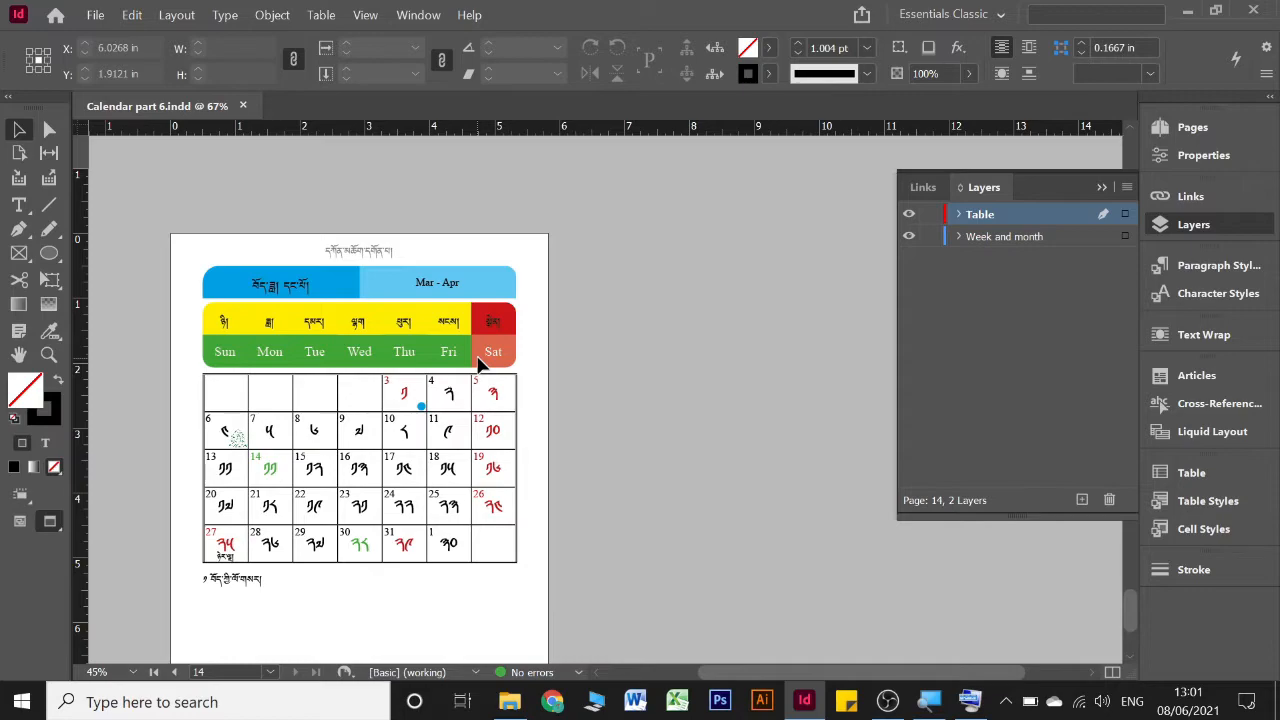
Review the calendar's month spreads from Mar - Apr back to Nov - Dec and Dec - Jan, checking header text and table placement
left_click(1102, 188)
scroll(397, 293, "up", 3)
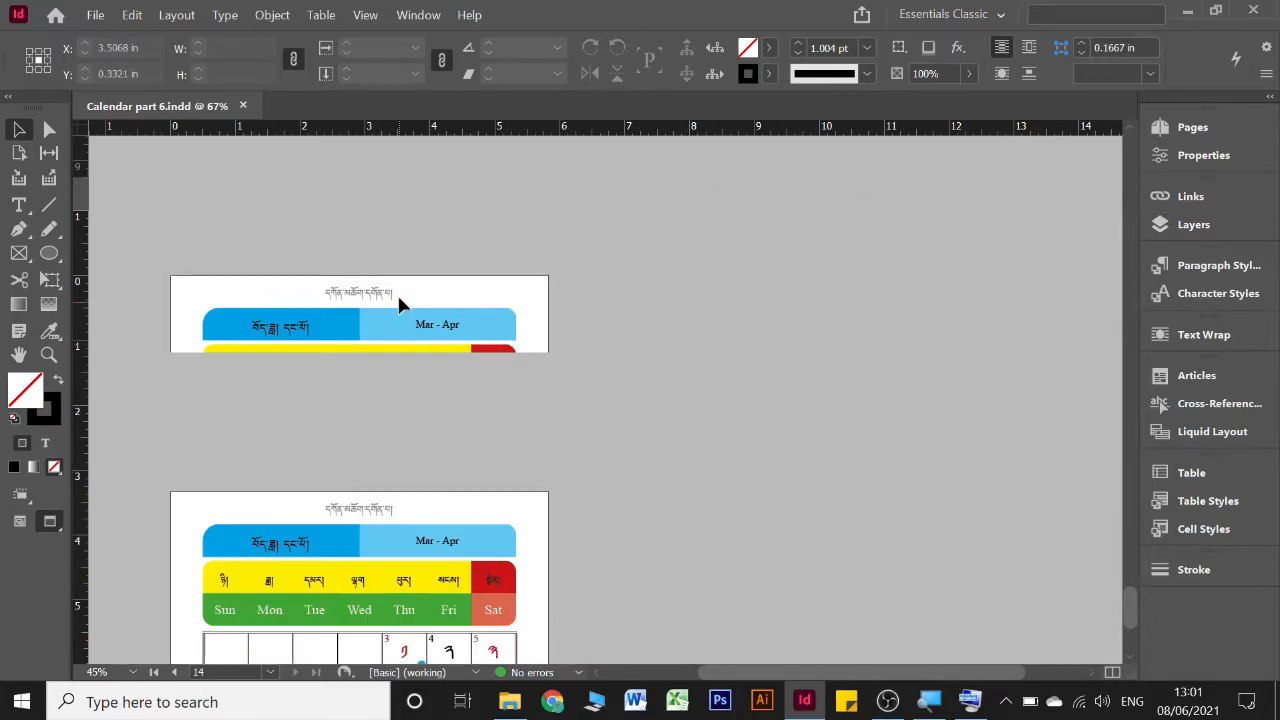
scroll(397, 293, "up", 3)
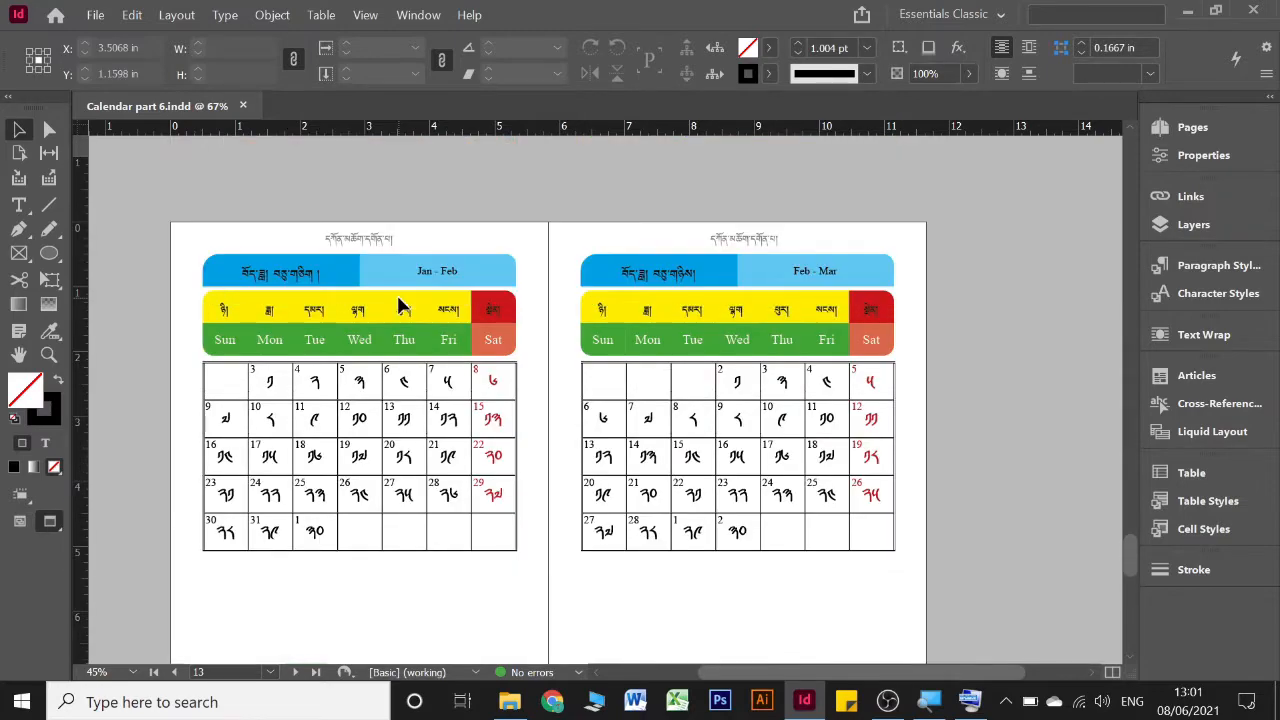
scroll(398, 300, "up", 5)
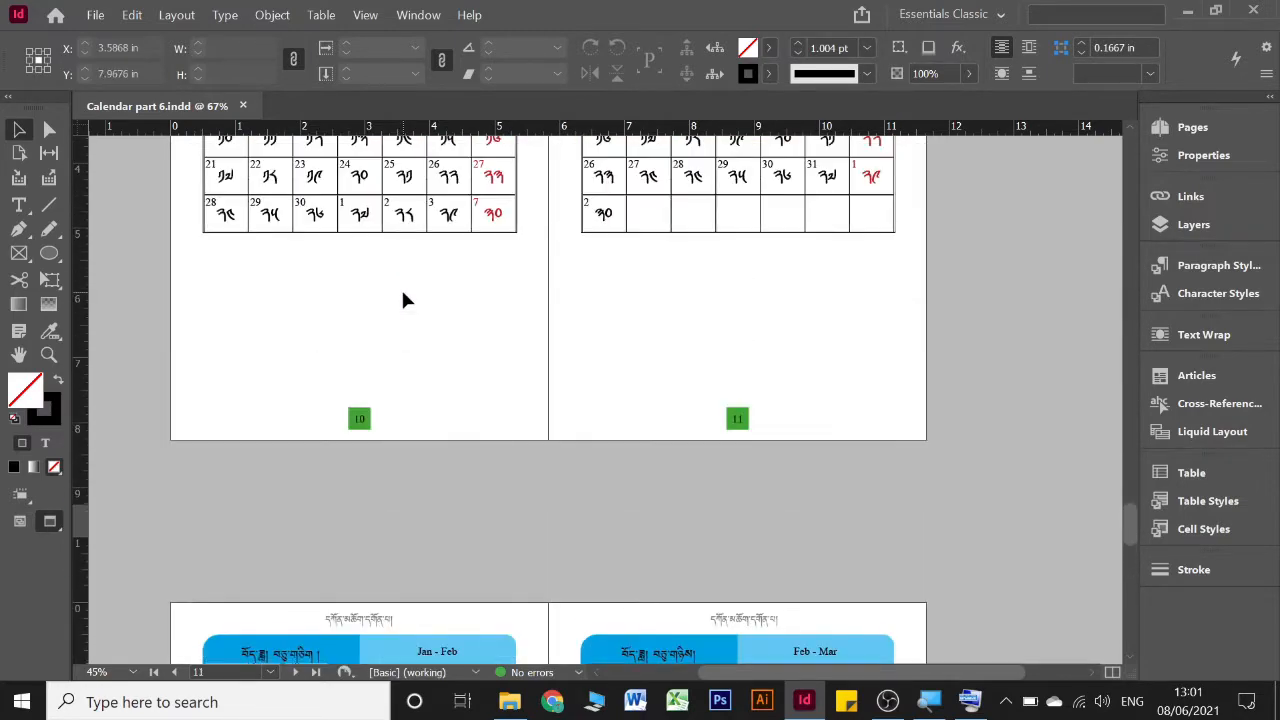
scroll(403, 300, "up", 3)
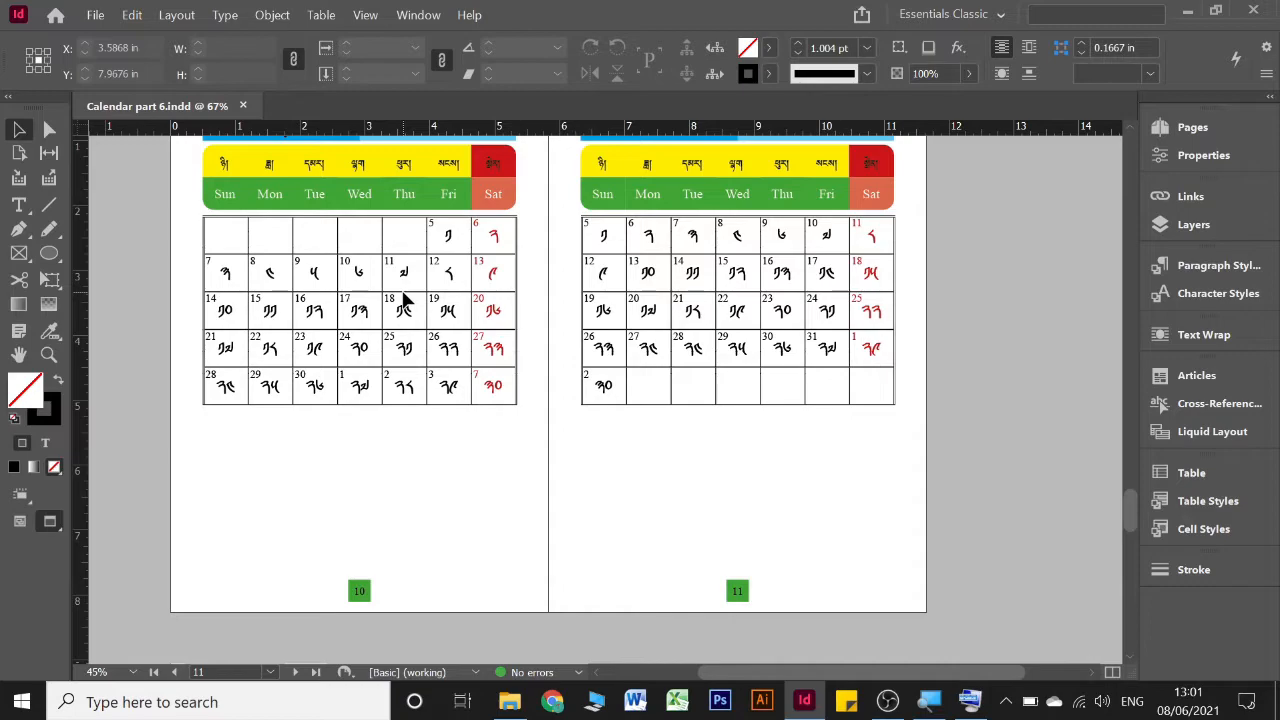
scroll(521, 298, "up", 2)
scroll(521, 289, "down", 2)
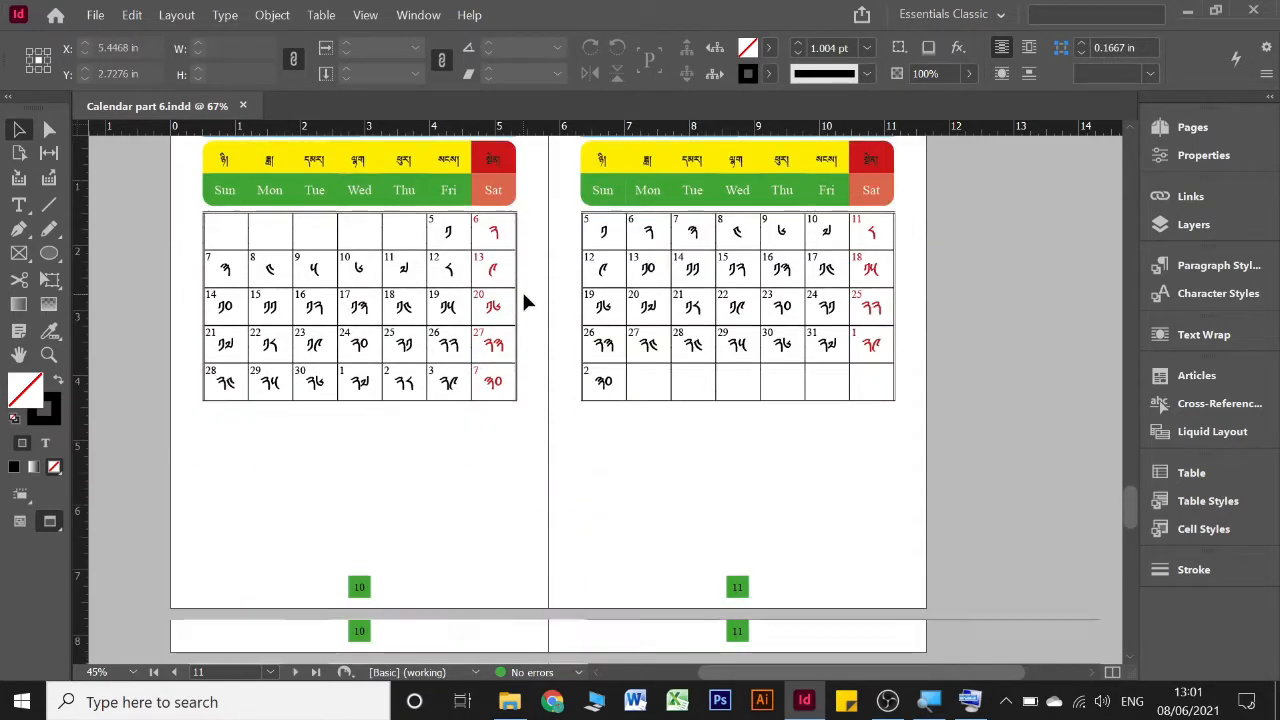
scroll(521, 289, "up", 3)
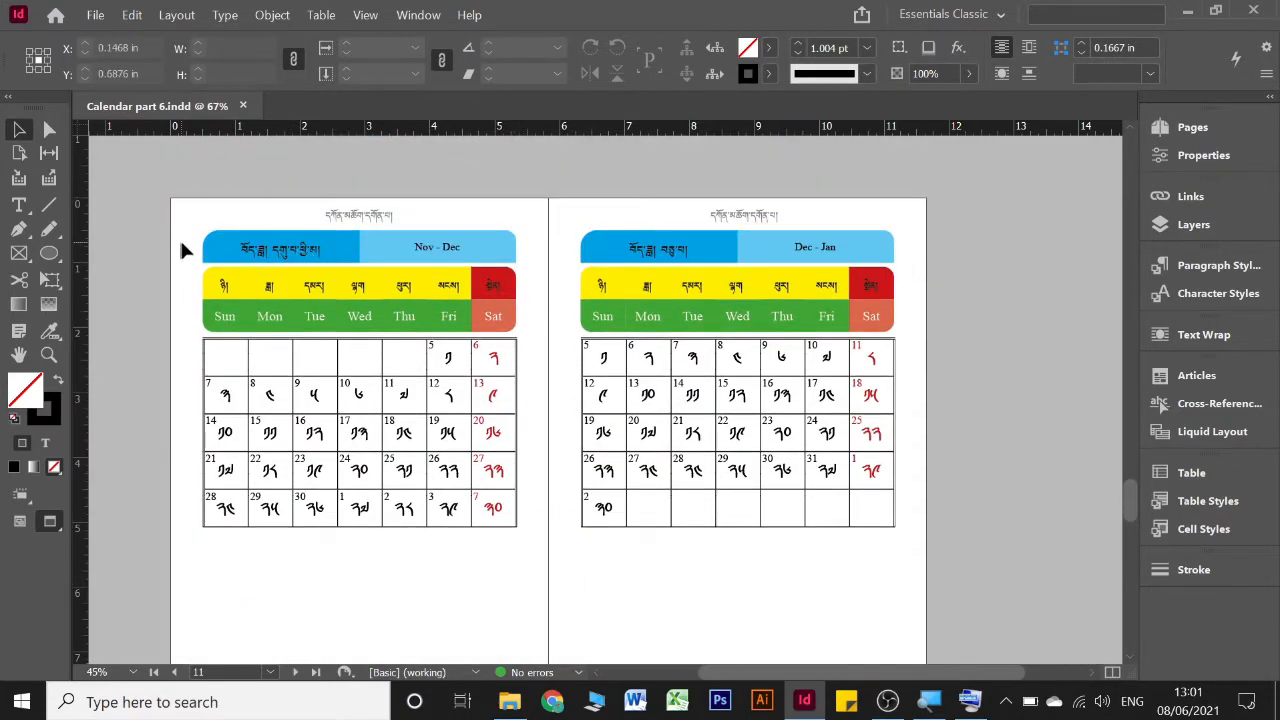
left_click_drag(182, 242, 192, 325)
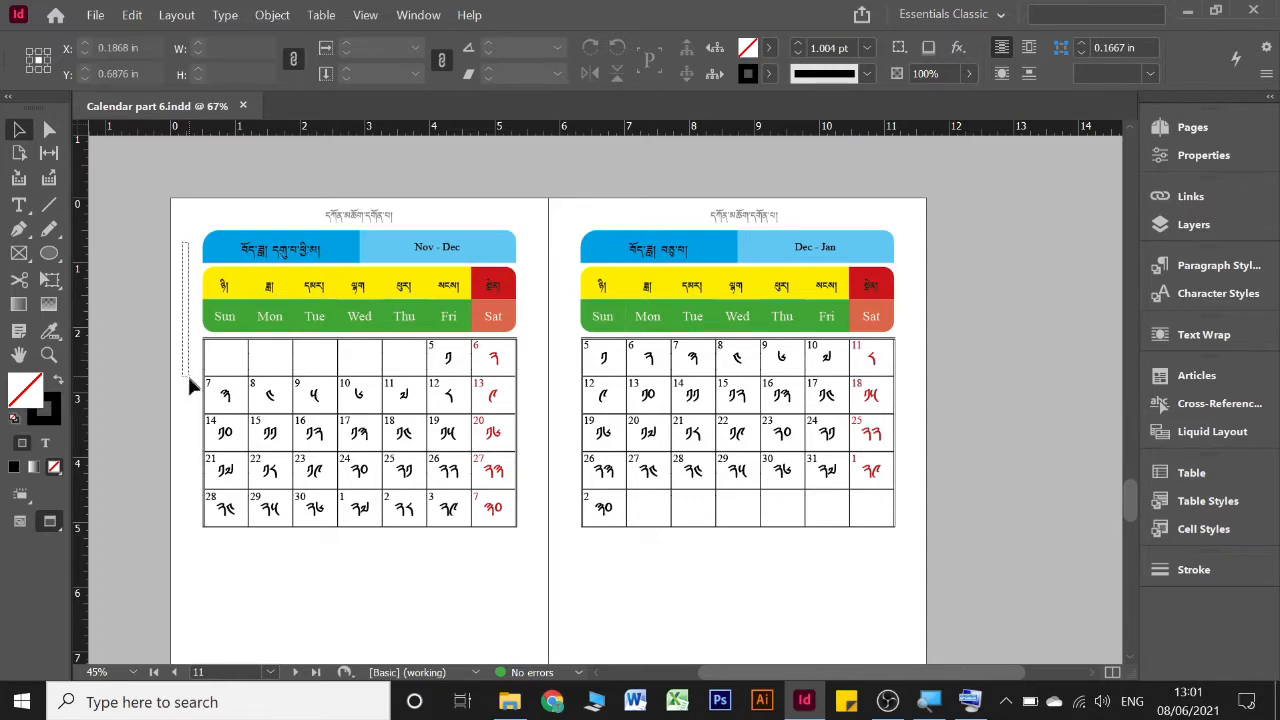
left_click_drag(187, 373, 189, 388)
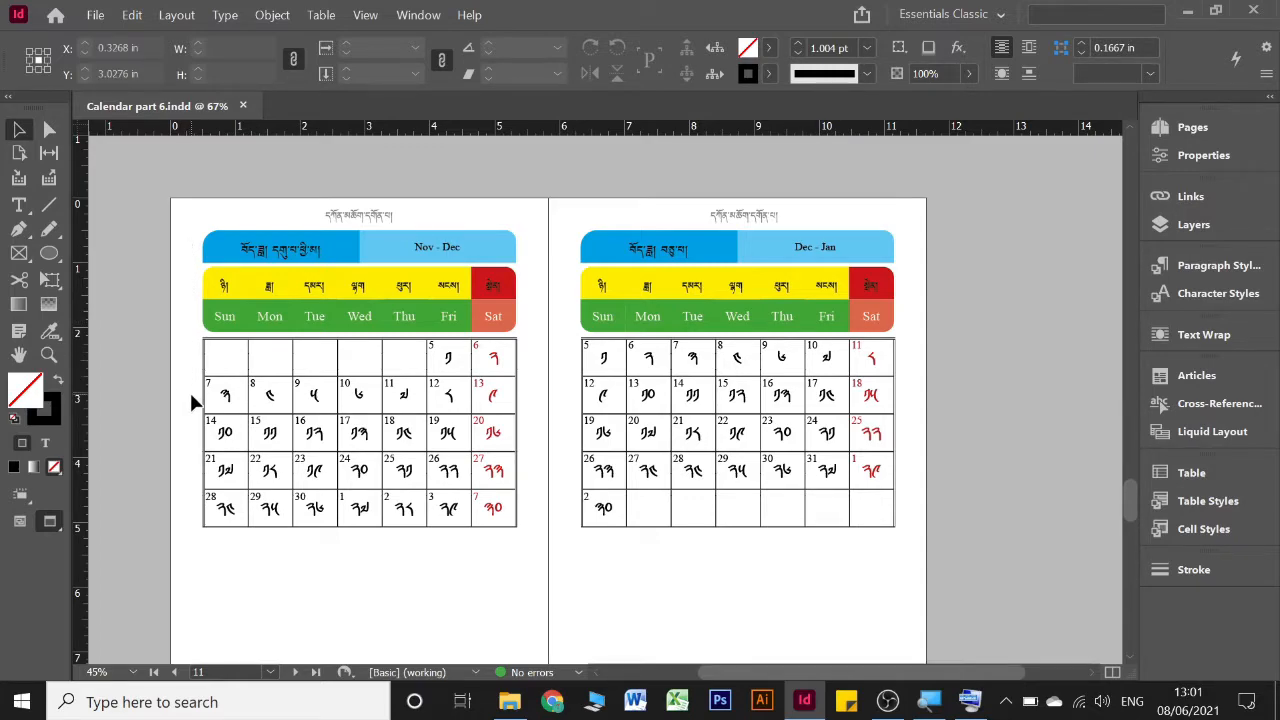
scroll(192, 405, "down", 2)
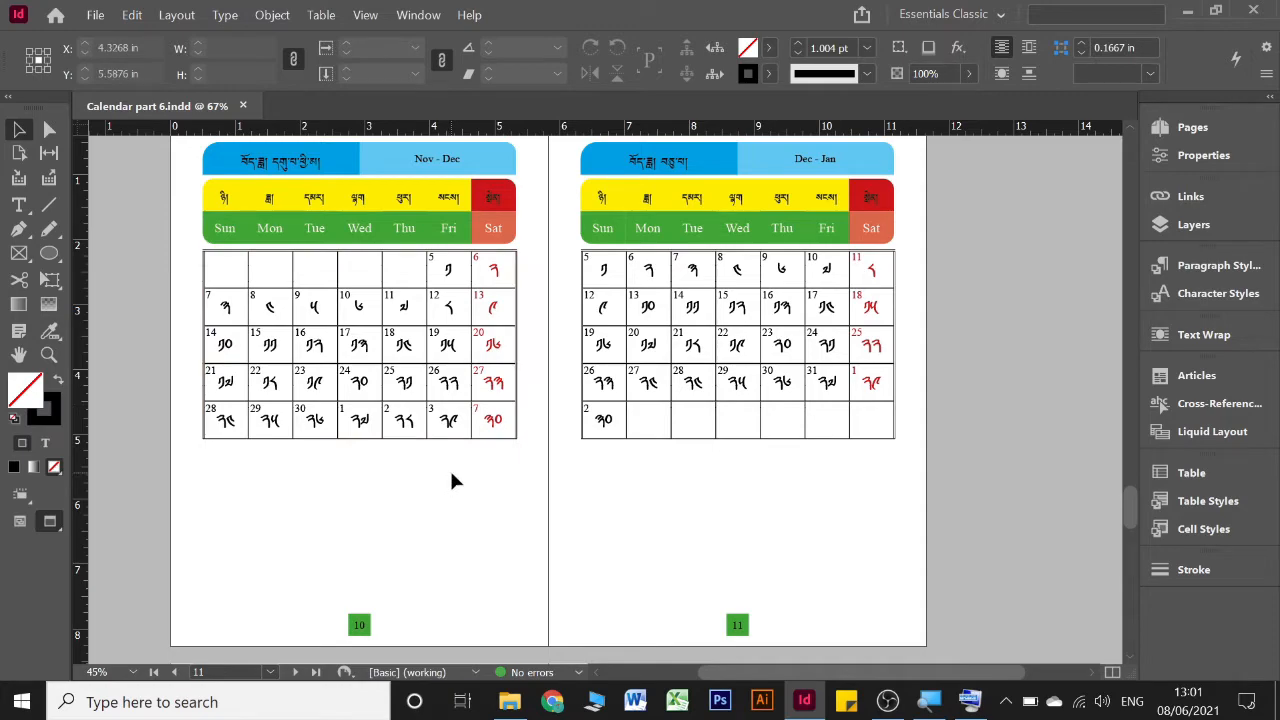
scroll(452, 467, "up", 2)
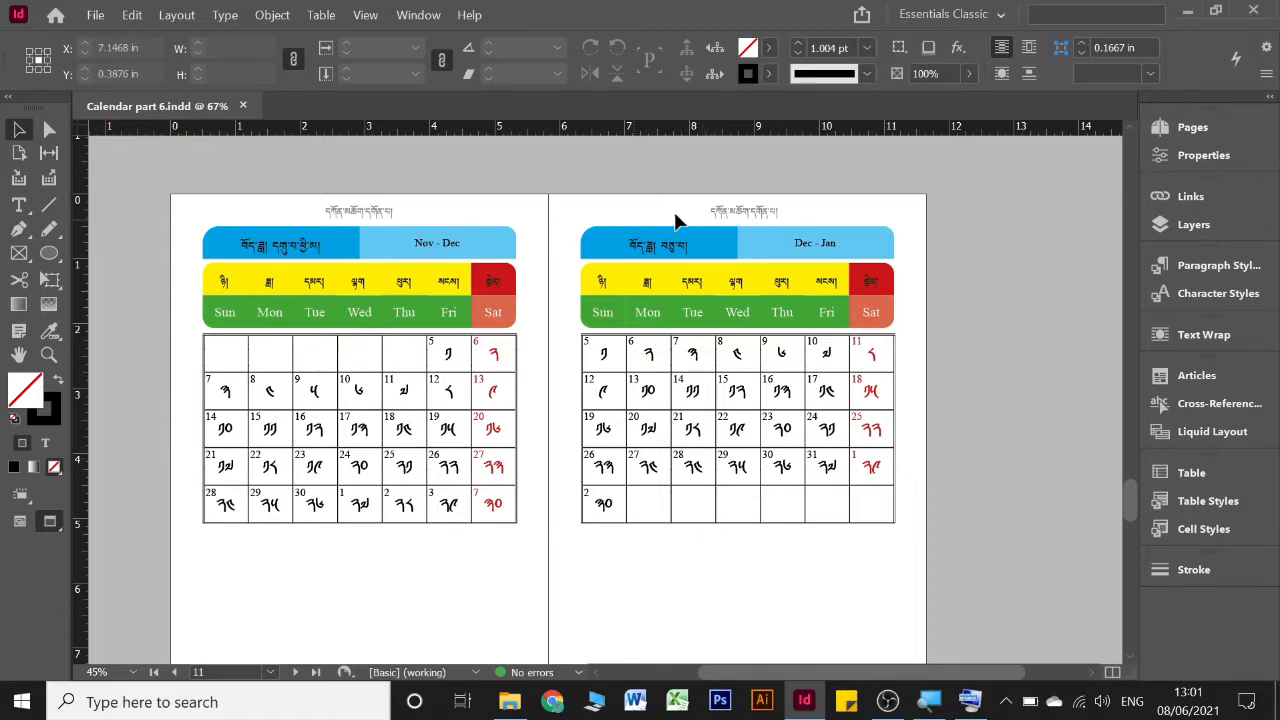
On B-Master, rotate the left page's header text 90° and move it into the outer margin at about X 0.28 in, Y 4.13 in
left_click(1203, 135)
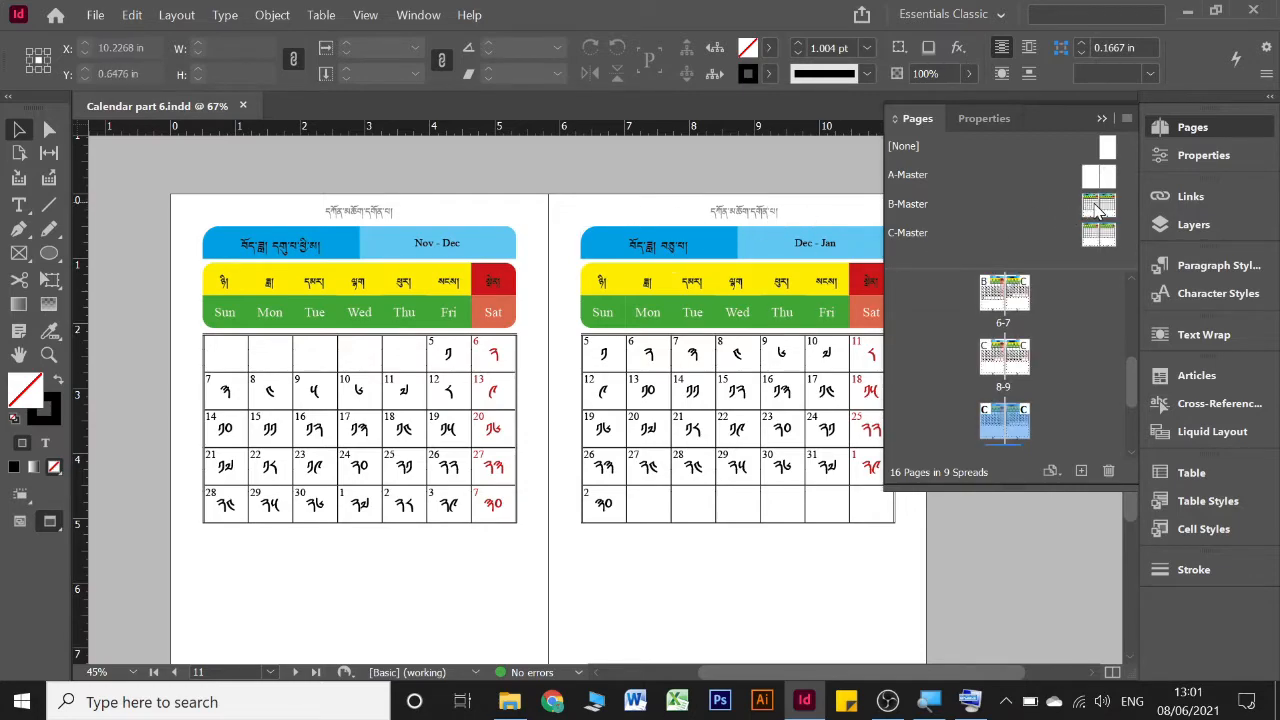
double_click(1097, 207)
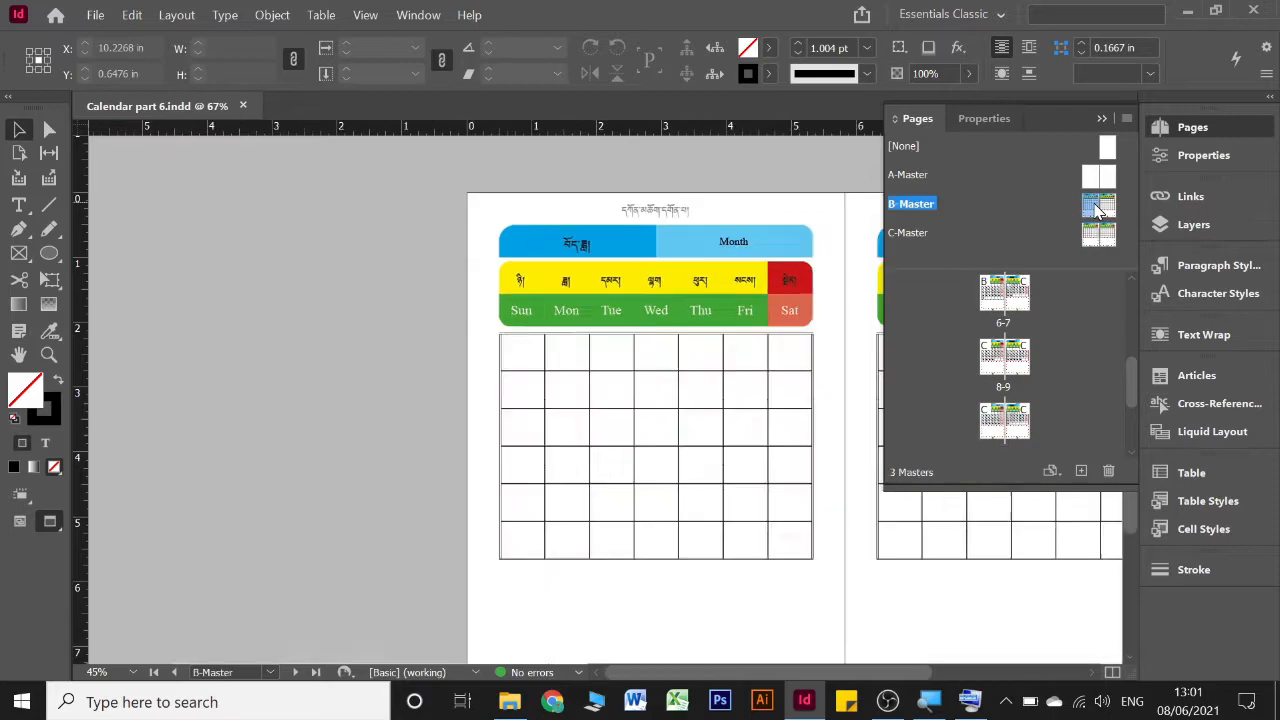
left_click(1102, 118)
left_click(673, 209)
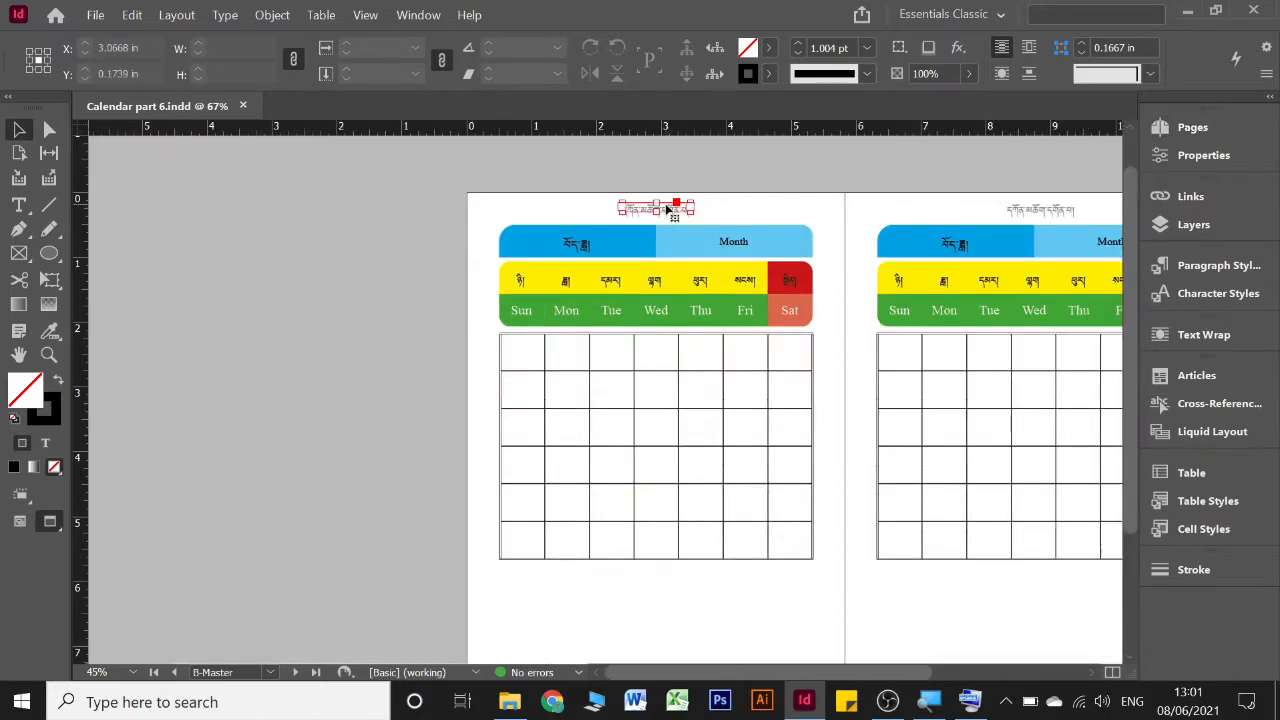
scroll(684, 222, "up", 1, "alt")
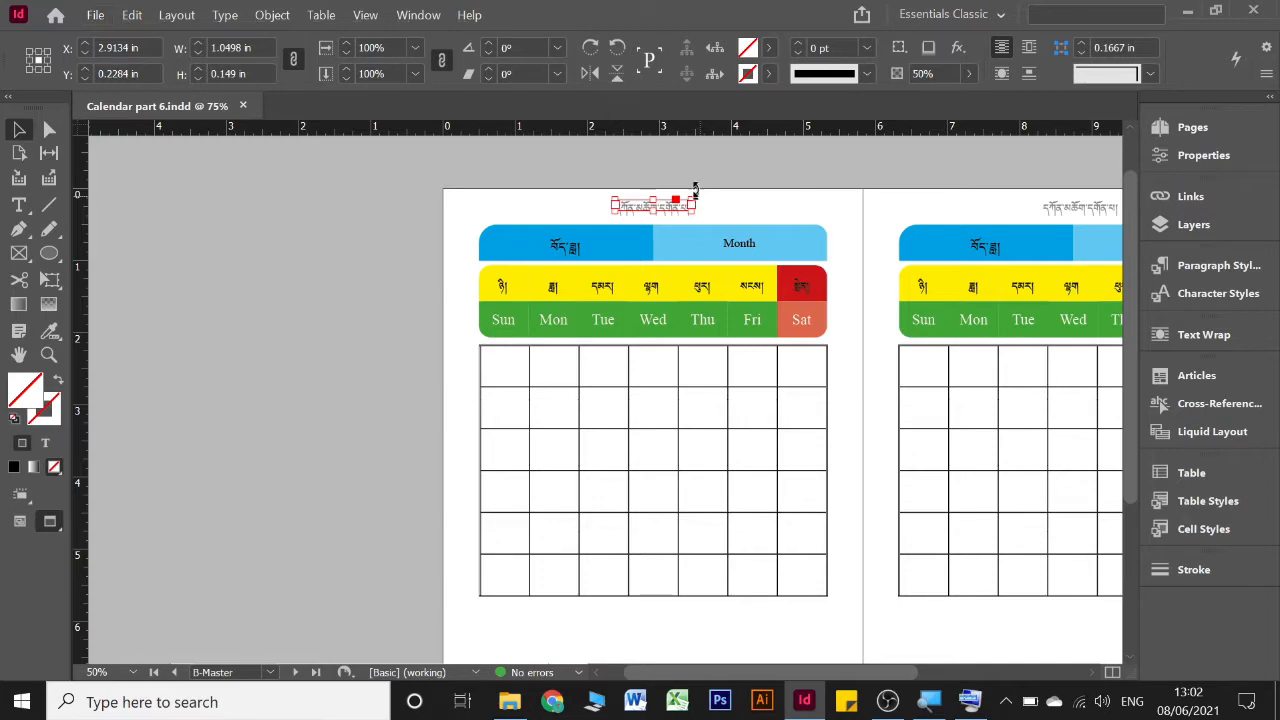
left_click_drag(694, 189, 627, 145)
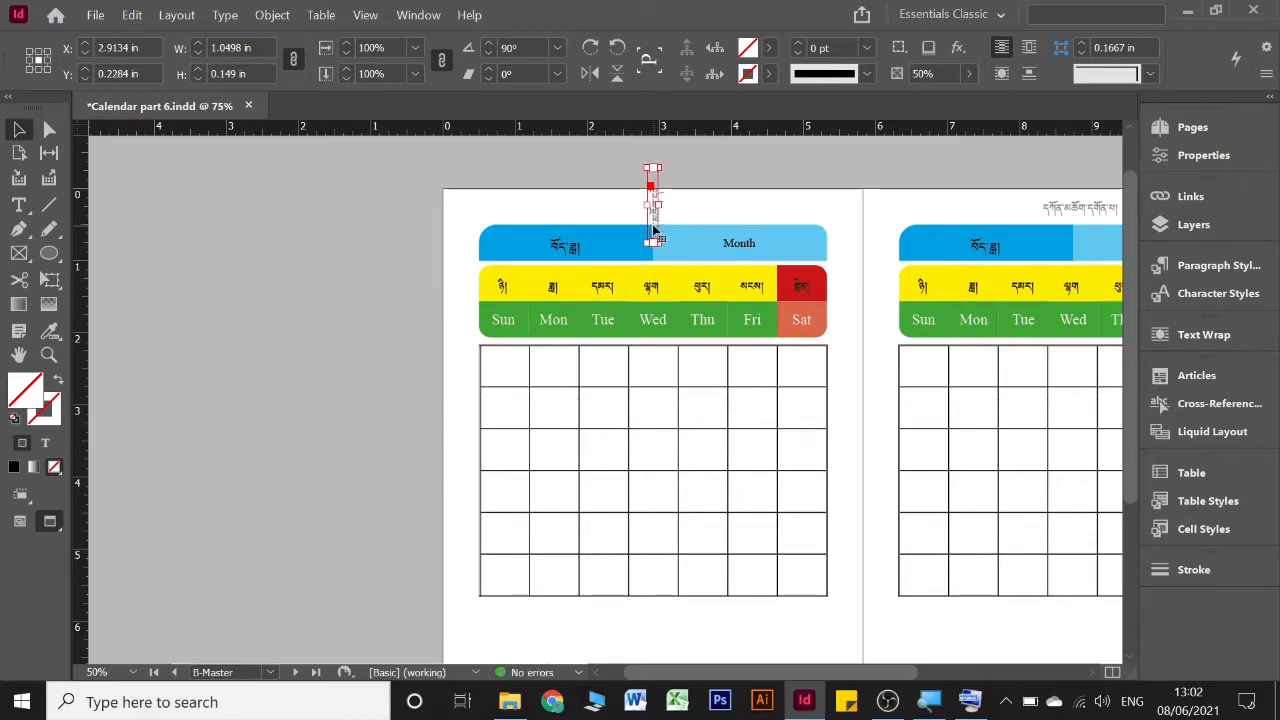
left_click_drag(654, 232, 464, 511)
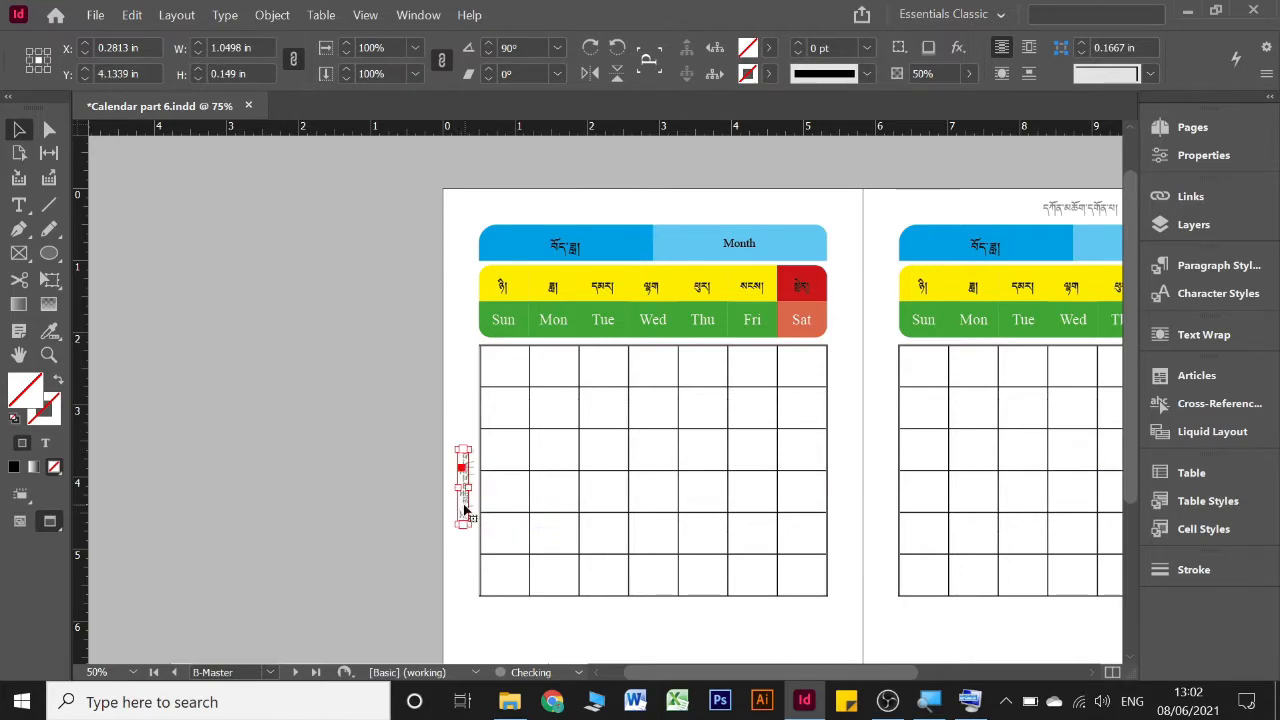
Show guides and frame edges, rotate the right page's header text -90°, and move it into the outer margin at about X 11.34 in
key("w")
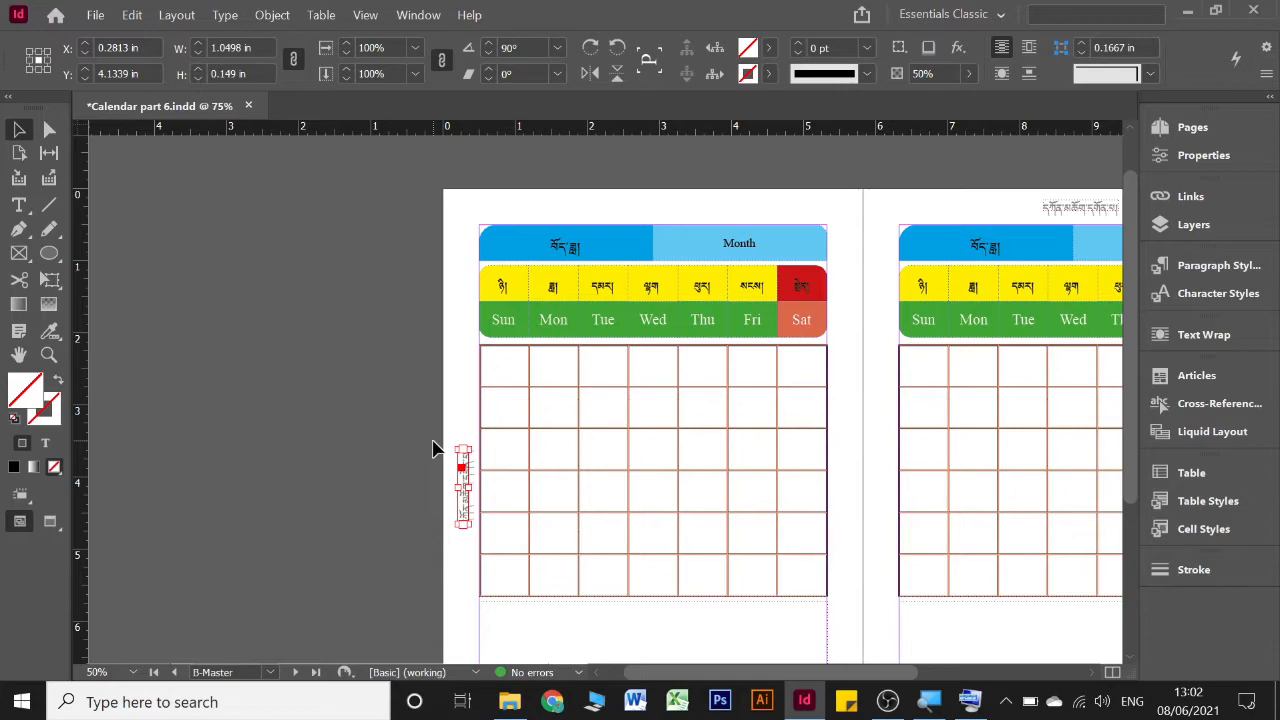
scroll(434, 449, "right", 3)
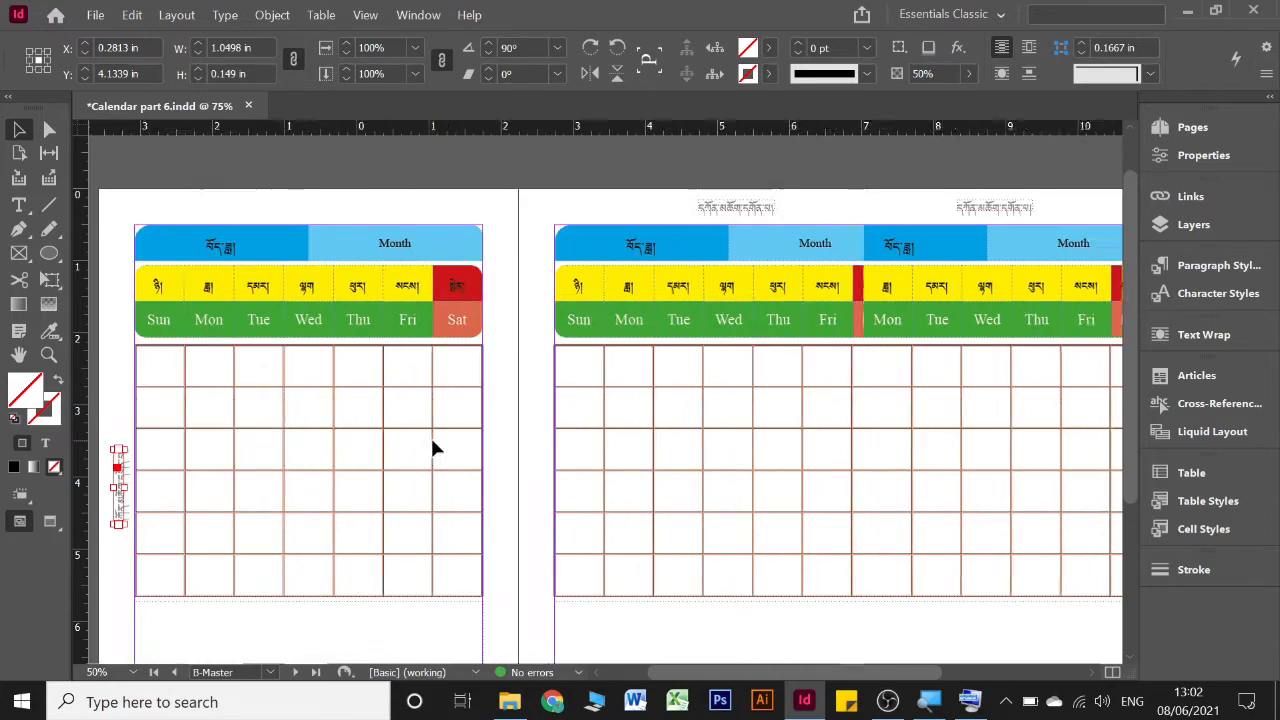
left_click(752, 212)
left_click(762, 212)
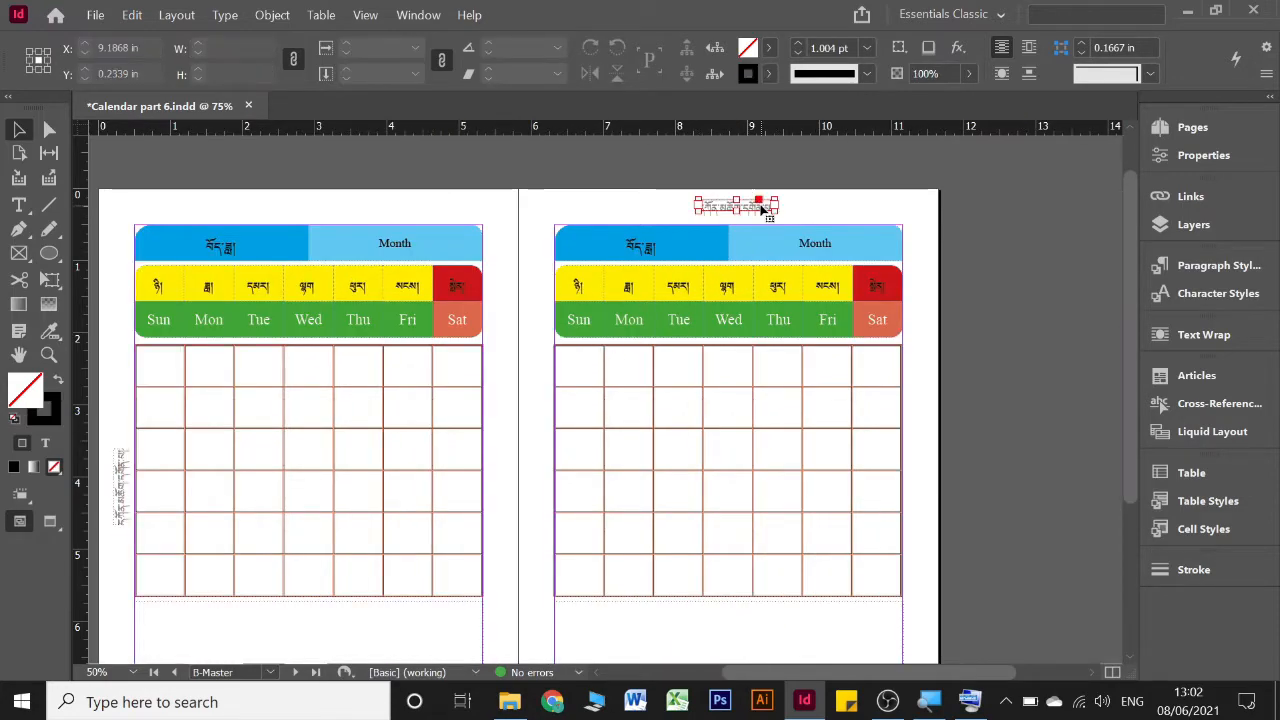
left_click_drag(785, 250, 928, 495)
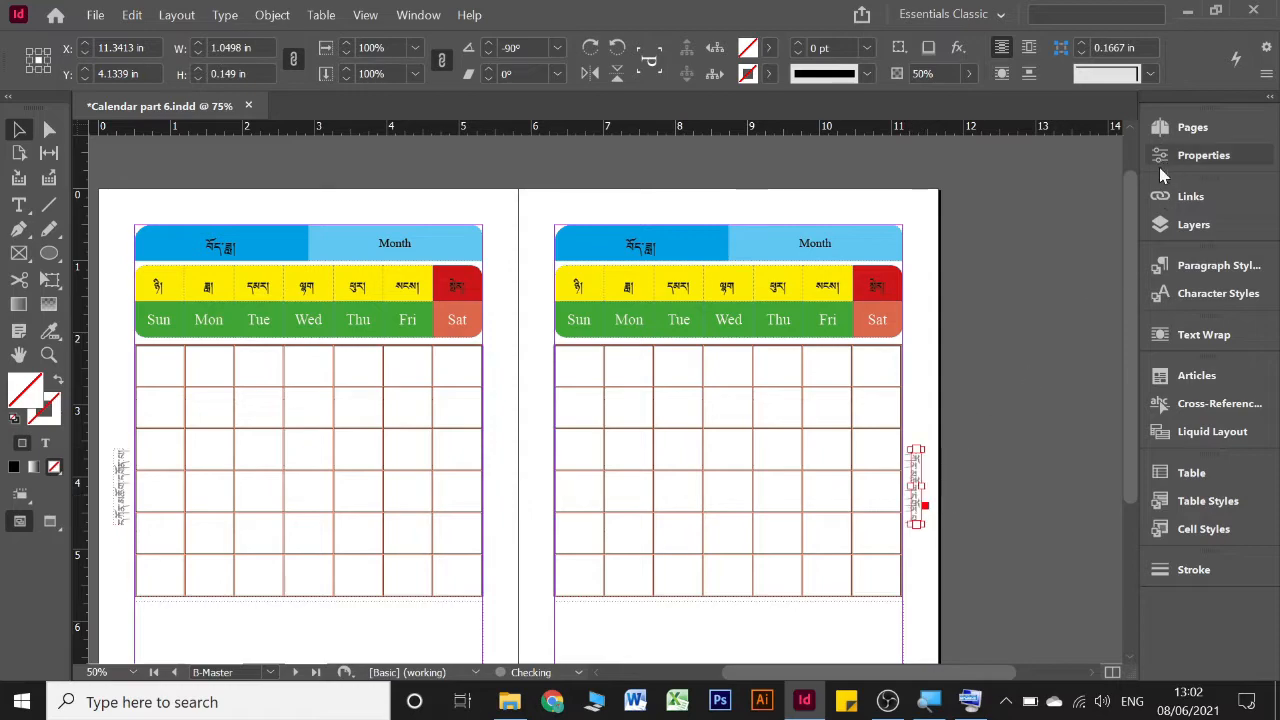
Select both rotated margin texts on the B-Master spread and copy them together
scroll(496, 506, "left", 3)
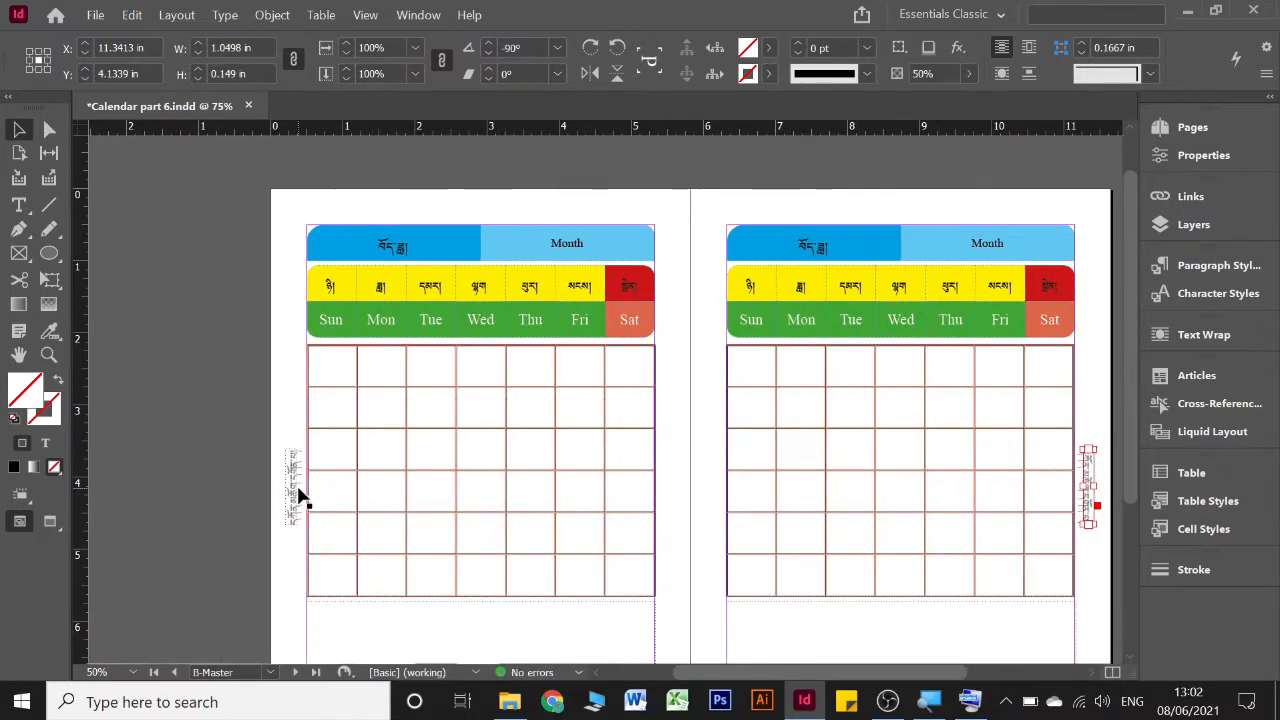
left_click(297, 490, "shift")
right_click(287, 489)
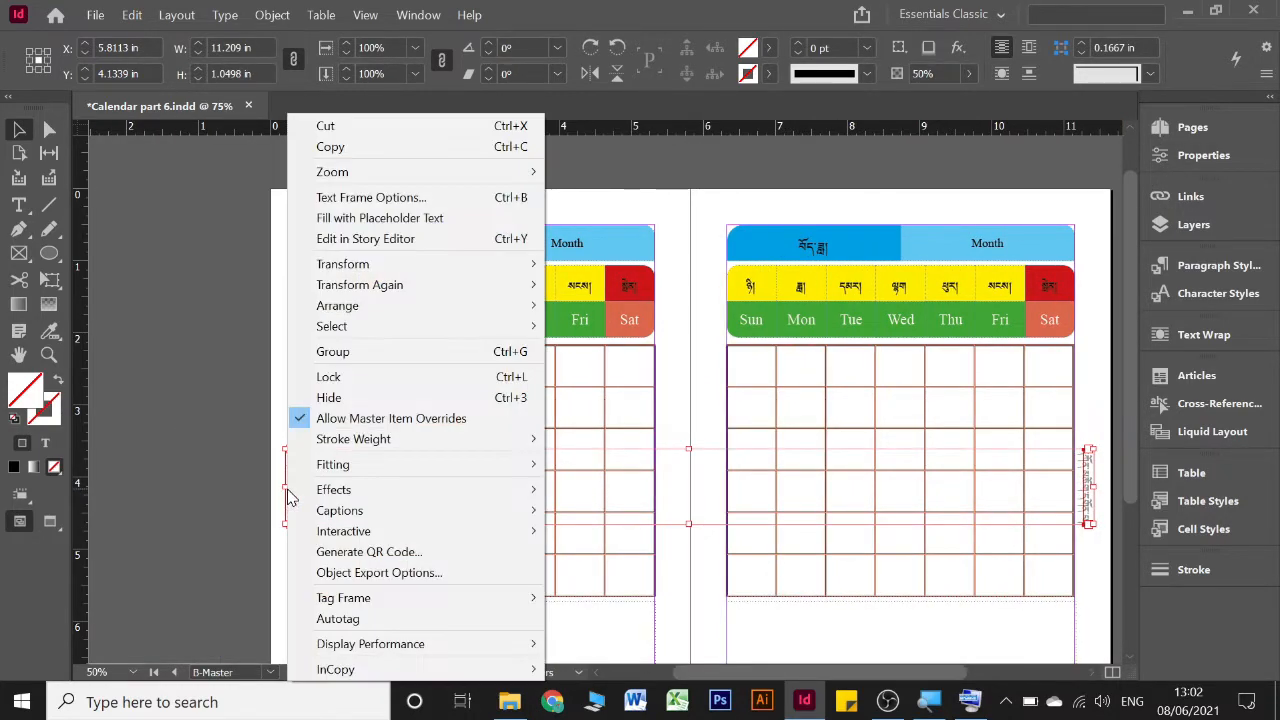
left_click(414, 150)
On C-Master, delete the header text above both calendars and paste the copied margin texts in place
left_click(1180, 131)
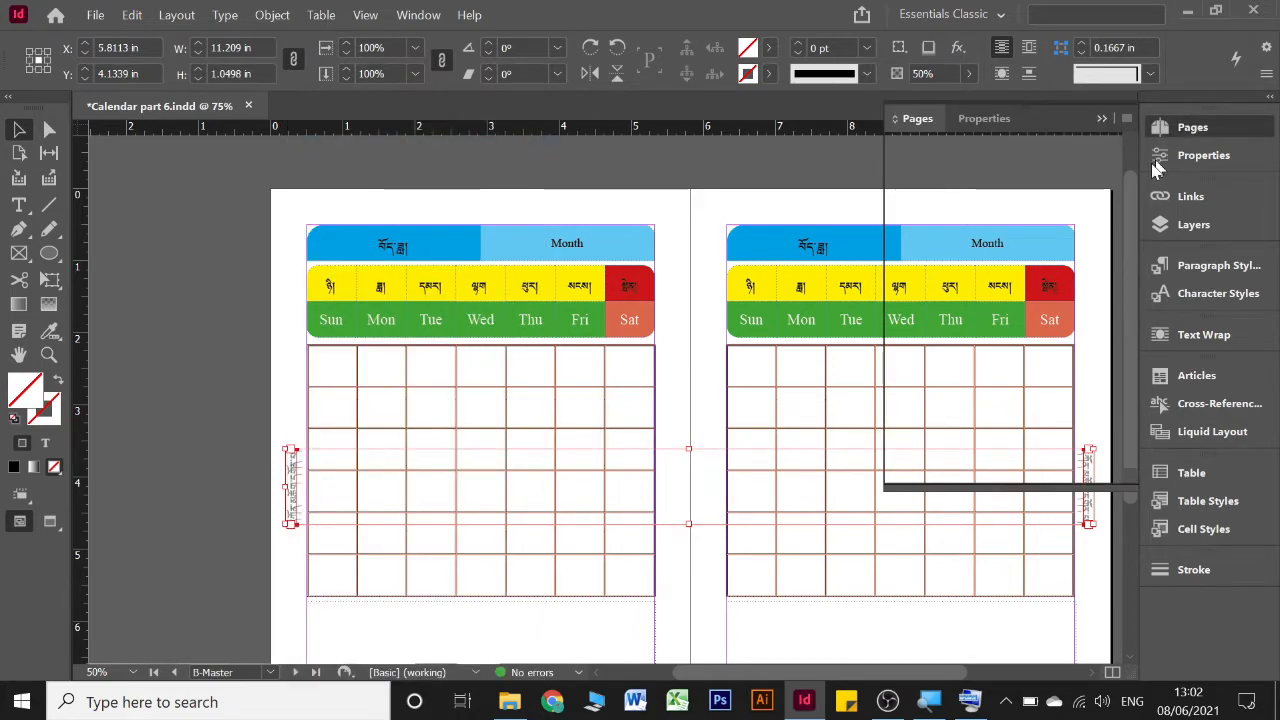
double_click(1086, 239)
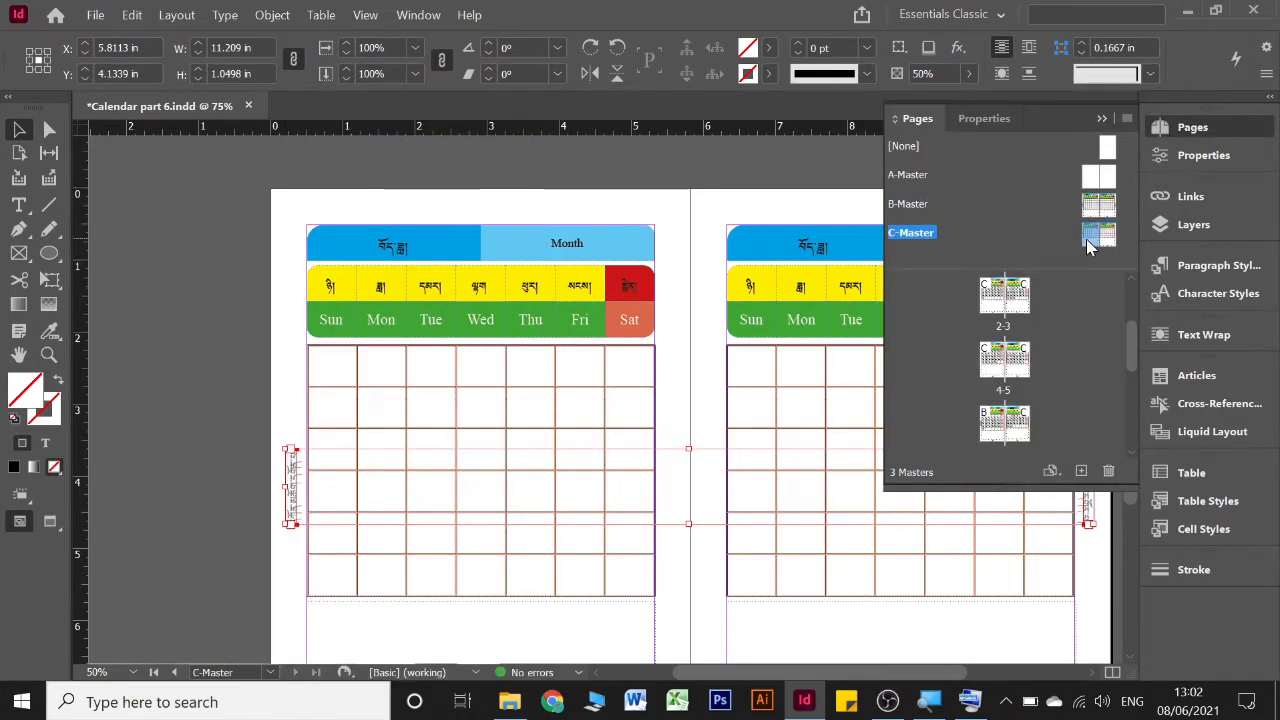
scroll(600, 199, "right", 3)
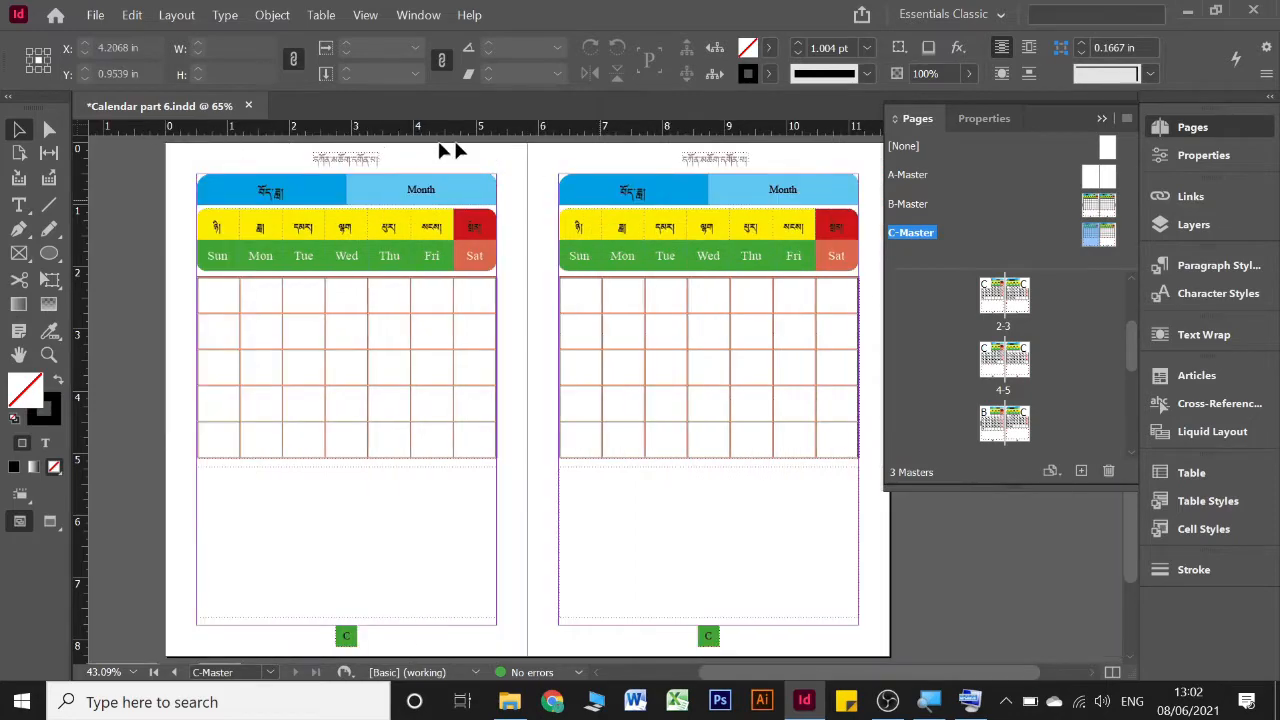
left_click(357, 156)
left_click(735, 160, "shift")
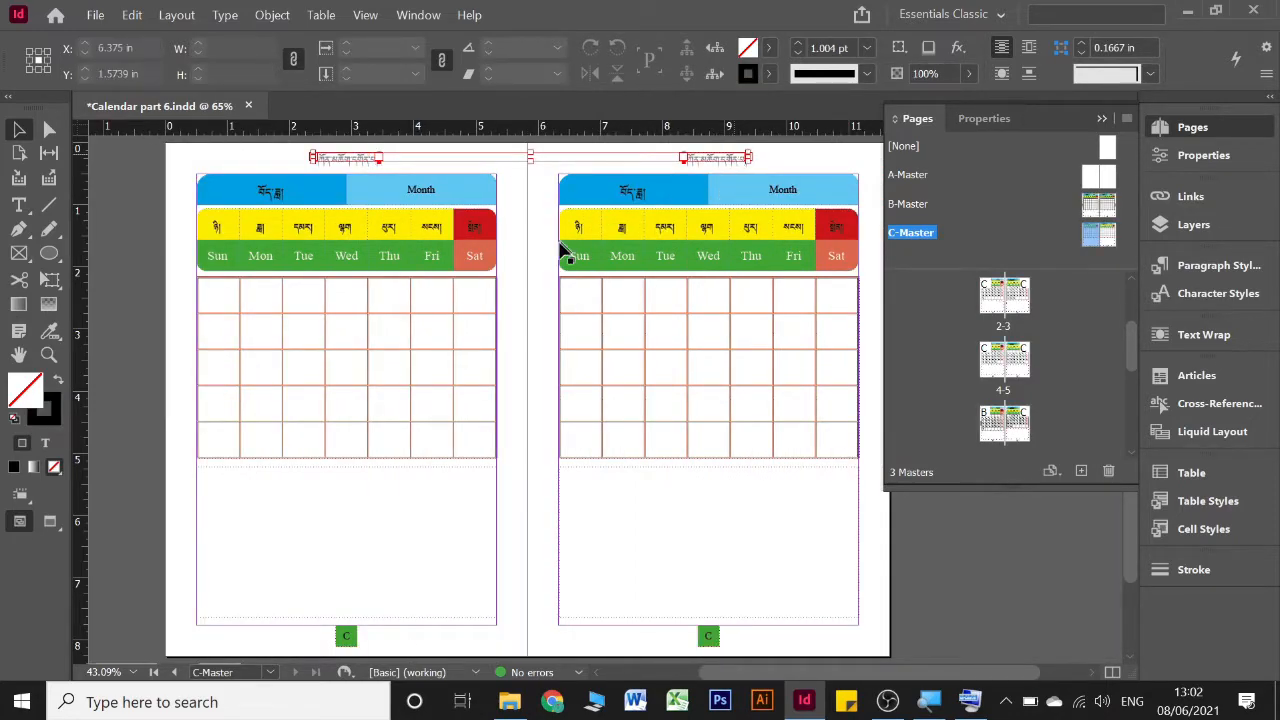
key("Delete")
right_click(537, 269)
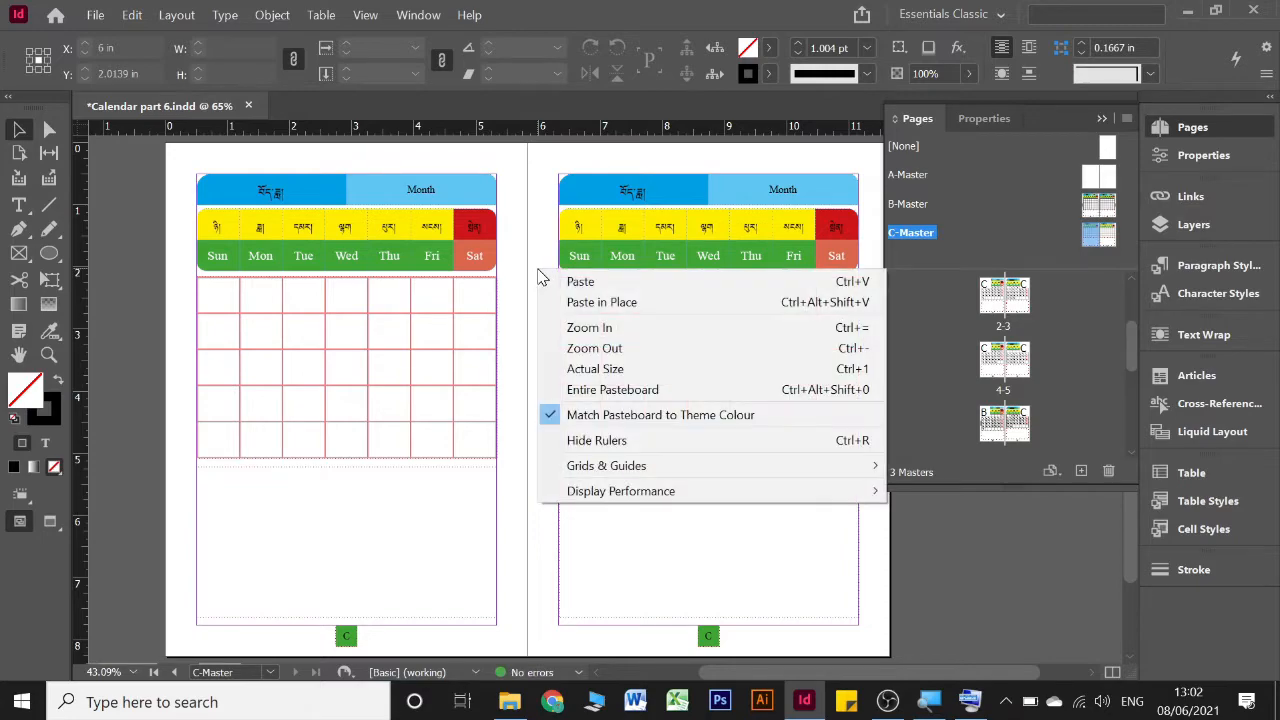
left_click(575, 310)
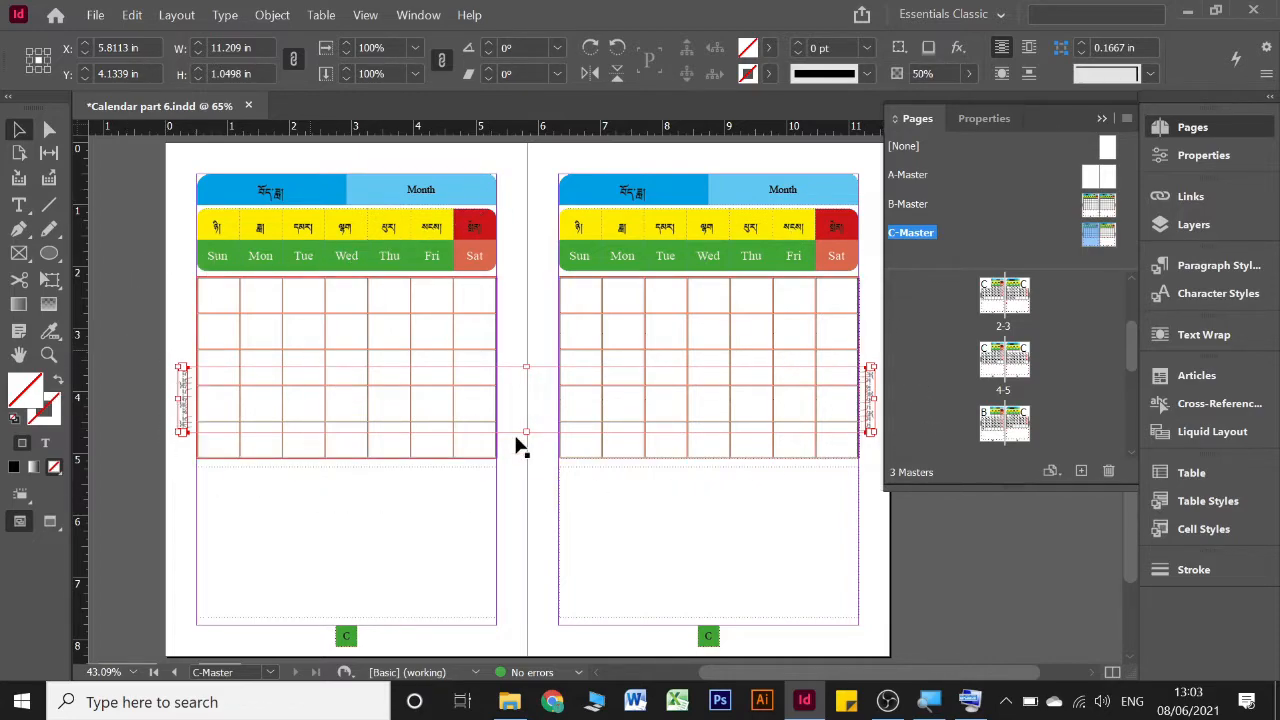
Try an ordinary paste of the margin texts on C-Master and delete the extra pair
right_click(523, 285)
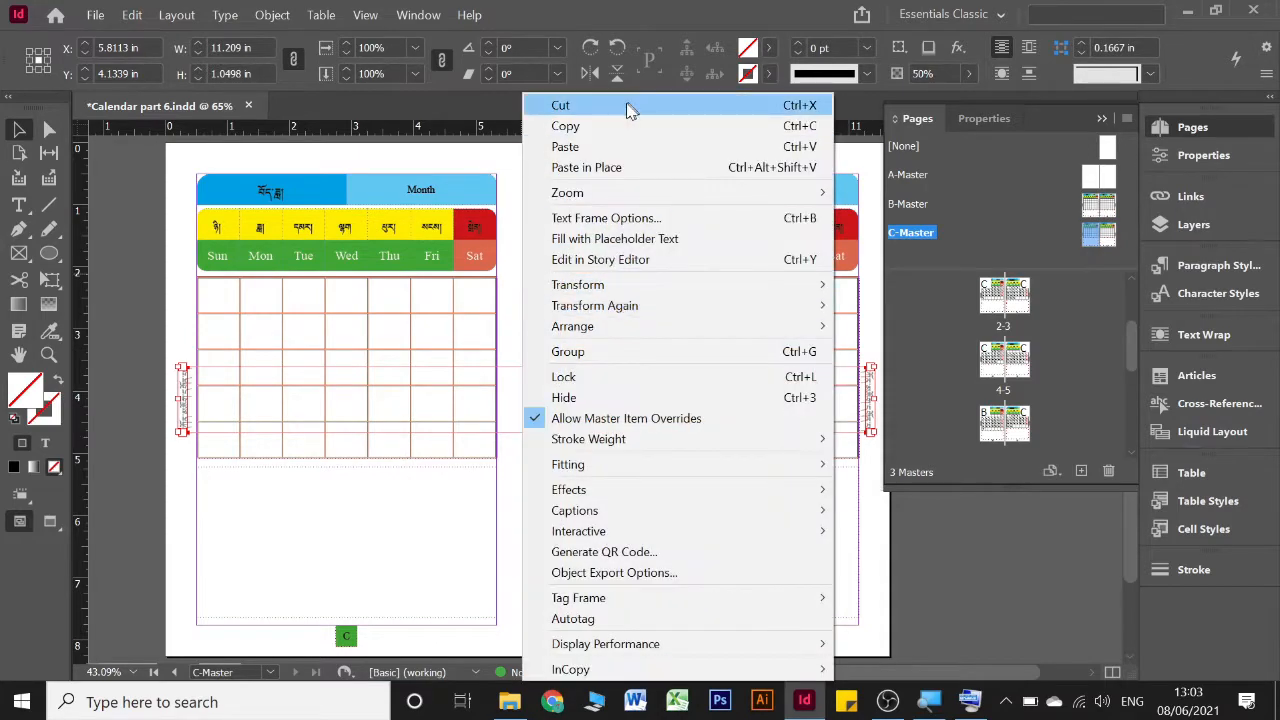
left_click(514, 214)
left_click(514, 214)
right_click(516, 220)
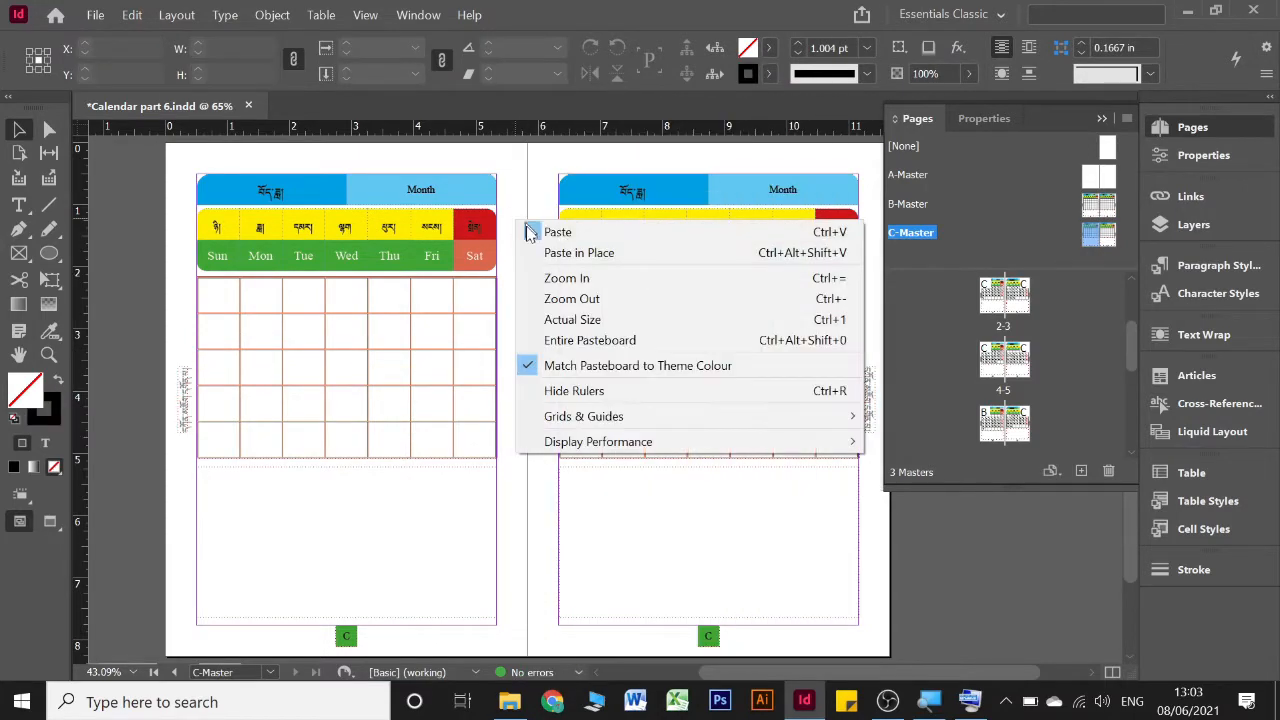
left_click(533, 232)
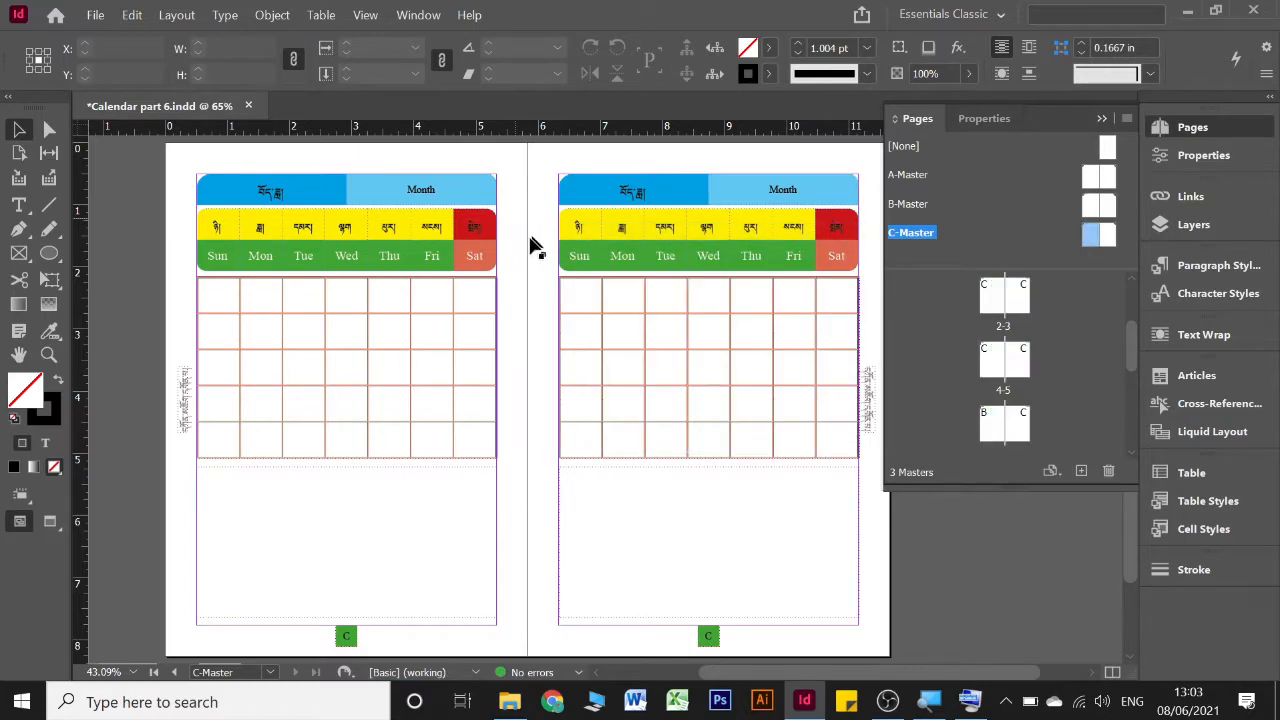
key("ctrl+v")
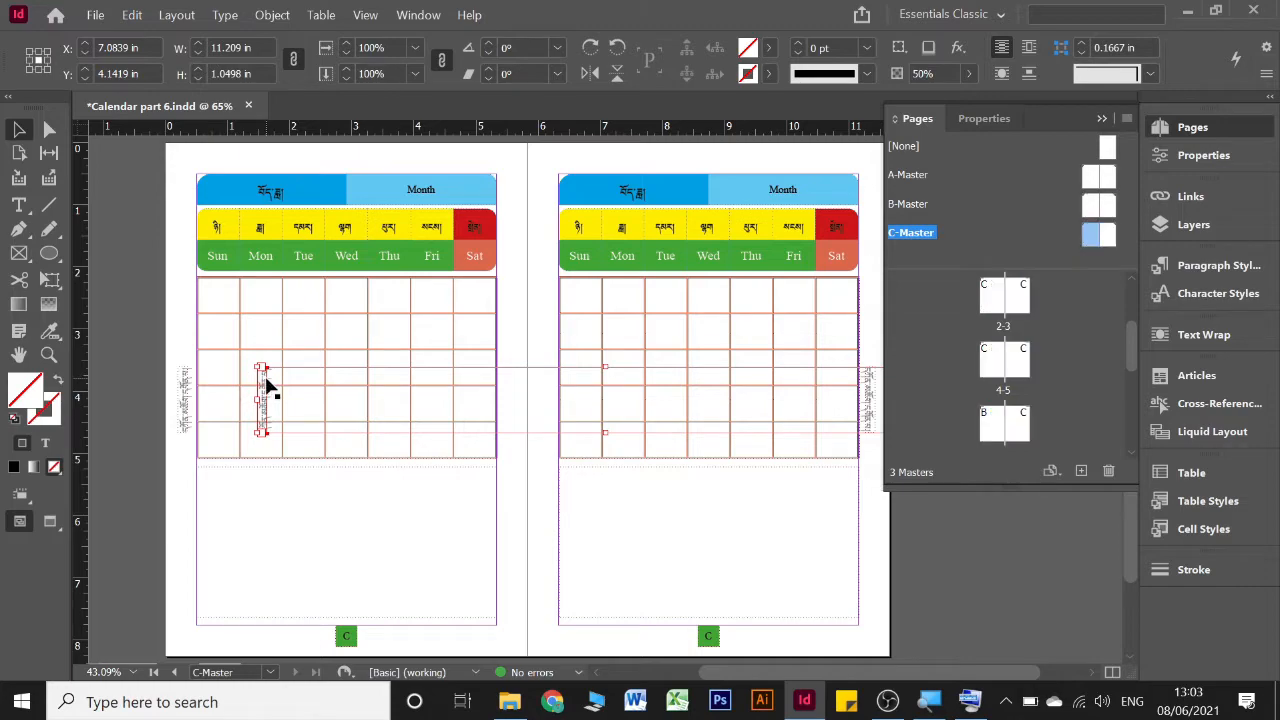
key("Delete")
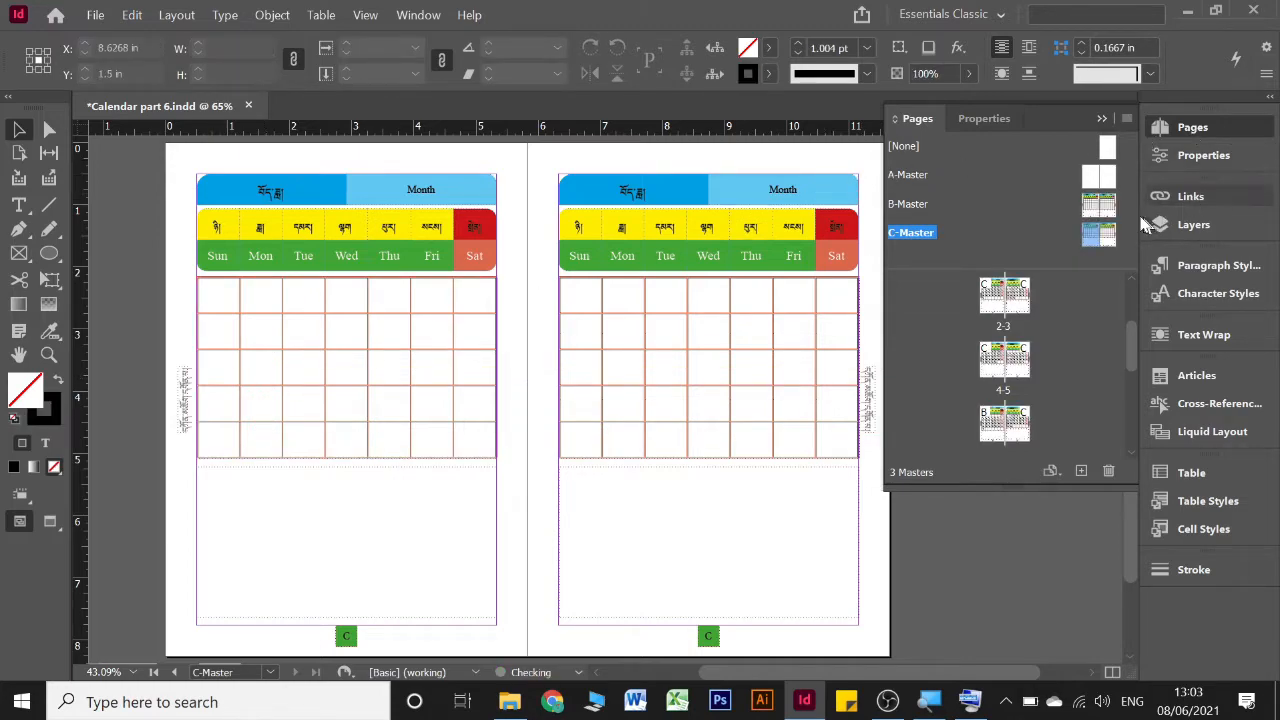
Open the B-Master spread and select the dark blue Tibetan month frame above the left page's calendar
double_click(1097, 204)
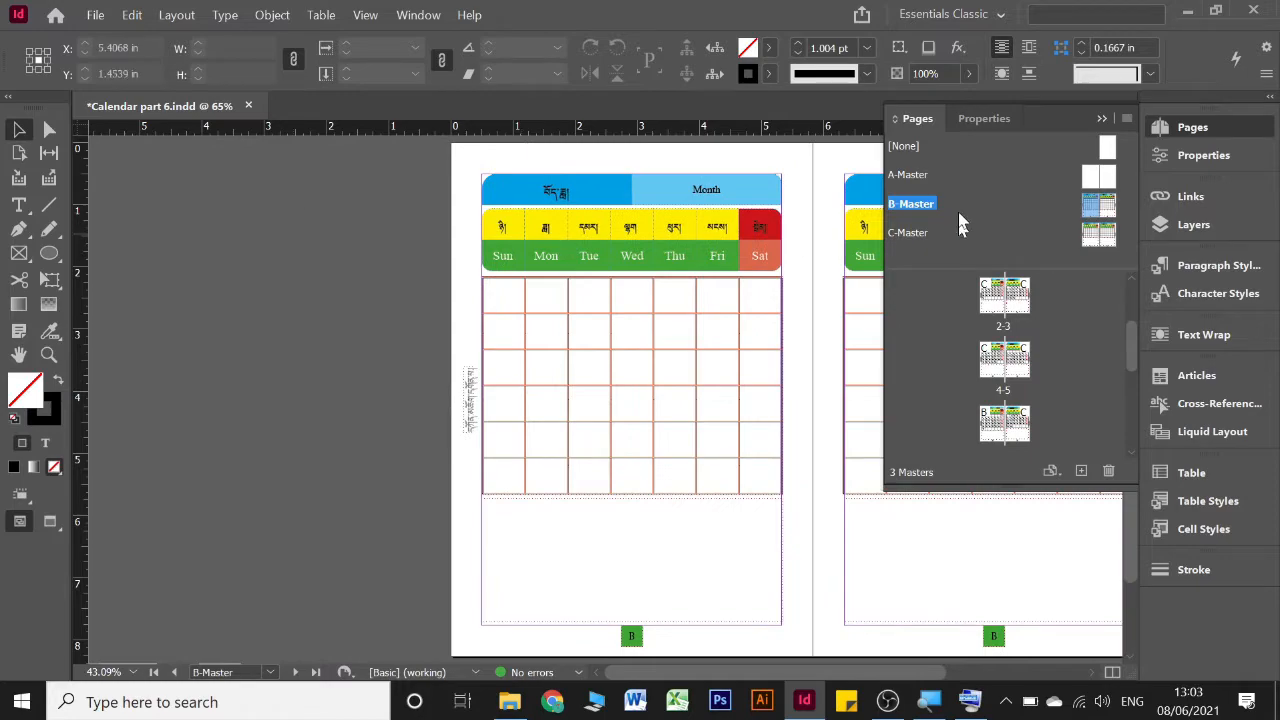
left_click(1102, 119)
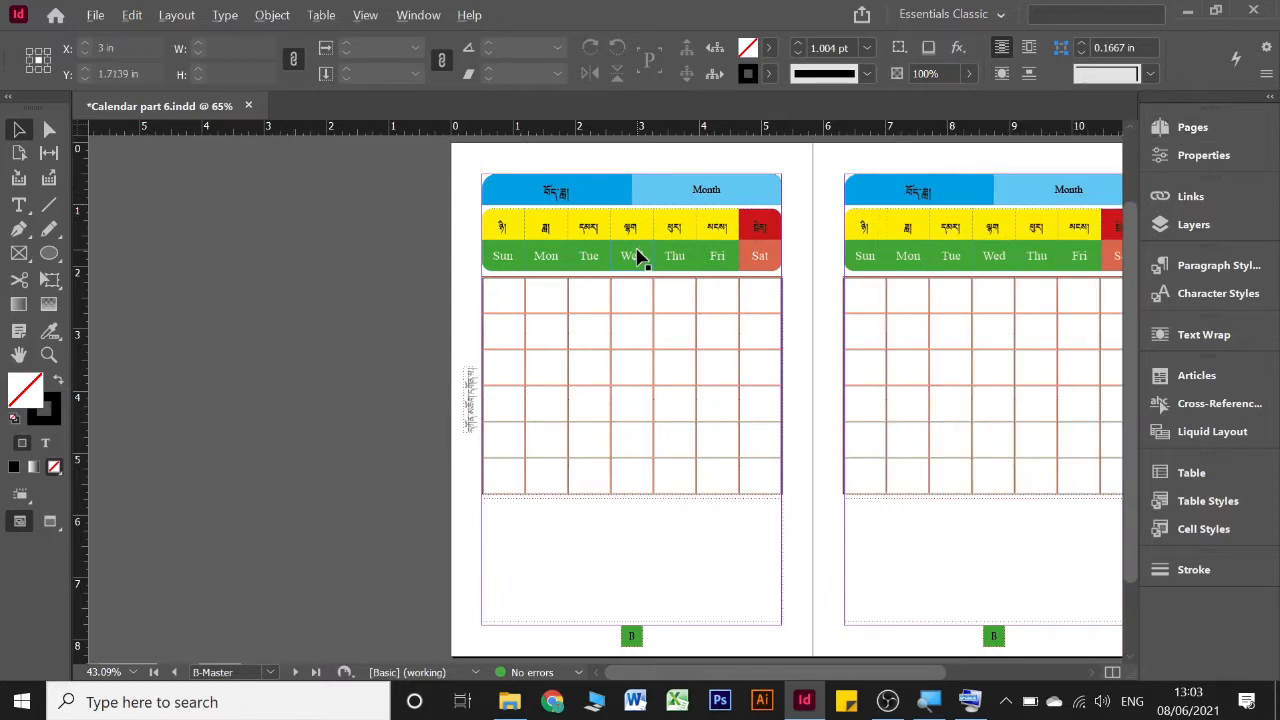
scroll(637, 256, "up", 1)
scroll(743, 258, "up", 3)
scroll(727, 306, "up", 1)
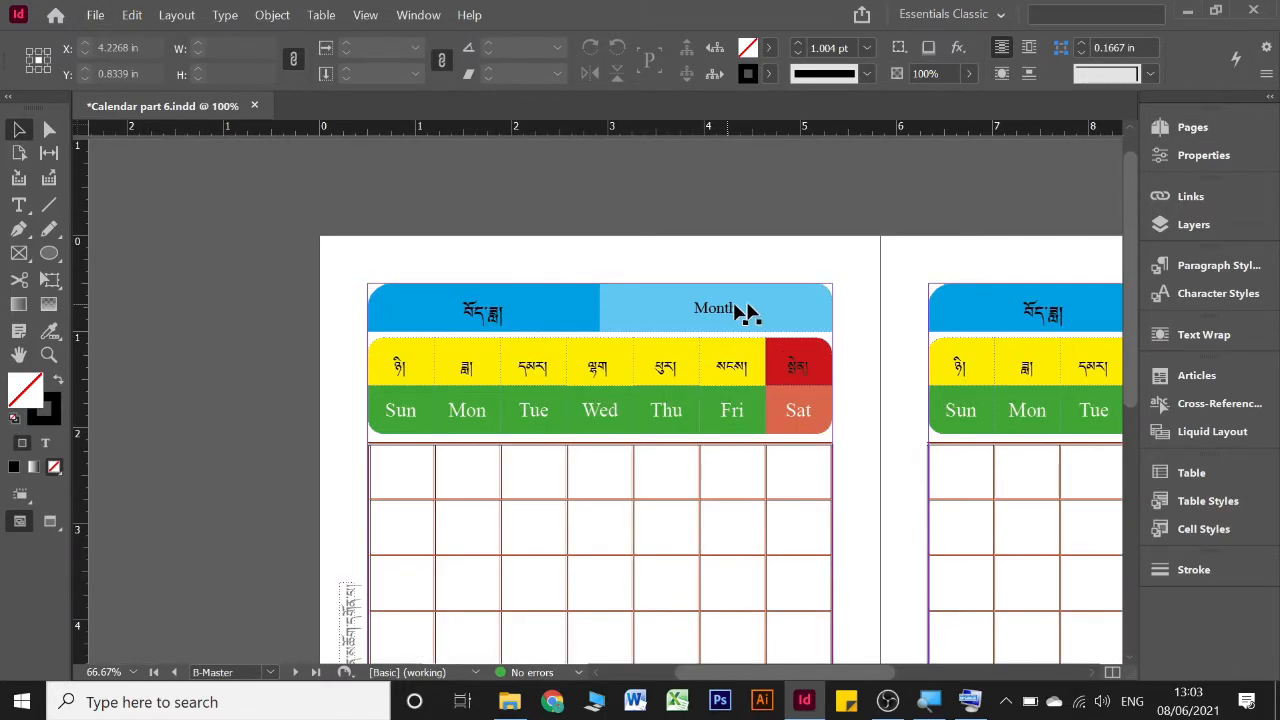
scroll(754, 300, "right", 1)
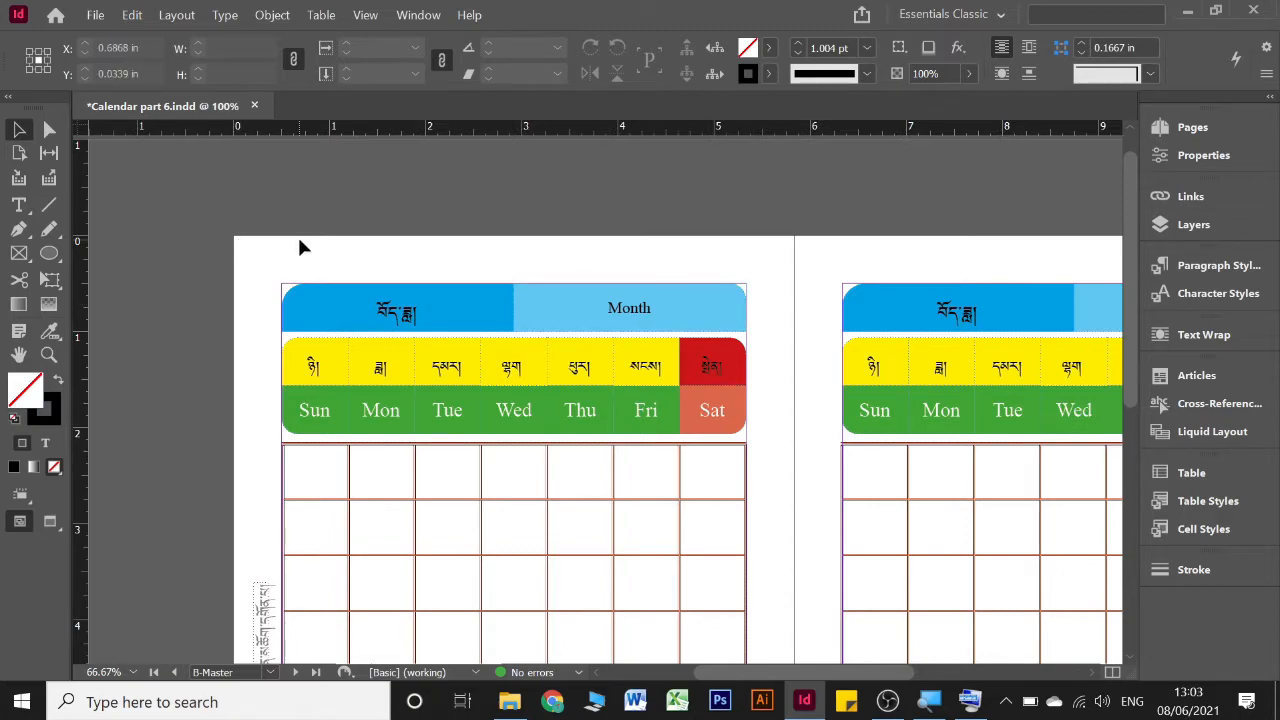
left_click(468, 313)
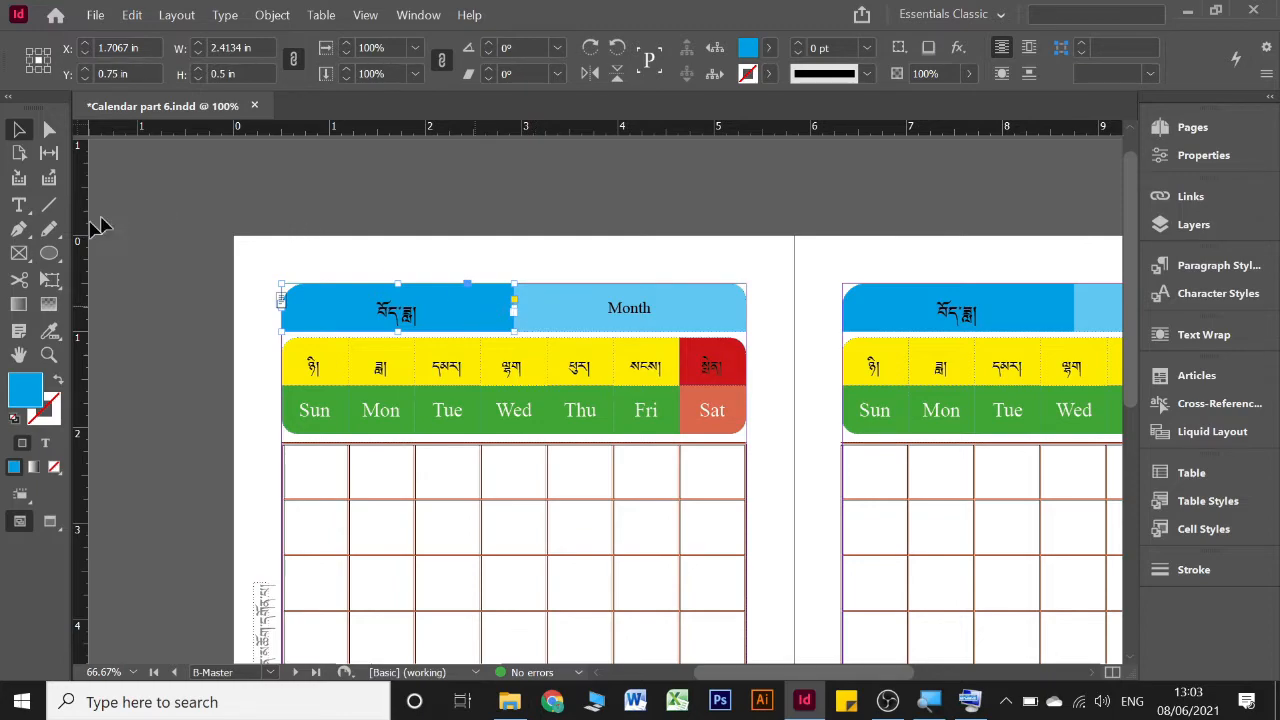
Draw a rectangle about 1.21 in wide and 0.41 in high just above the left page's month header and remove its stroke
left_click(53, 257)
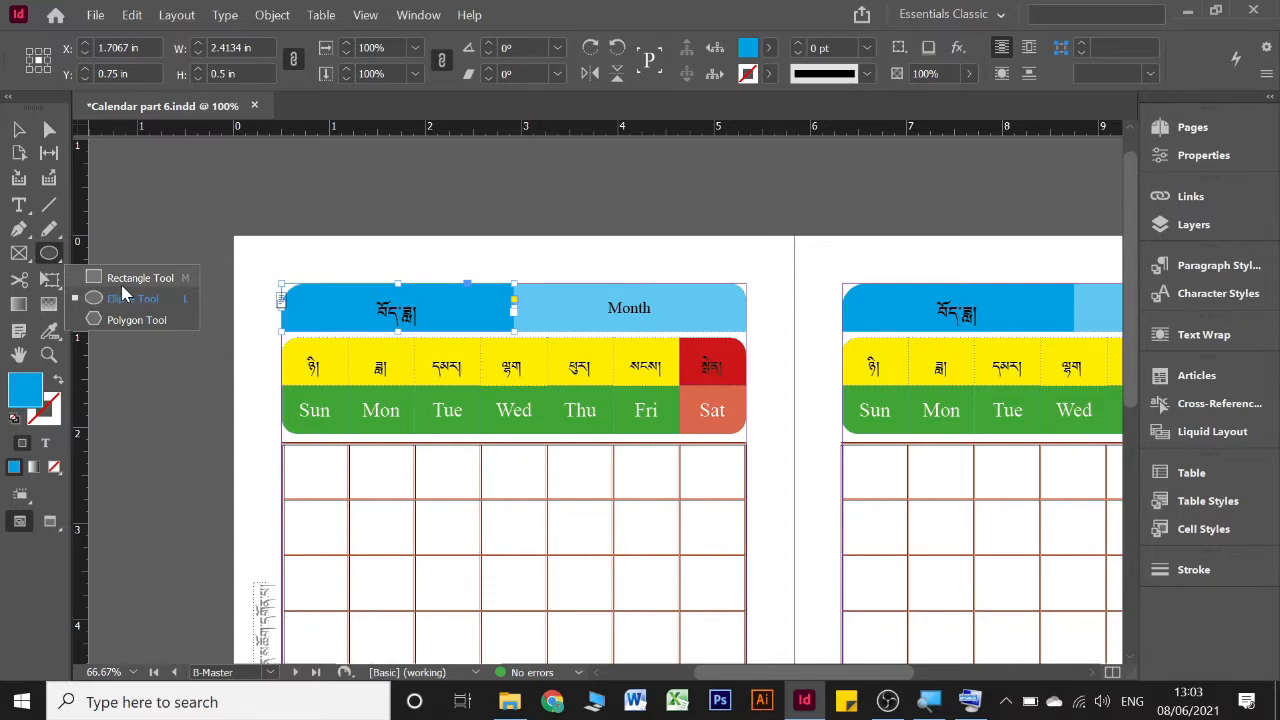
left_click(121, 280)
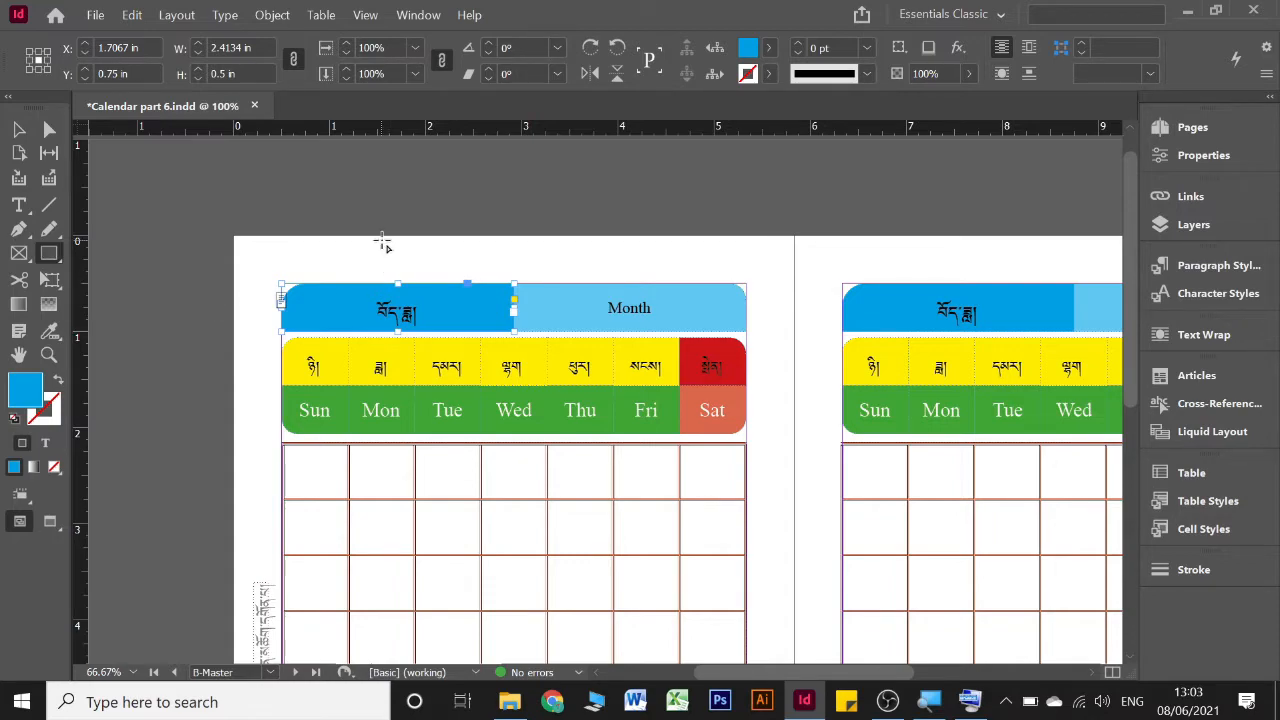
left_click_drag(381, 242, 515, 284)
key("ctrl+z")
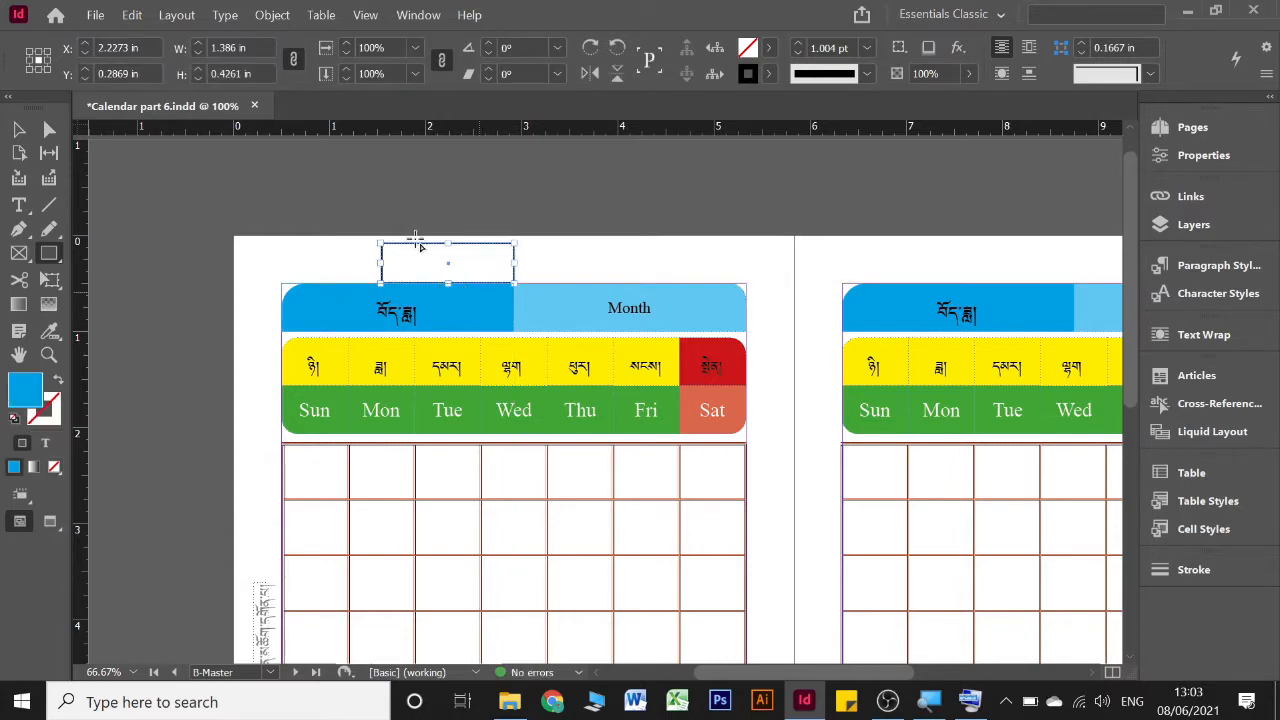
left_click_drag(397, 245, 514, 284)
left_click(15, 130)
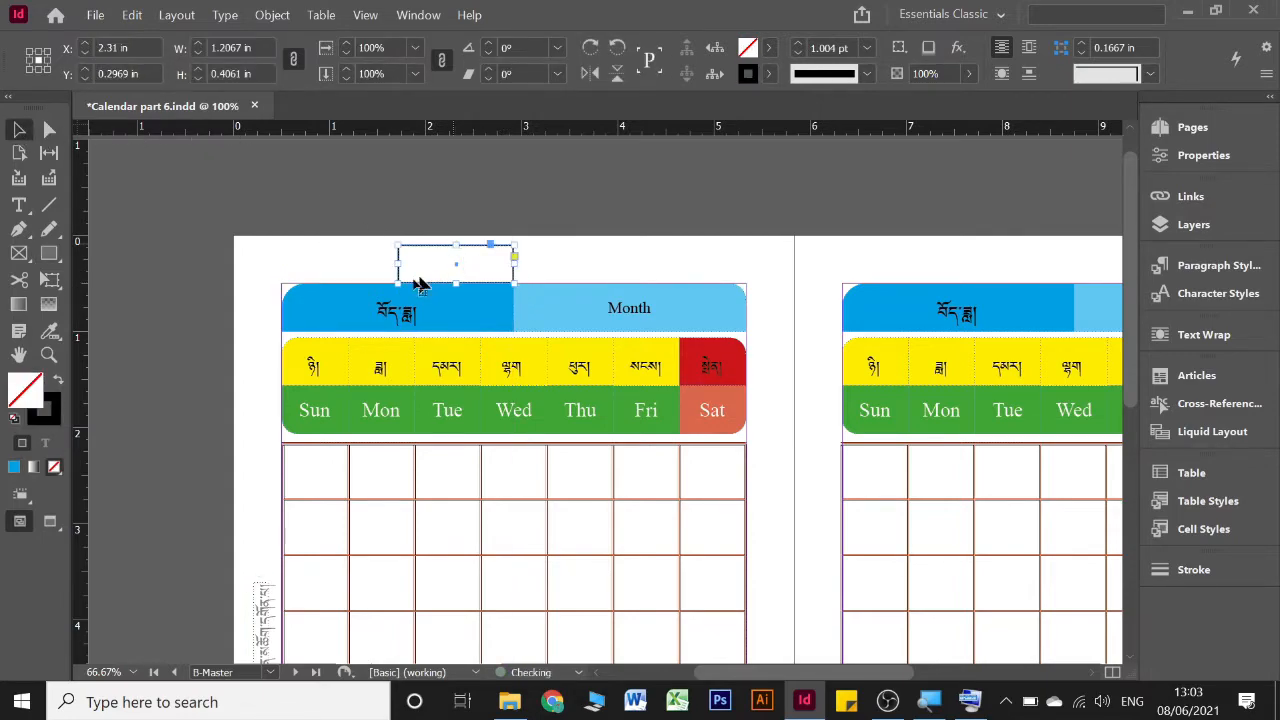
left_click_drag(396, 265, 398, 264)
left_click(768, 74)
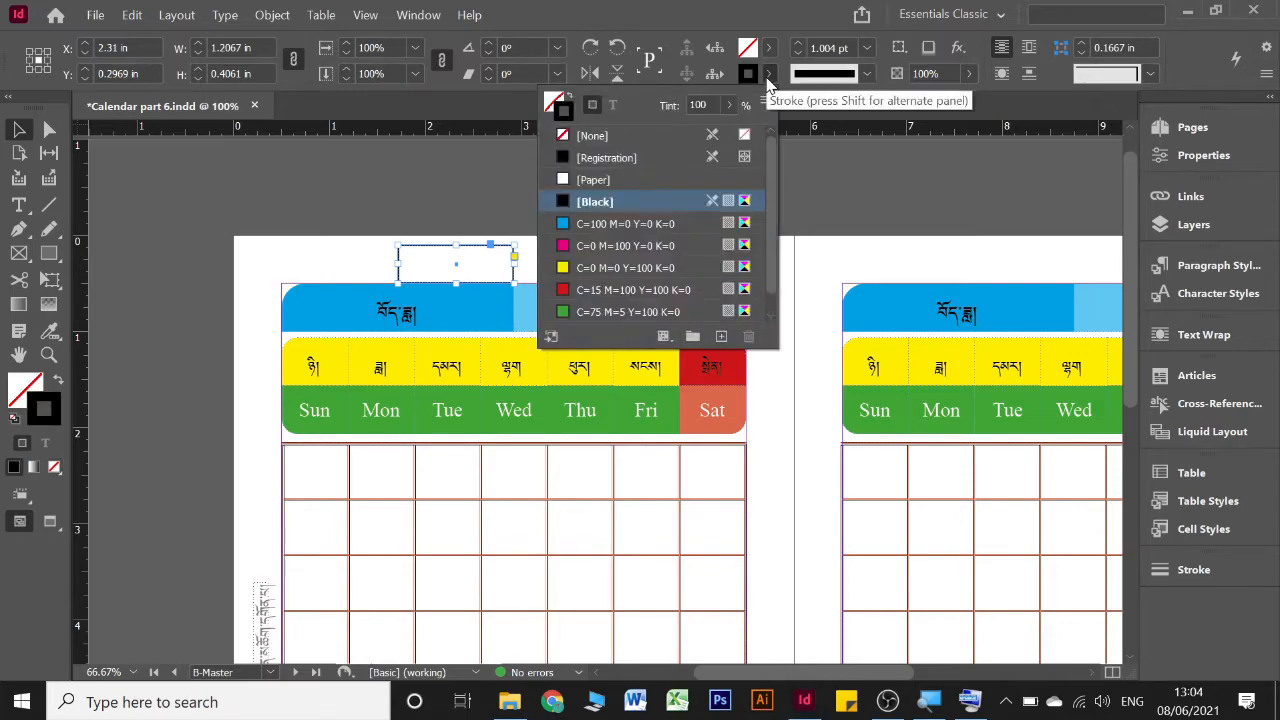
left_click(572, 138)
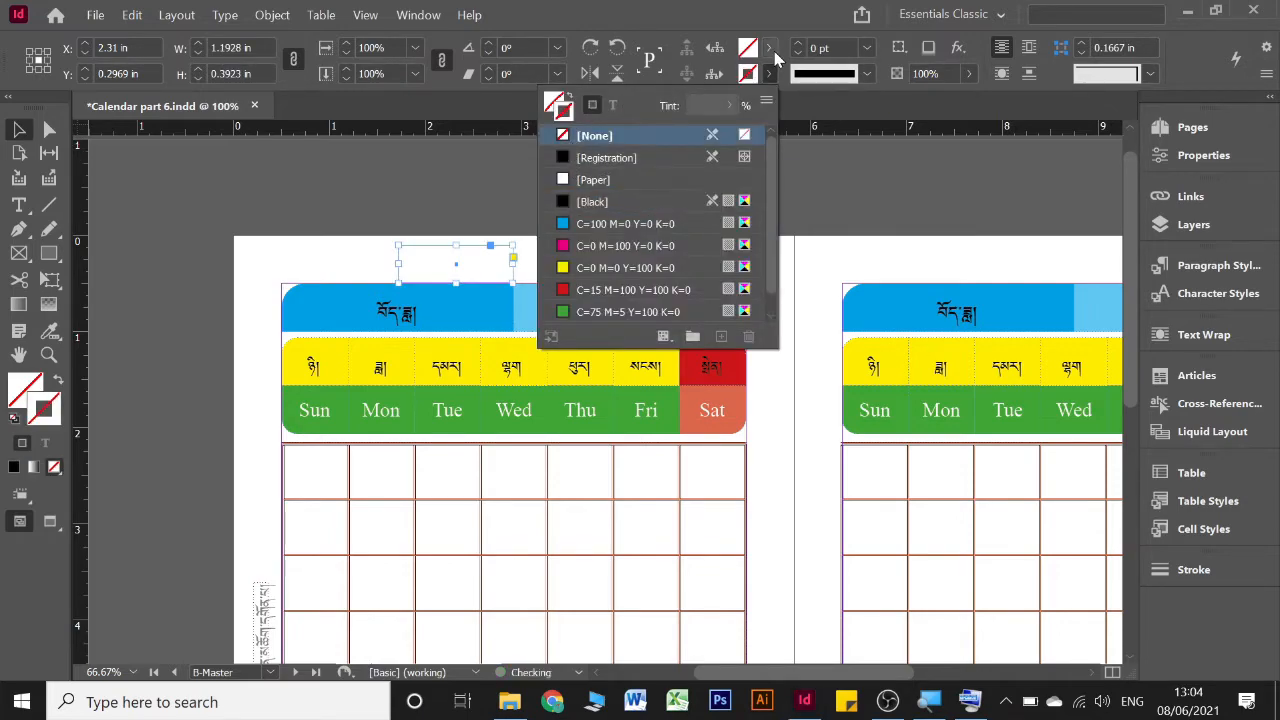
left_click(770, 50)
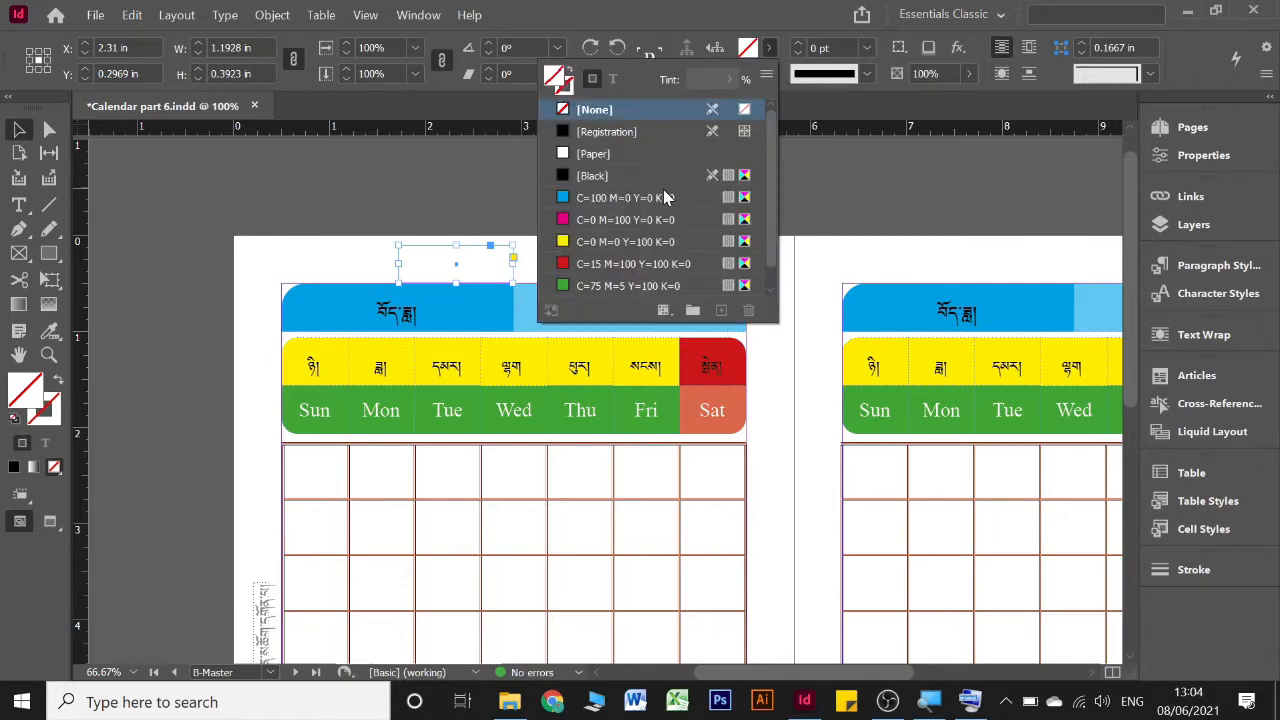
left_click(770, 50)
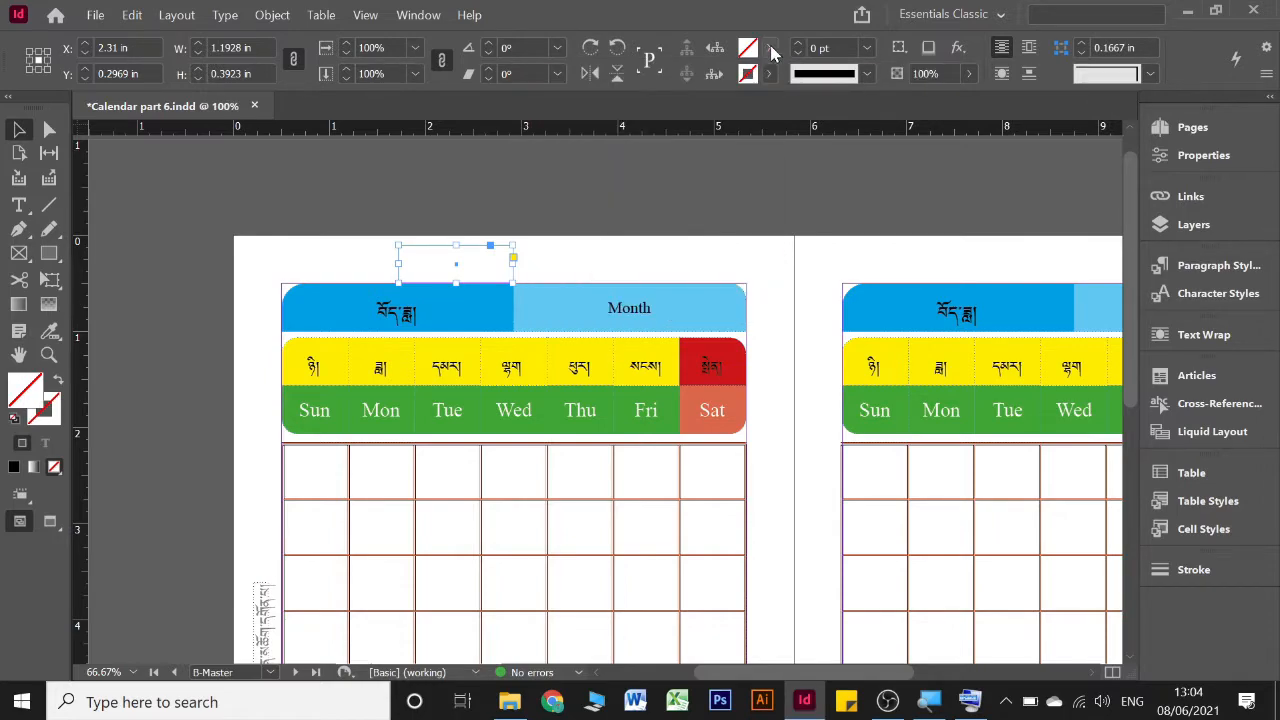
left_click(770, 50)
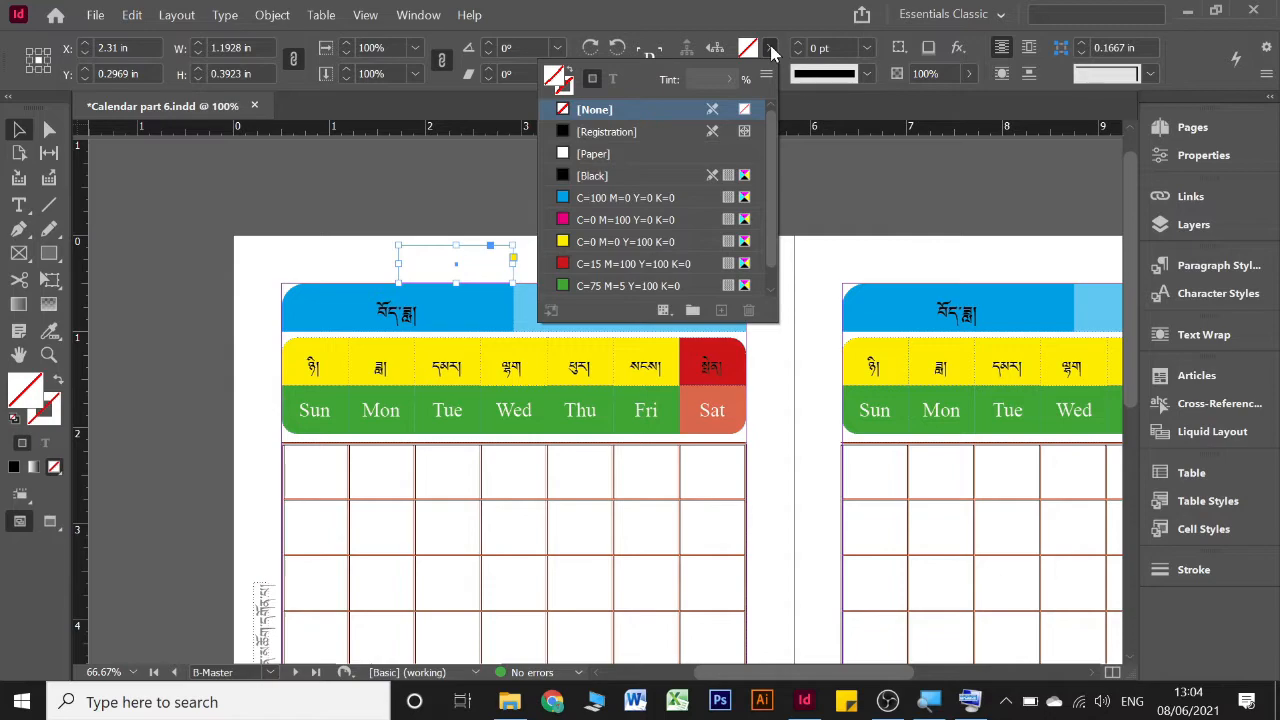
left_click(777, 47)
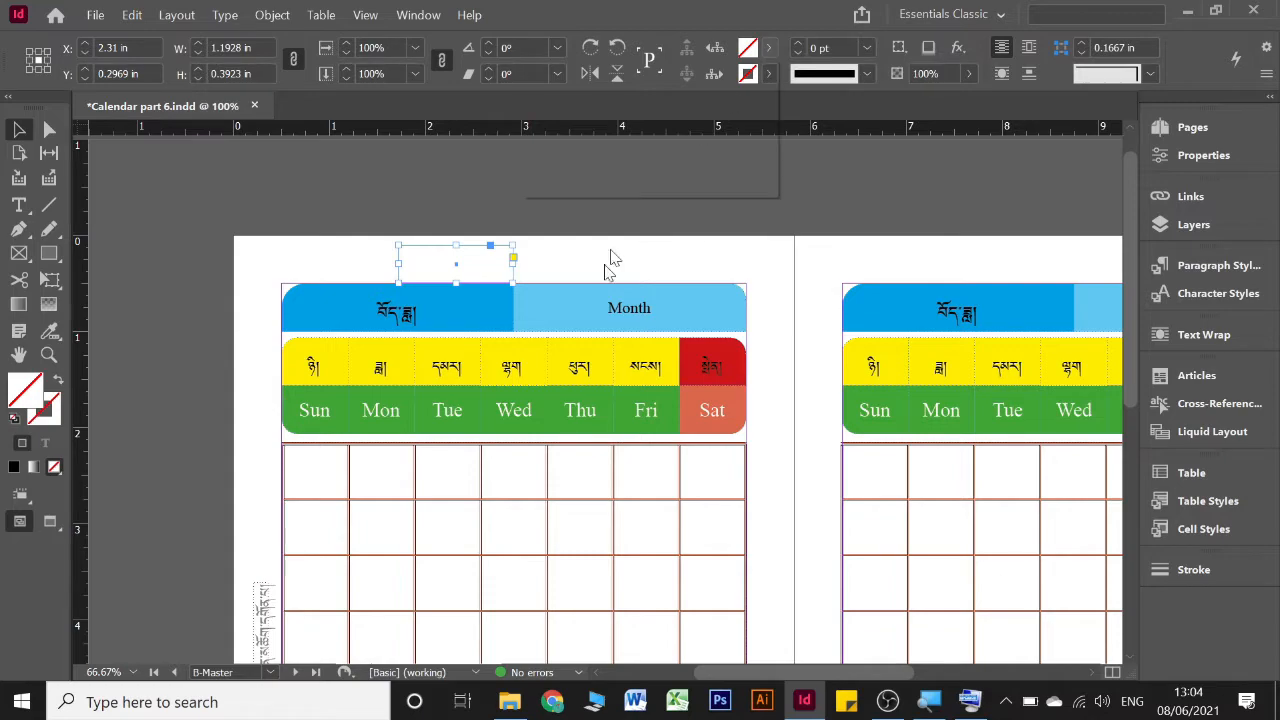
left_click(769, 48, "shift")
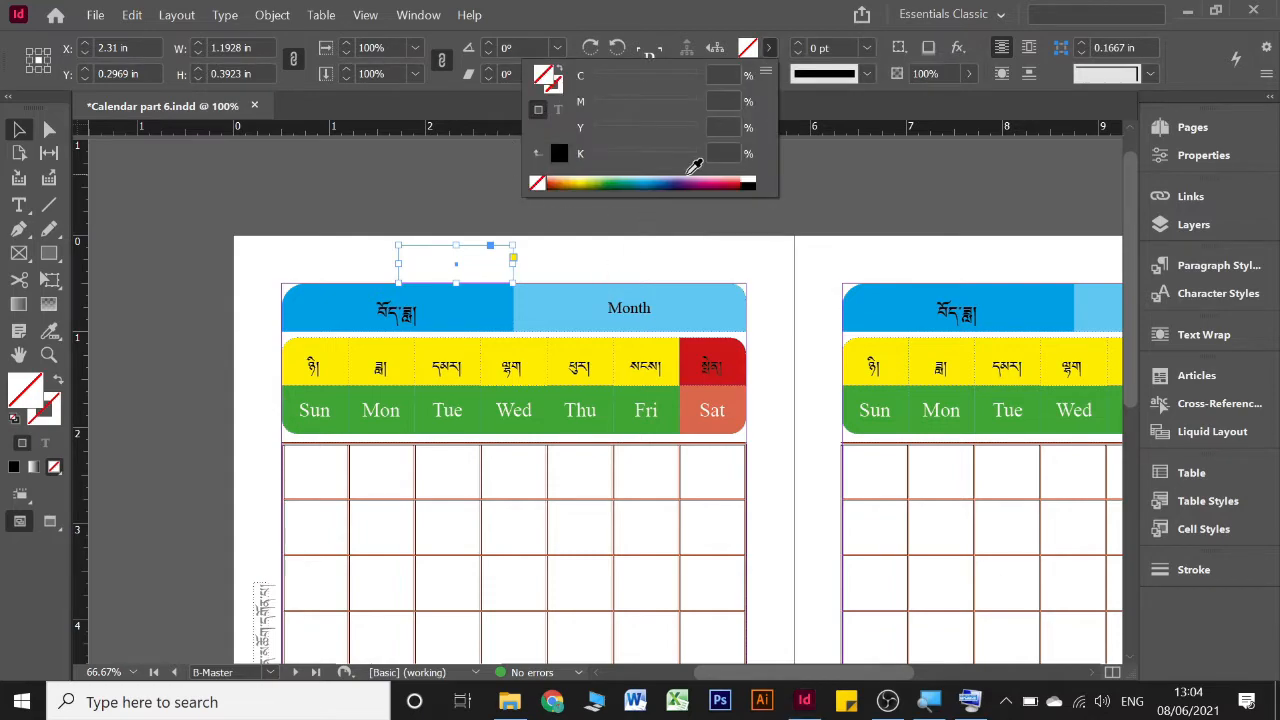
left_click(768, 49)
Show the On-Screen Keyboard over the lower part of the document and look through the fill swatches for the new rectangle
left_click(970, 702)
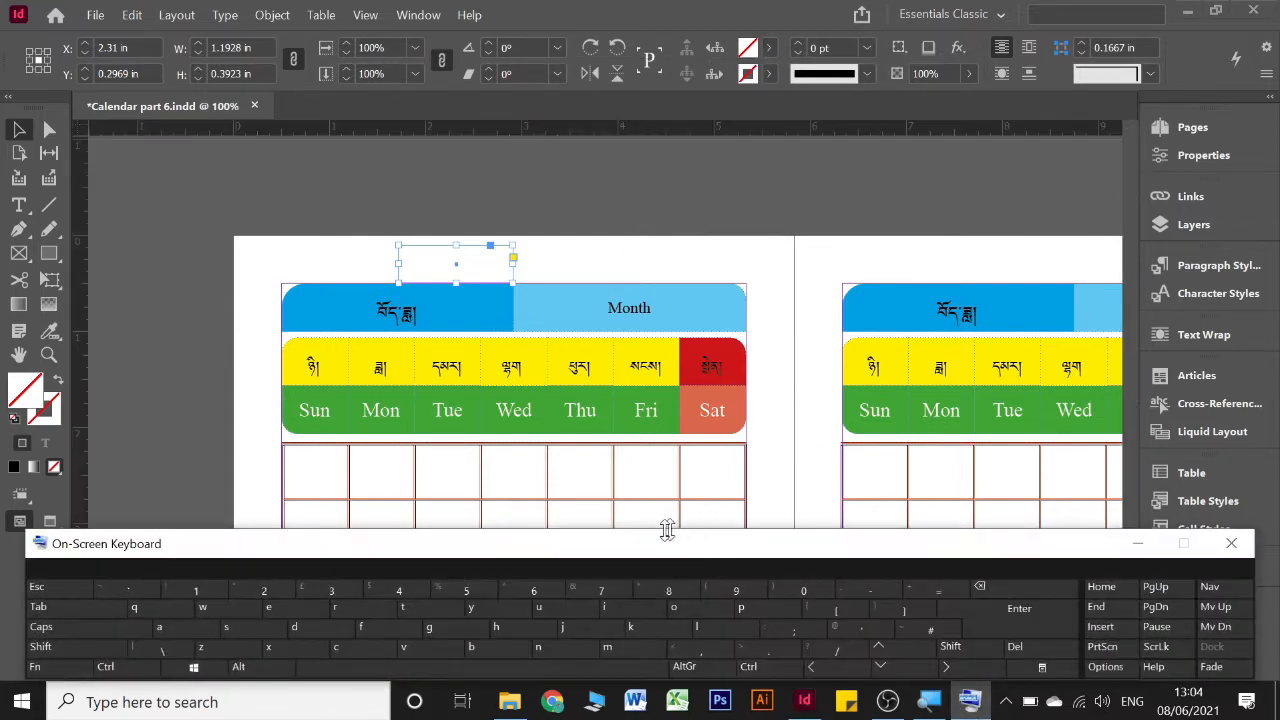
left_click_drag(523, 543, 535, 485)
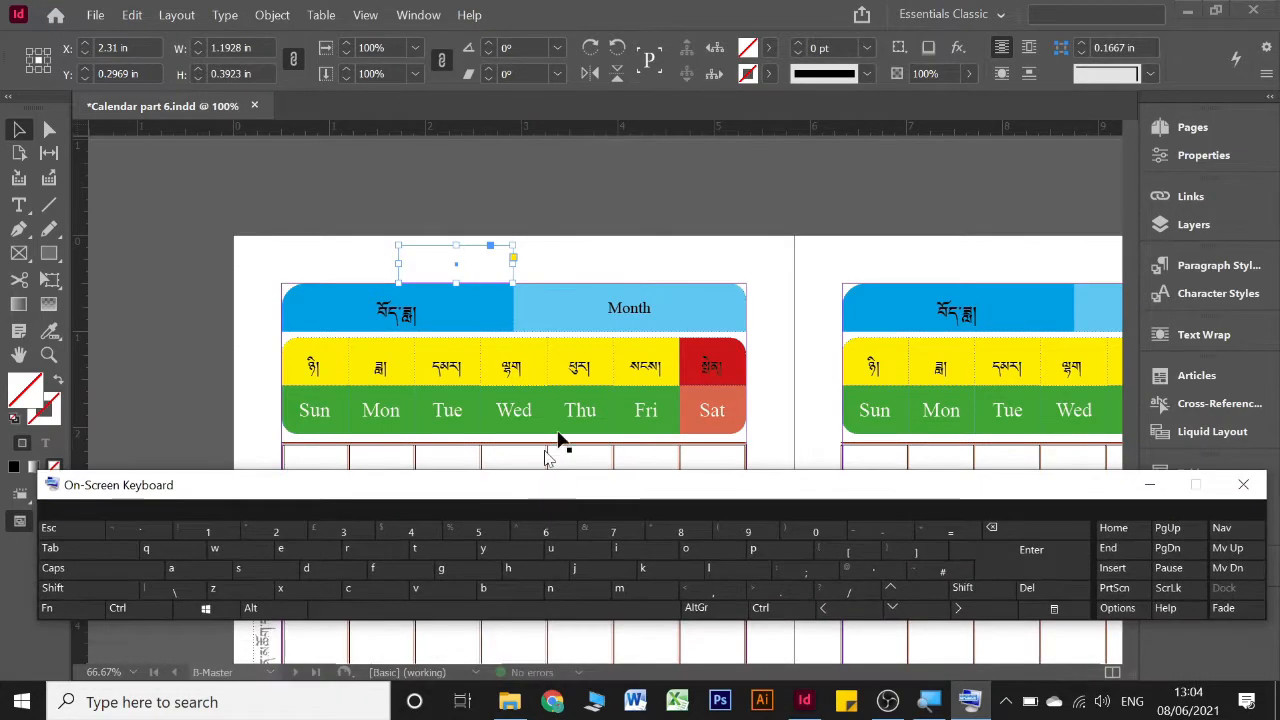
left_click(768, 50)
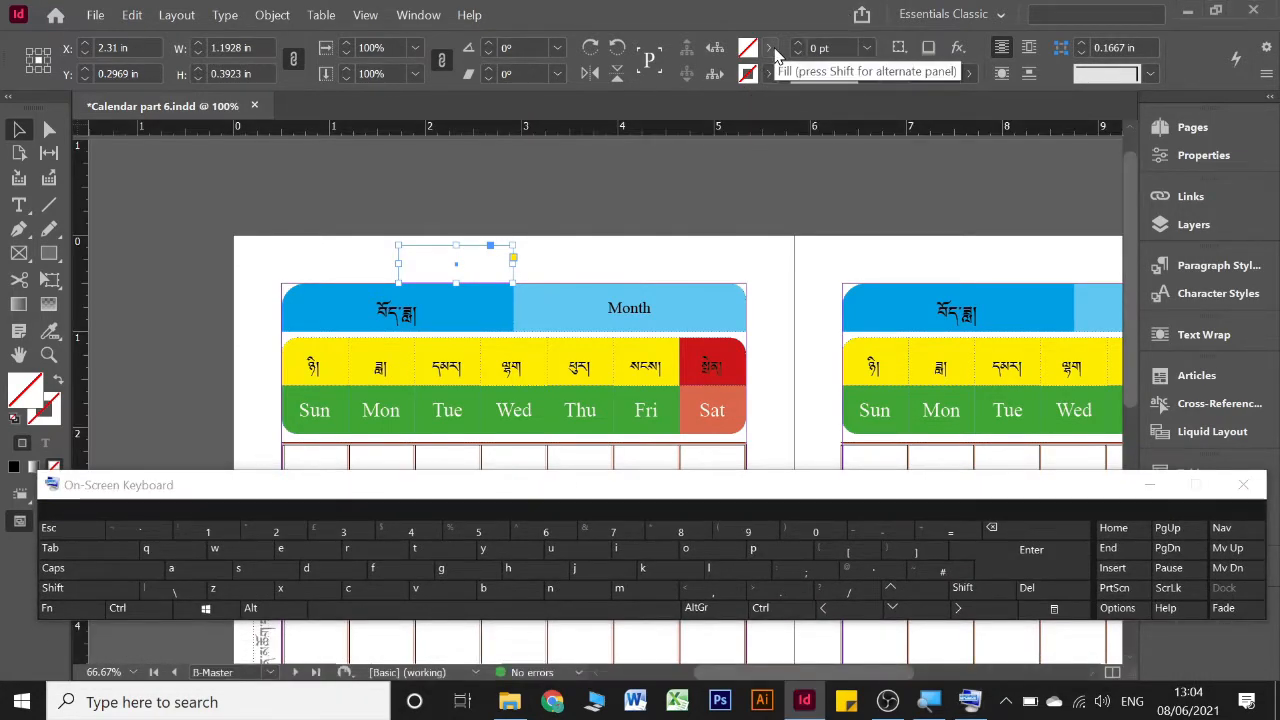
left_click(769, 48)
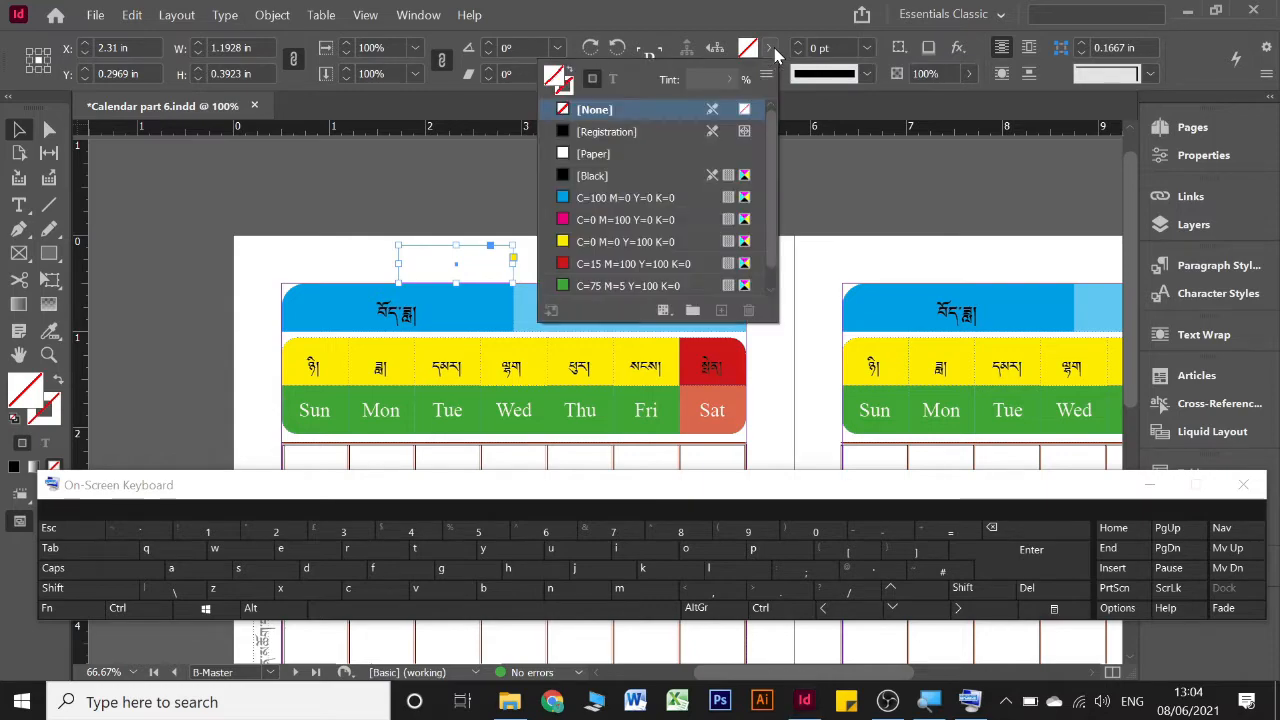
scroll(622, 188, "down", 1)
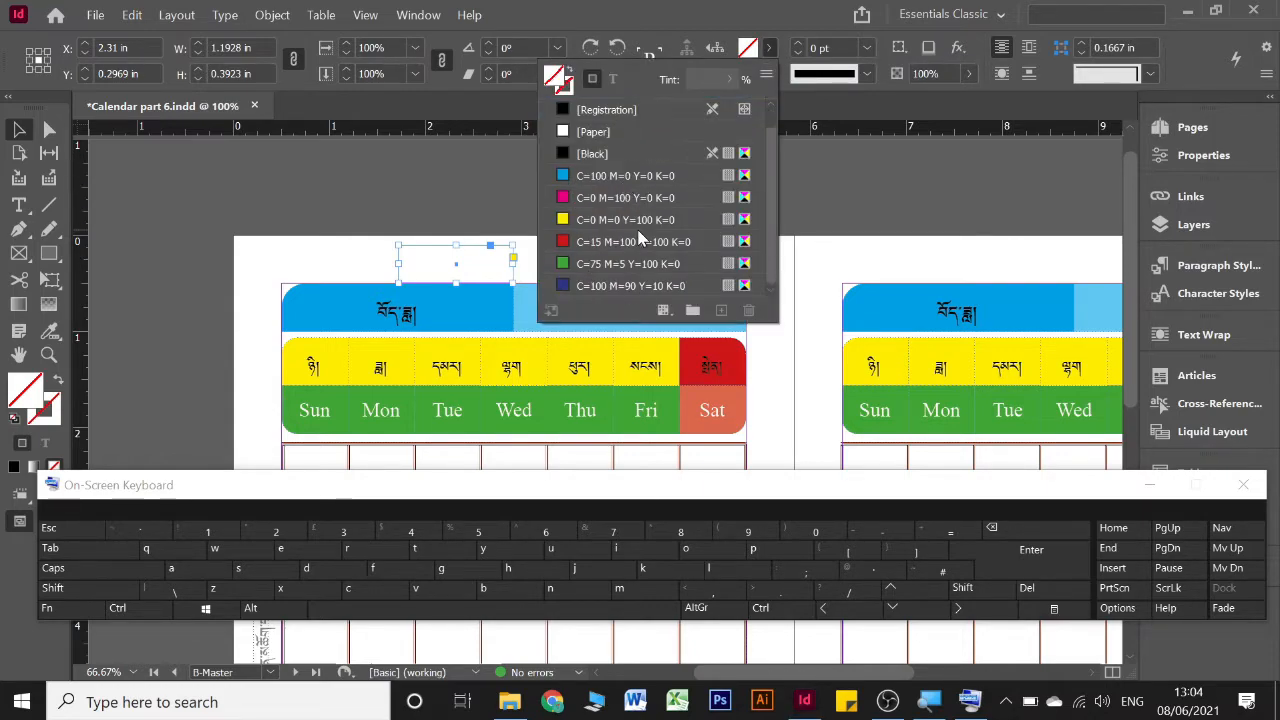
scroll(640, 240, "up", 1)
scroll(640, 240, "down", 1)
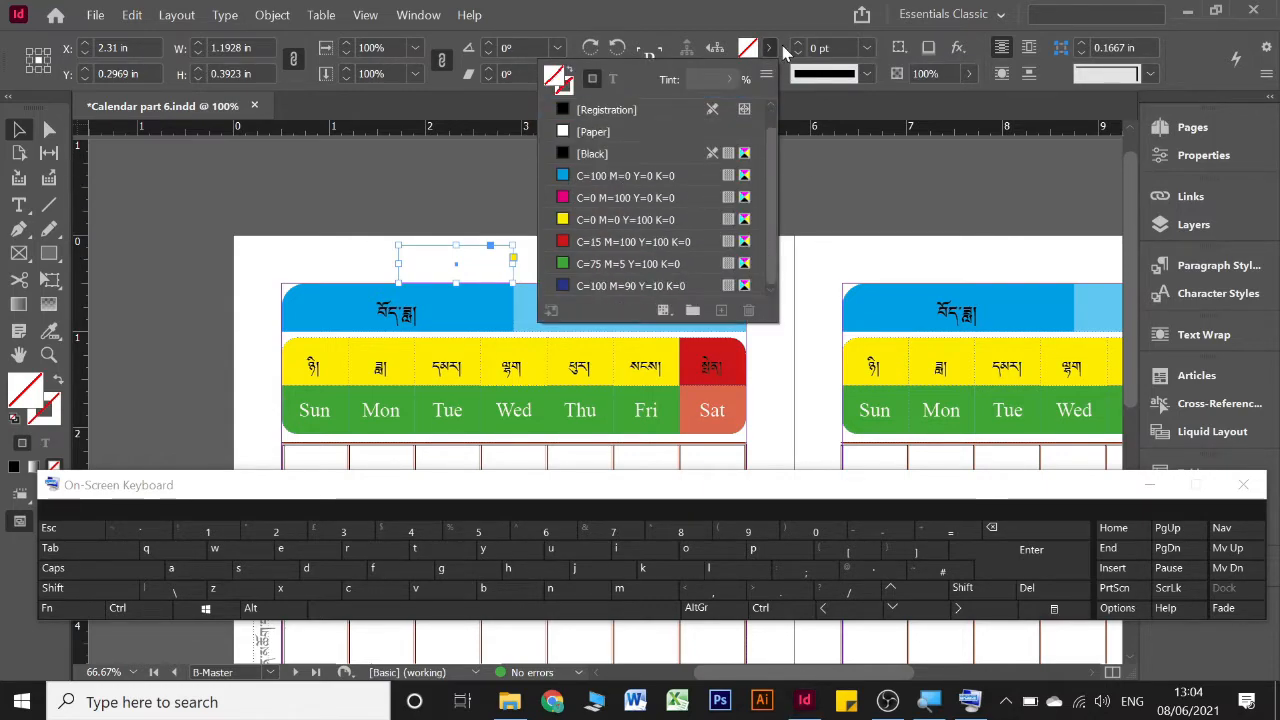
left_click(772, 48)
Fill the new rectangle with a violet-blue from the CMYK spectrum: C 56, M 44, Y 0, K 0
key("shift")
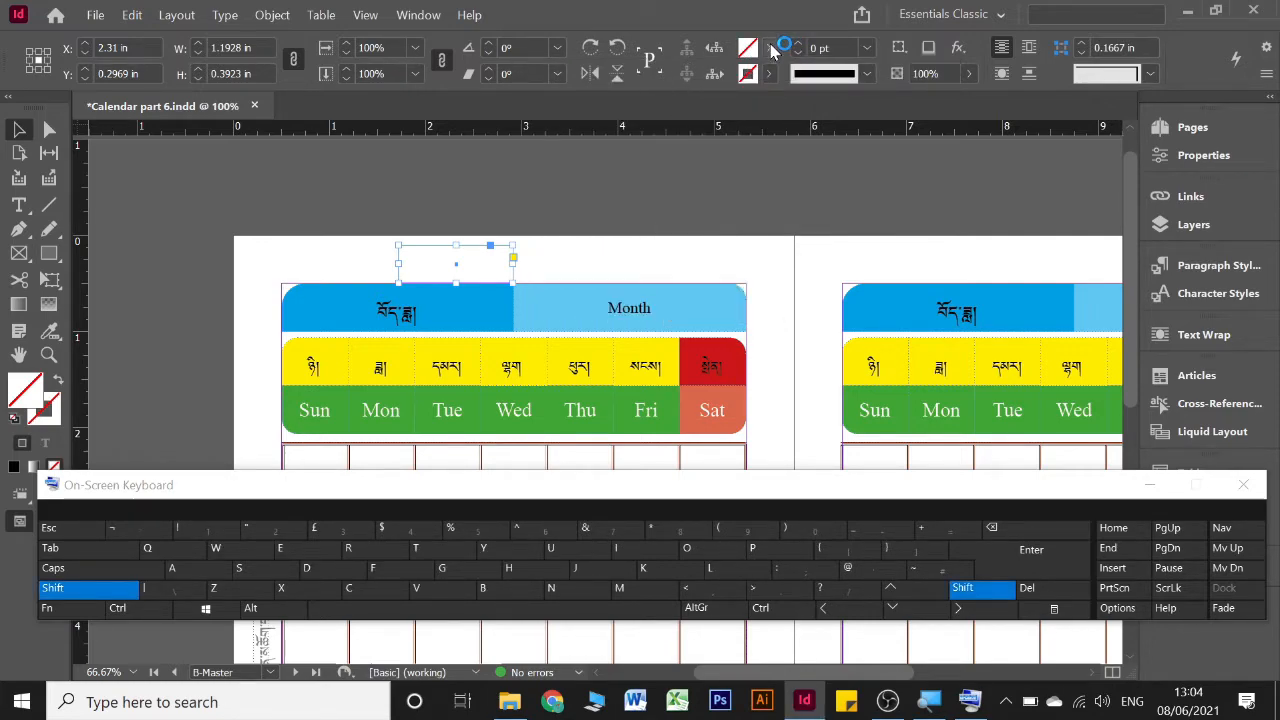
left_click(772, 48, "shift")
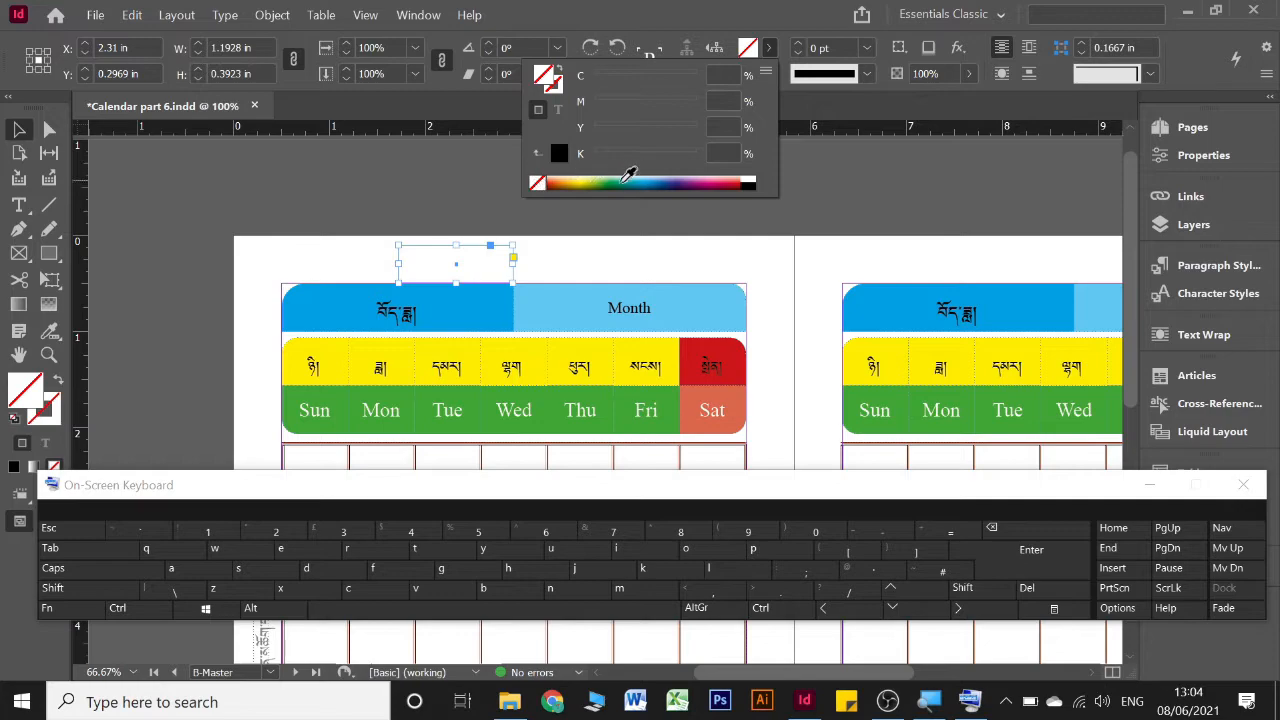
left_click(675, 180)
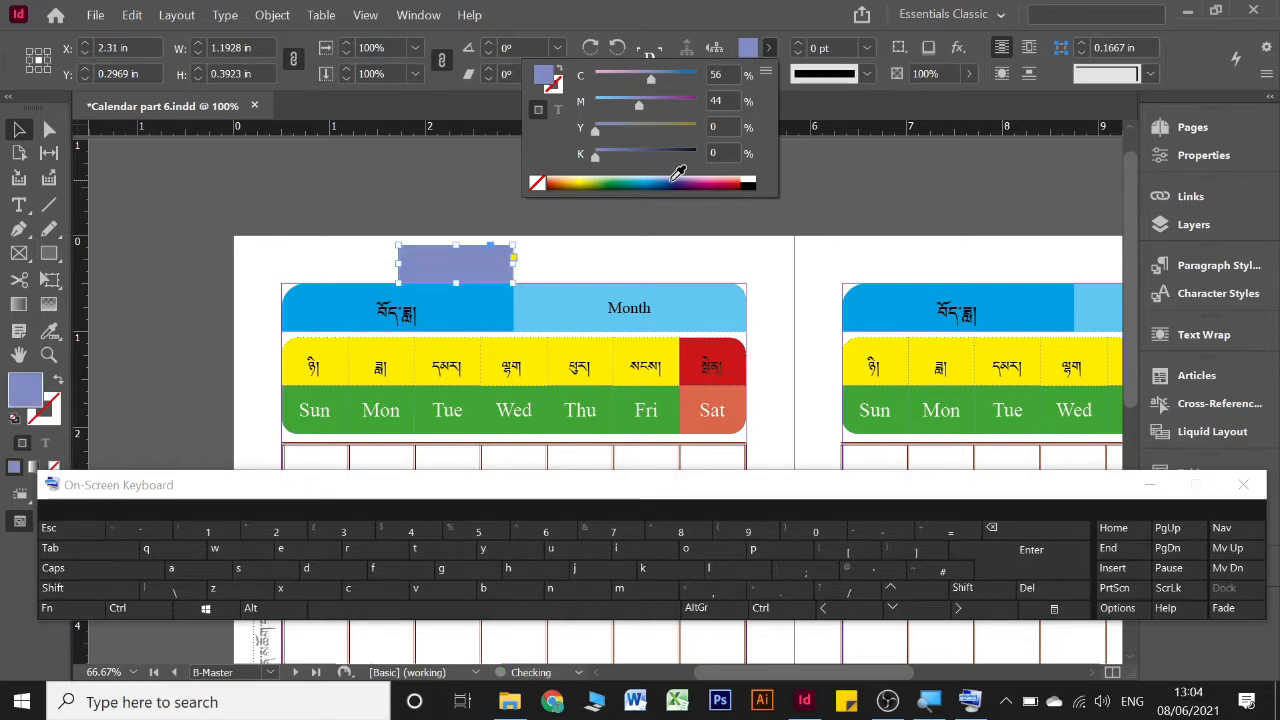
left_click(770, 47)
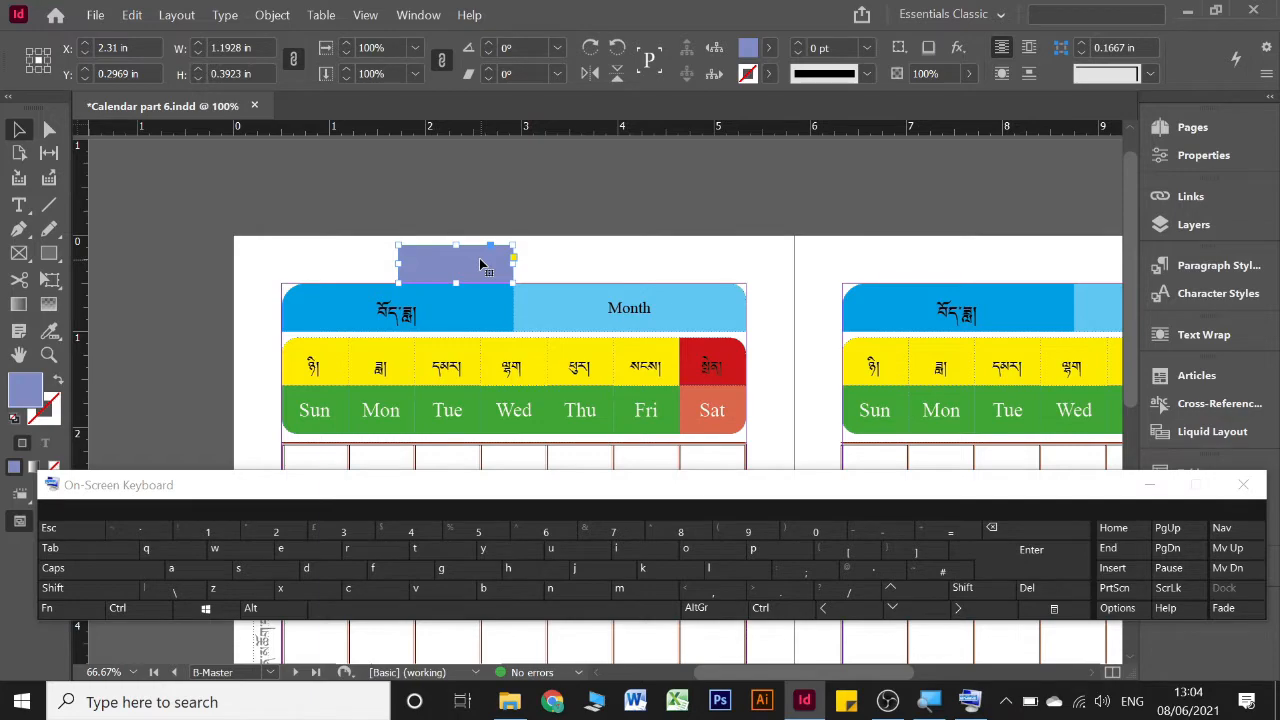
Duplicate the violet-blue rectangle horizontally so the copy sits against its right edge, centred at about X 3.50 in
key("alt")
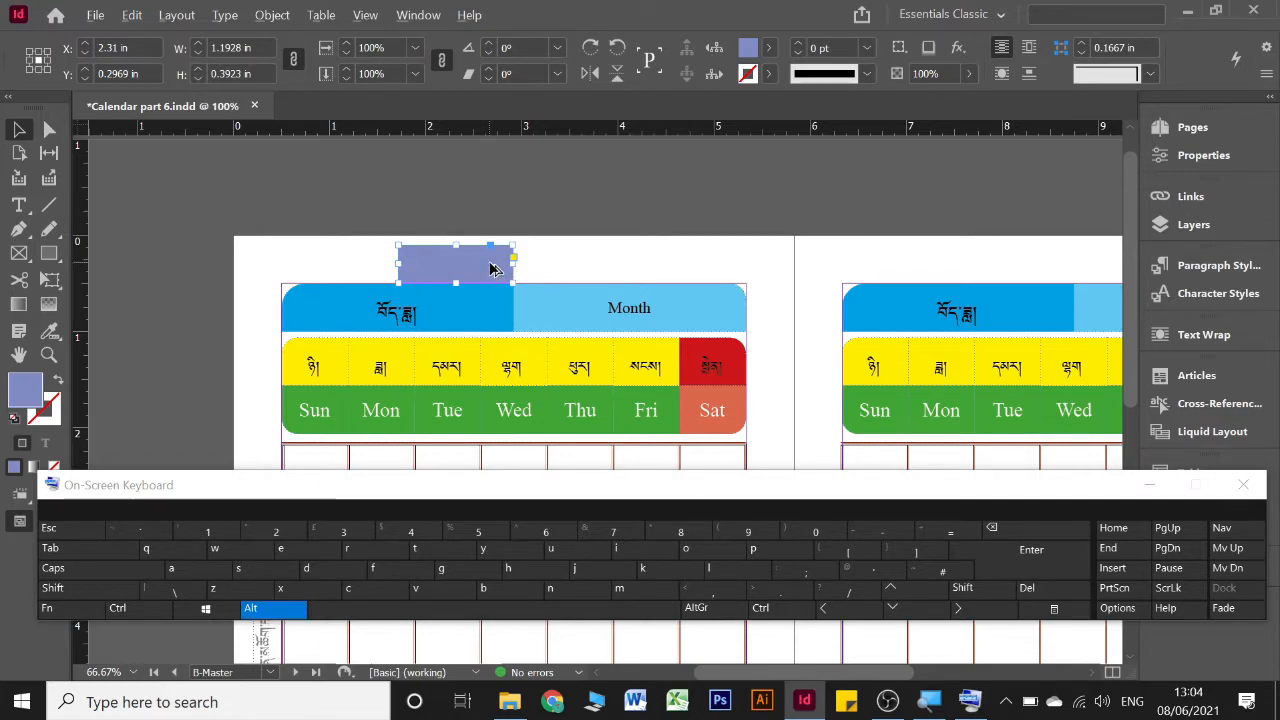
left_click_drag(490, 268, 607, 268)
key("shift")
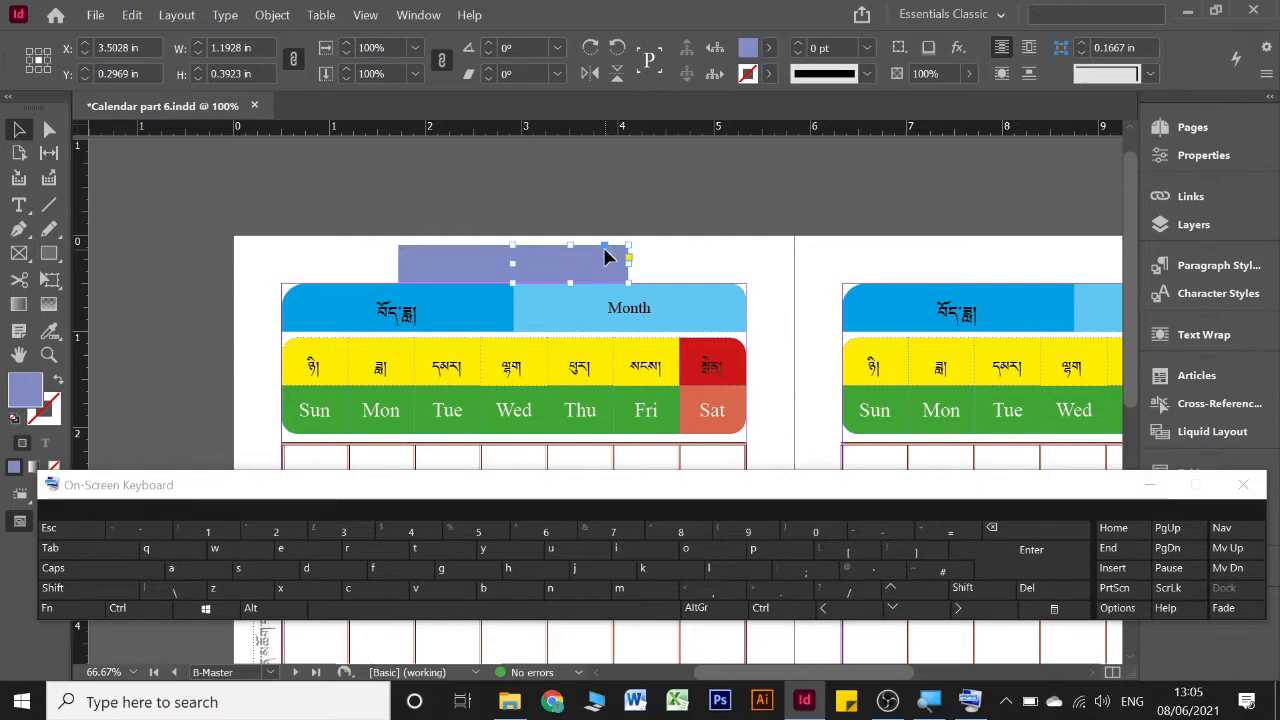
Lower the cyan of the duplicate rectangle's fill to 28% to make it pink-purple and deselect it
left_click(775, 50, "shift")
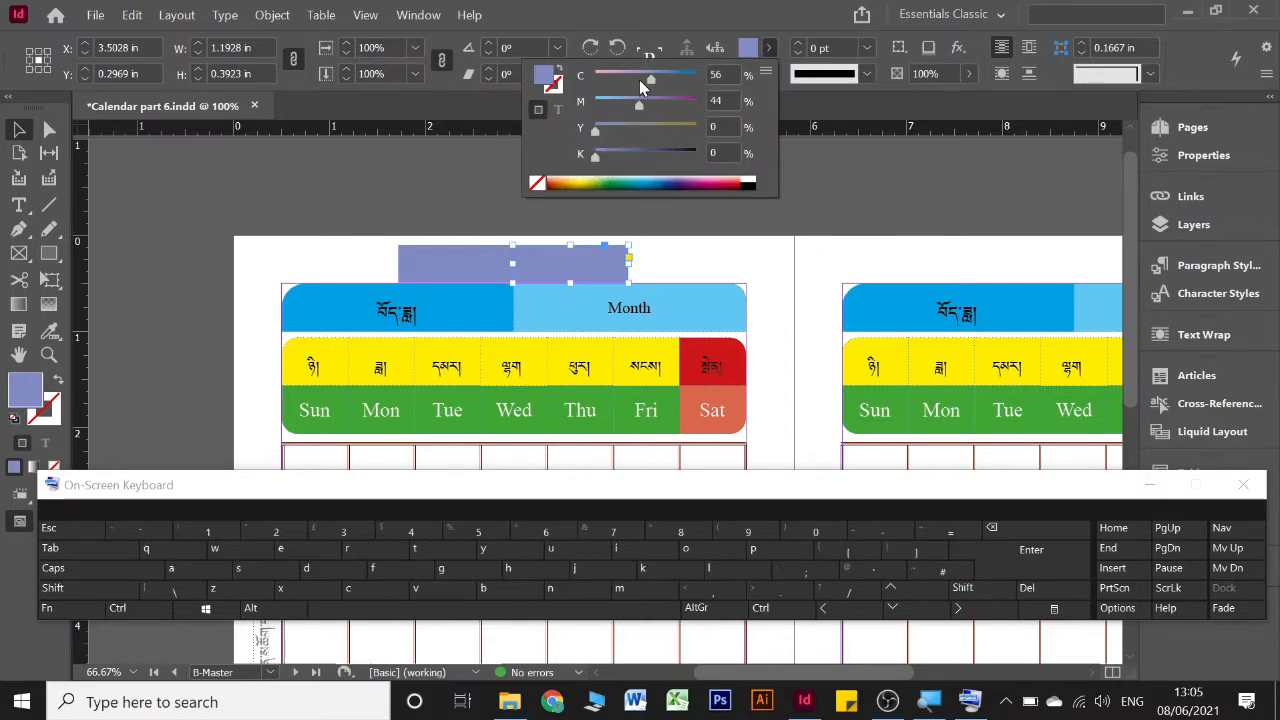
left_click_drag(650, 82, 624, 74)
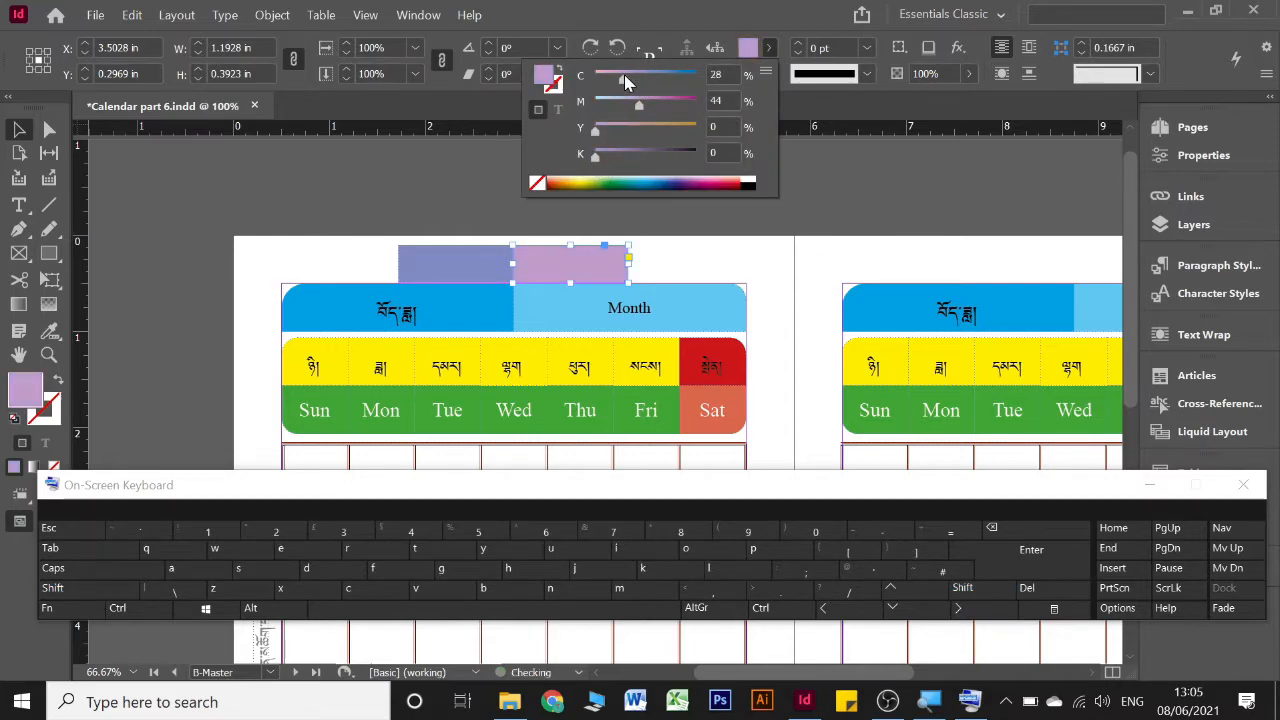
left_click(772, 44)
left_click(525, 204)
Set the top-left corners of both the violet-blue and pink-purple rectangles to Rounded with a 0.1667 in corner size
left_click_drag(377, 213, 630, 266)
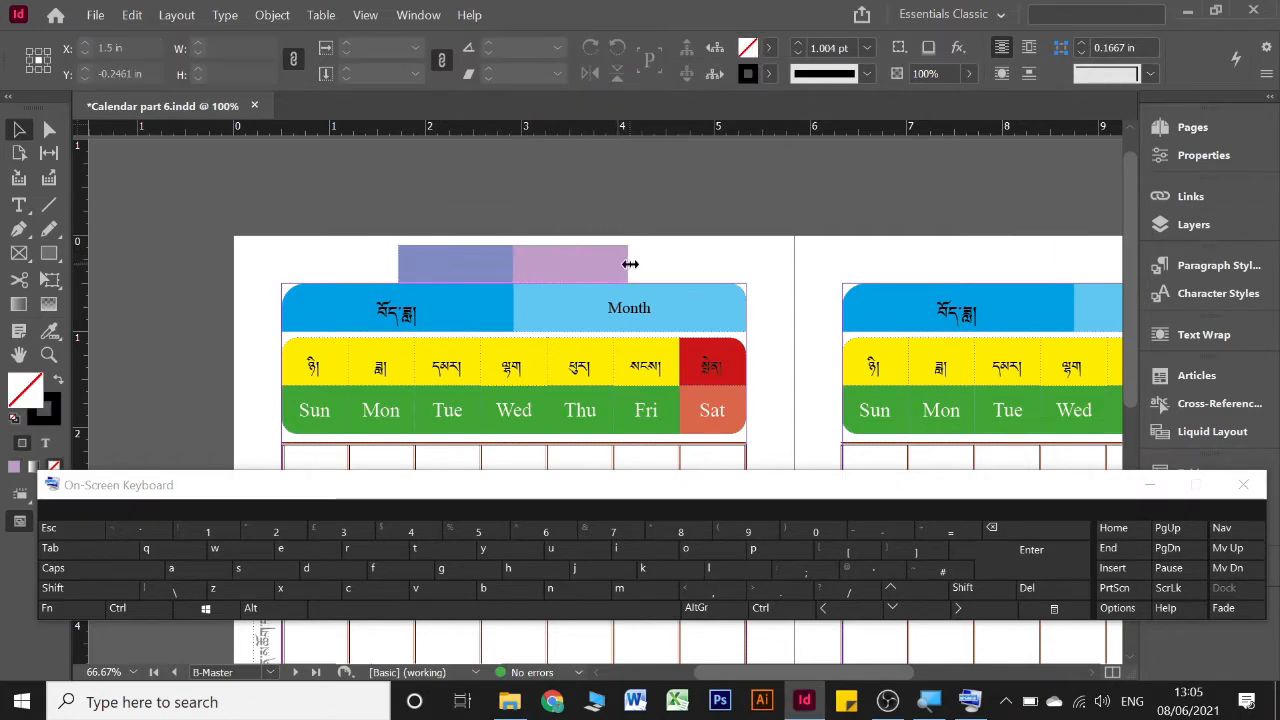
left_click(271, 15)
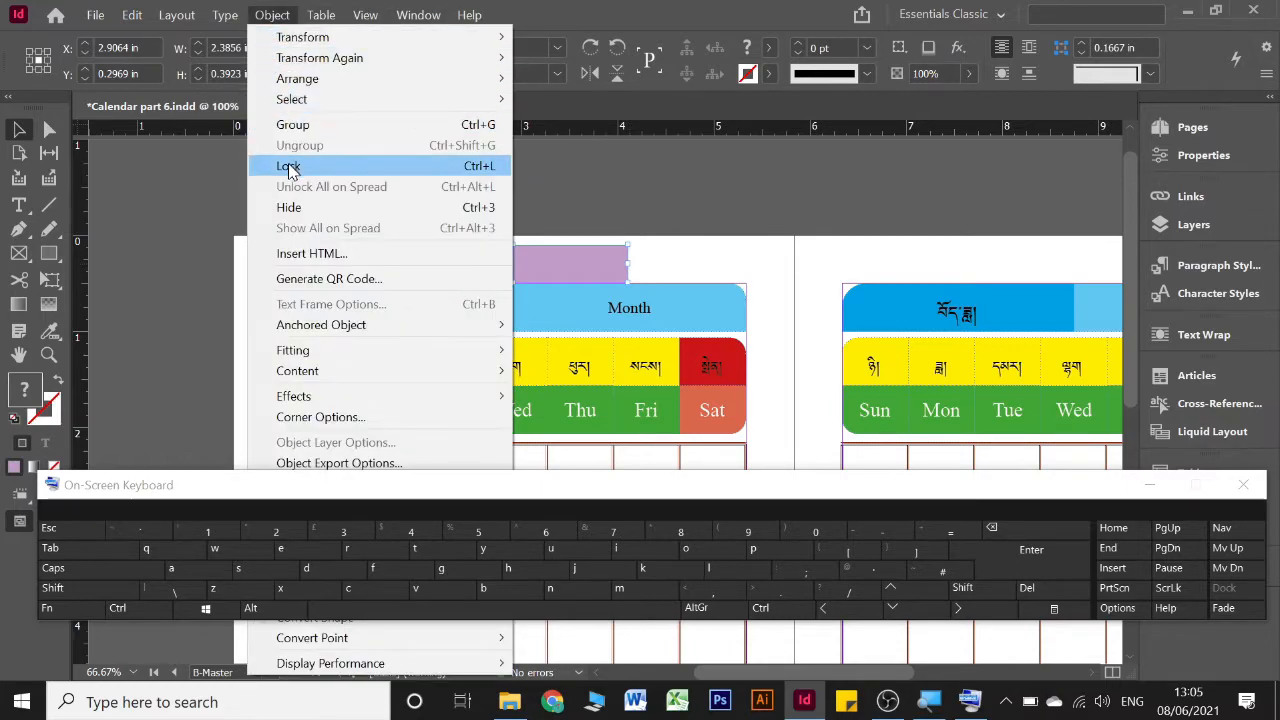
left_click(383, 424)
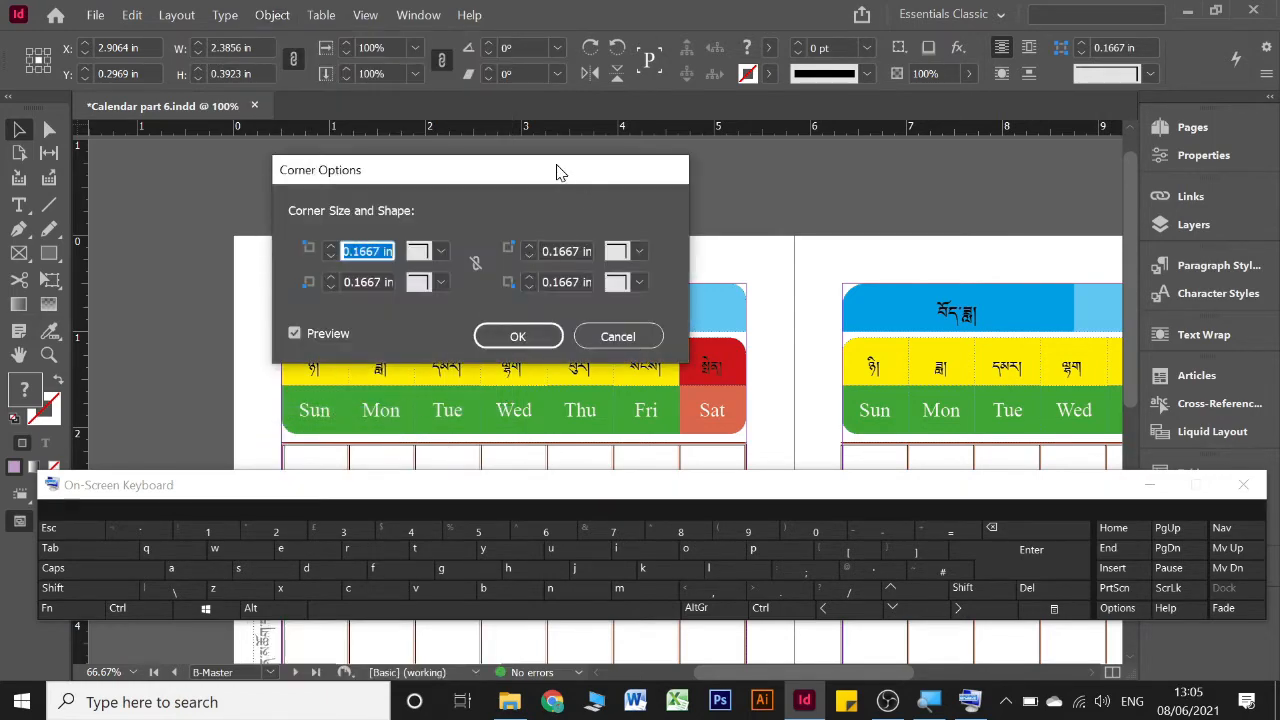
left_click_drag(558, 172, 733, 324)
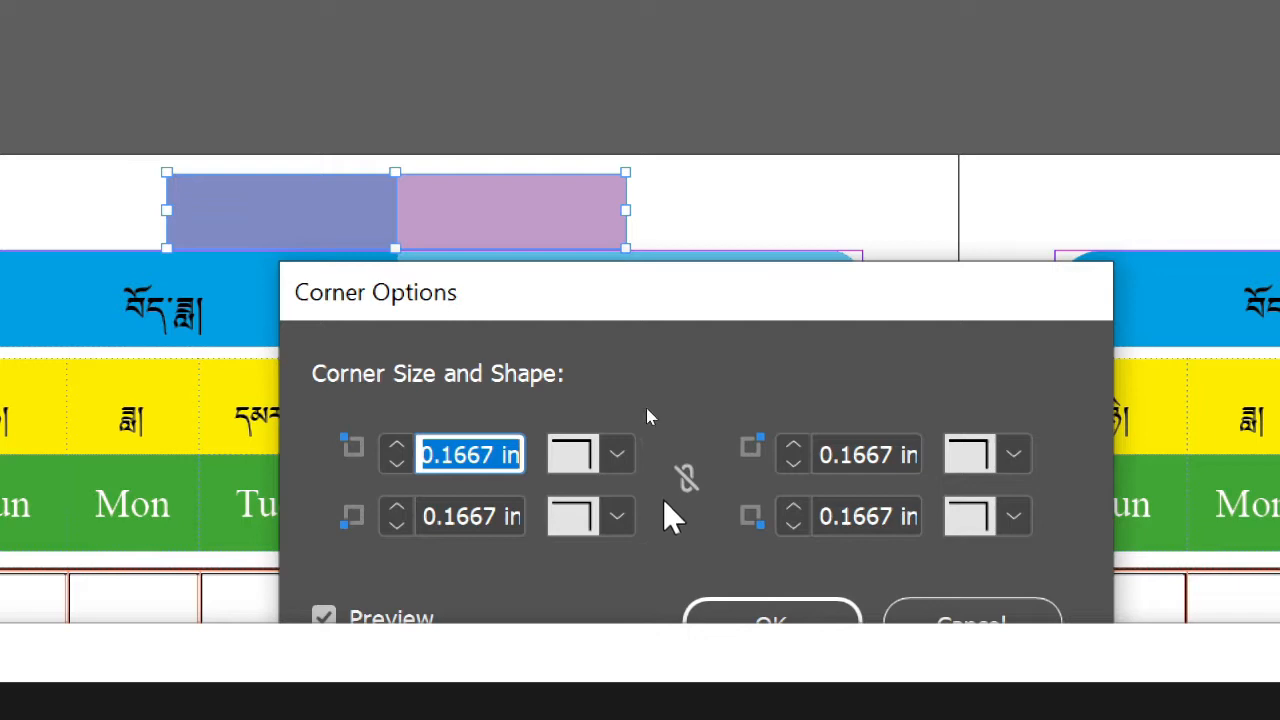
left_click(617, 456)
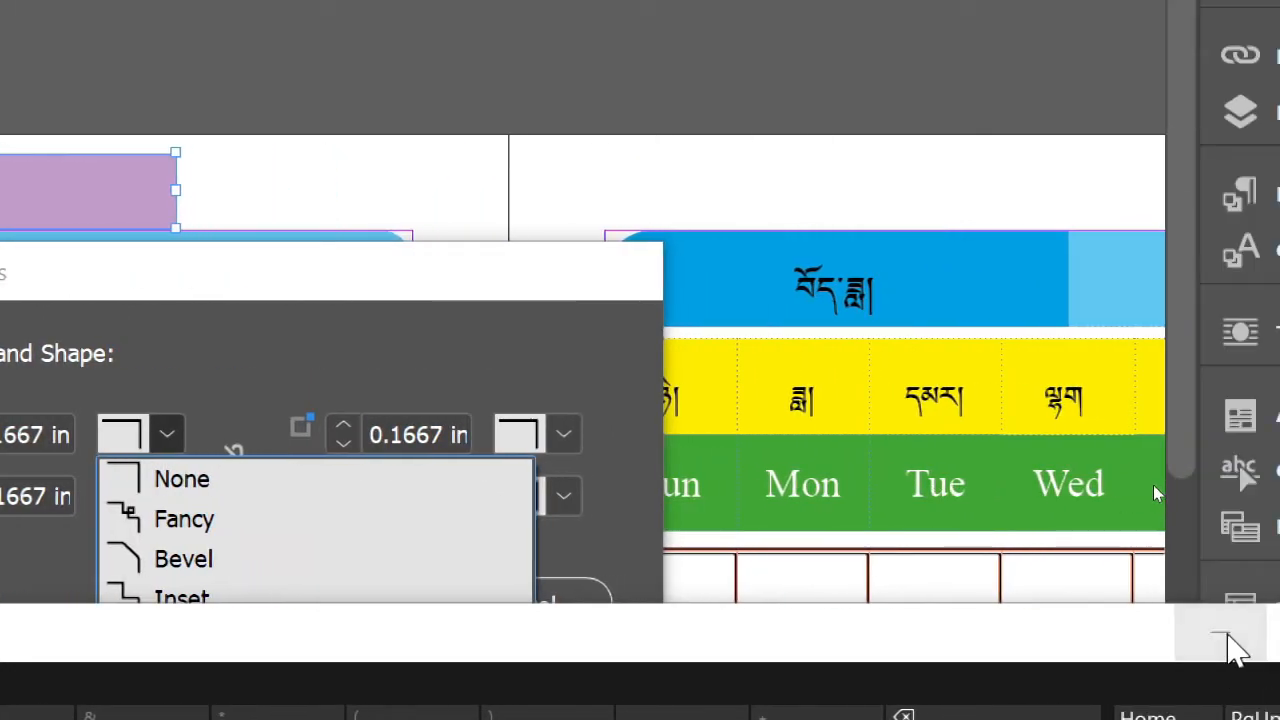
left_click(1224, 634)
left_click(612, 434)
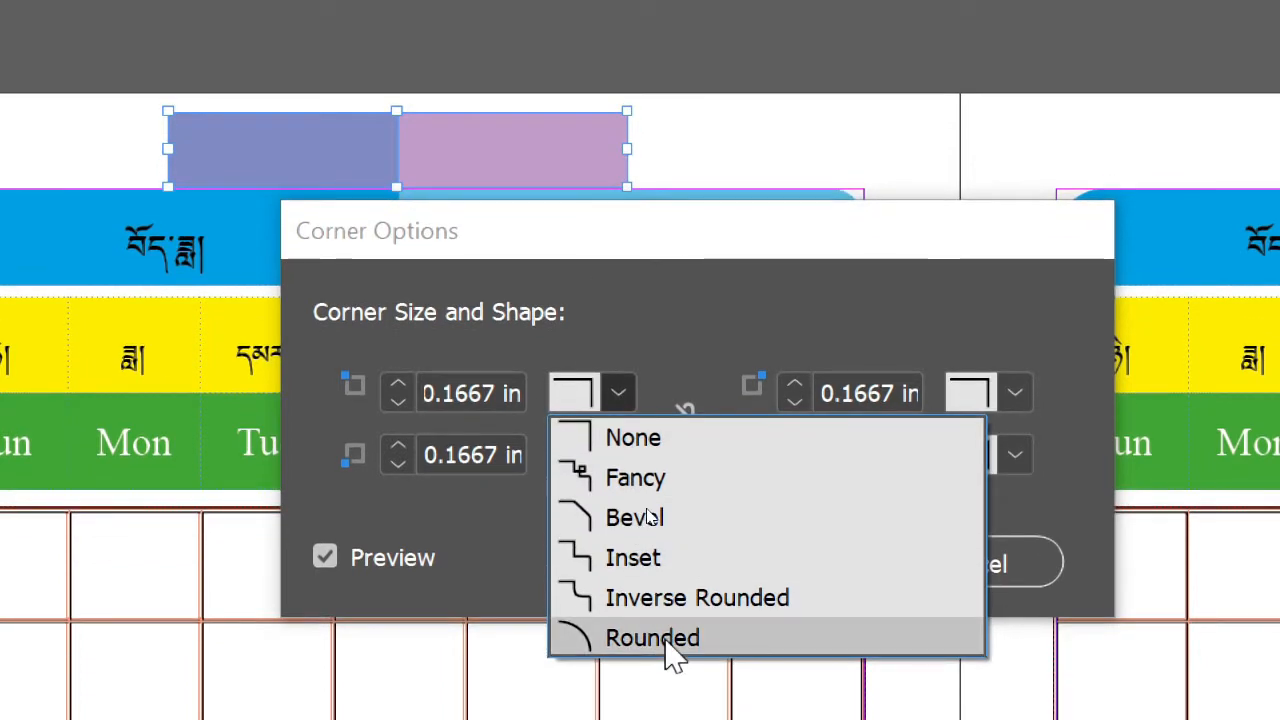
left_click(665, 640)
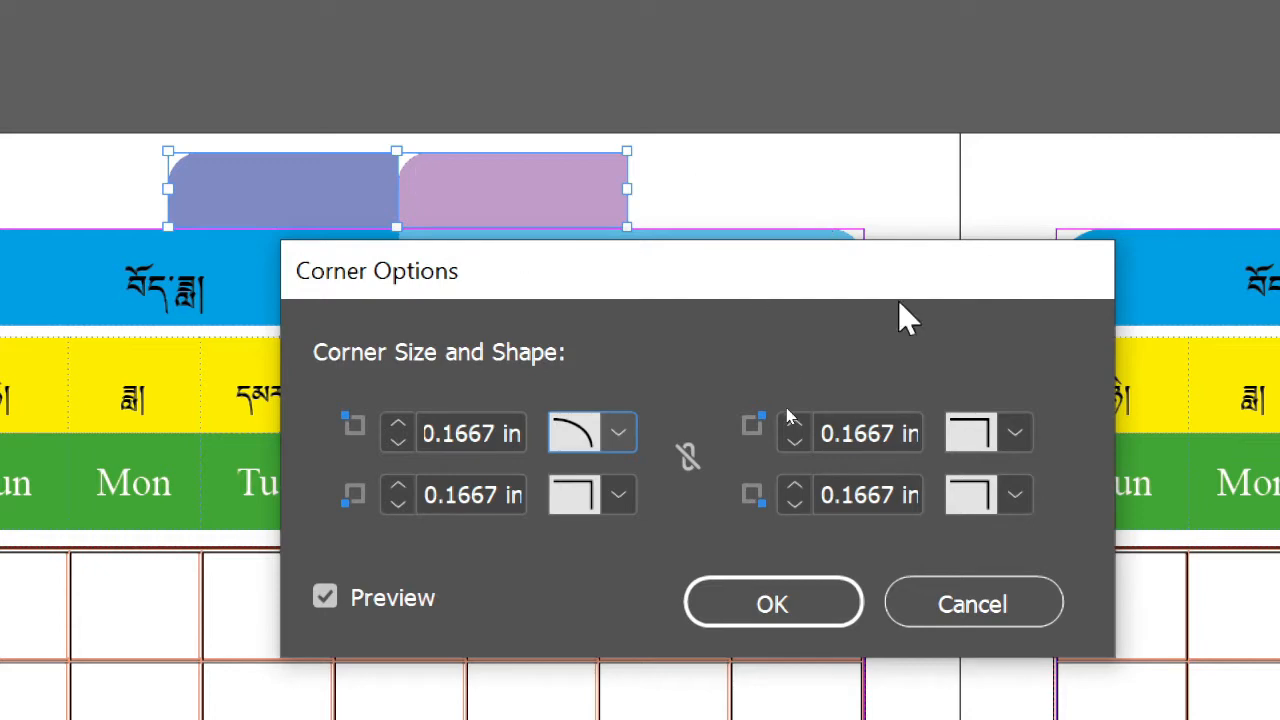
Set the top-right corners of both rectangles to Rounded as well, apply the corner options and deselect
left_click(1016, 434)
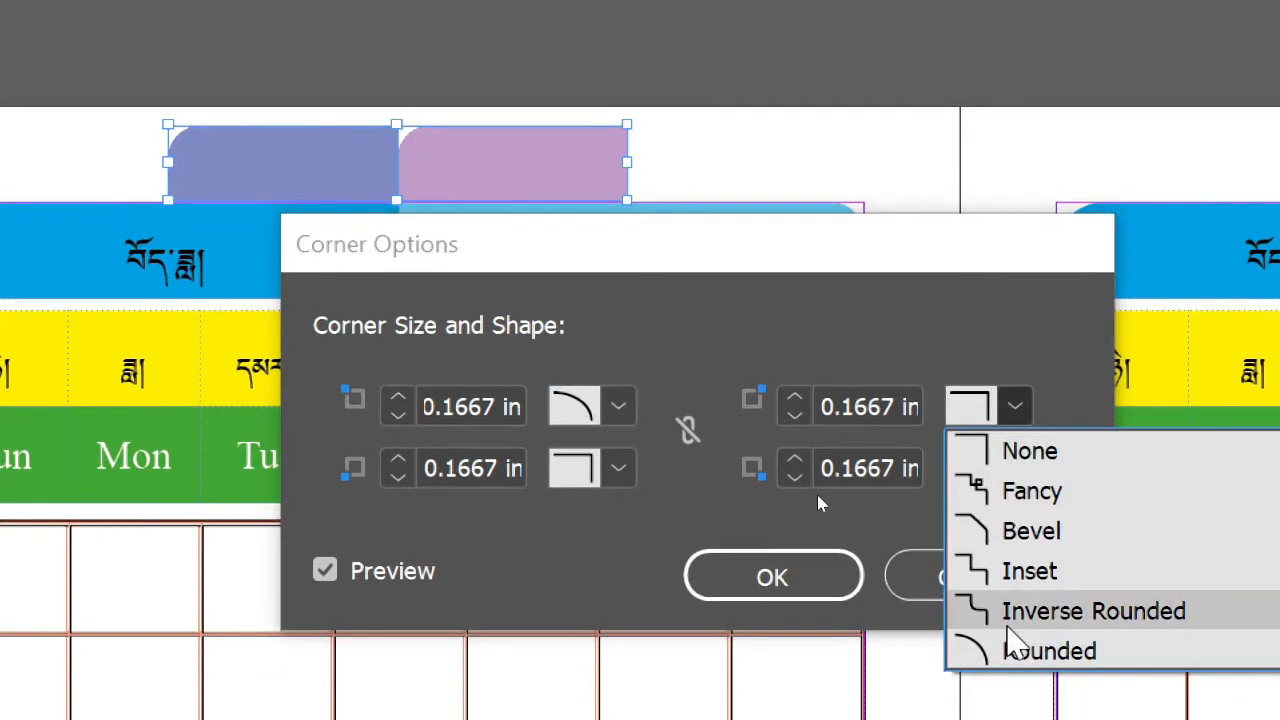
left_click(1008, 665)
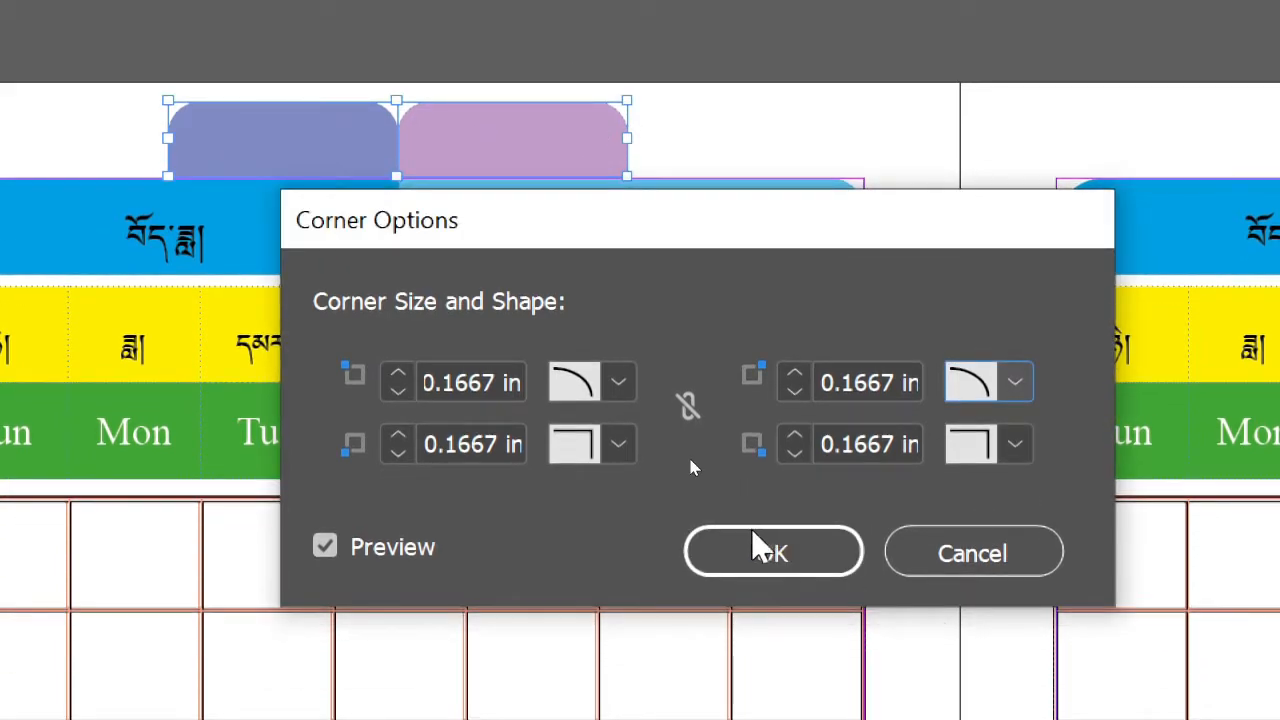
left_click(762, 620)
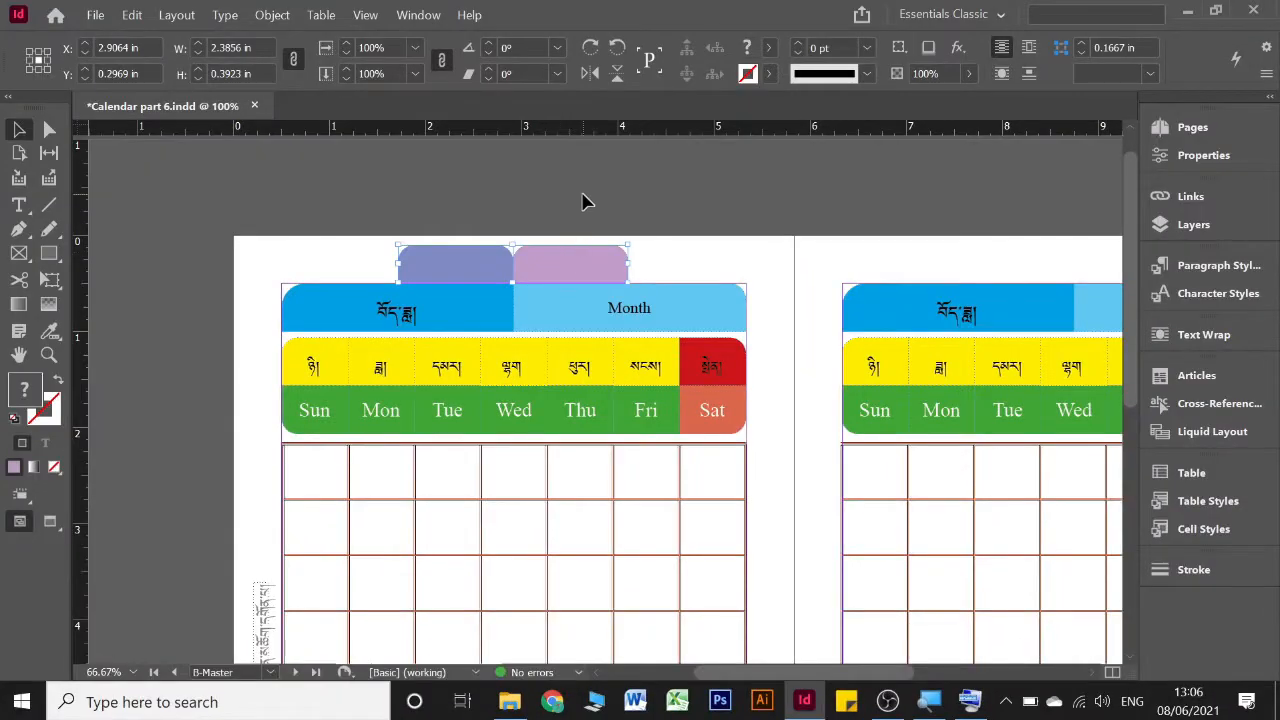
left_click(585, 200)
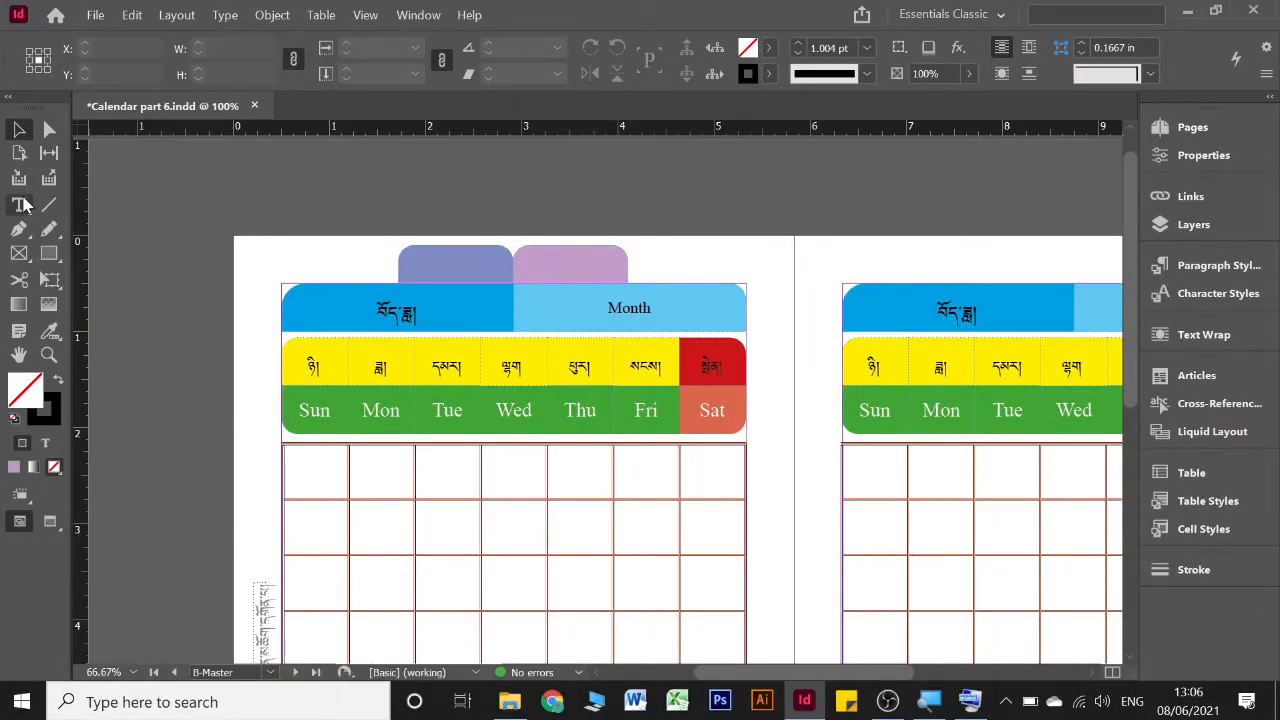
Enter the year 2048 as text inside the violet-blue rectangle
key("t")
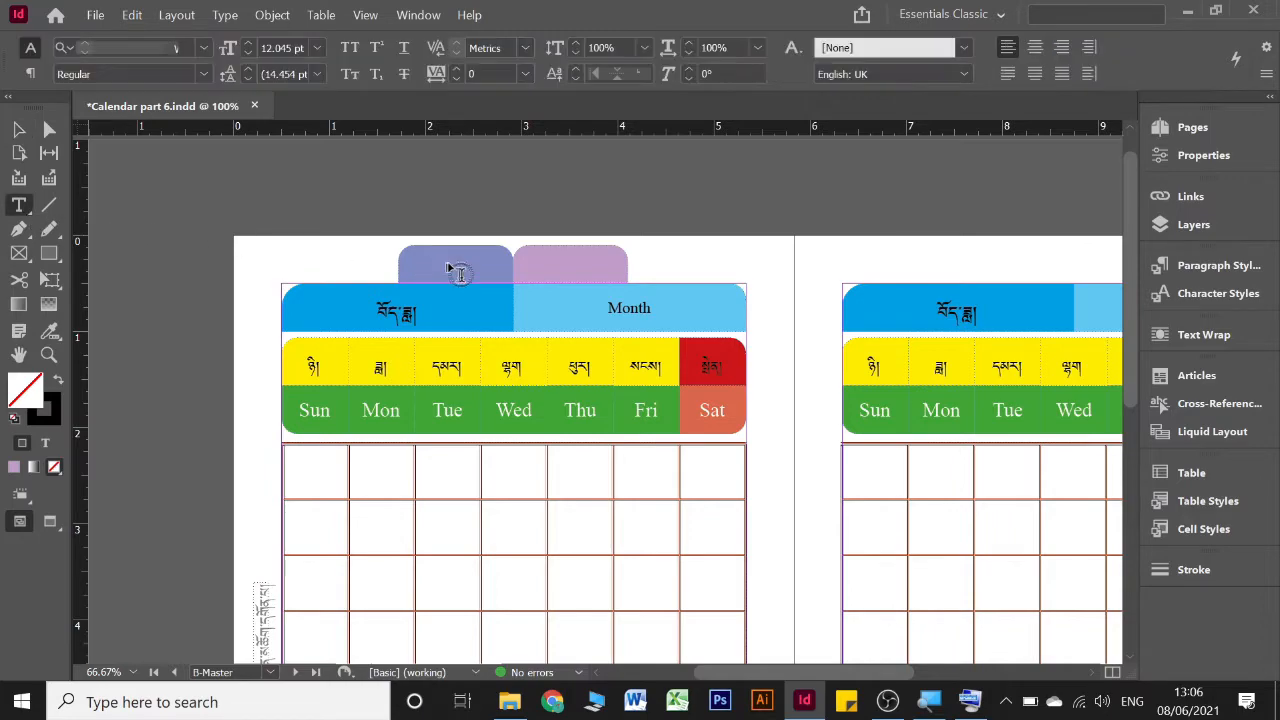
left_click(450, 264)
left_click(451, 261)
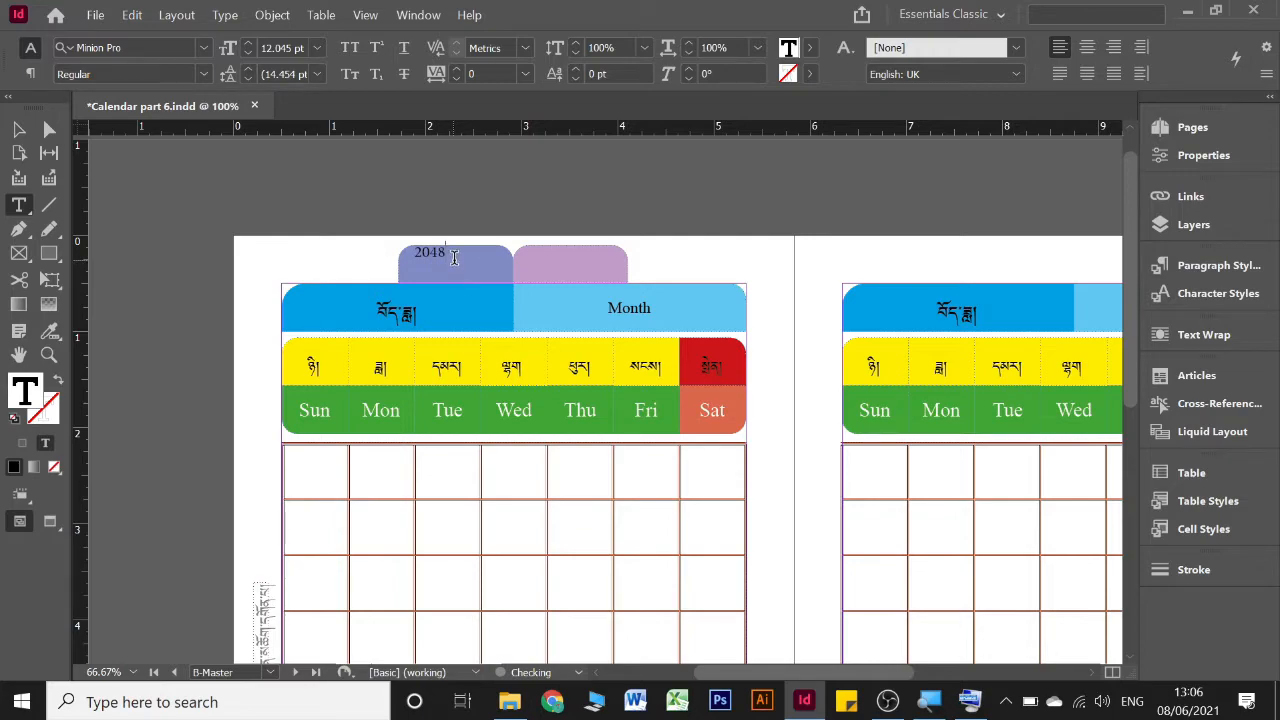
Set the font of the year in the violet-blue rectangle to Tibetan Number
left_click_drag(452, 255, 389, 250)
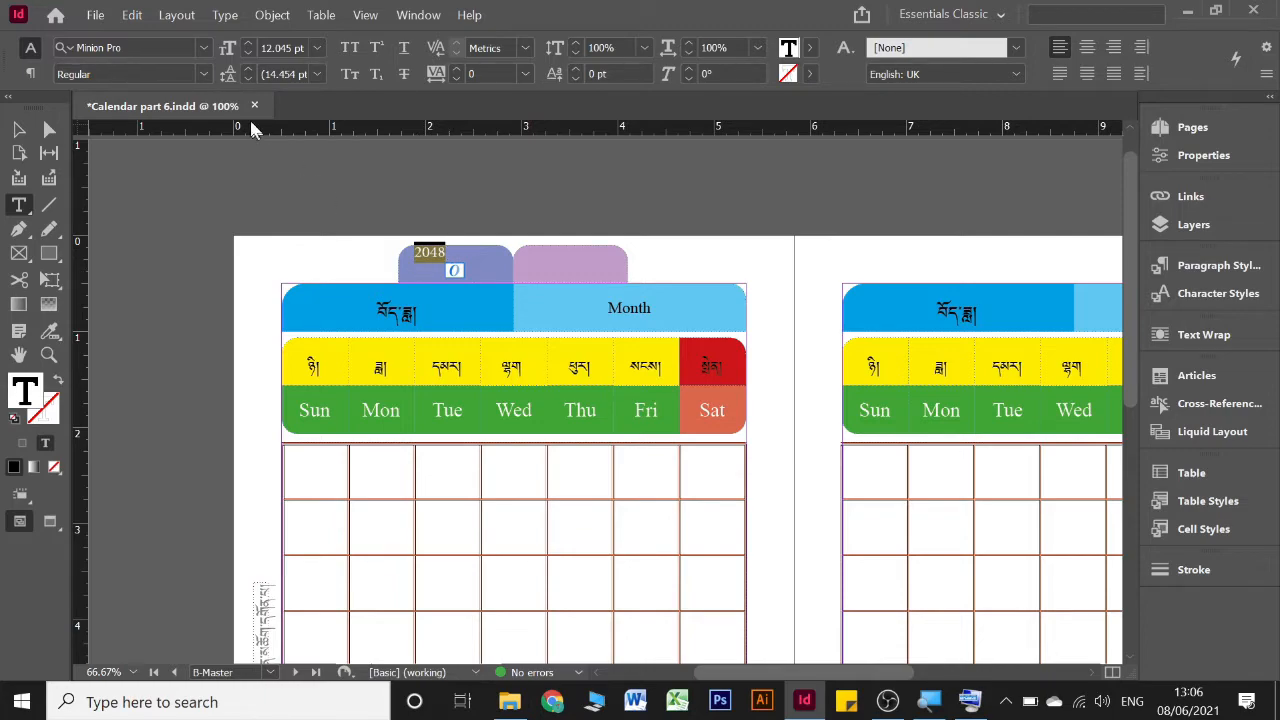
left_click(204, 56)
left_click(204, 51)
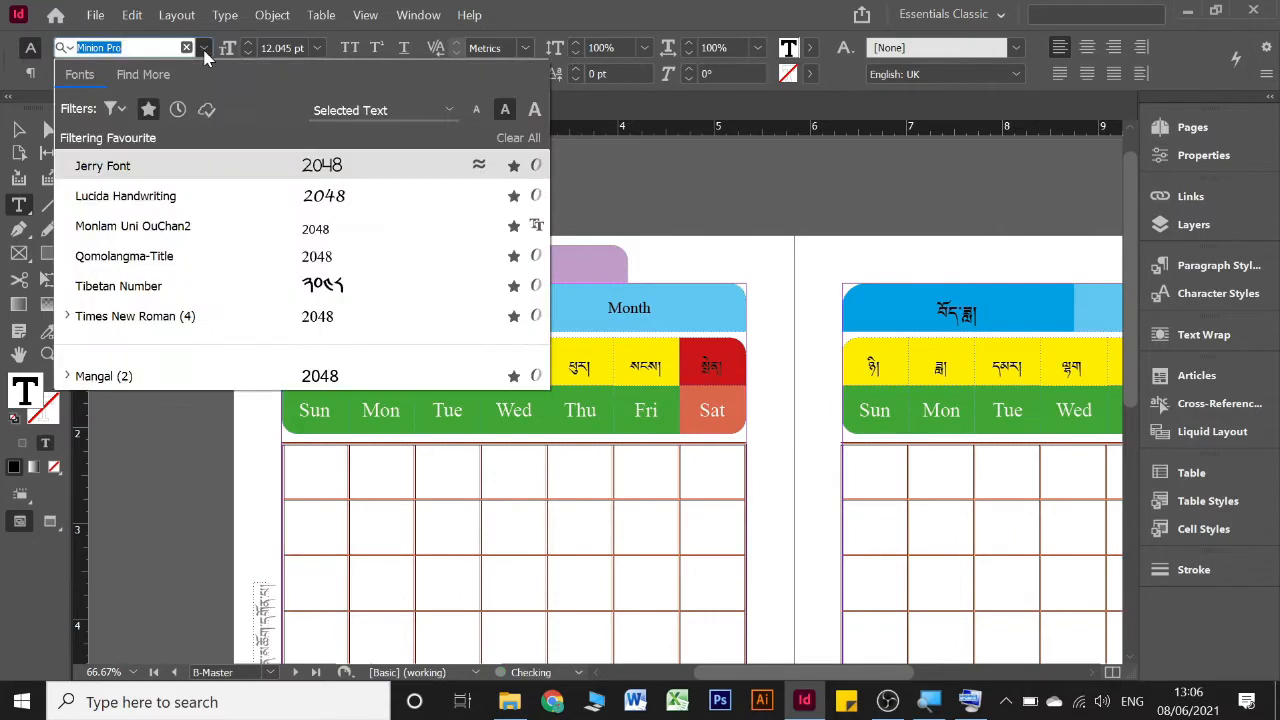
left_click(118, 287)
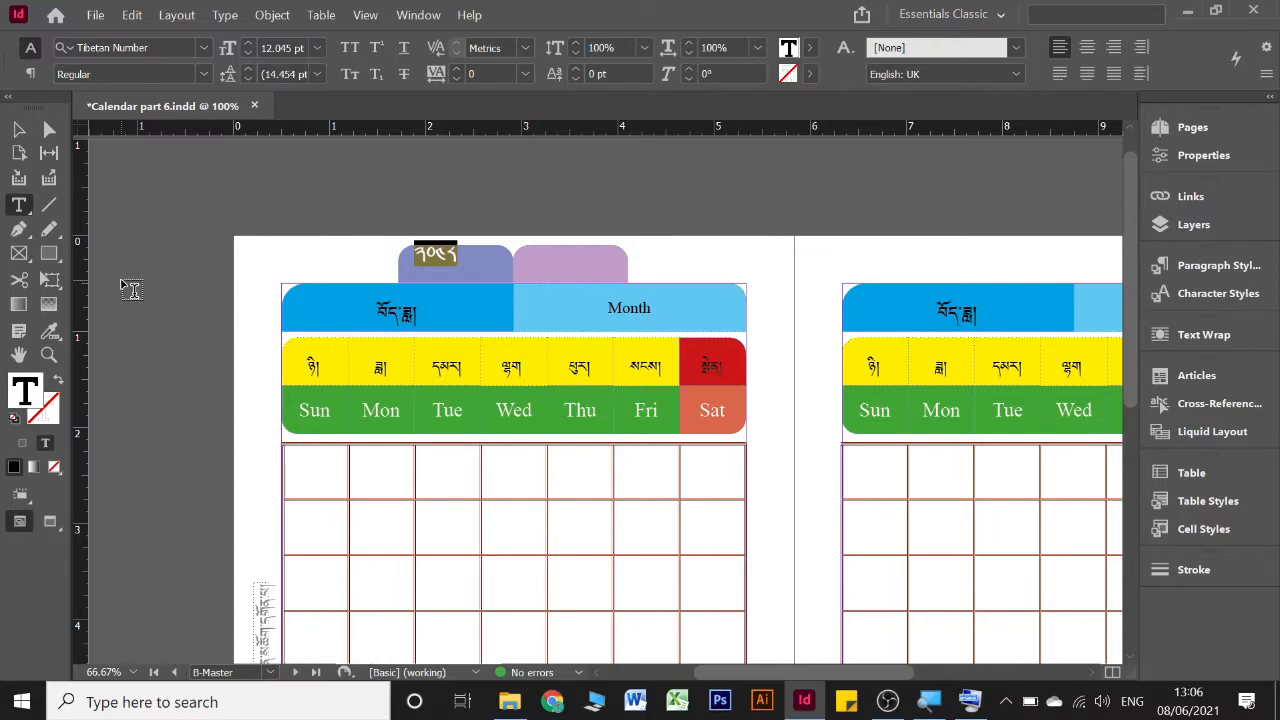
left_click(203, 48)
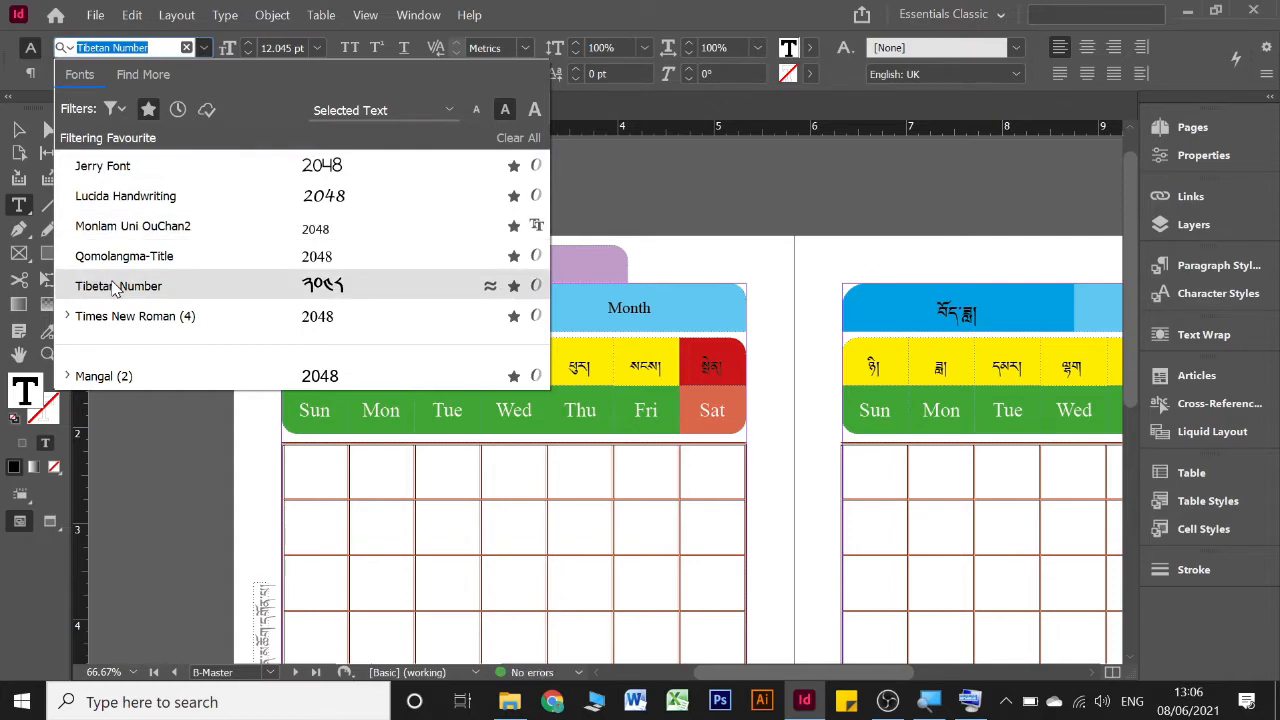
left_click(193, 297)
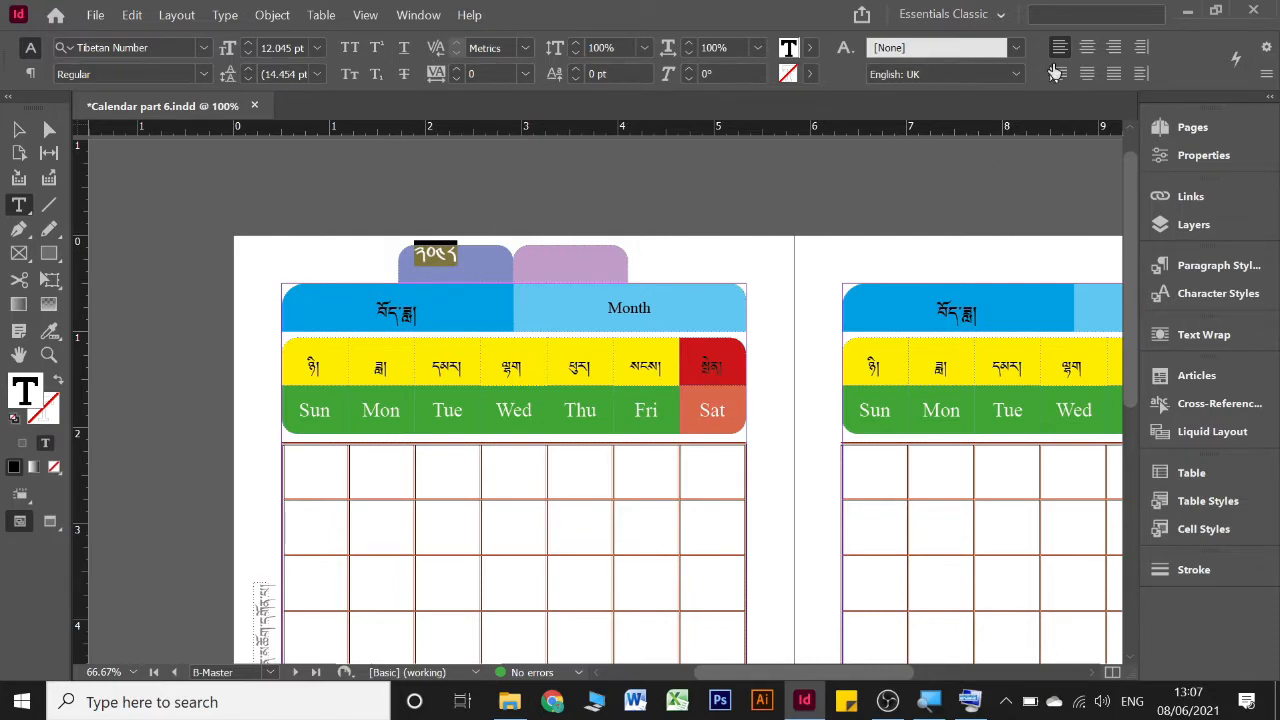
Centre the Tibetan year horizontally and vertically within the violet-blue rectangle
left_click(1089, 58)
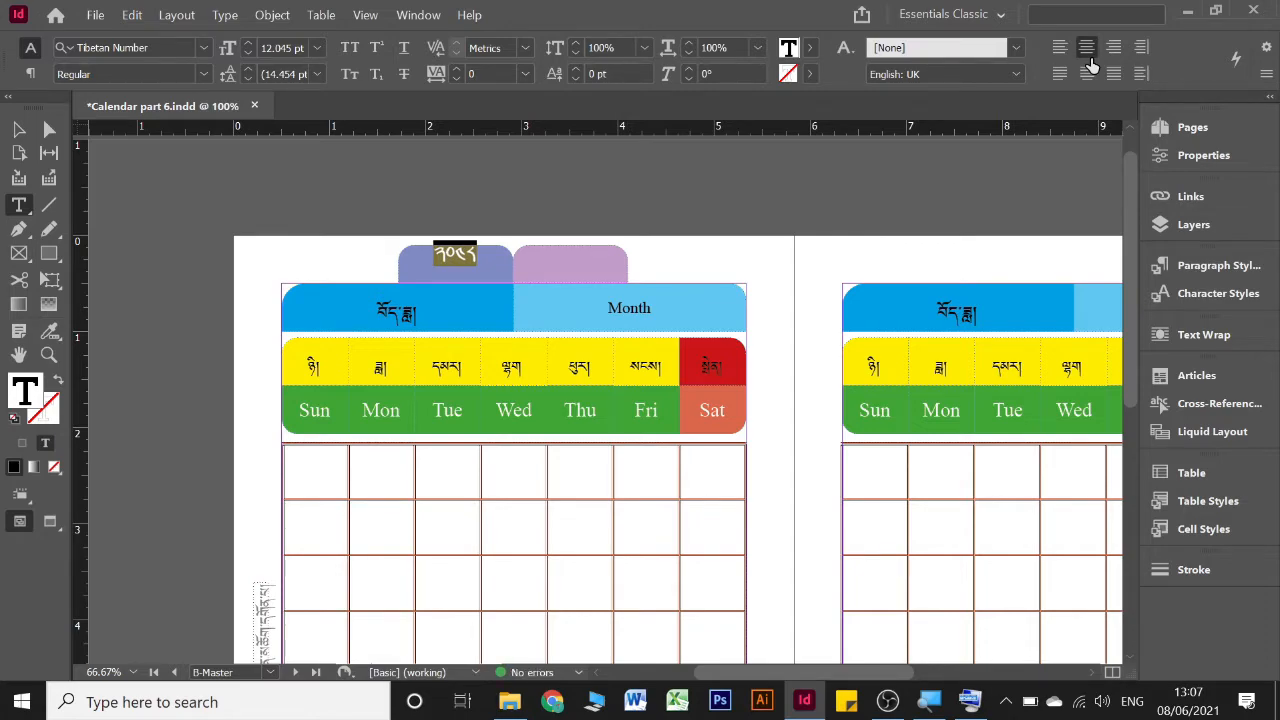
left_click(17, 132)
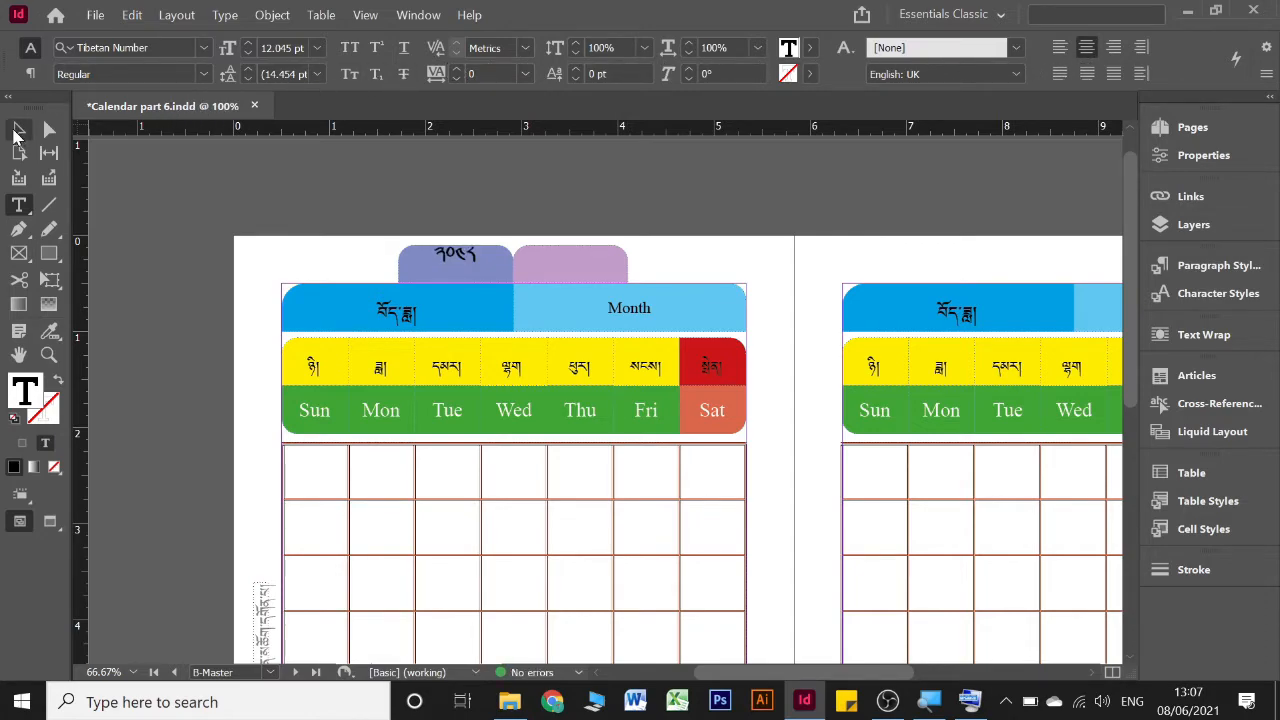
left_click(458, 260)
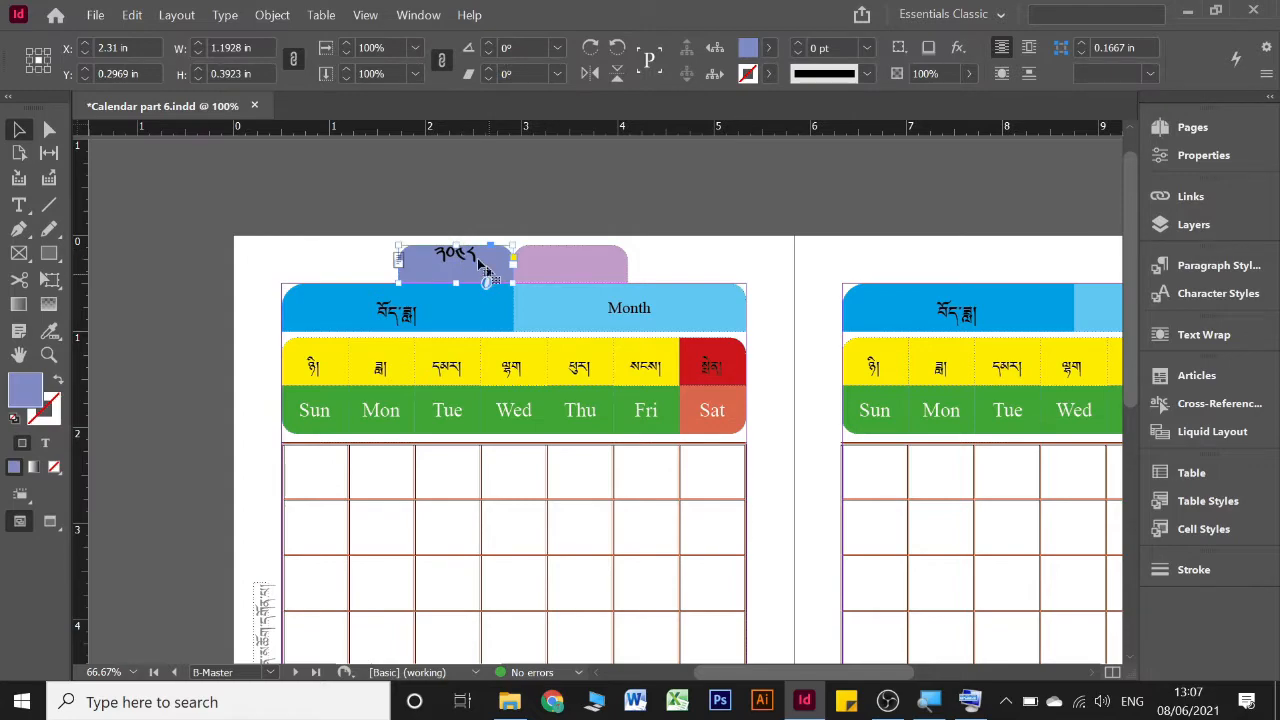
left_click(282, 26)
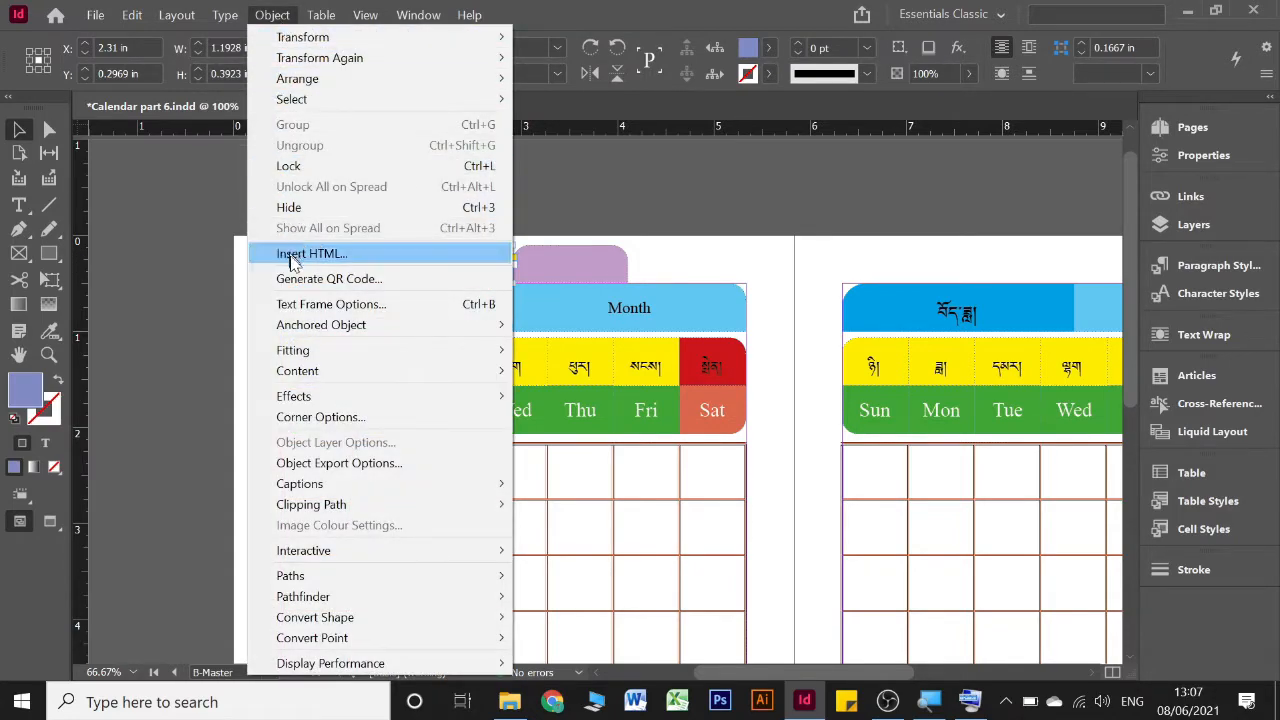
left_click(301, 312)
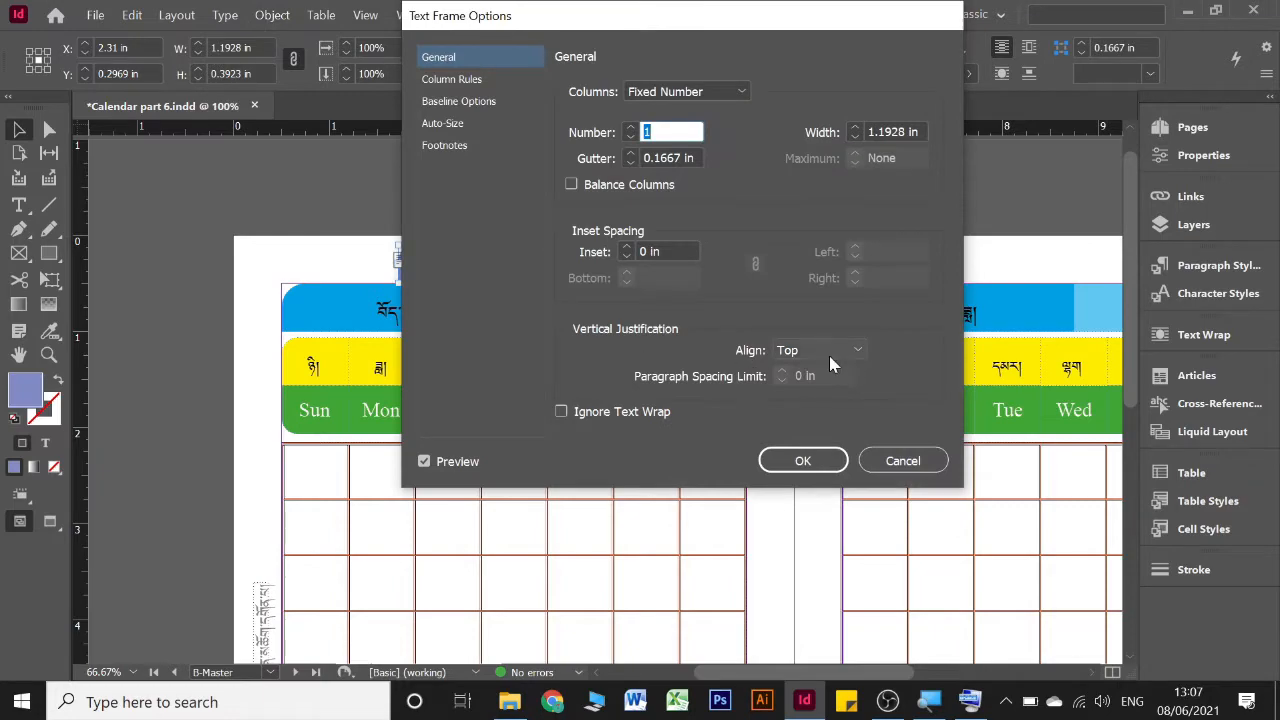
left_click(829, 355)
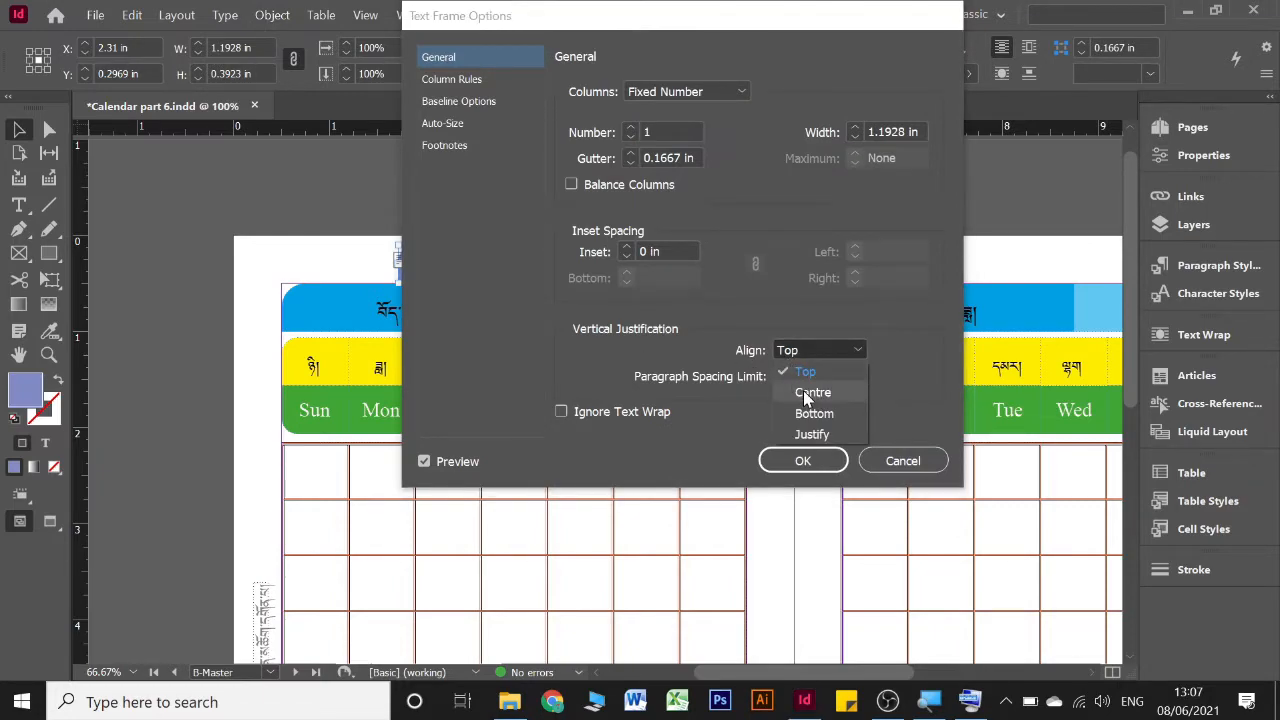
left_click(803, 391)
left_click(802, 461)
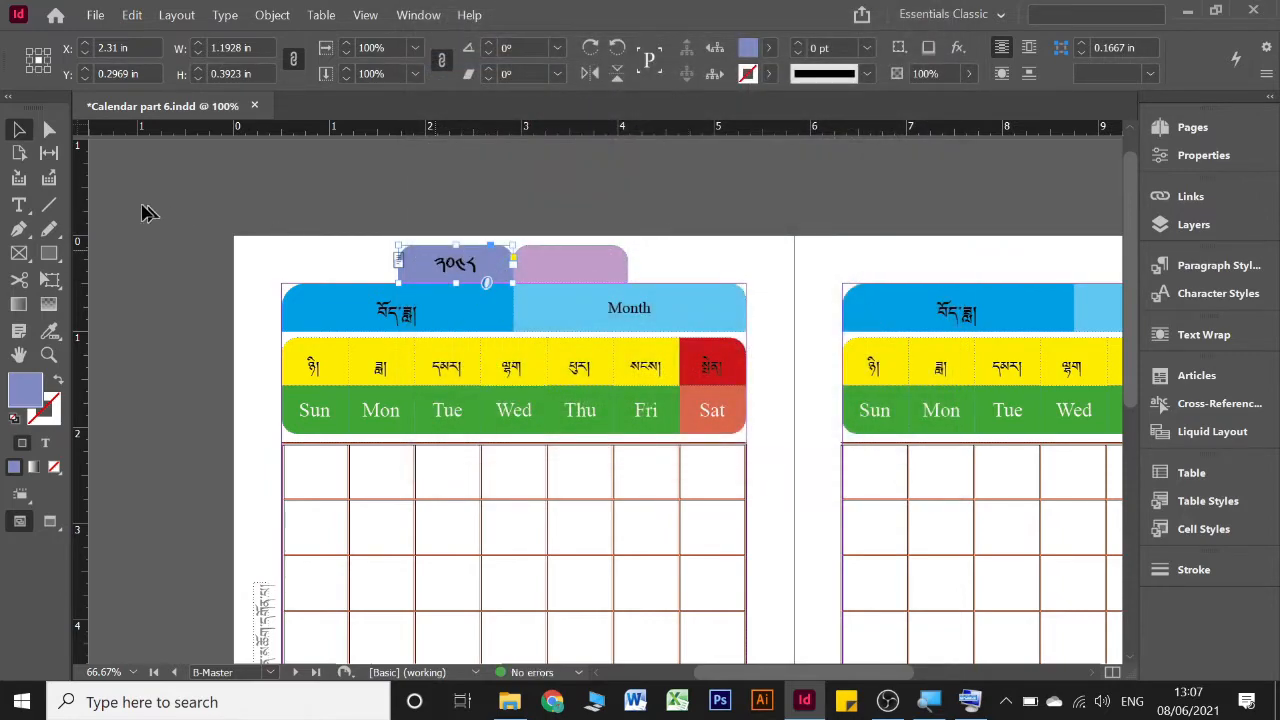
Enter the year 2021 inside the pink-purple rectangle and set its text size to 15 pt
key("t")
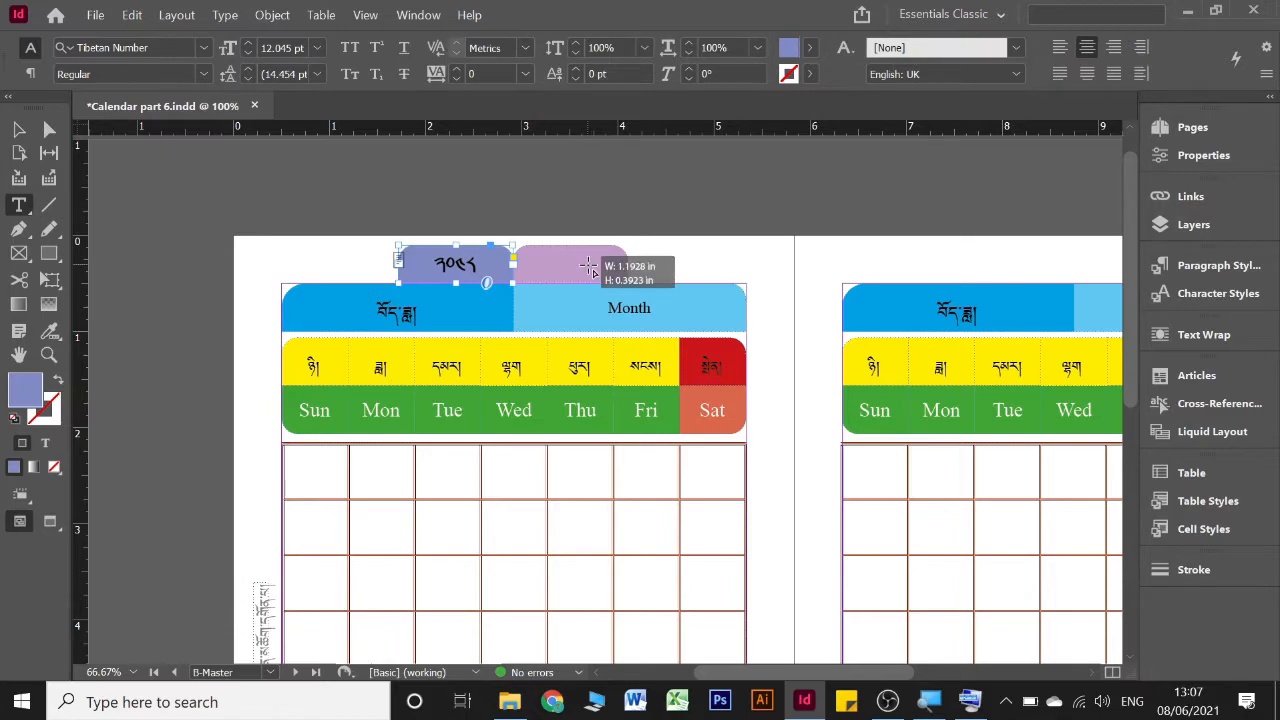
left_click(588, 262)
type("2021")
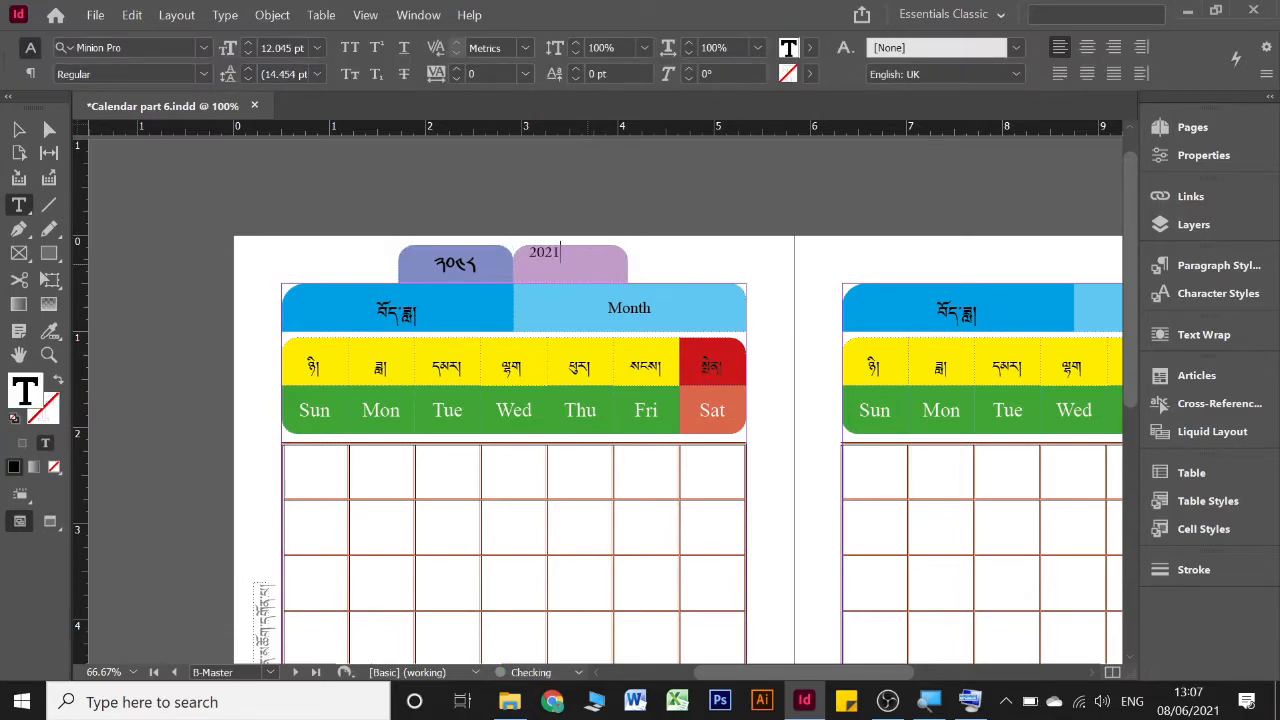
key("ctrl+a")
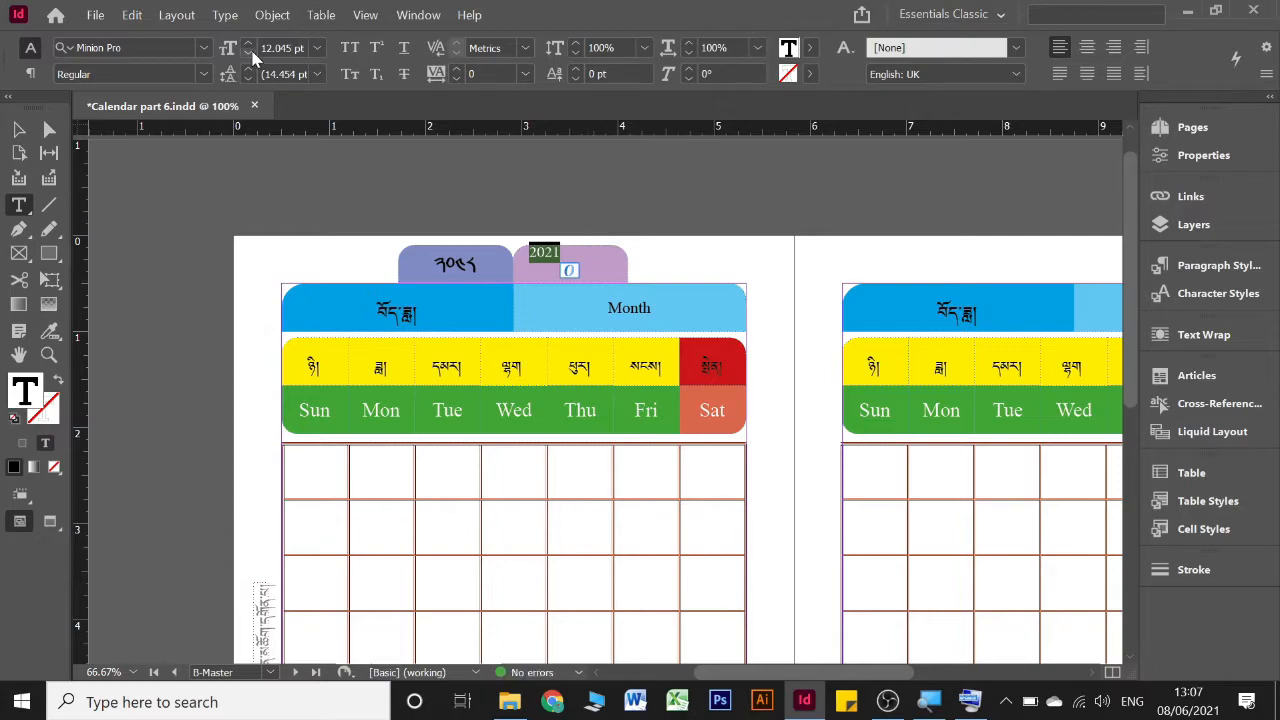
left_click(251, 43)
left_click(251, 43)
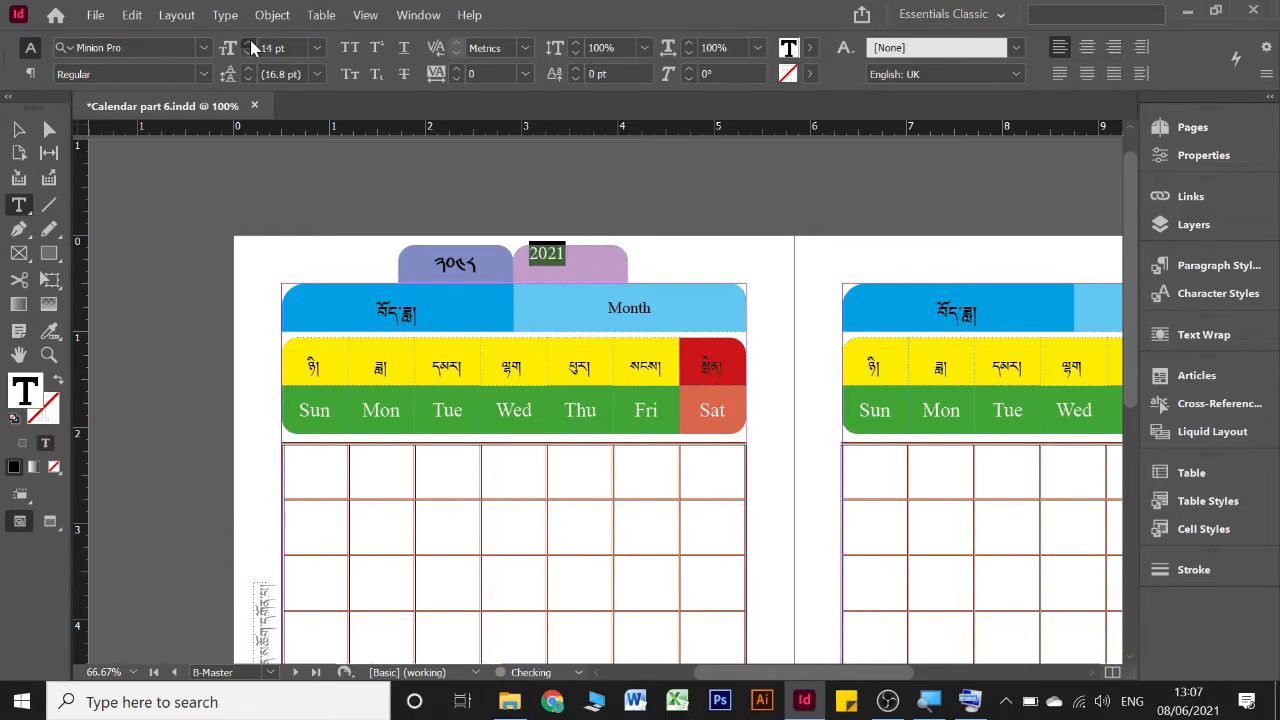
left_click(251, 43)
Centre the 2021 text horizontally and vertically within the pink-purple rectangle and deselect it
left_click(1086, 47)
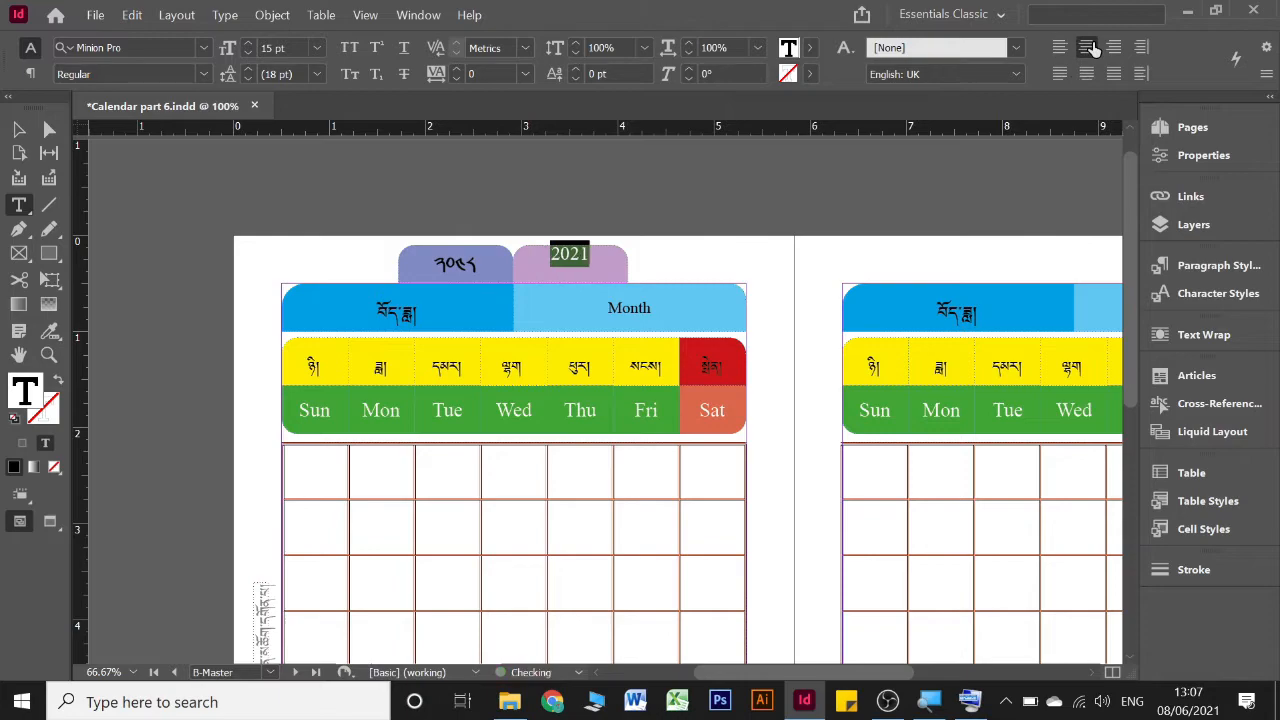
left_click(18, 129)
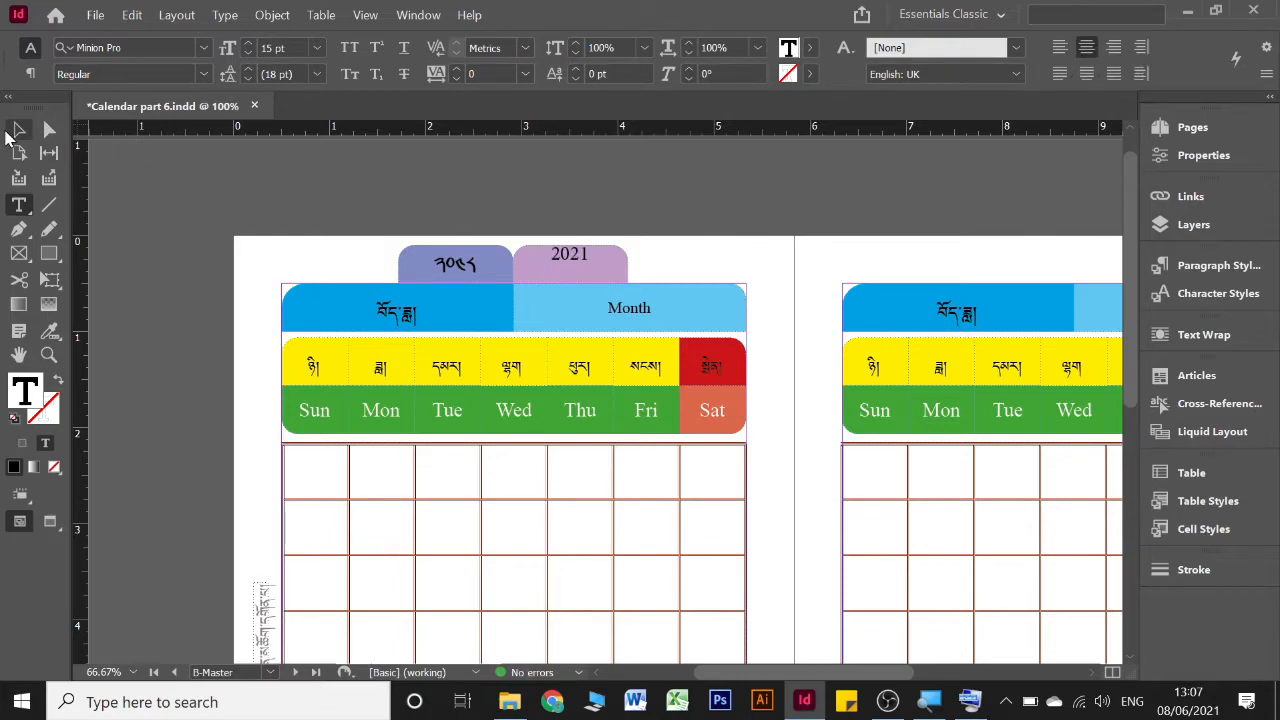
left_click(617, 268)
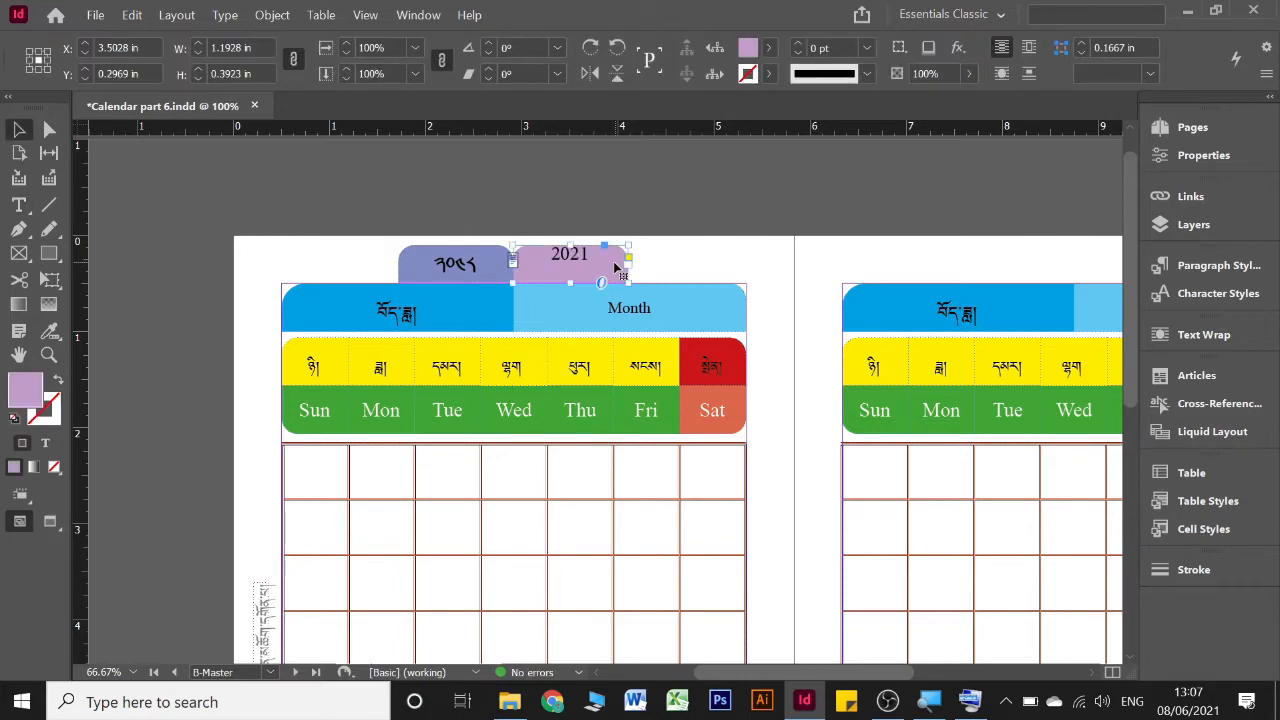
key("ctrl+b")
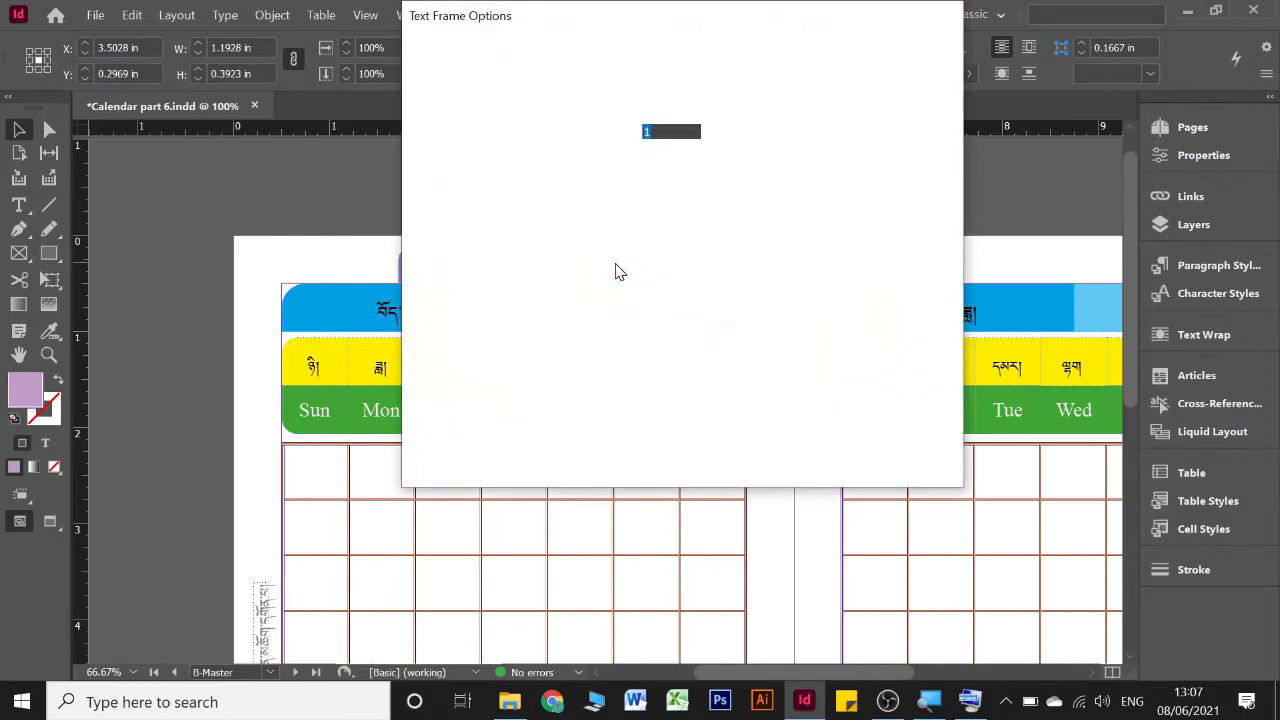
left_click(790, 350)
left_click(808, 393)
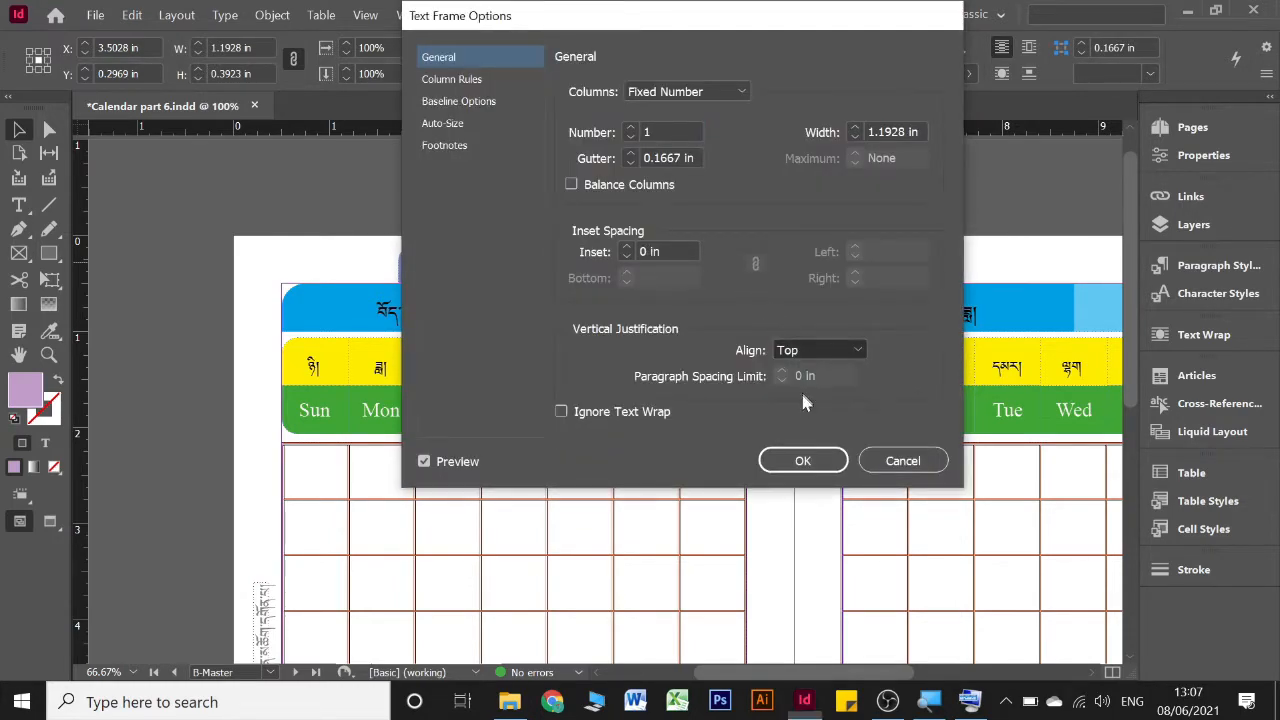
left_click(803, 460)
left_click(690, 266)
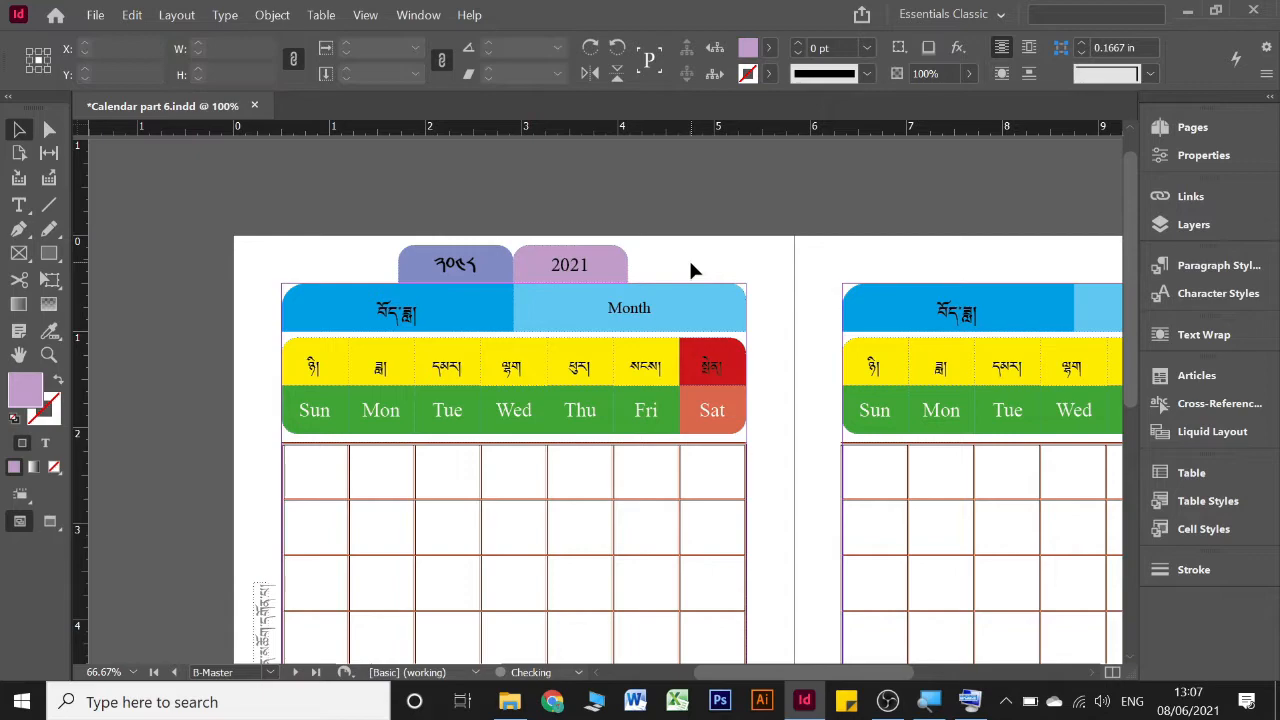
Duplicate both year tabs horizontally from B-Master's left page to the matching place above the right page's month header
left_click(594, 272)
scroll(595, 272, "right", 5)
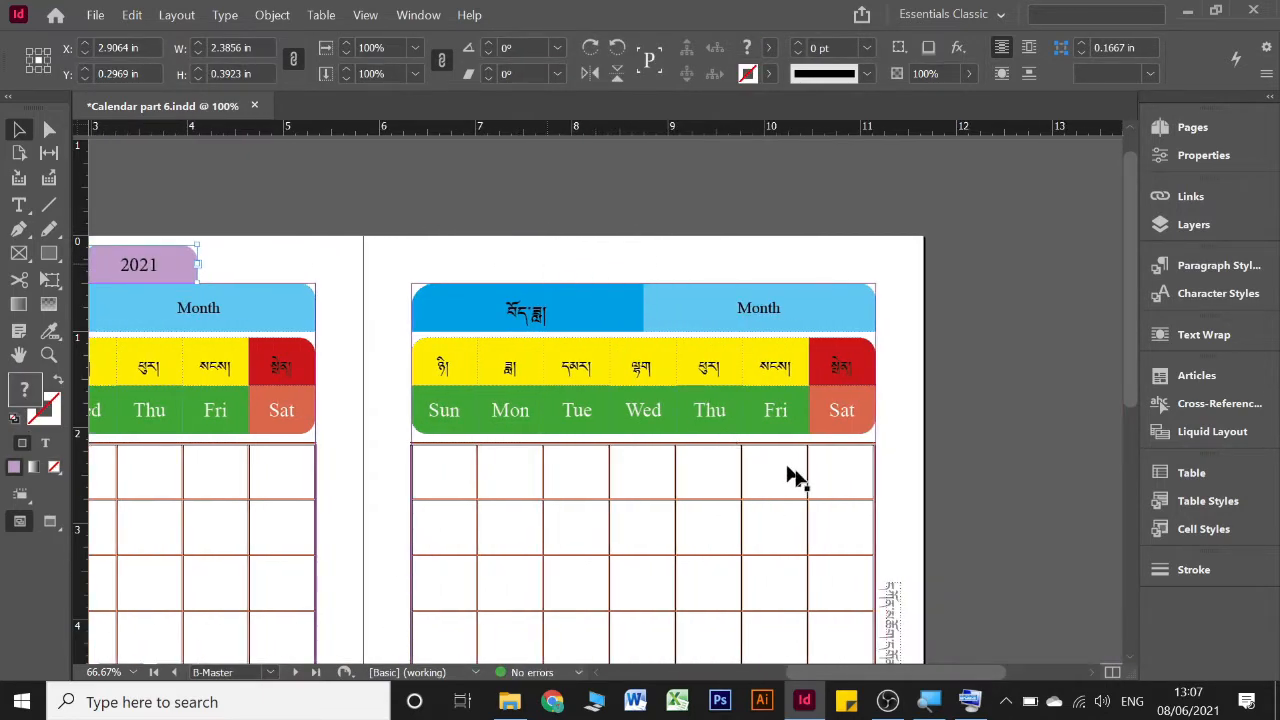
left_click(970, 700)
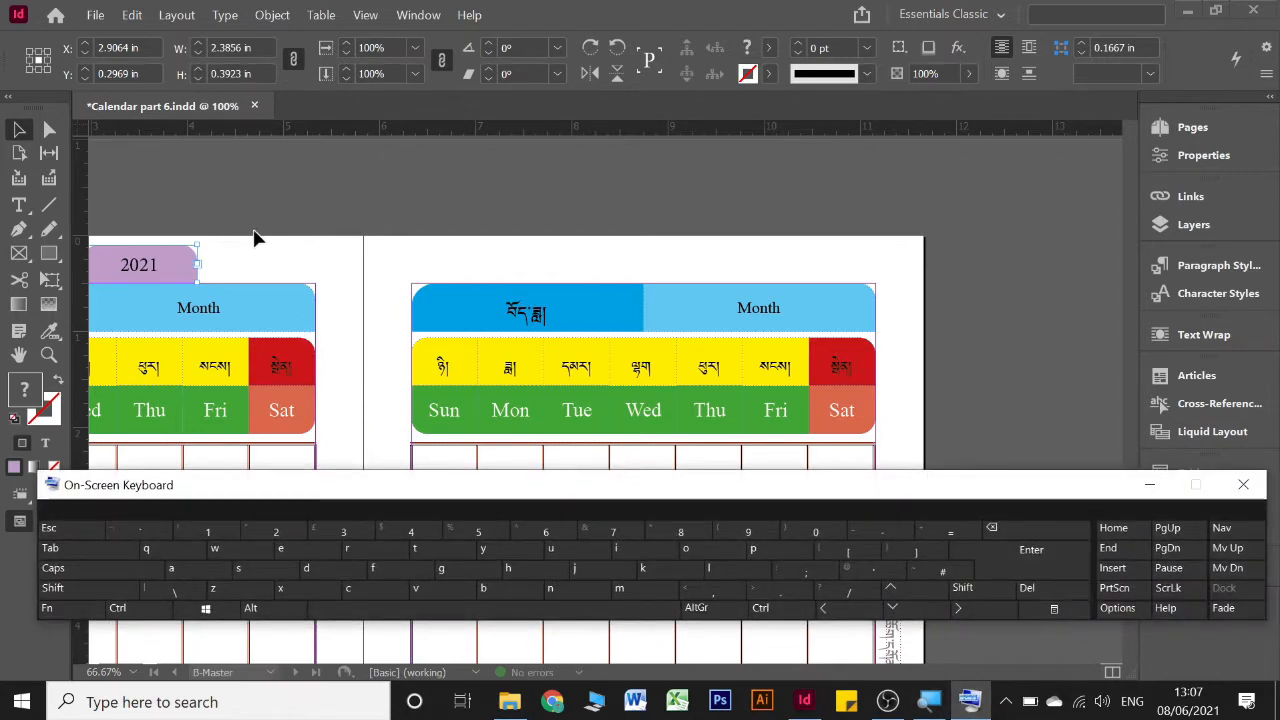
scroll(256, 238, "left", 3)
left_click(257, 238)
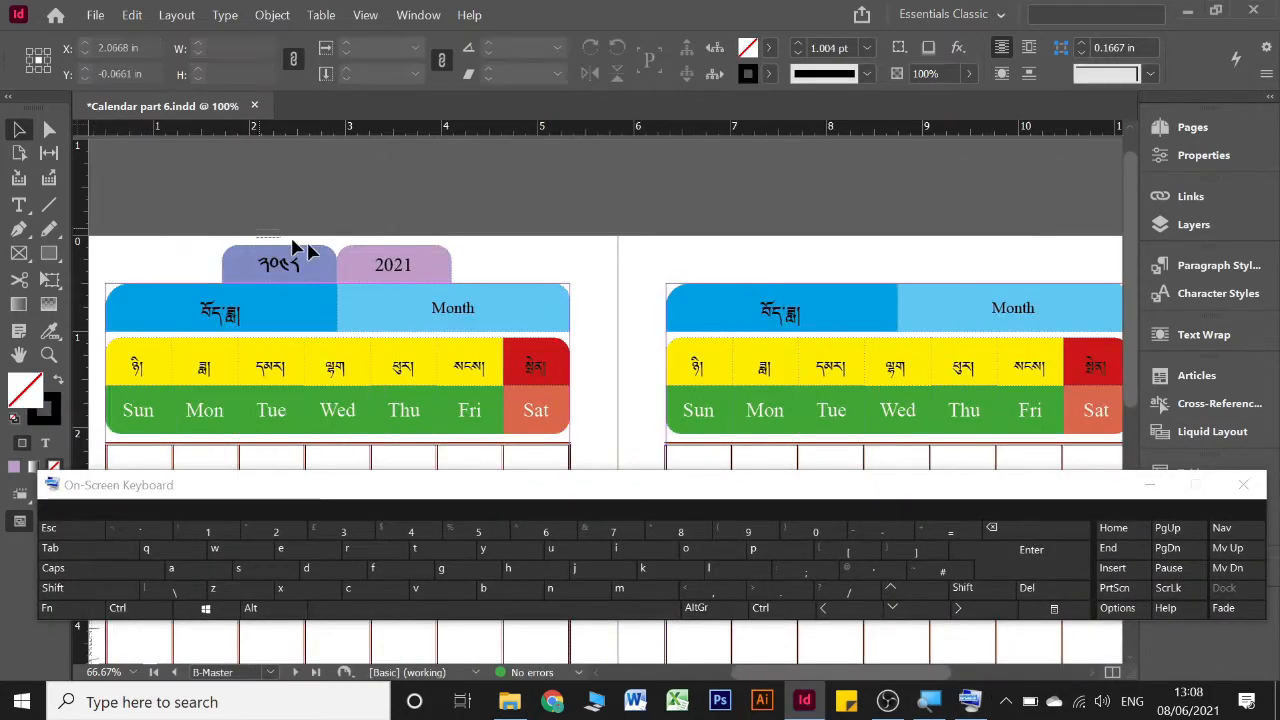
left_click(449, 281)
scroll(222, 267, "right", 2)
key("alt")
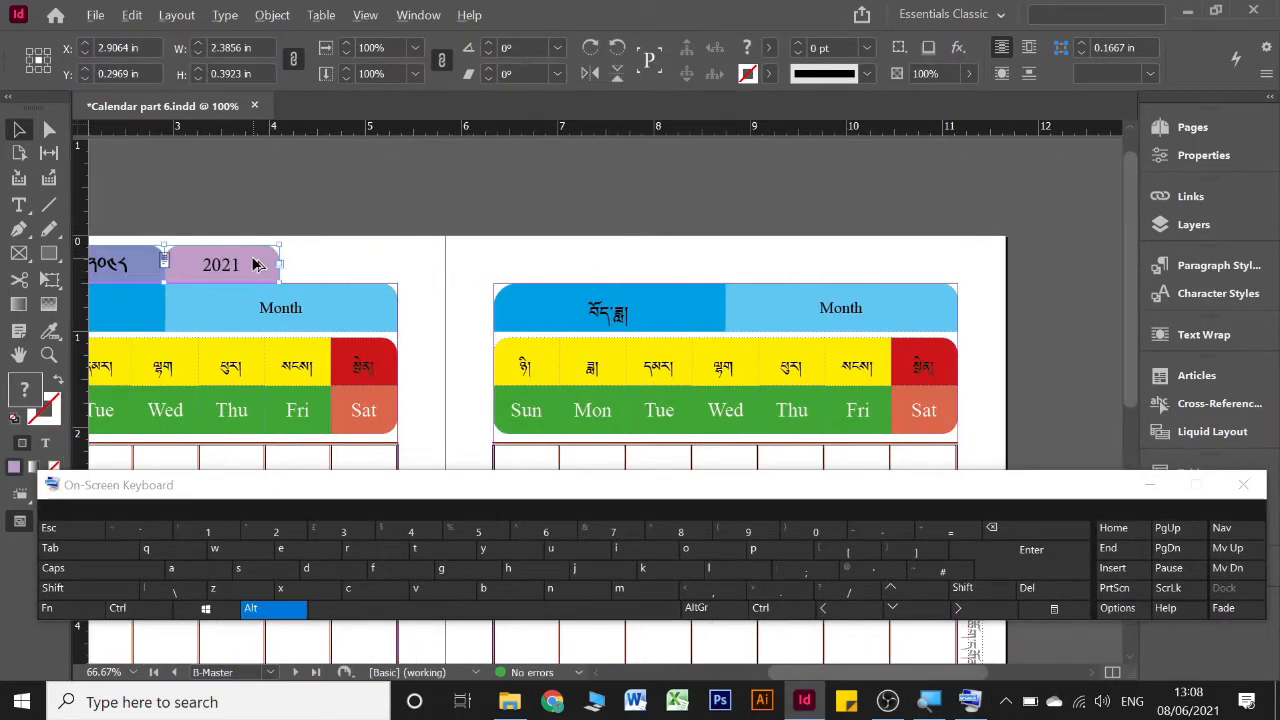
left_click_drag(258, 265, 816, 265)
key("shift")
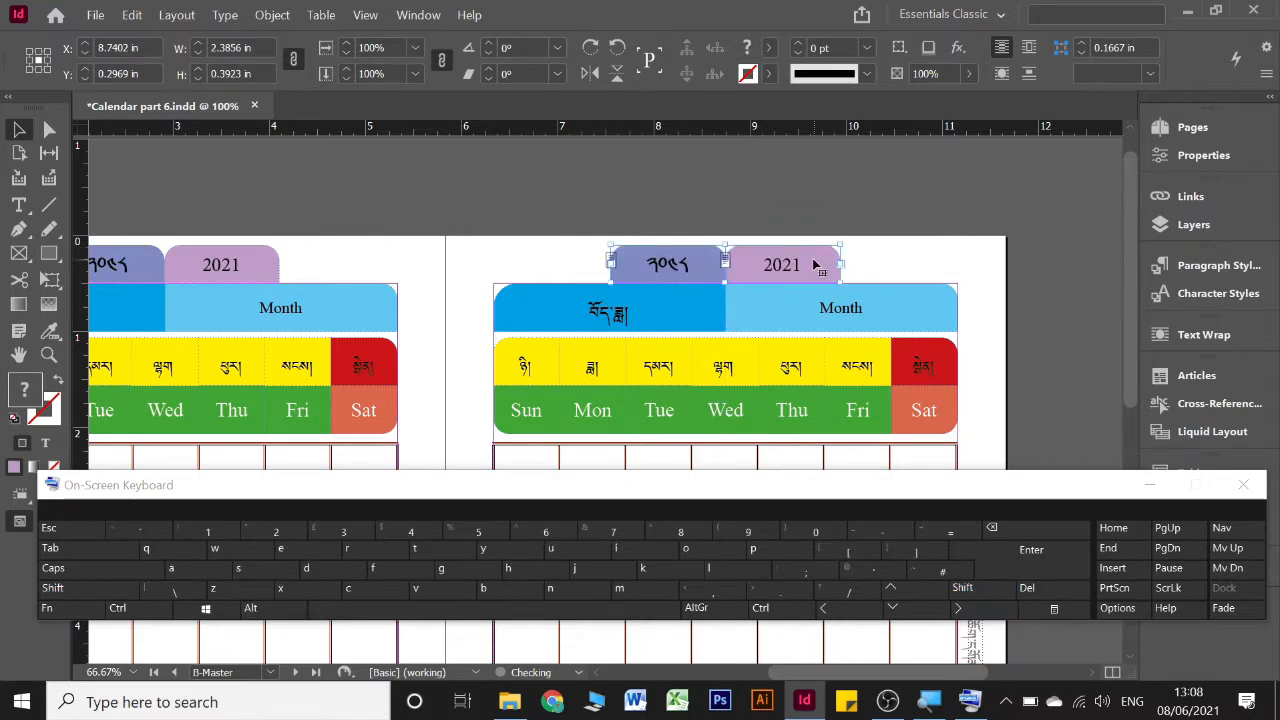
Select the year tabs on both pages of the B-Master spread together and copy them
scroll(589, 290, "left", 2)
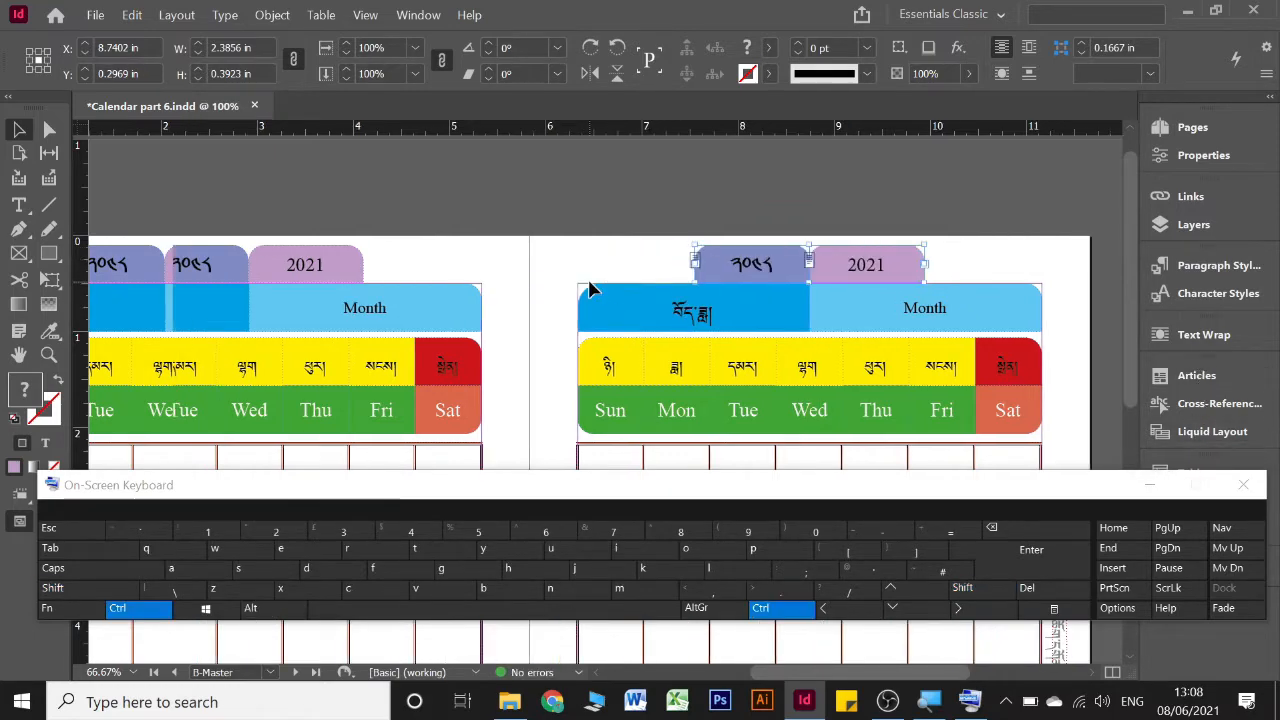
left_click_drag(170, 228, 908, 280)
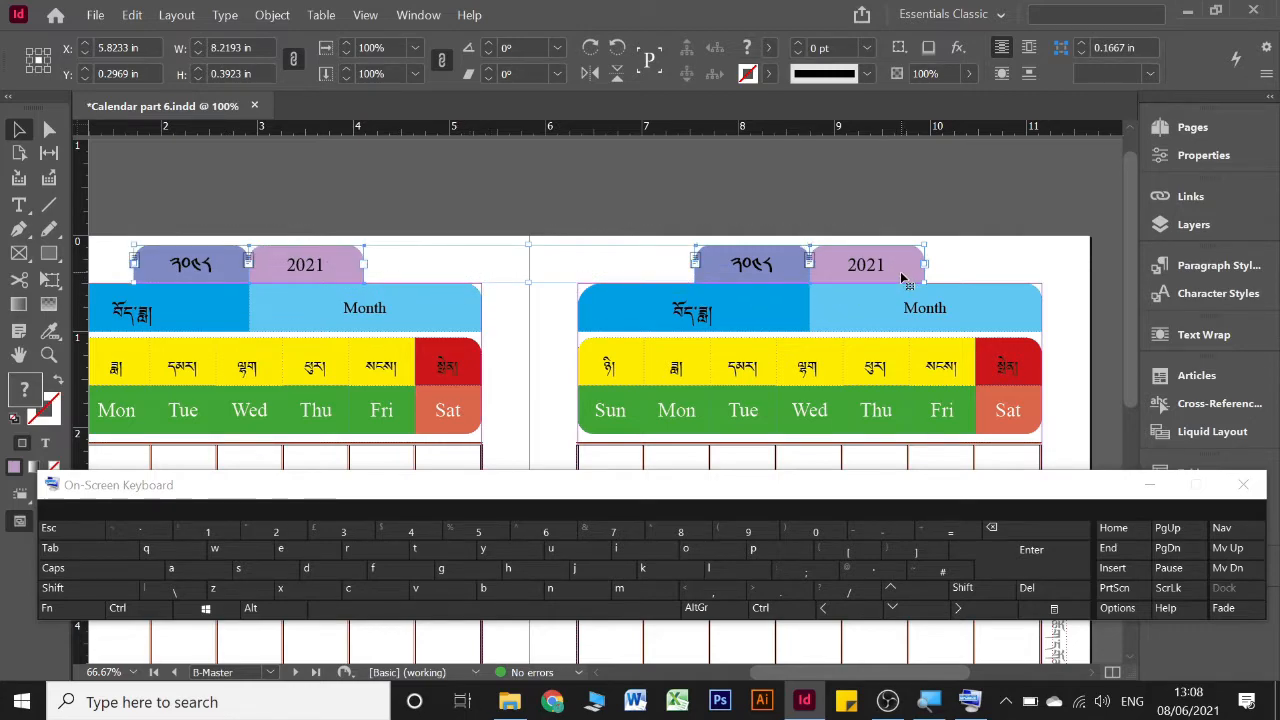
key("ctrl")
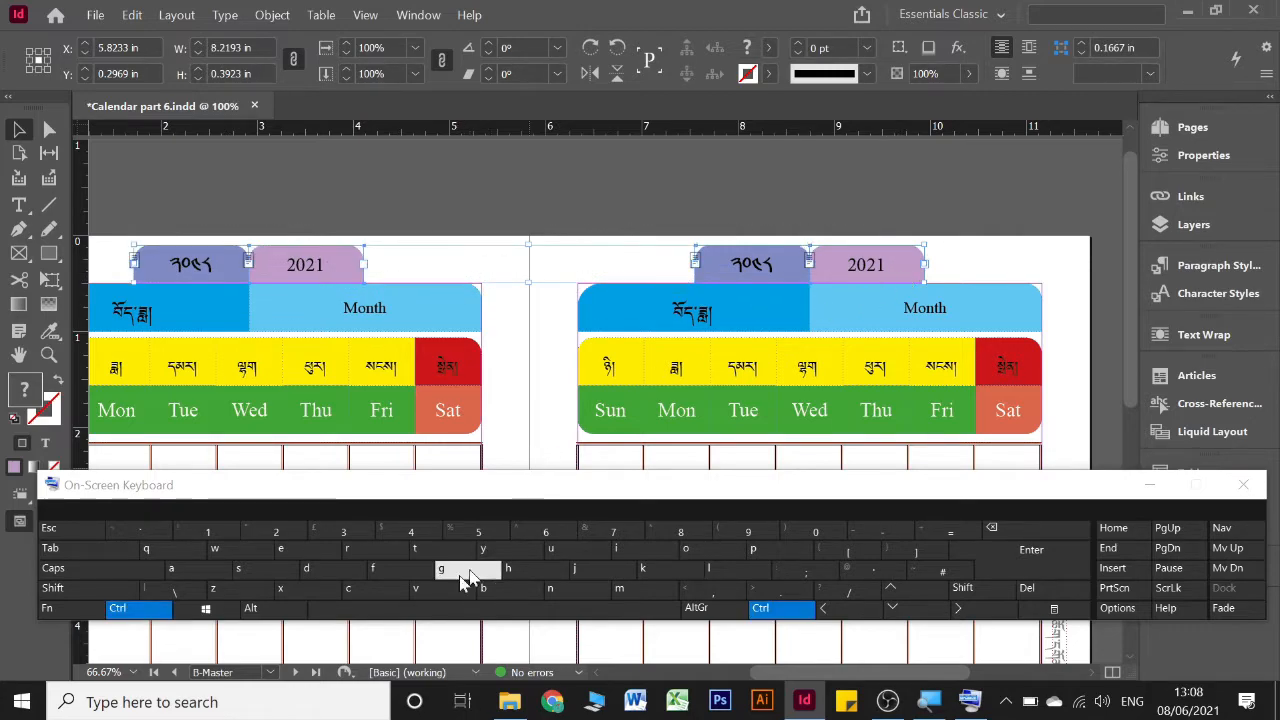
left_click(375, 592)
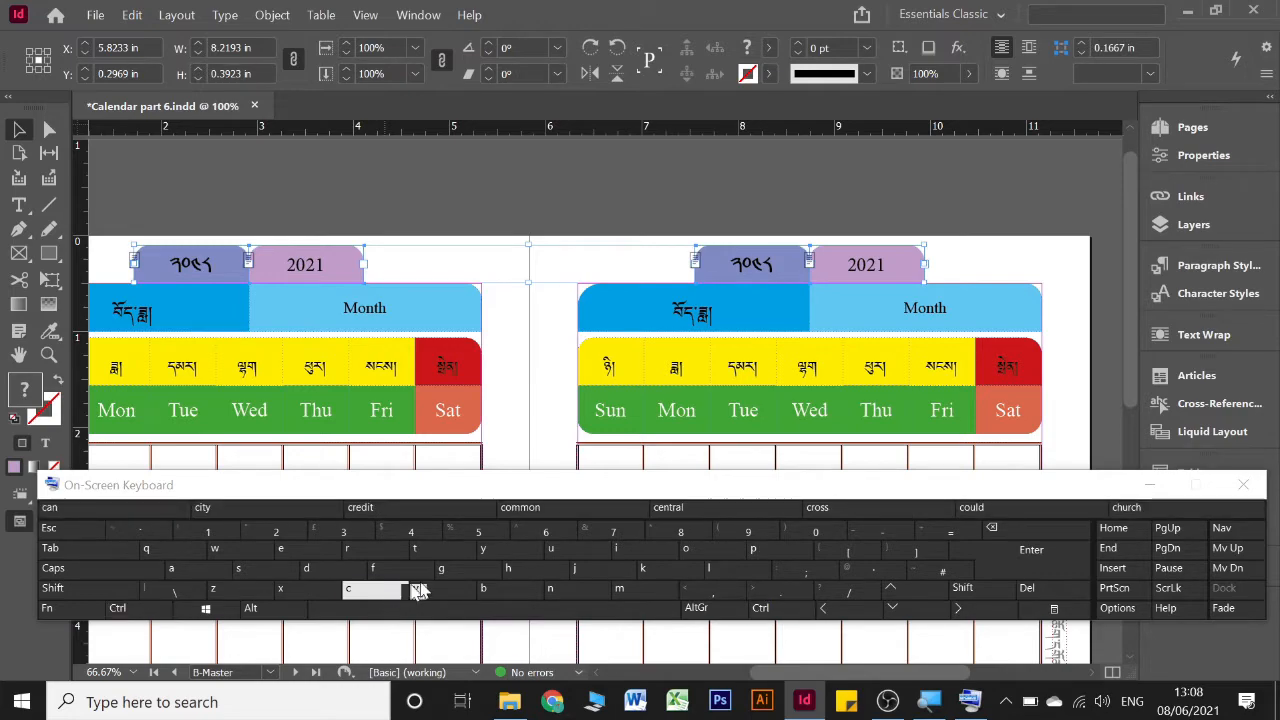
Open the C-Master spread and paste the copied year tabs in place above its month headers
left_click(1205, 130)
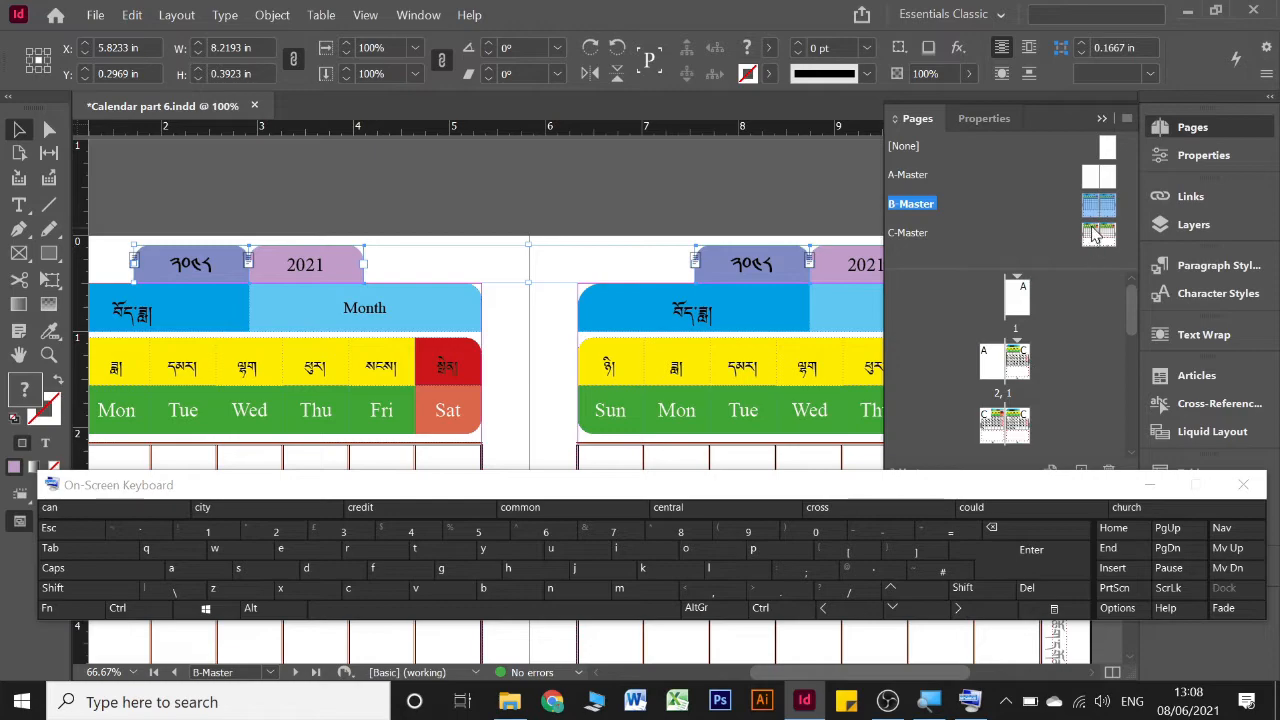
double_click(1096, 233)
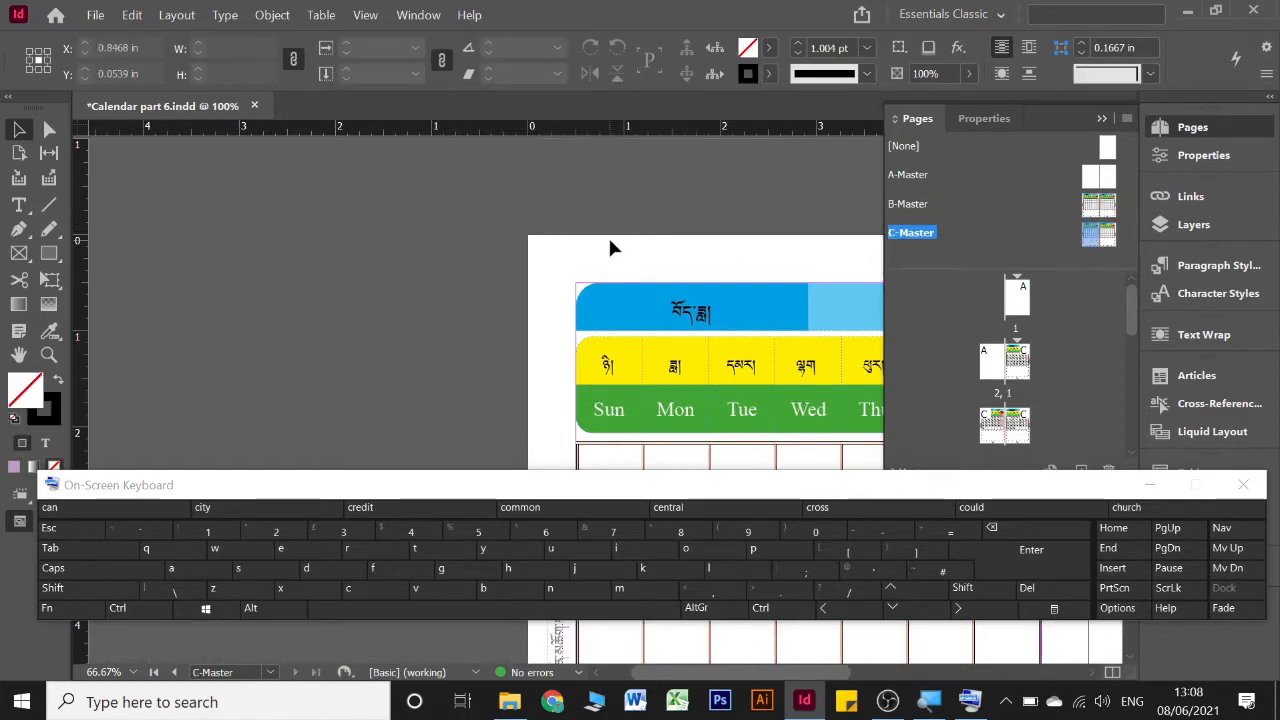
scroll(609, 240, "right", 3)
scroll(447, 247, "left", 1)
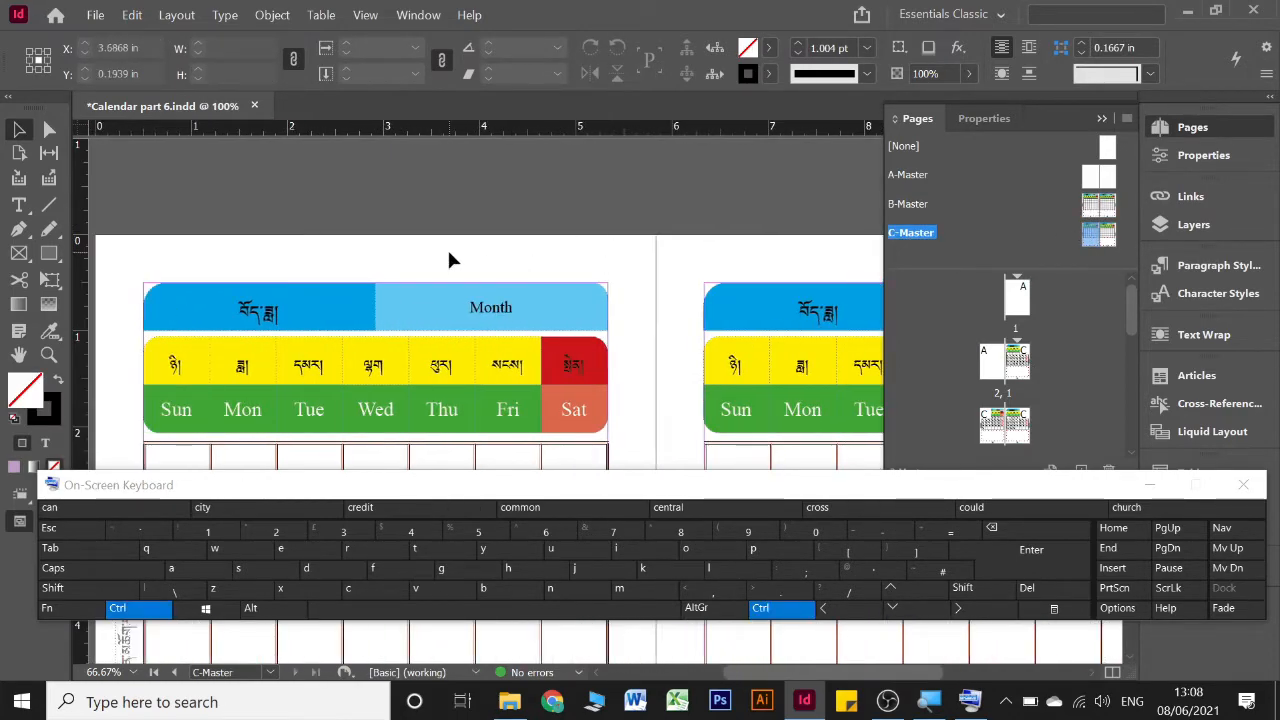
right_click(376, 260)
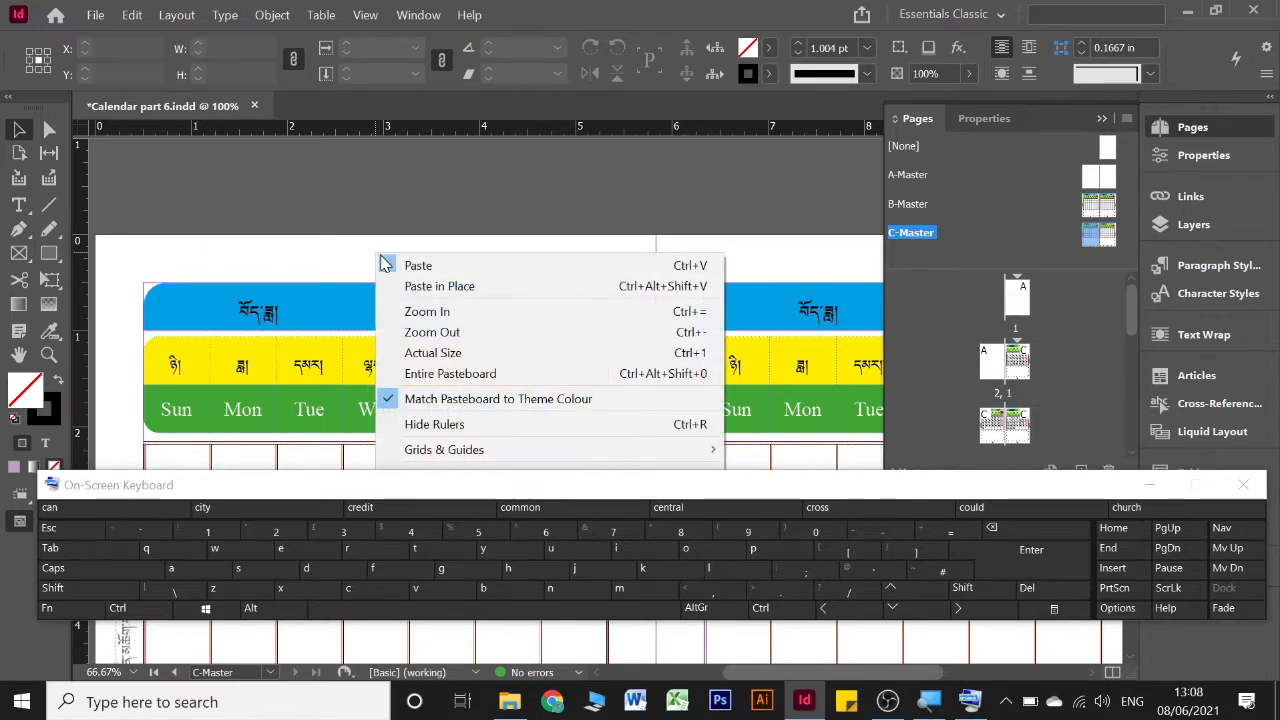
left_click(441, 290)
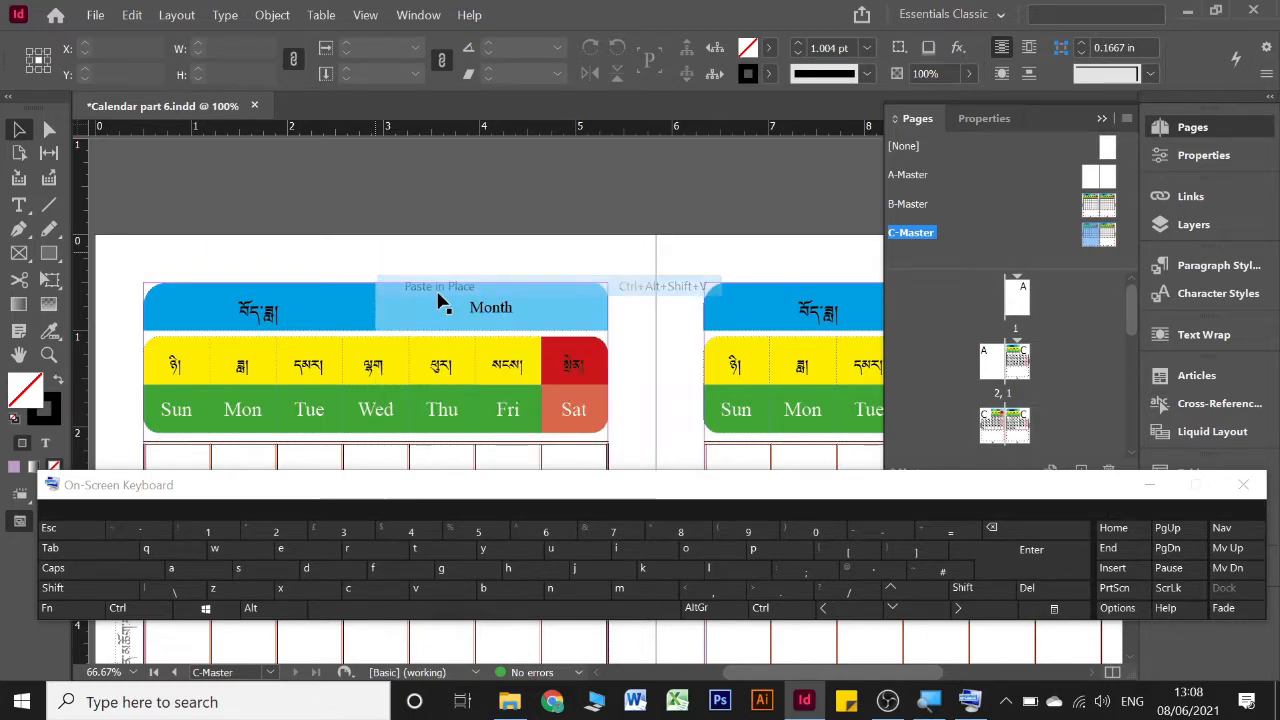
left_click(1166, 486)
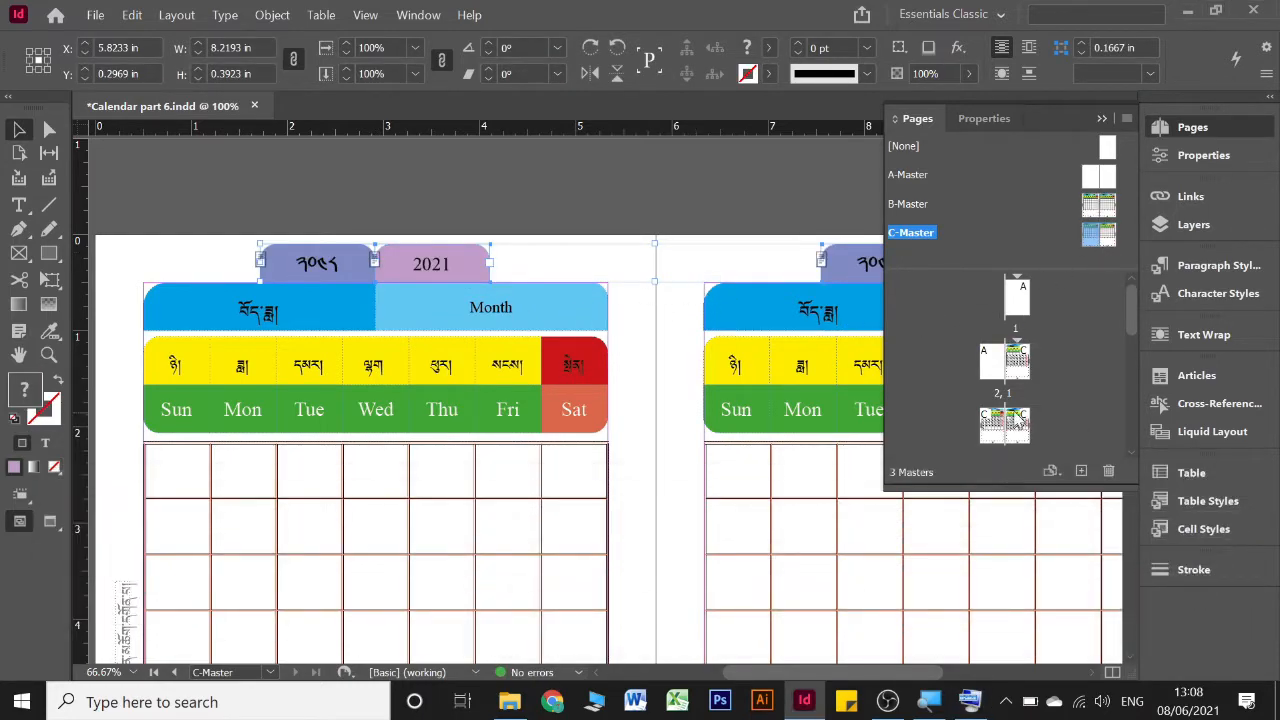
Examine the year tabs on the calendar pages from page 9 to the Dec - Jan page
left_click_drag(1018, 396, 1022, 408)
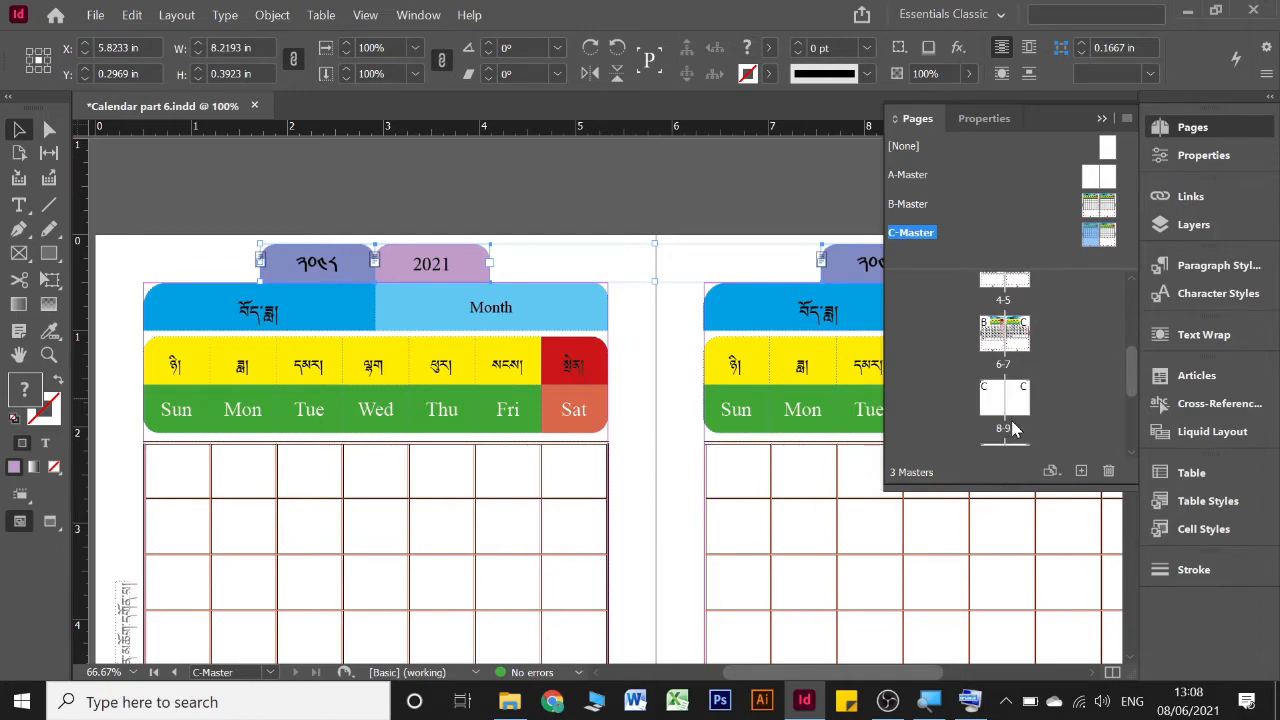
double_click(1022, 401)
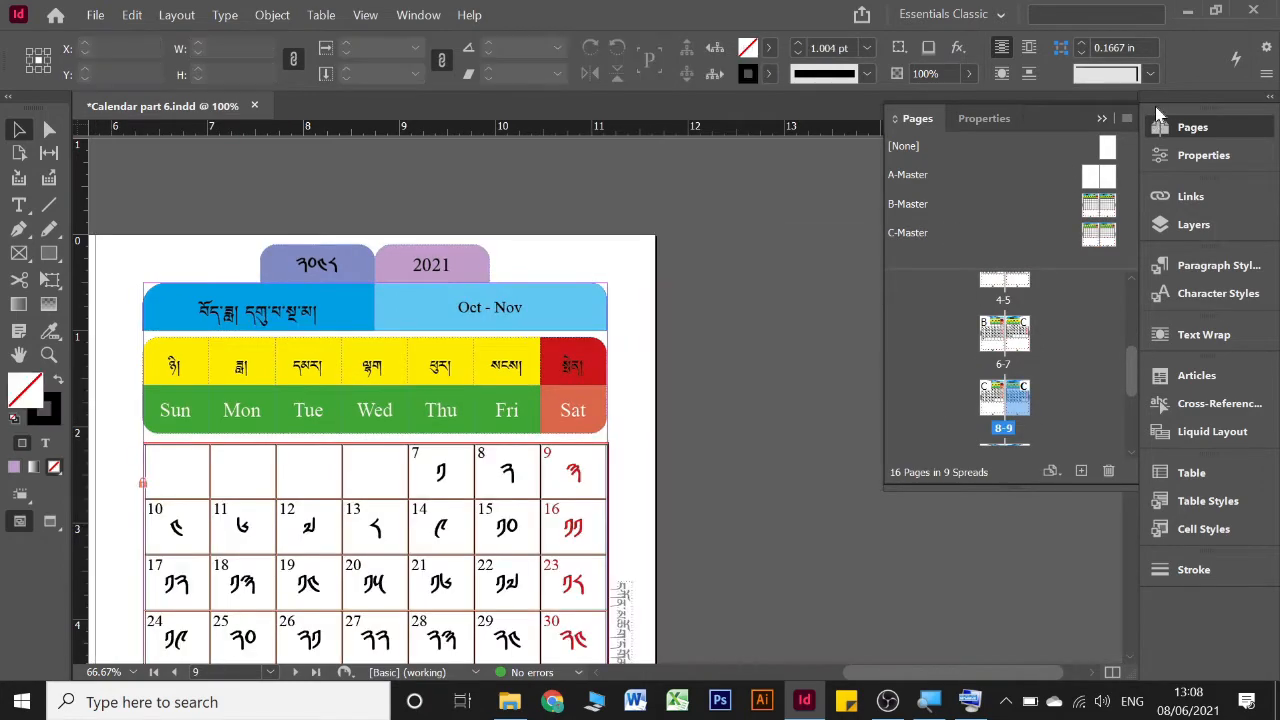
scroll(790, 266, "down", 15)
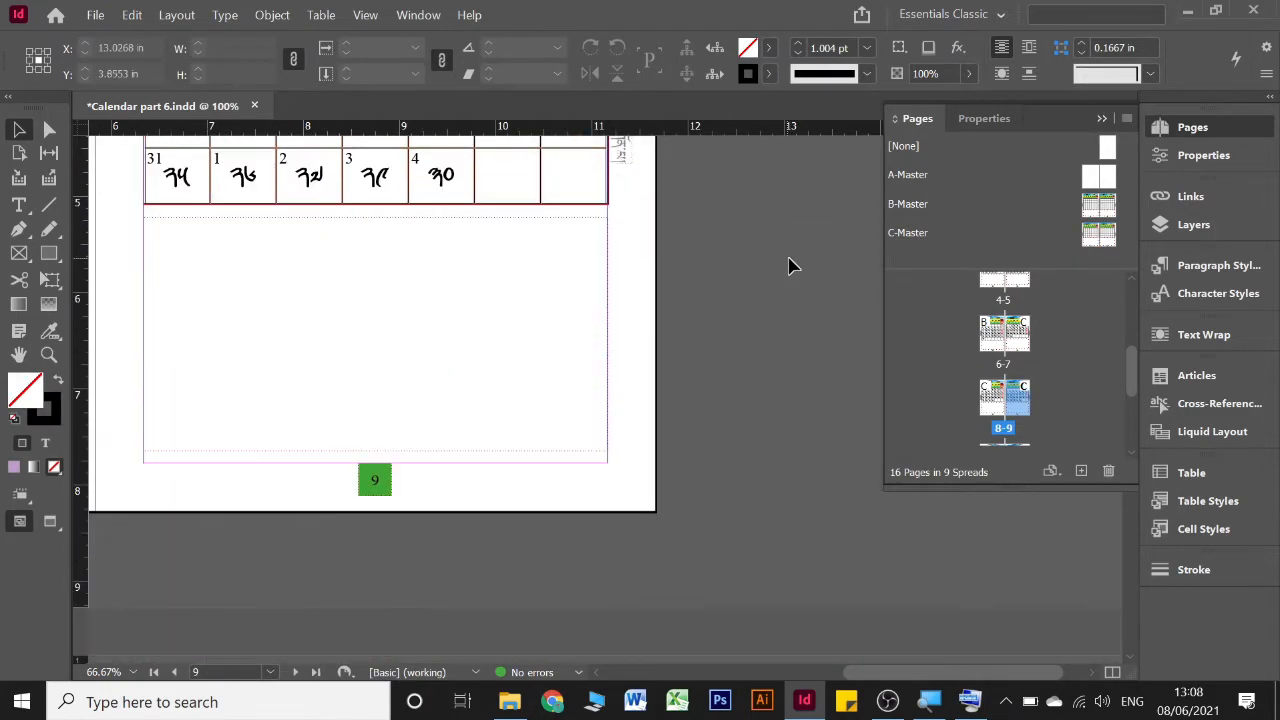
scroll(790, 266, "down", 5)
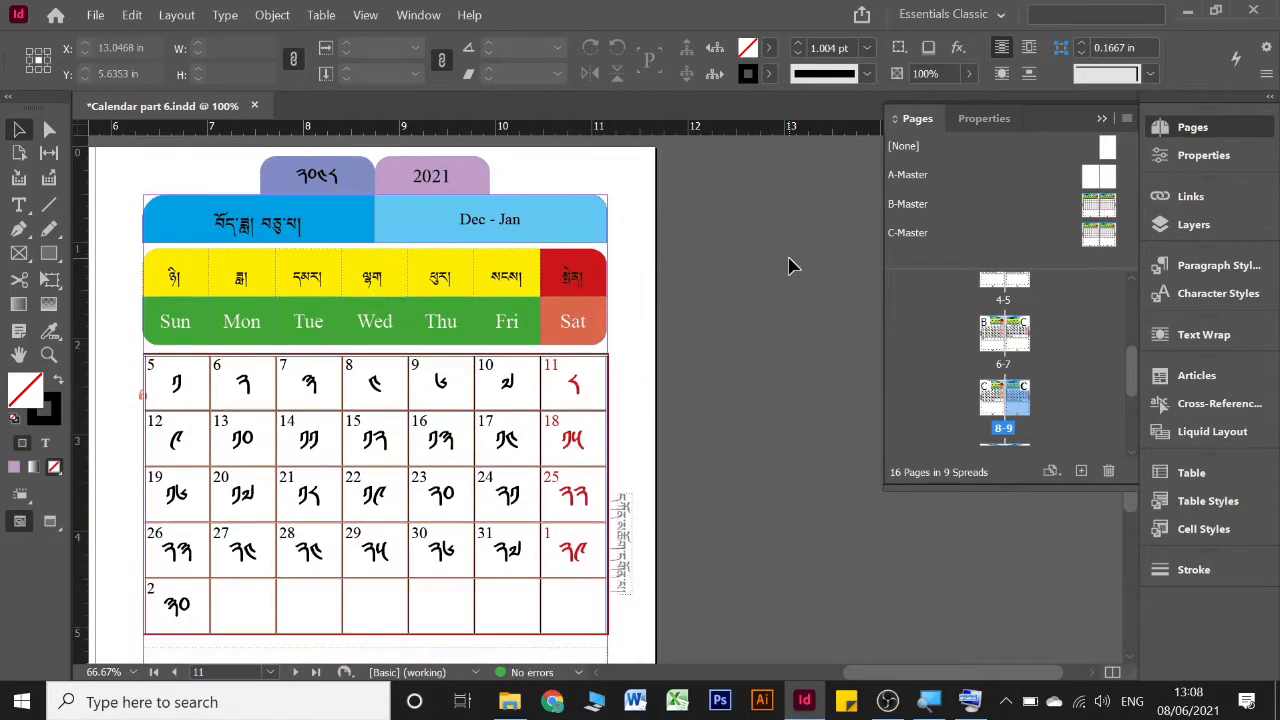
left_click(568, 538)
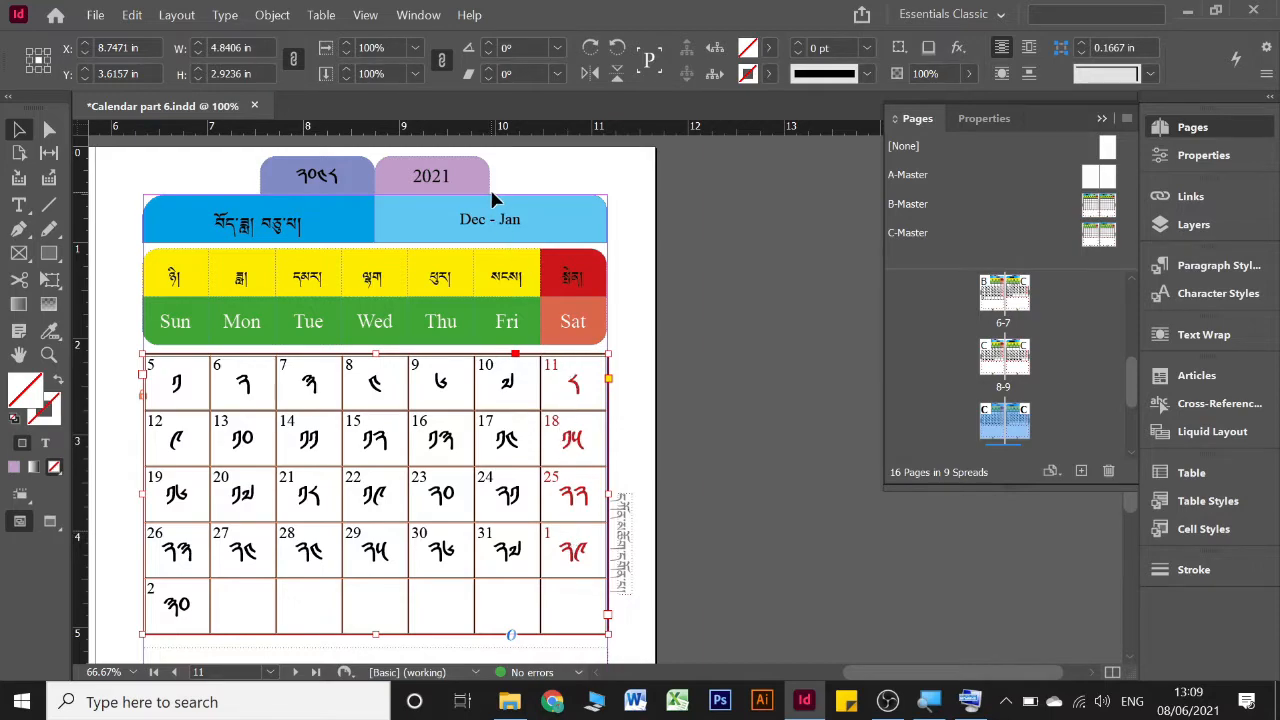
scroll(491, 200, "left", 2)
key("ctrl+shift+a")
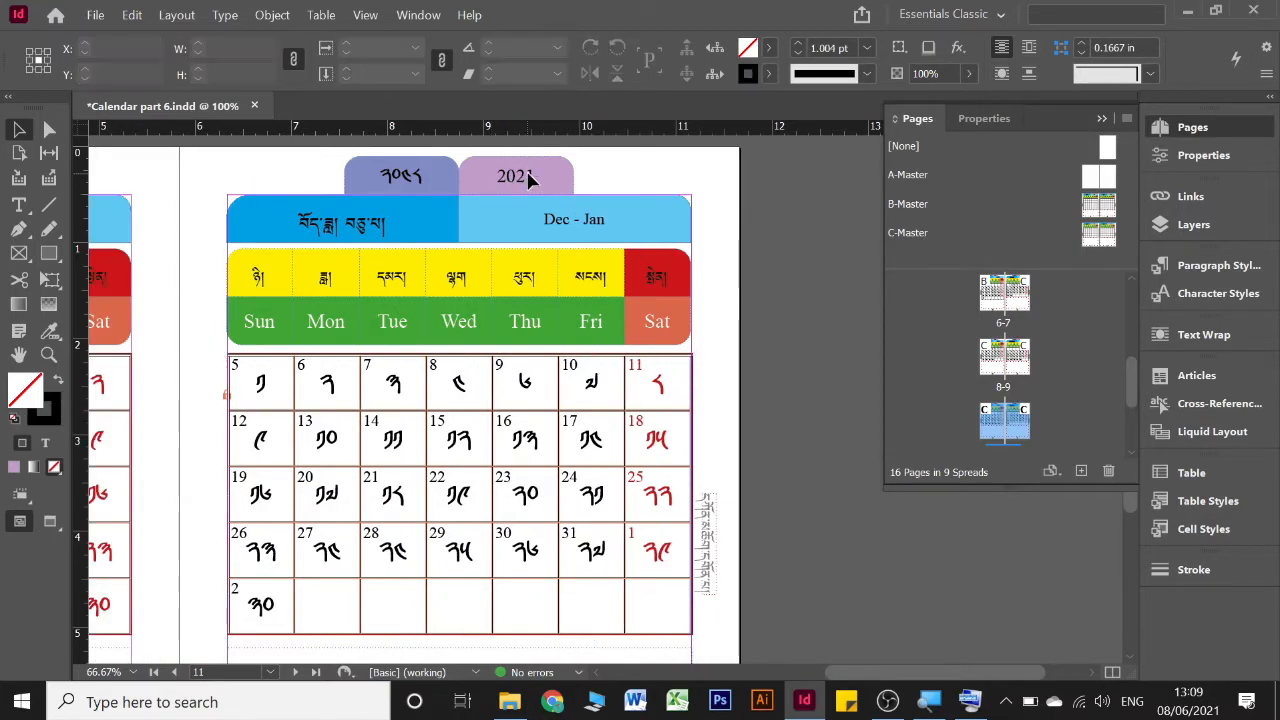
Override the pink-purple year tab on the Dec - Jan page and extend its text to 2021/2022
left_click(973, 702)
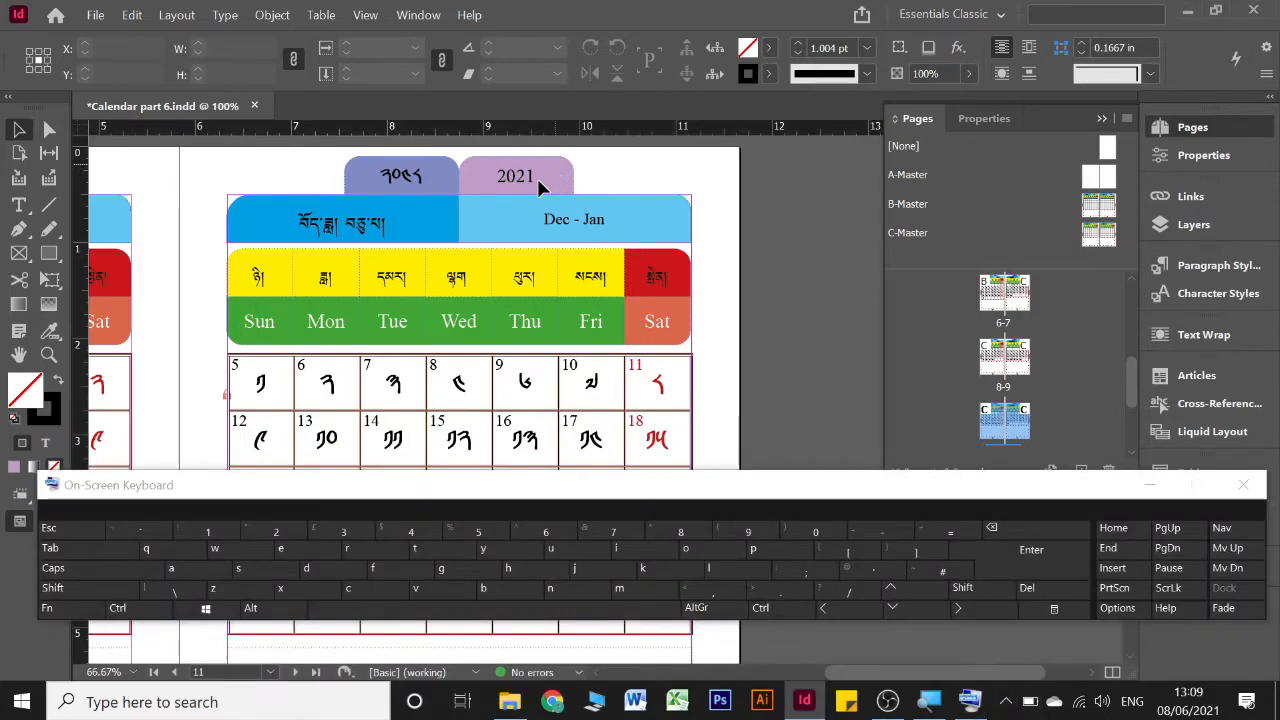
key("ctrl")
key("shift")
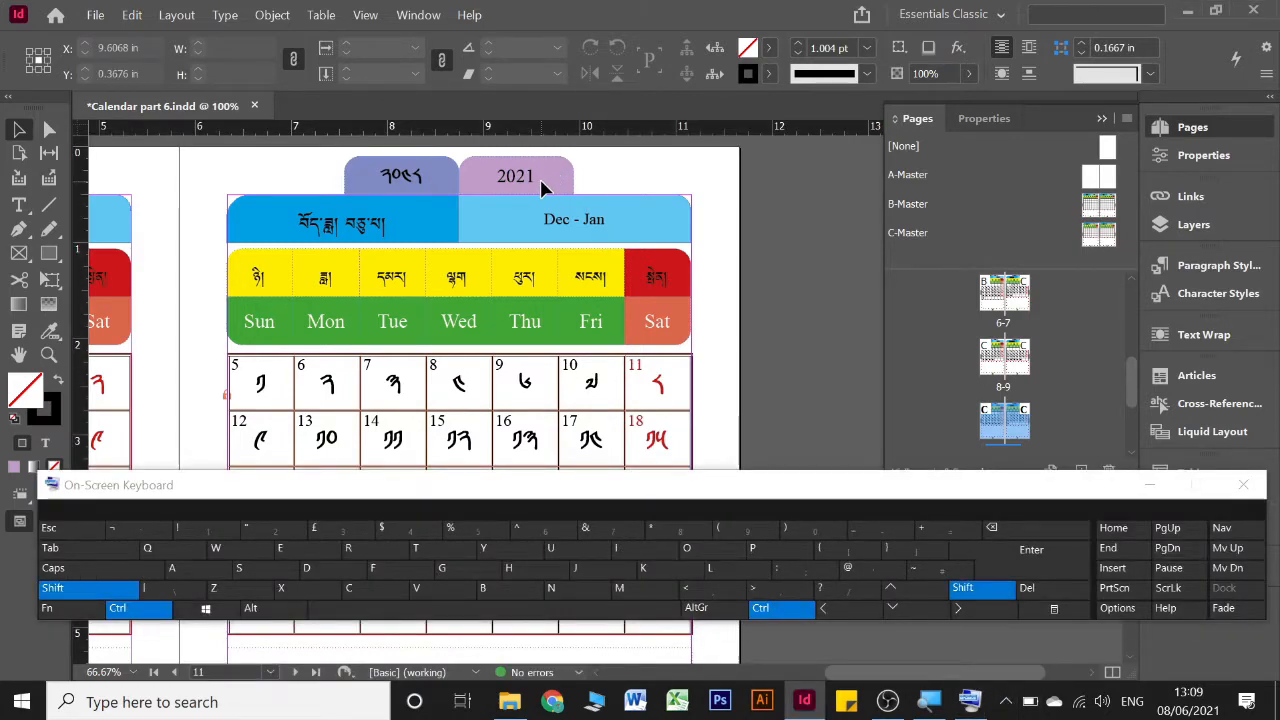
left_click(541, 188, "ctrl+shift")
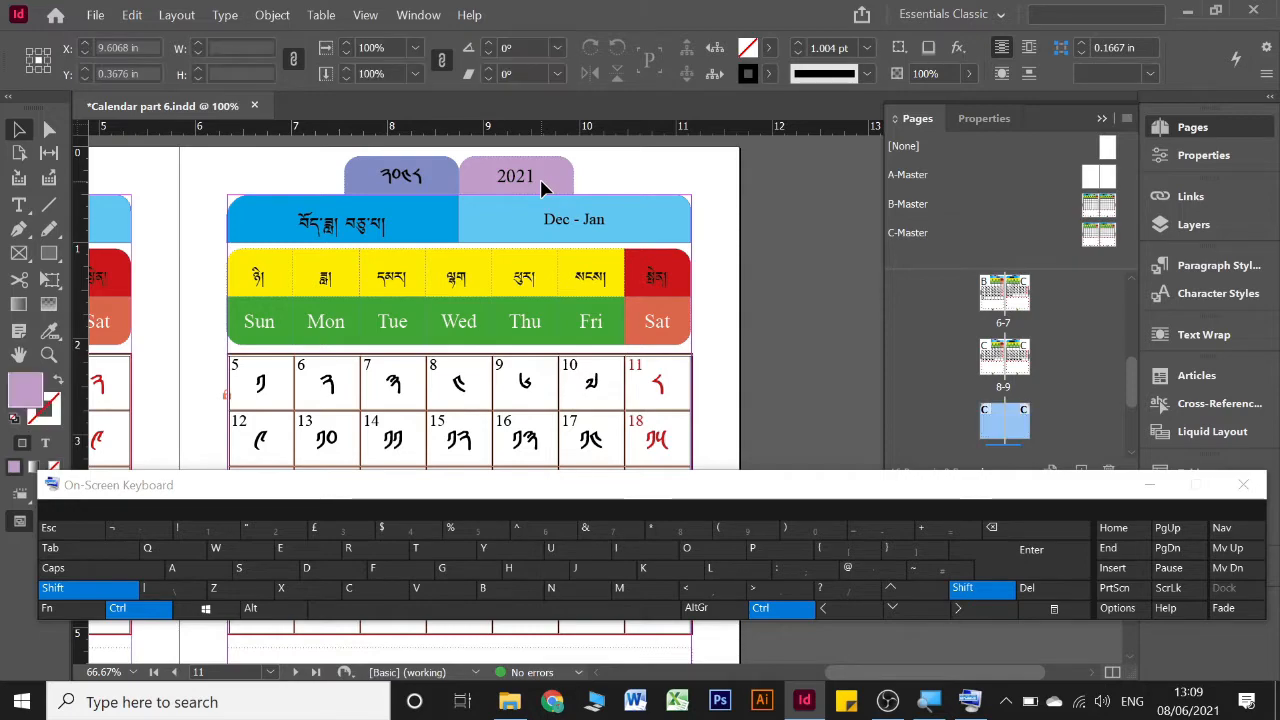
double_click(545, 172)
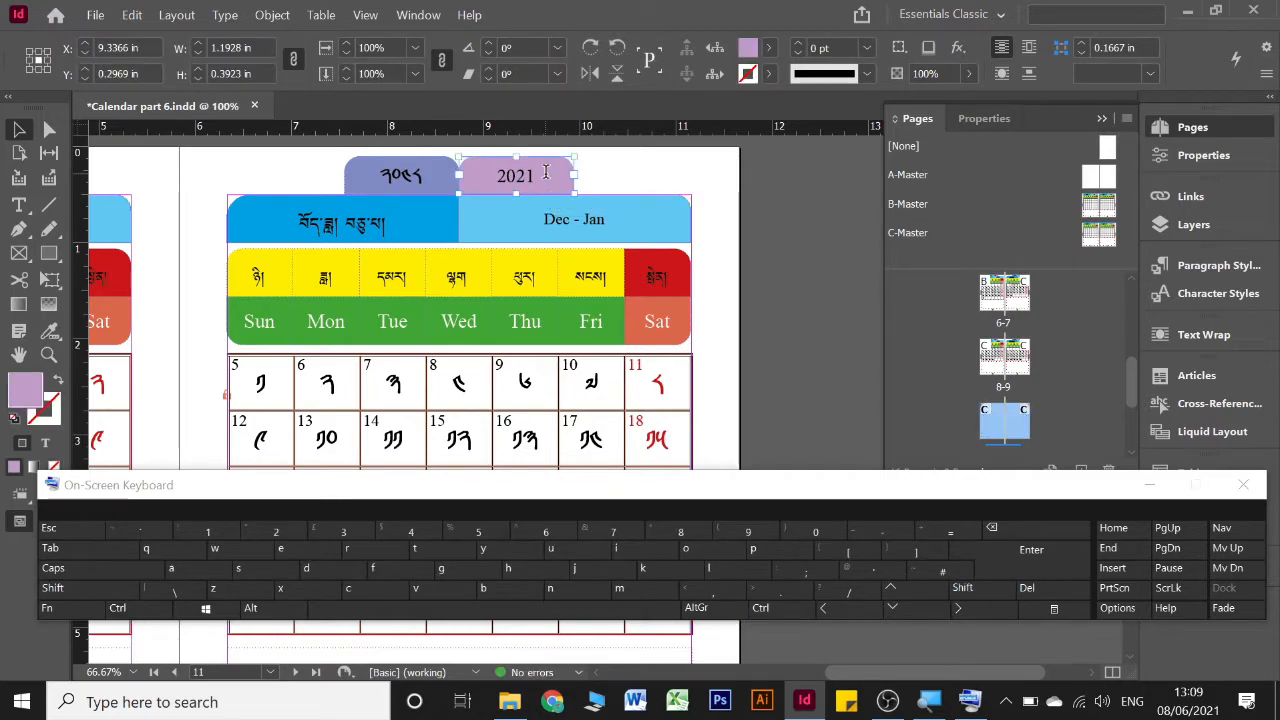
type("/2022")
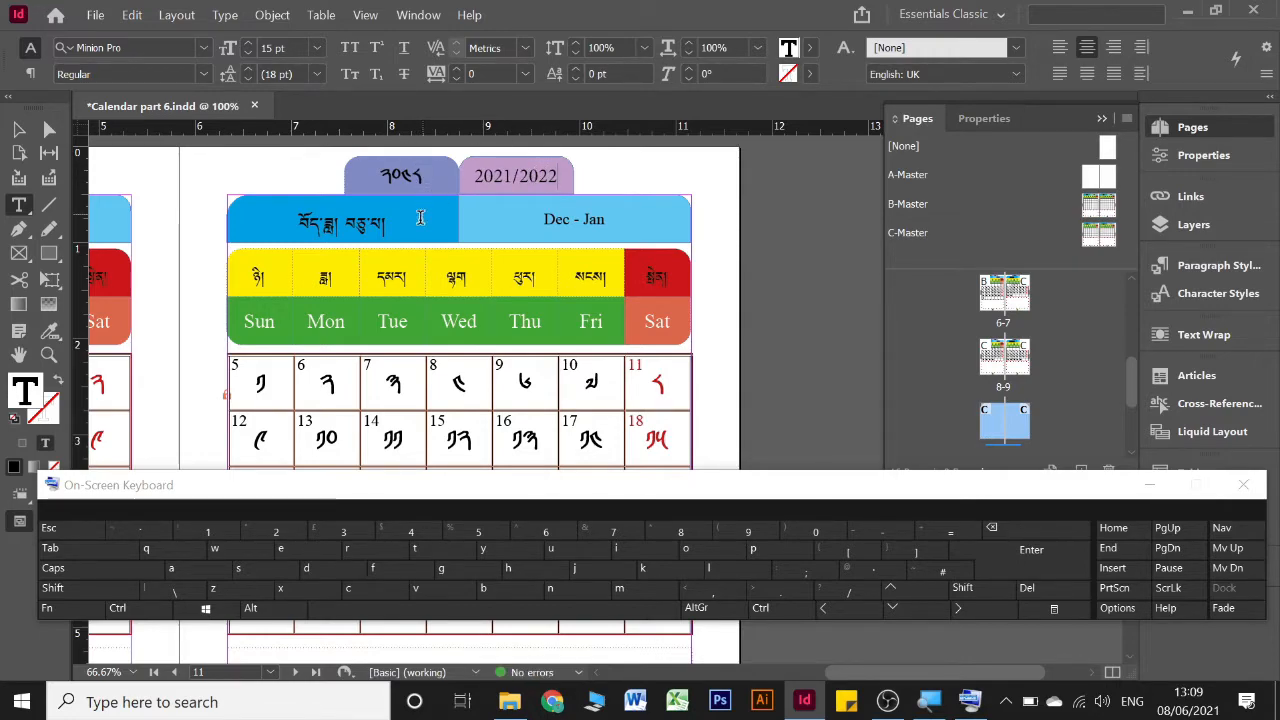
Override the pink-purple year tab on the Jan - Feb page and extend its text to 2021/2021
scroll(420, 218, "down", 12)
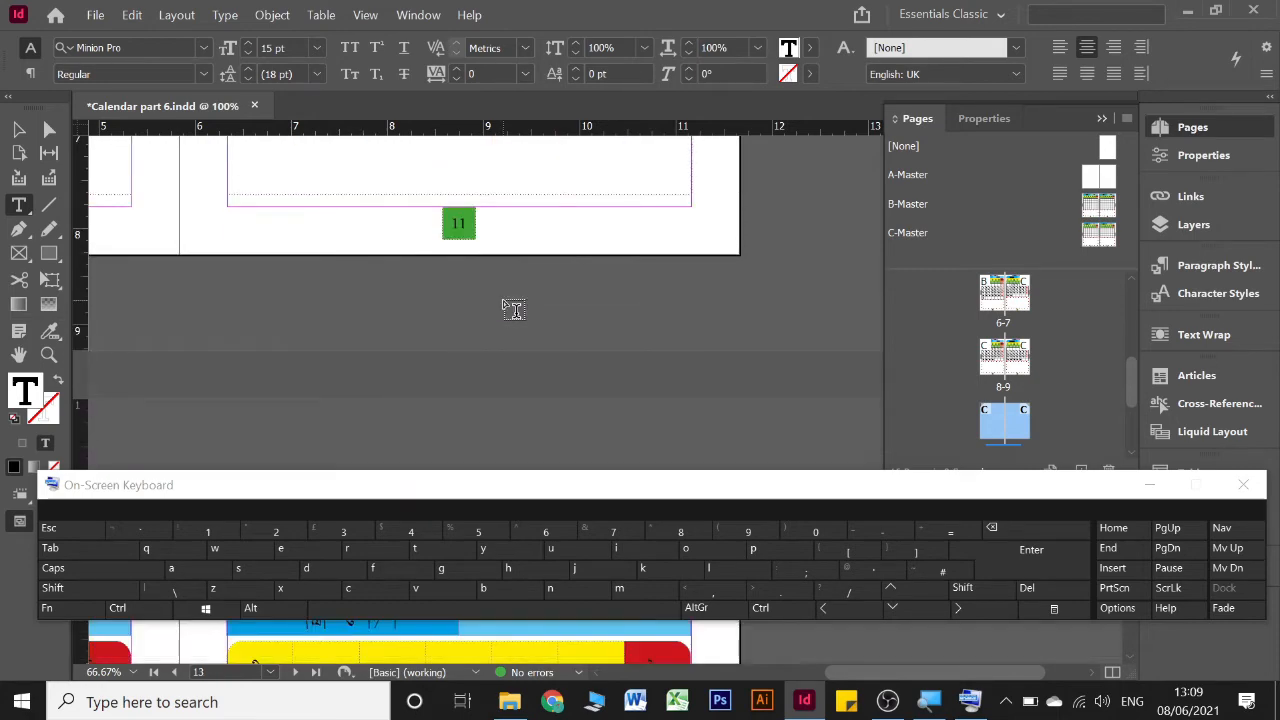
scroll(512, 308, "down", 5)
scroll(505, 308, "left", 2)
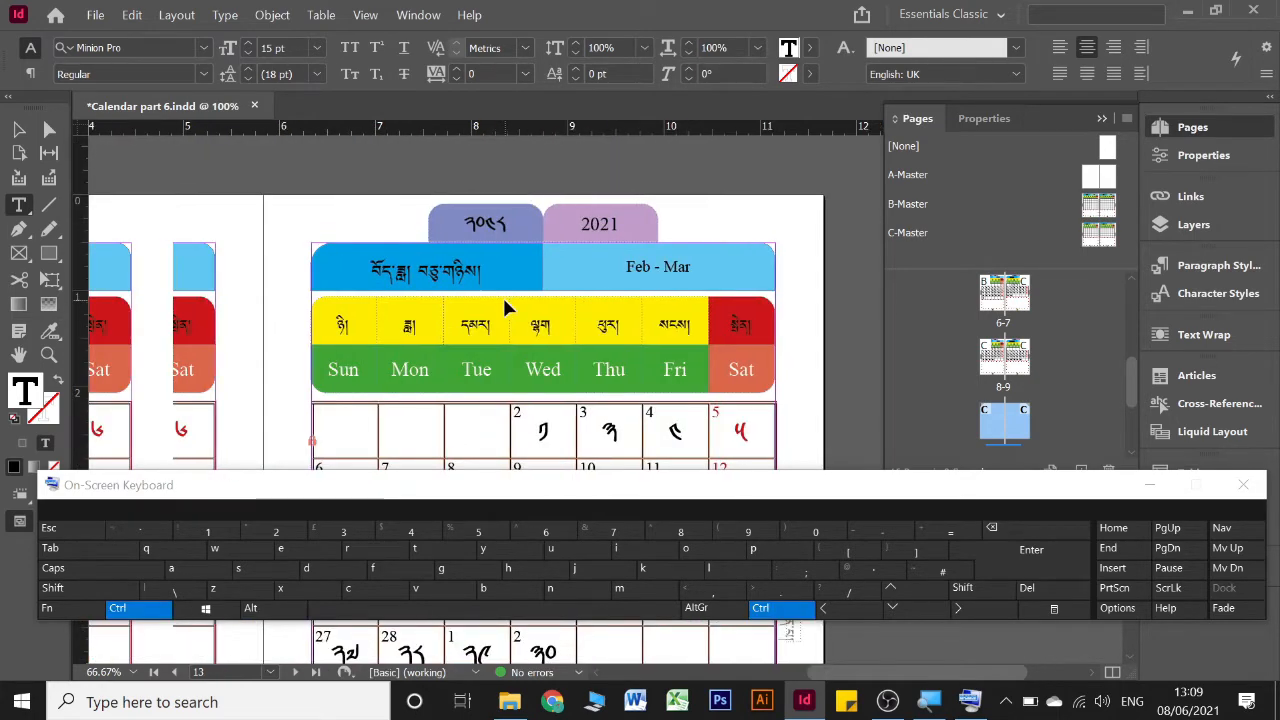
scroll(508, 309, "left", 5)
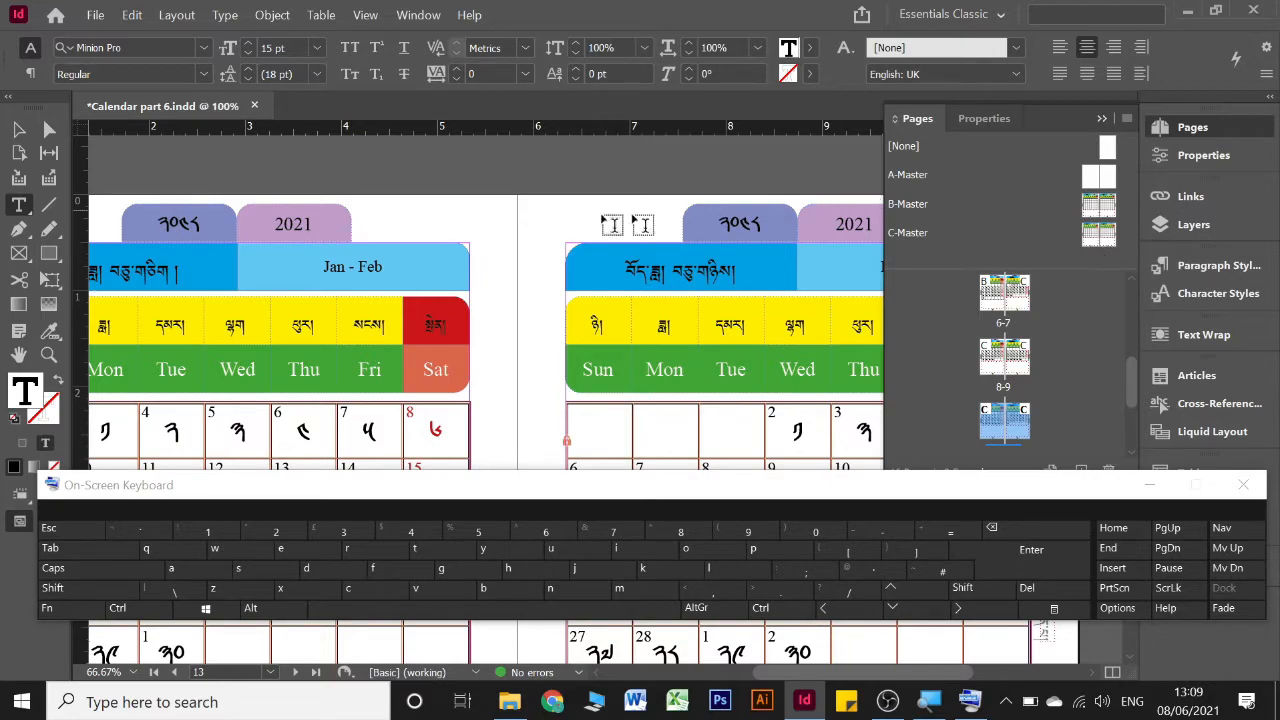
key("ctrl+shift")
left_click(313, 222, "ctrl+shift")
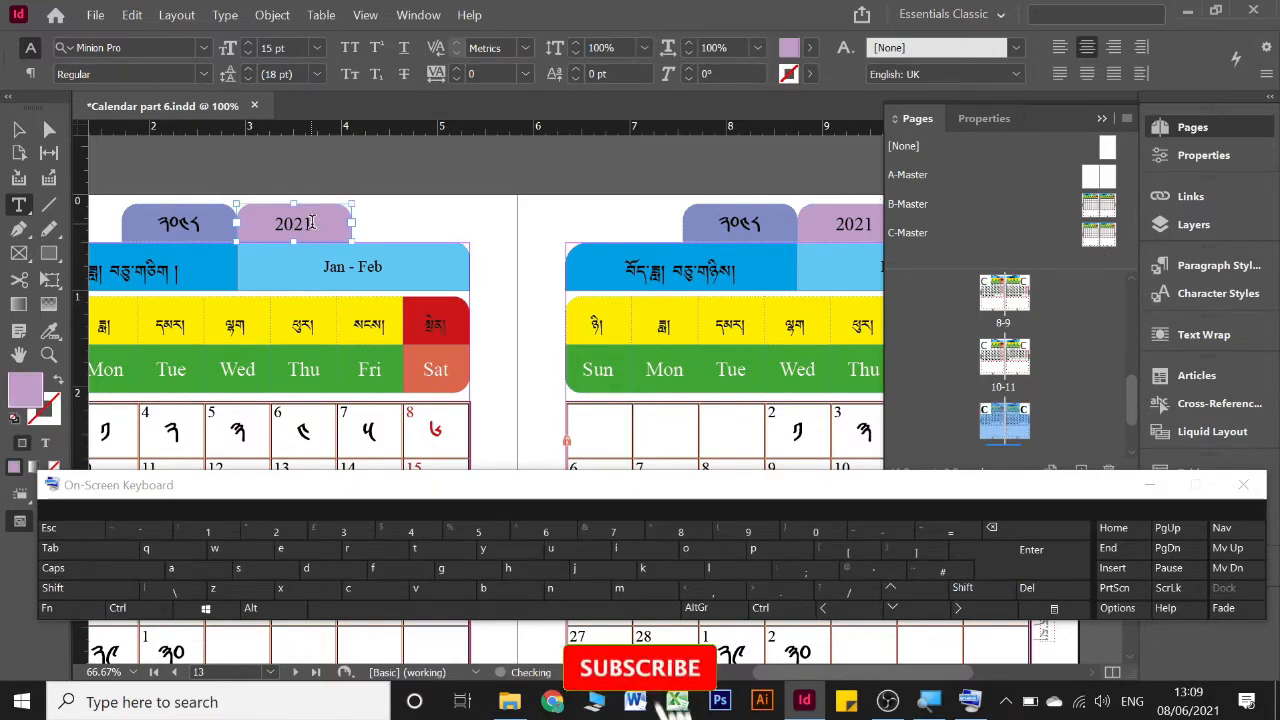
left_click(320, 227)
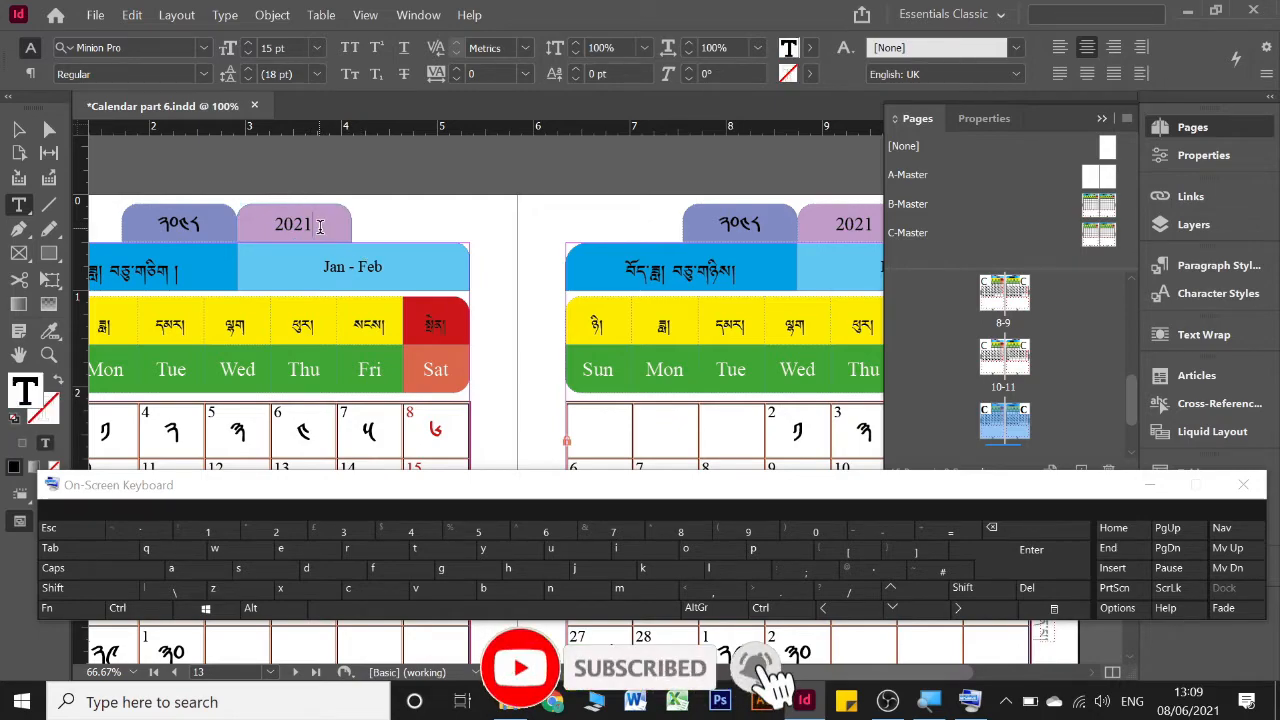
type("/2021")
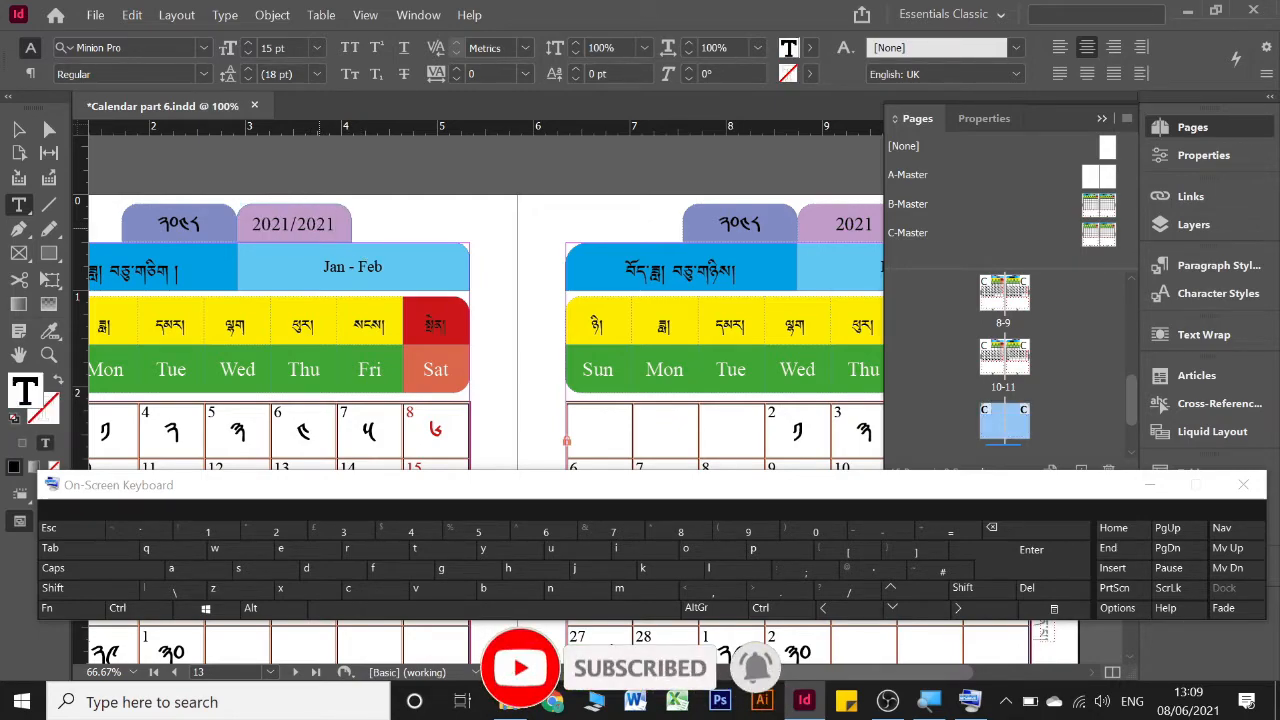
Override the pink-purple year tab on the Feb - Mar page and replace its text with 2021/2021 copied from the Jan - Feb page
key("ctrl+a")
key("ctrl+c")
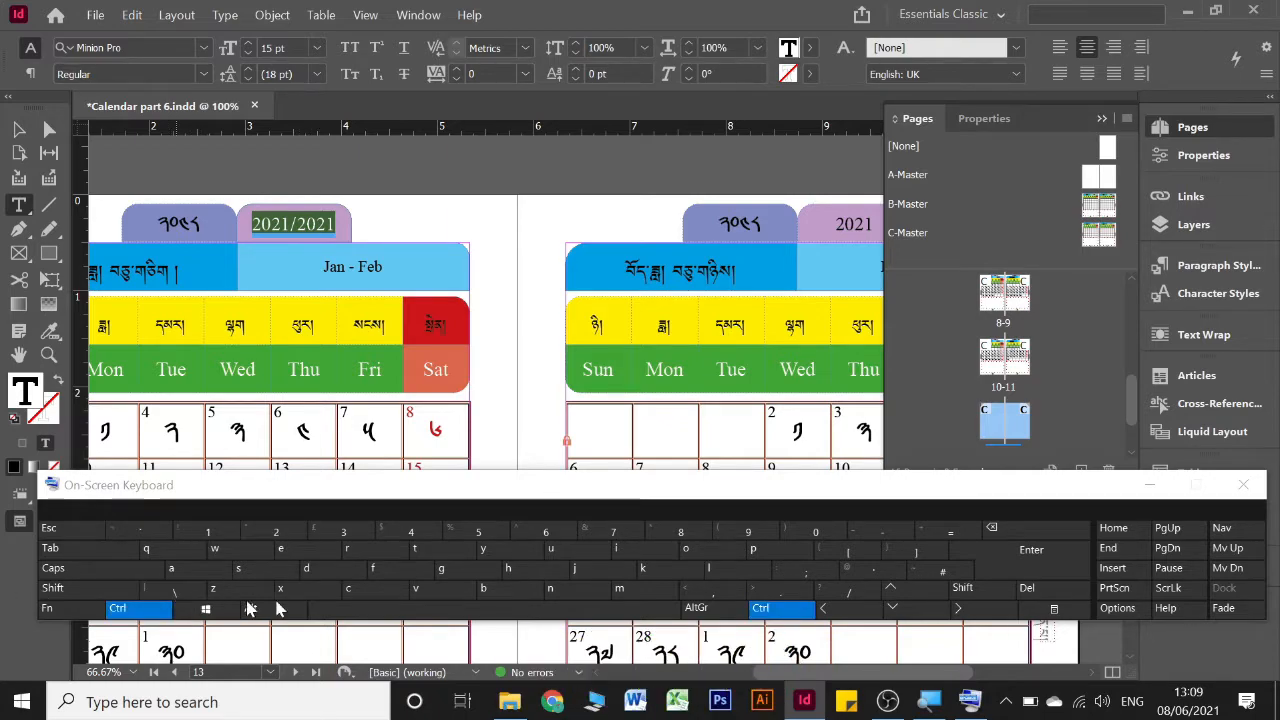
left_click(386, 591, "ctrl")
scroll(672, 222, "right", 2)
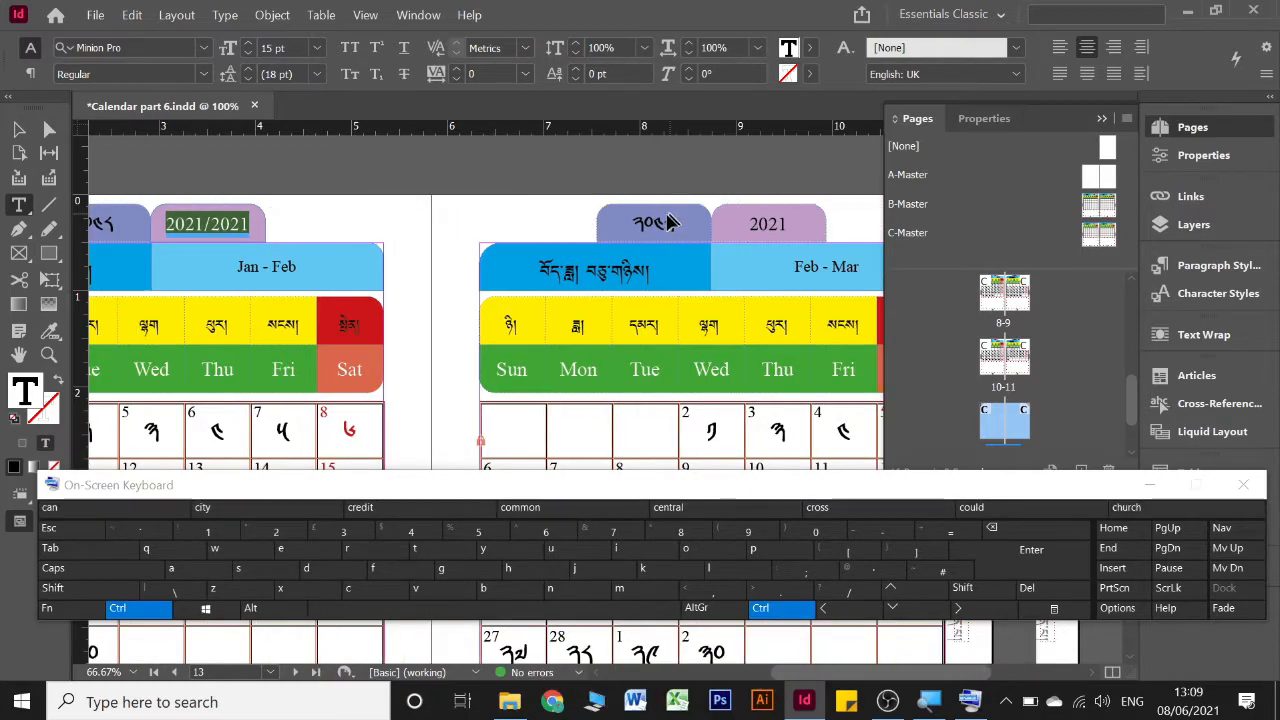
scroll(600, 230, "right", 3)
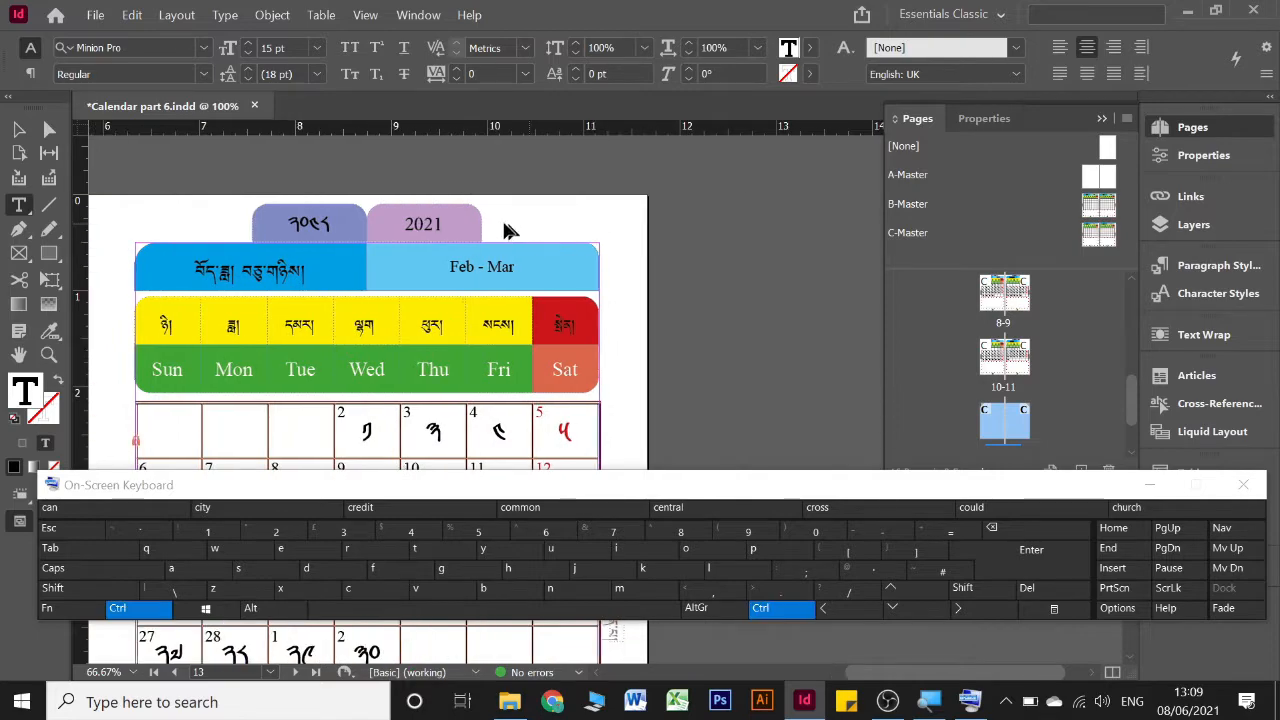
key("shift")
left_click(448, 224, "ctrl+shift")
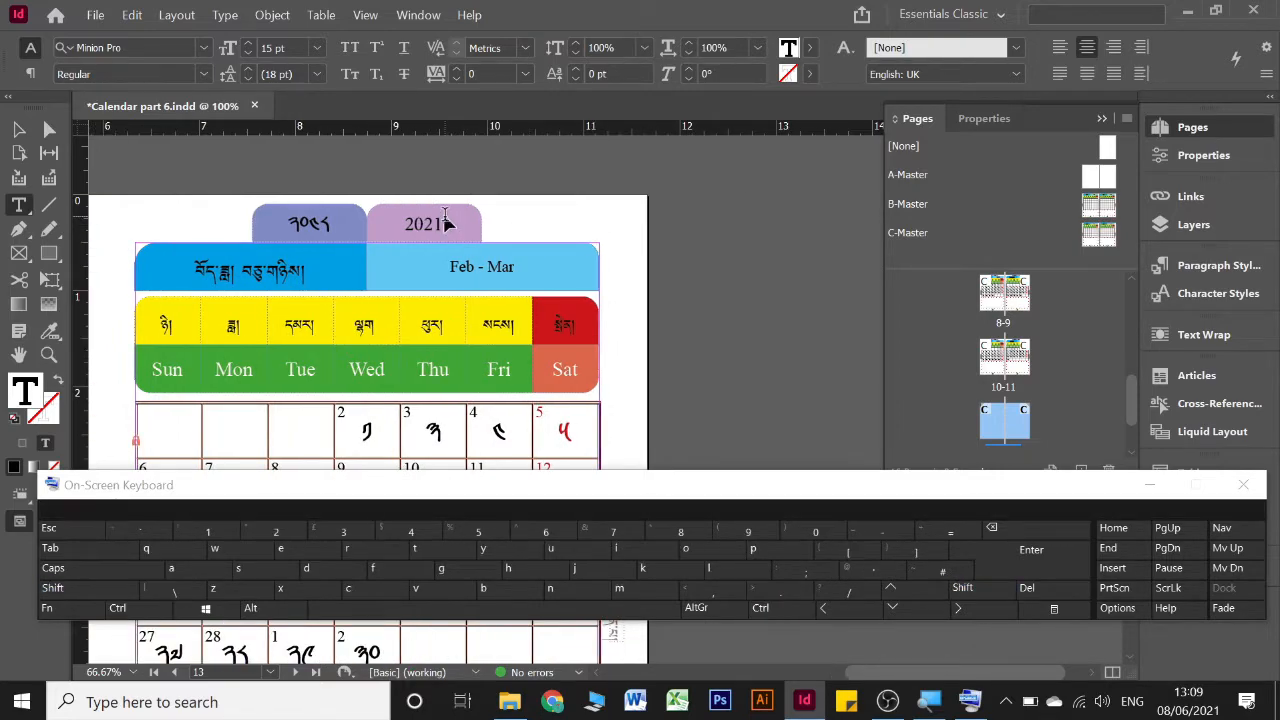
left_click(453, 227)
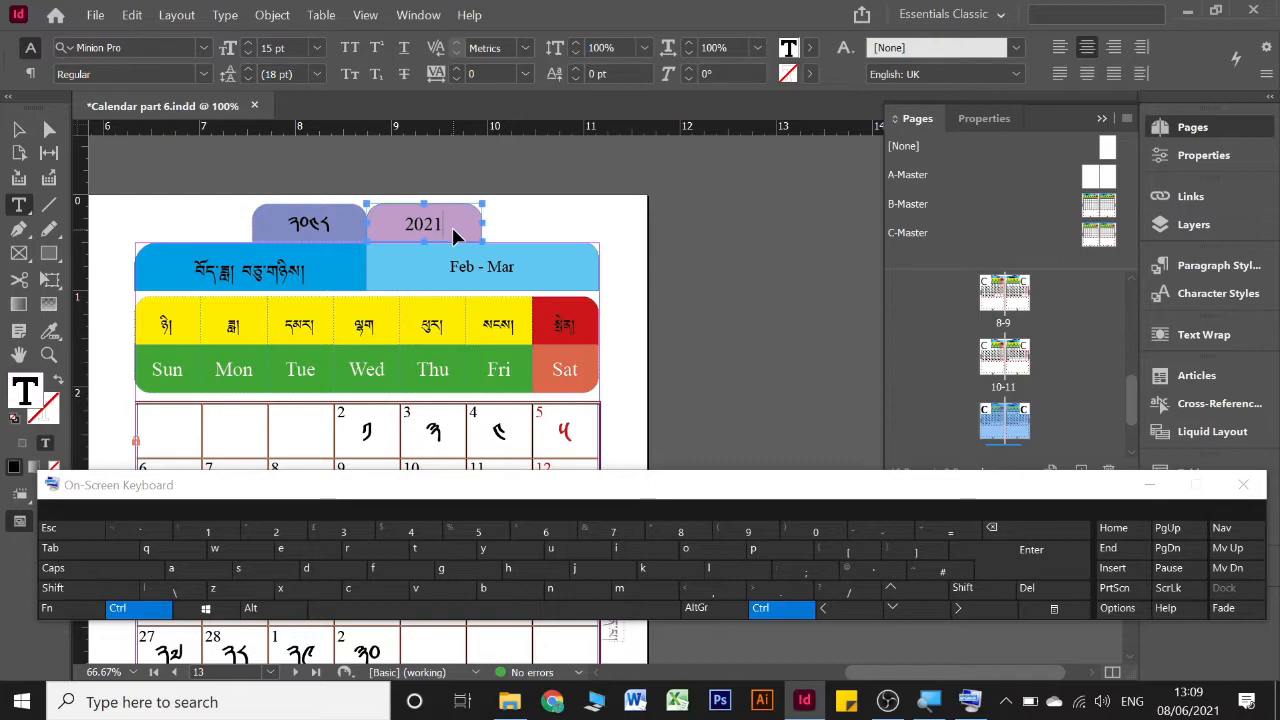
key("ctrl+a")
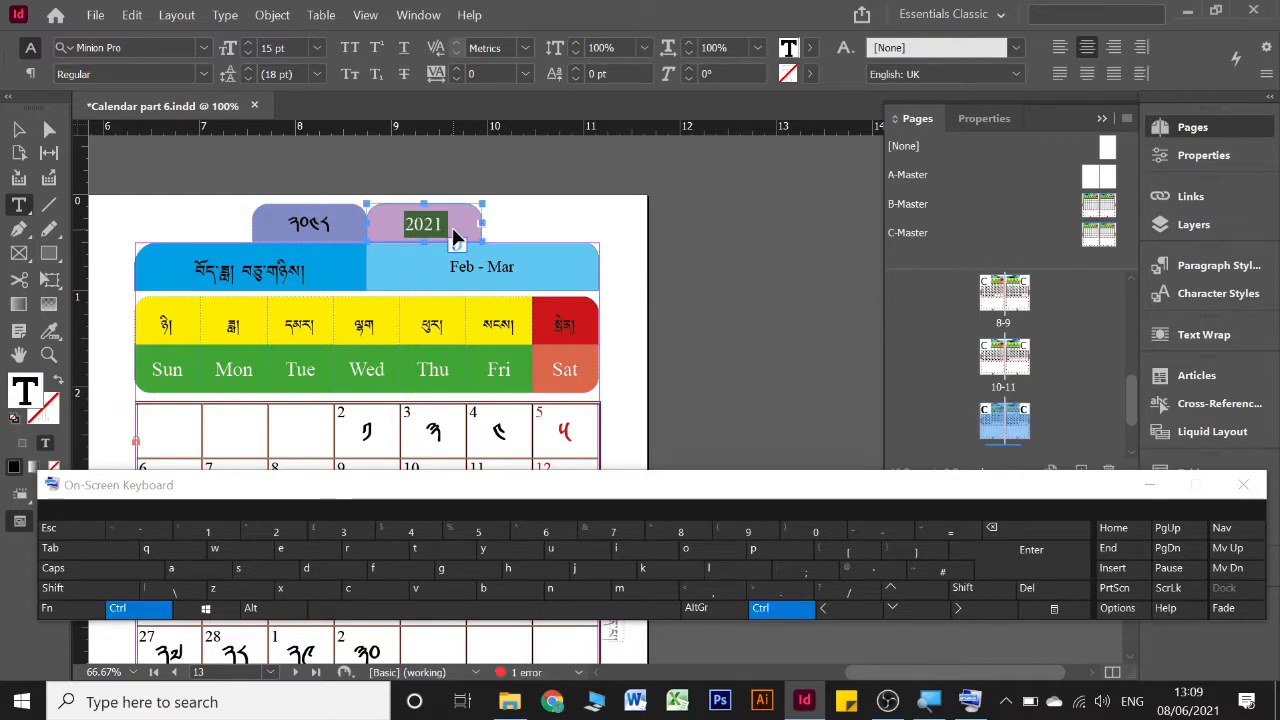
key("ctrl+v")
Override the blue-violet year tab on the Mar - Apr page and change the last digit of its Tibetan year to 9 (༩)
scroll(453, 237, "left", 5)
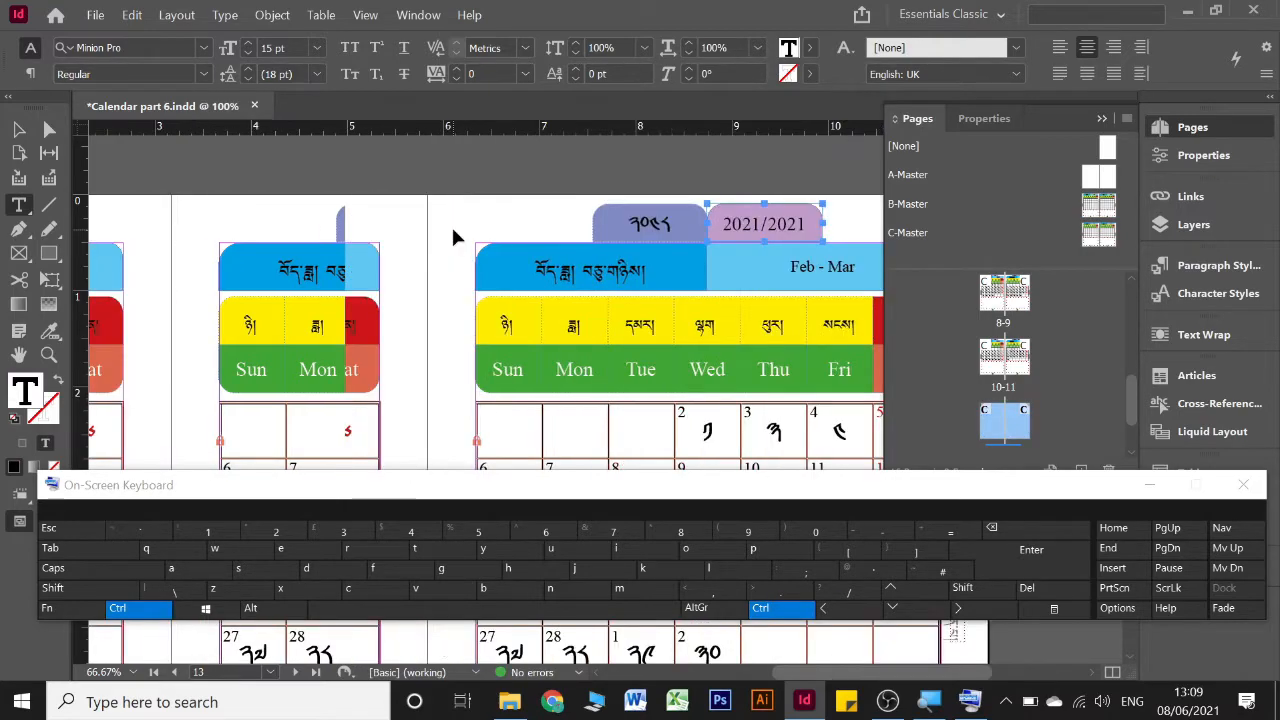
scroll(453, 237, "down", 15)
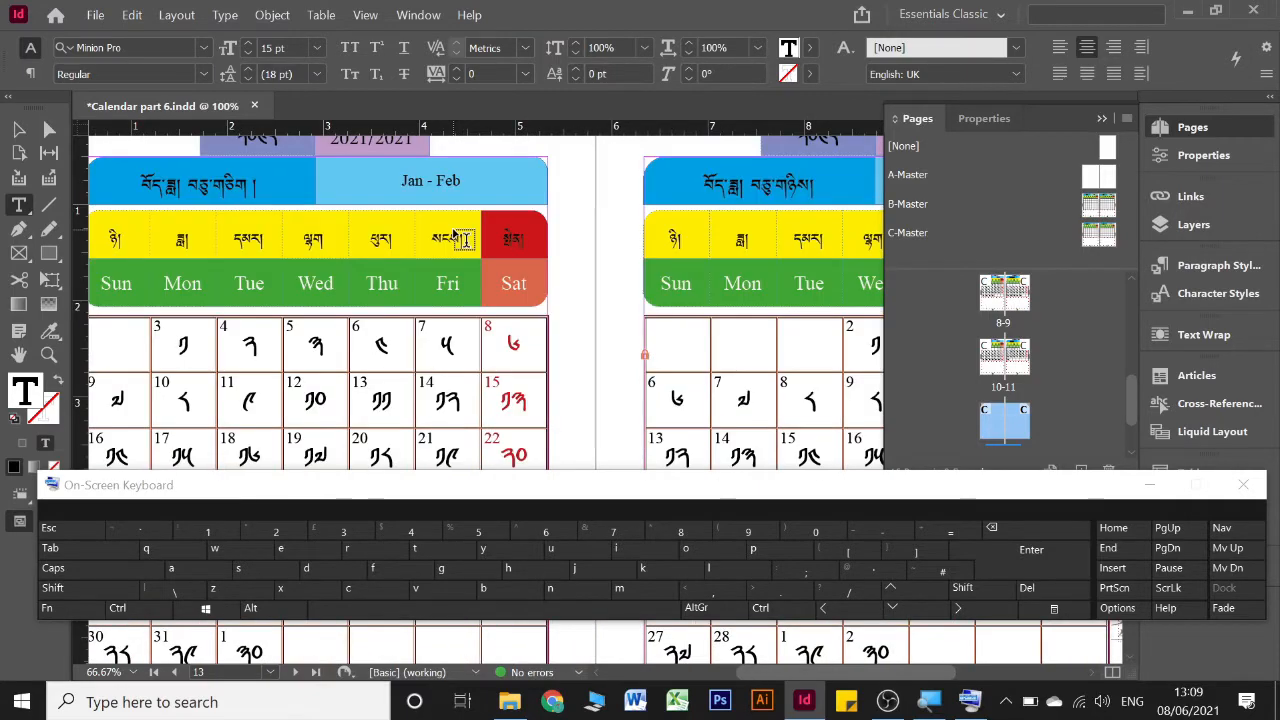
scroll(453, 237, "down", 4)
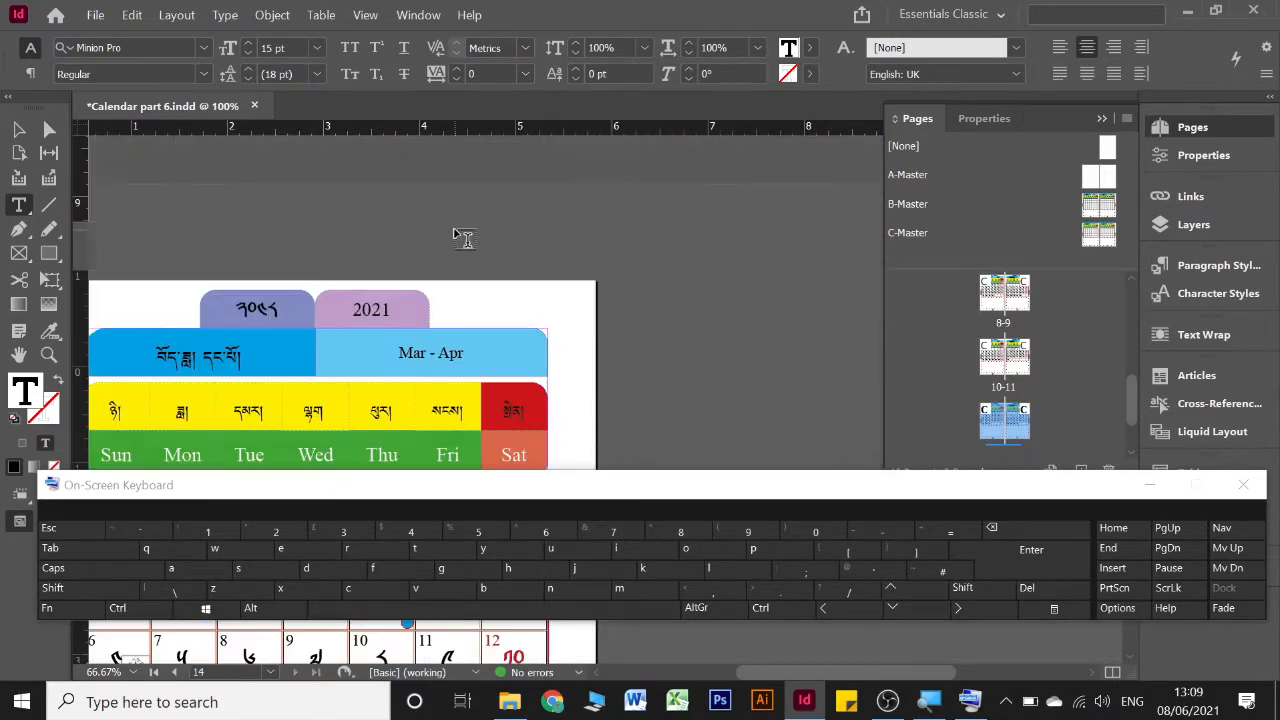
scroll(292, 211, "left", 2)
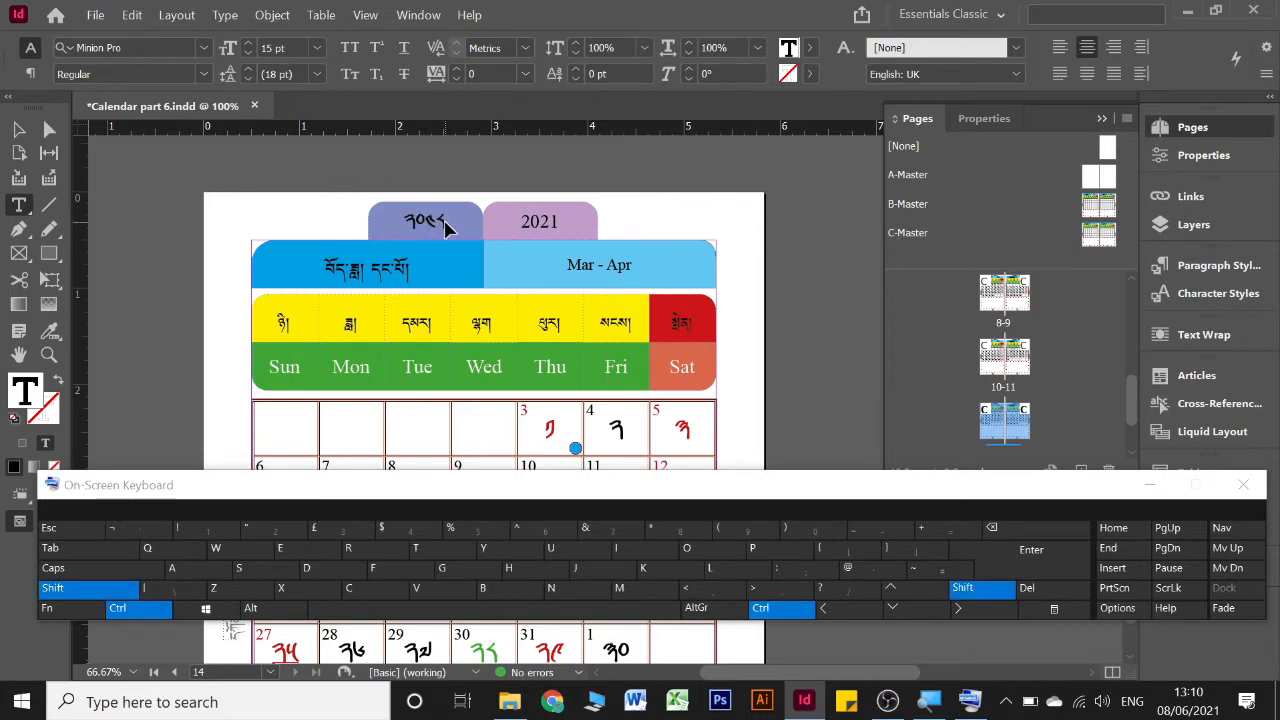
left_click(446, 226, "ctrl+shift")
left_click(446, 221)
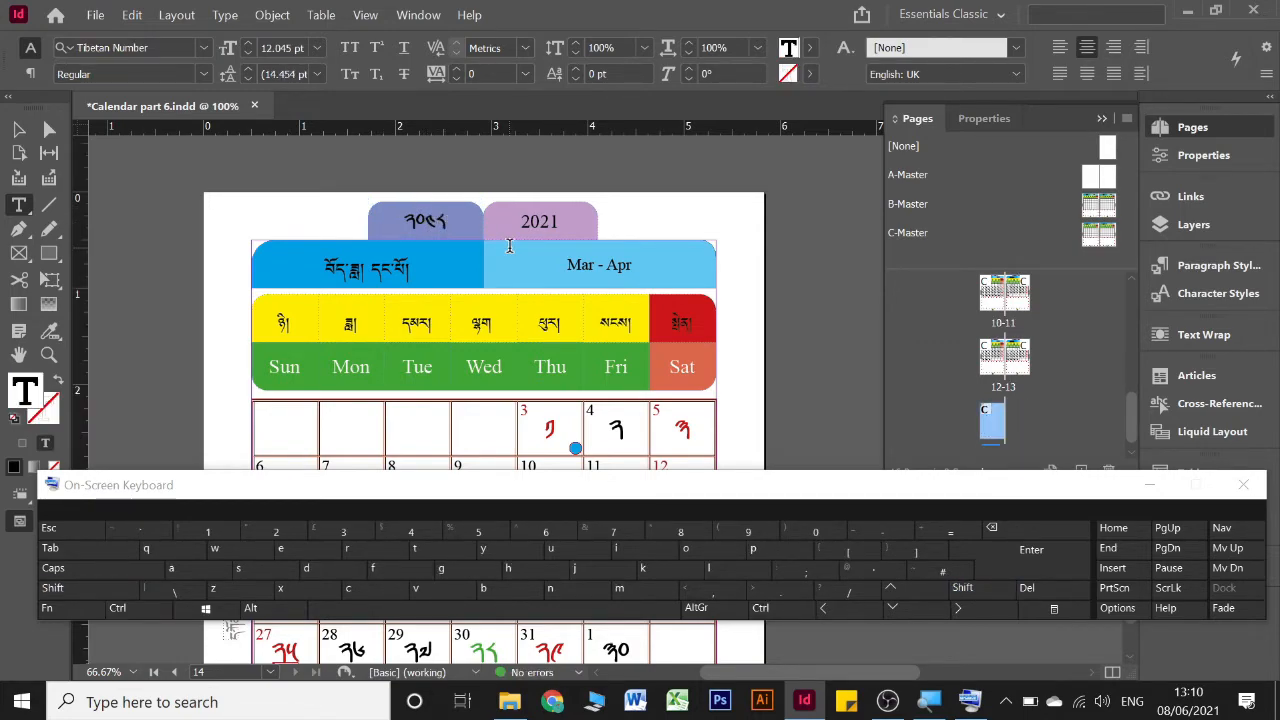
Override the pink-purple year tab on the Mar - Apr page and set its text to 2022
left_click(560, 213, "ctrl+shift")
left_click(556, 218)
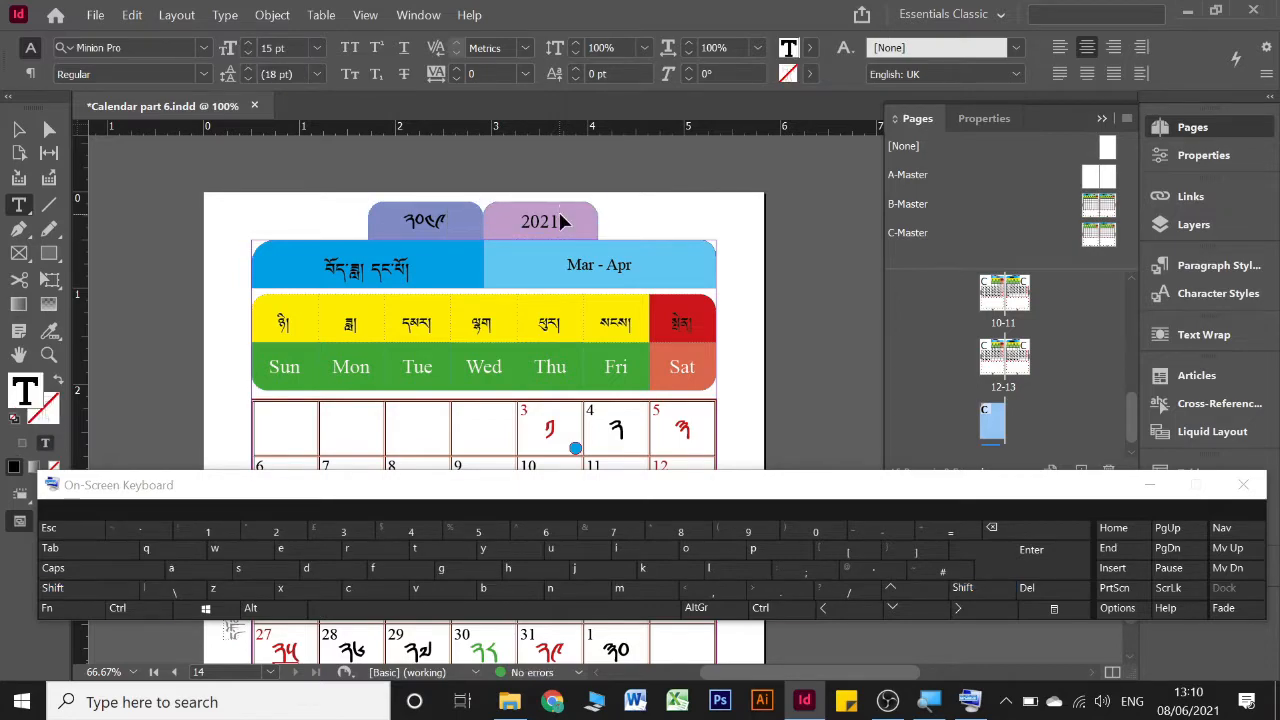
key("ctrl+a")
key("ctrl+v")
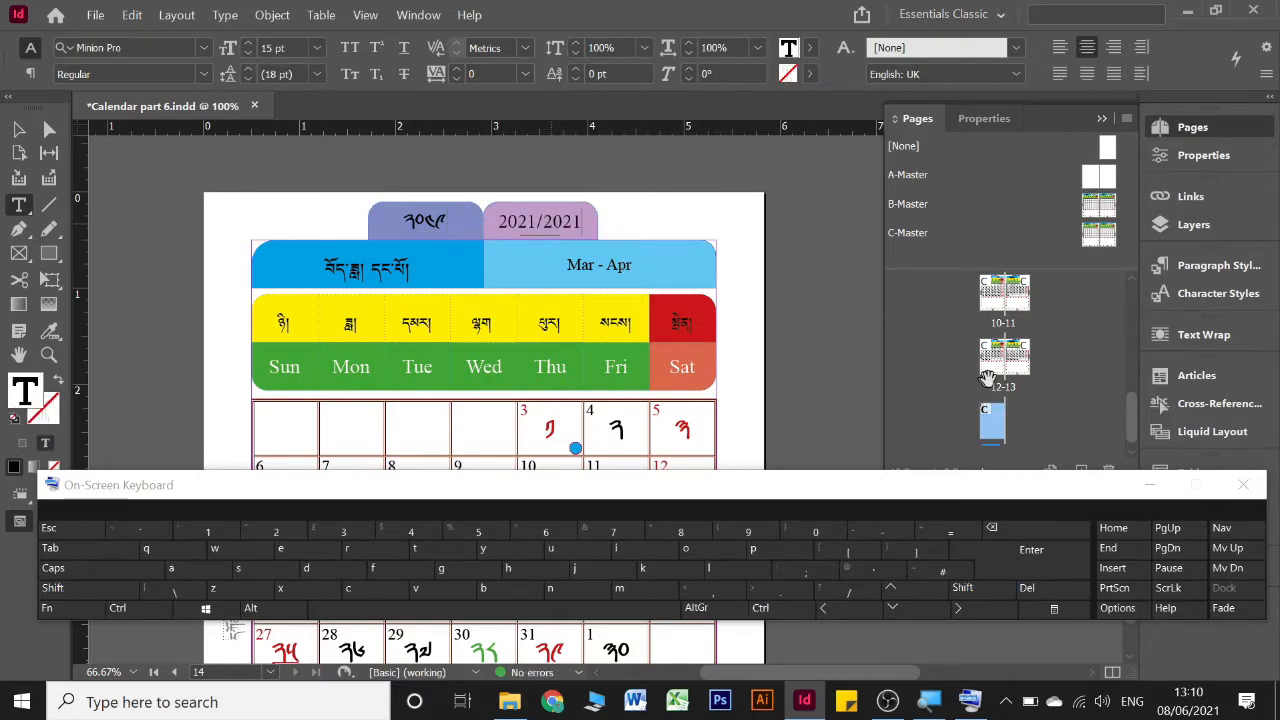
left_click(1150, 487)
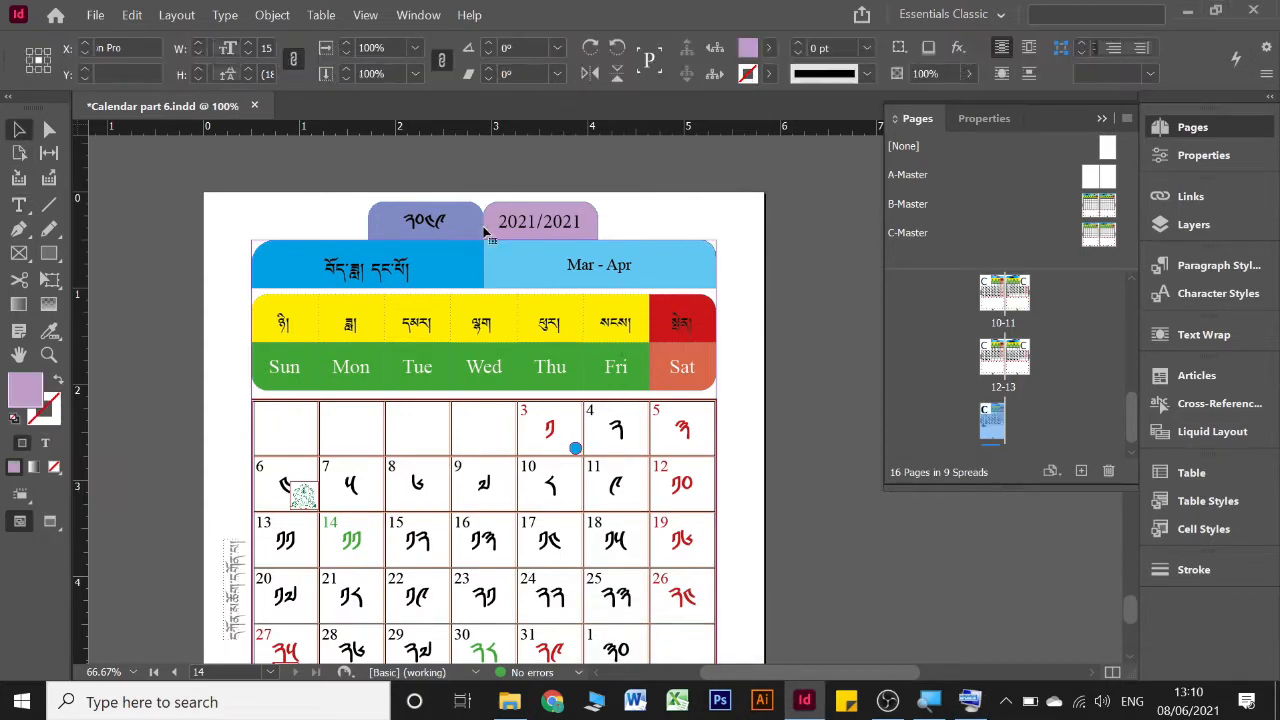
double_click(549, 224)
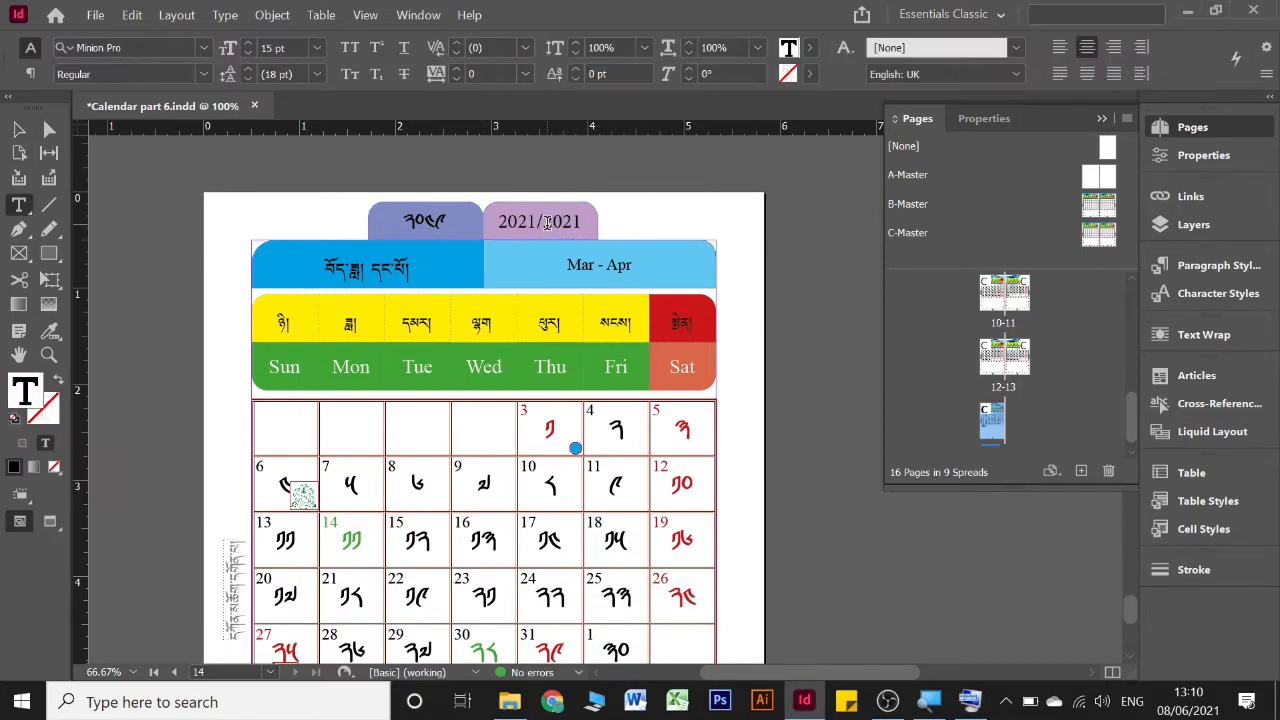
key("BackSpace")
key("BackSpace")
key("BackSpace")
key("BackSpace")
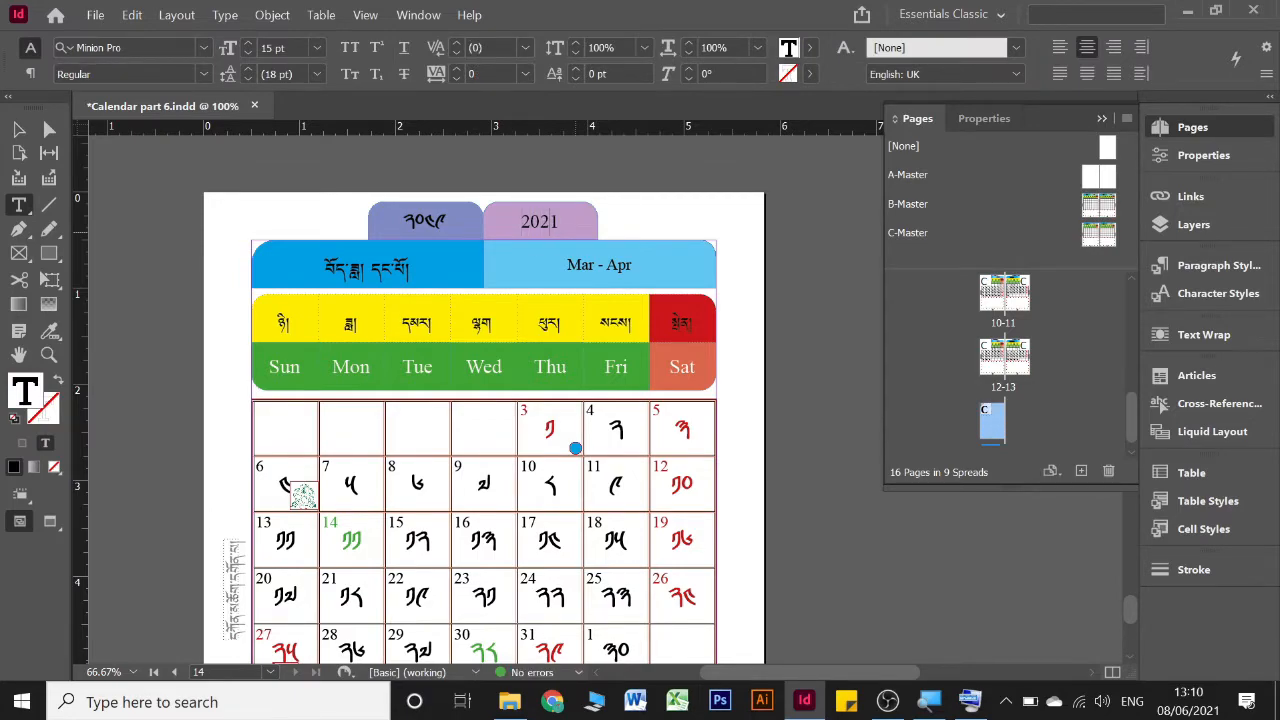
type("2")
Set the year text in the pink-purple tabs of the Feb - Mar and Jan - Feb pages to 2022
scroll(735, 160, "up", 10)
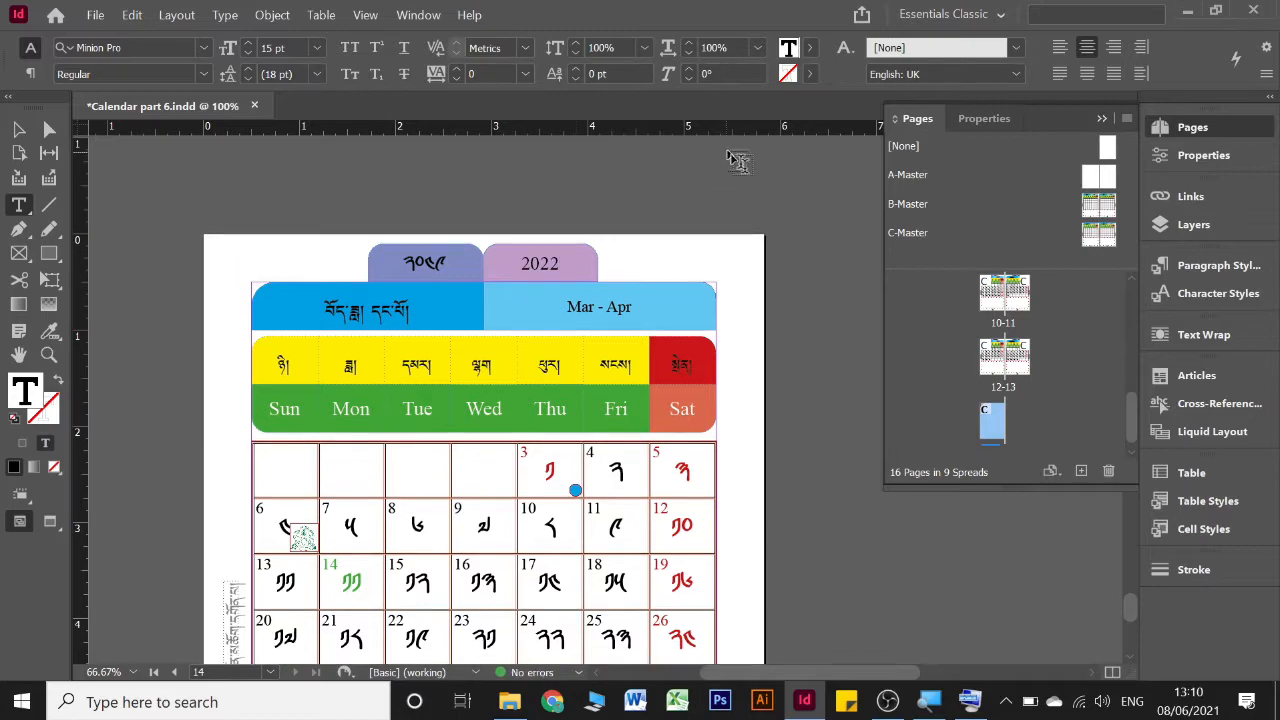
scroll(789, 218, "up", 5)
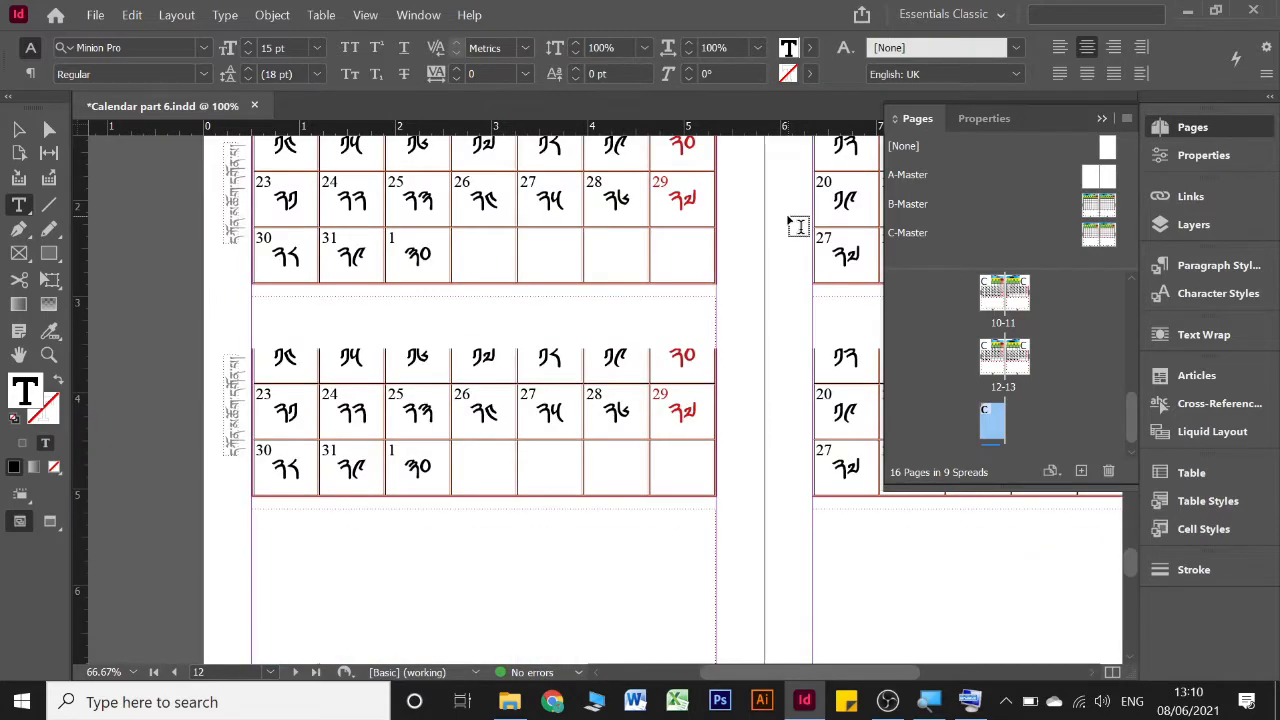
scroll(789, 218, "right", 8)
scroll(789, 218, "up", 1)
scroll(789, 212, "up", 3)
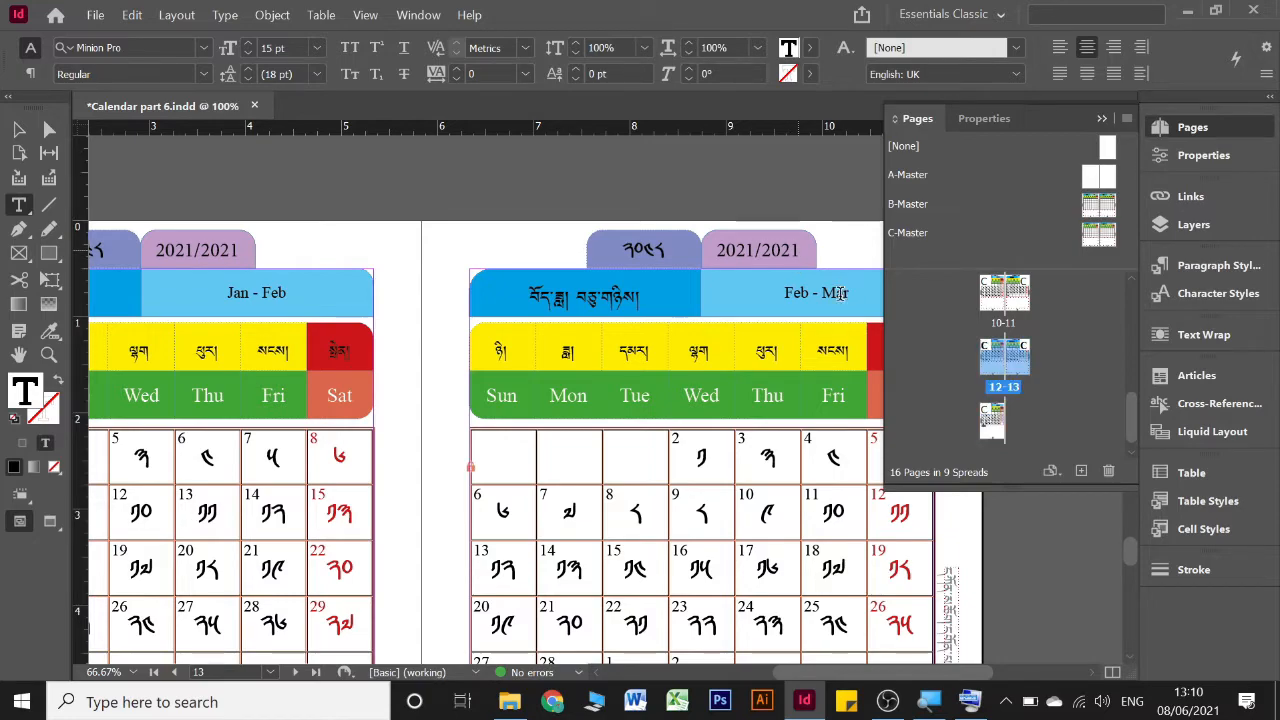
key("BackSpace")
key("BackSpace")
key("BackSpace")
key("BackSpace")
key("BackSpace")
key("BackSpace")
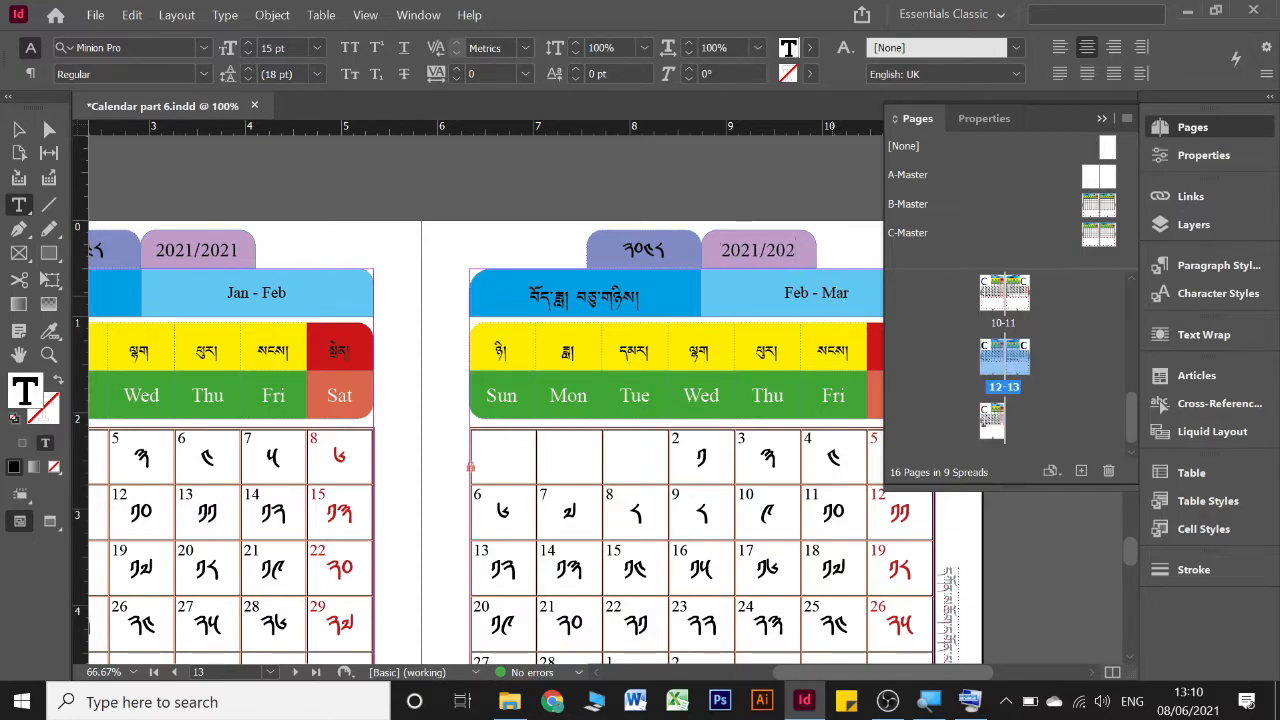
type("2")
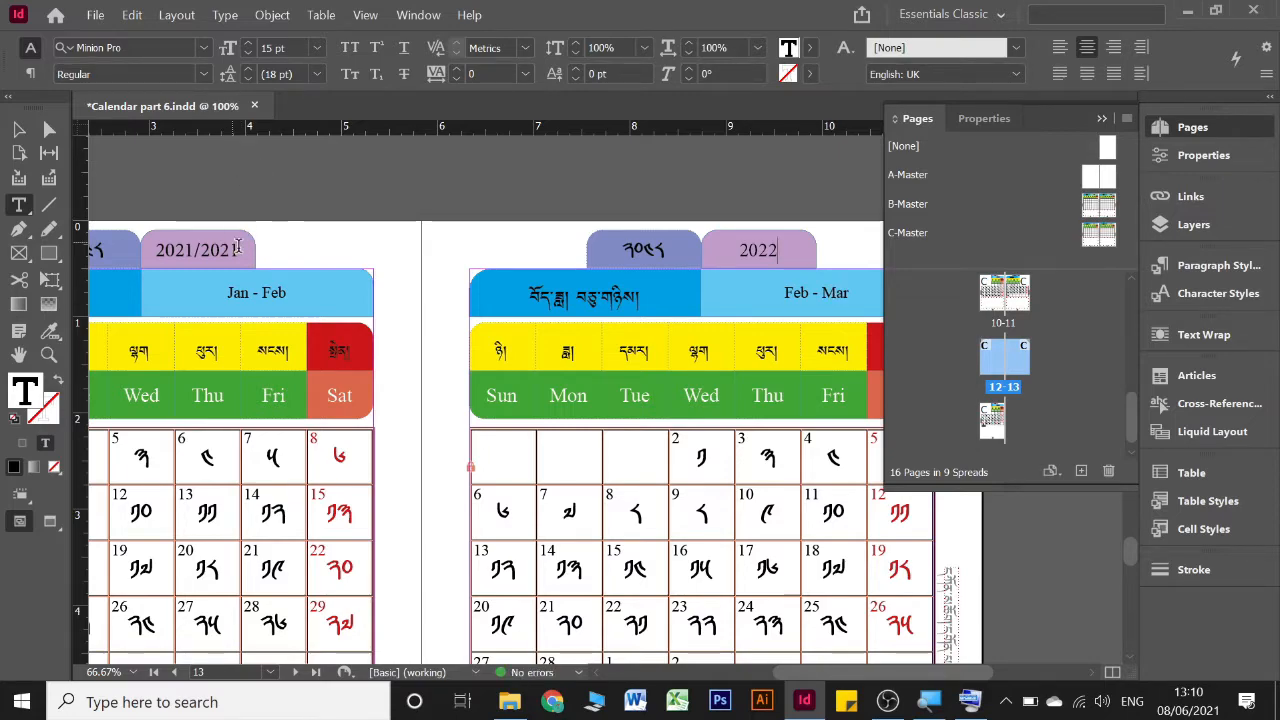
left_click_drag(238, 248, 143, 250)
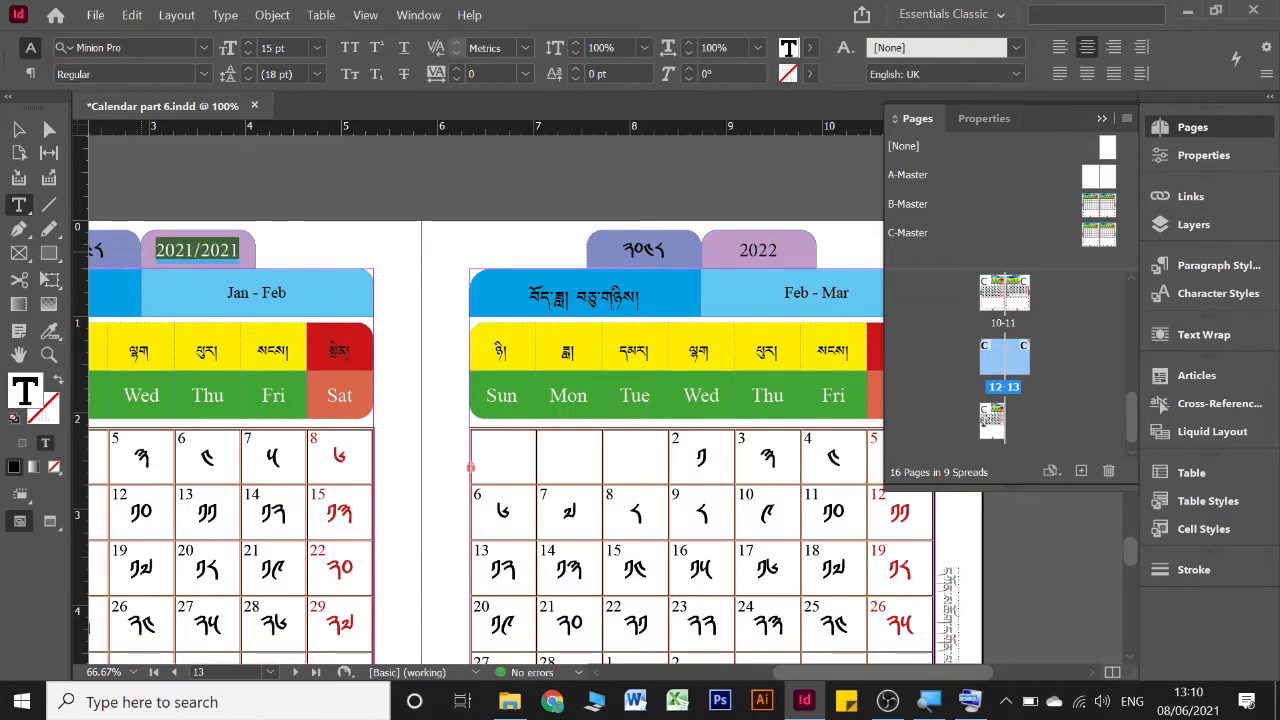
type("20222")
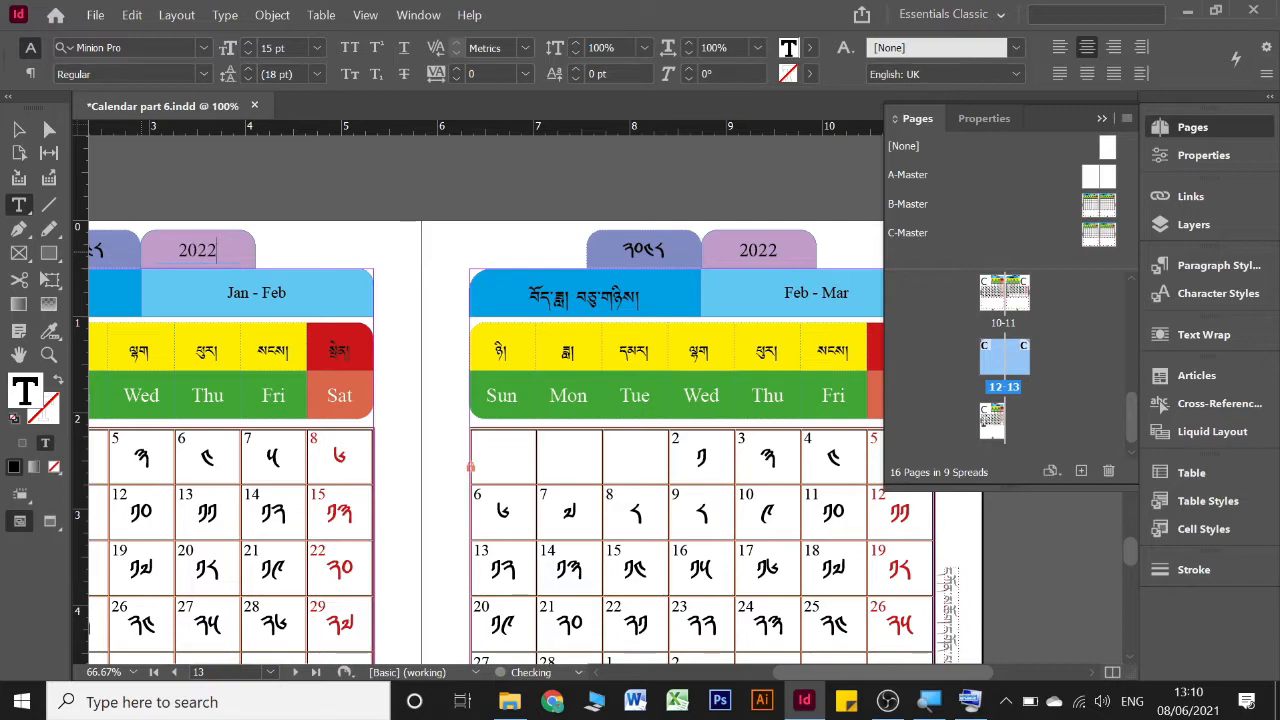
Examine the year tabs and the areas below the date grids from the Nov - Dec page through the Mar - Apr page
scroll(800, 245, "up", 10)
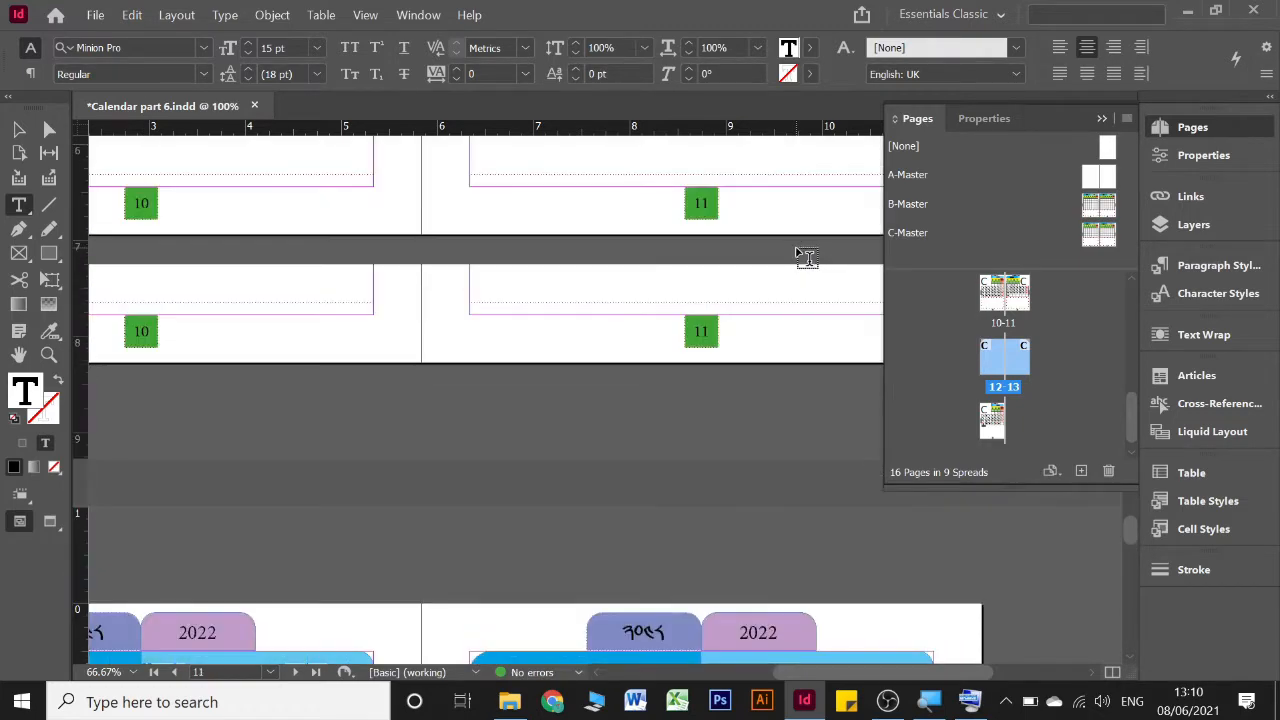
scroll(807, 258, "down", 4)
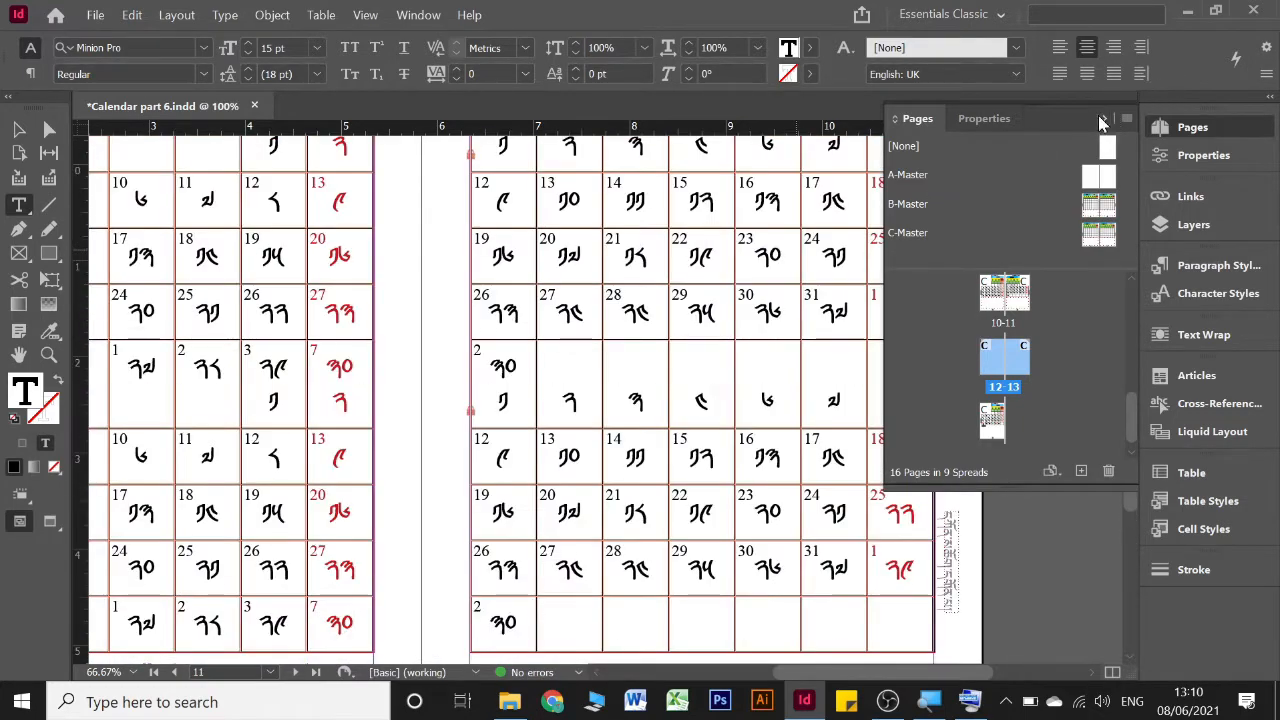
left_click(1102, 121)
key("Escape")
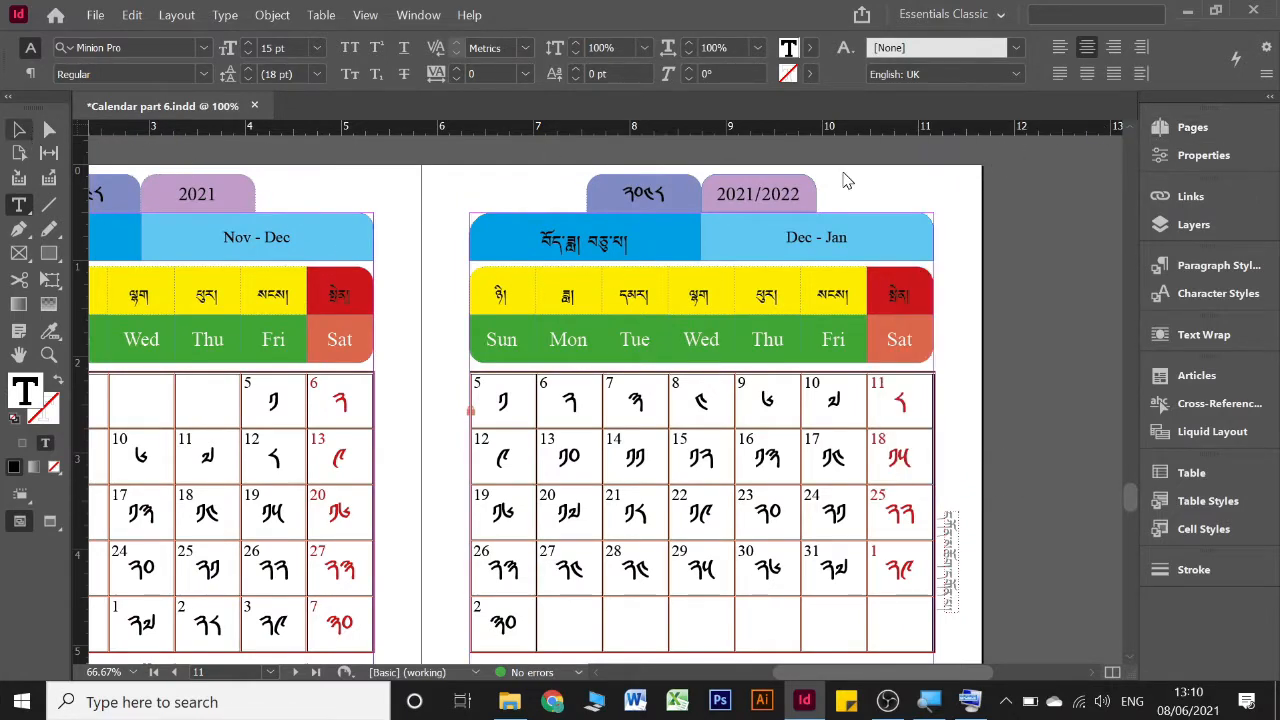
left_click(1030, 237)
scroll(1030, 237, "left", 2)
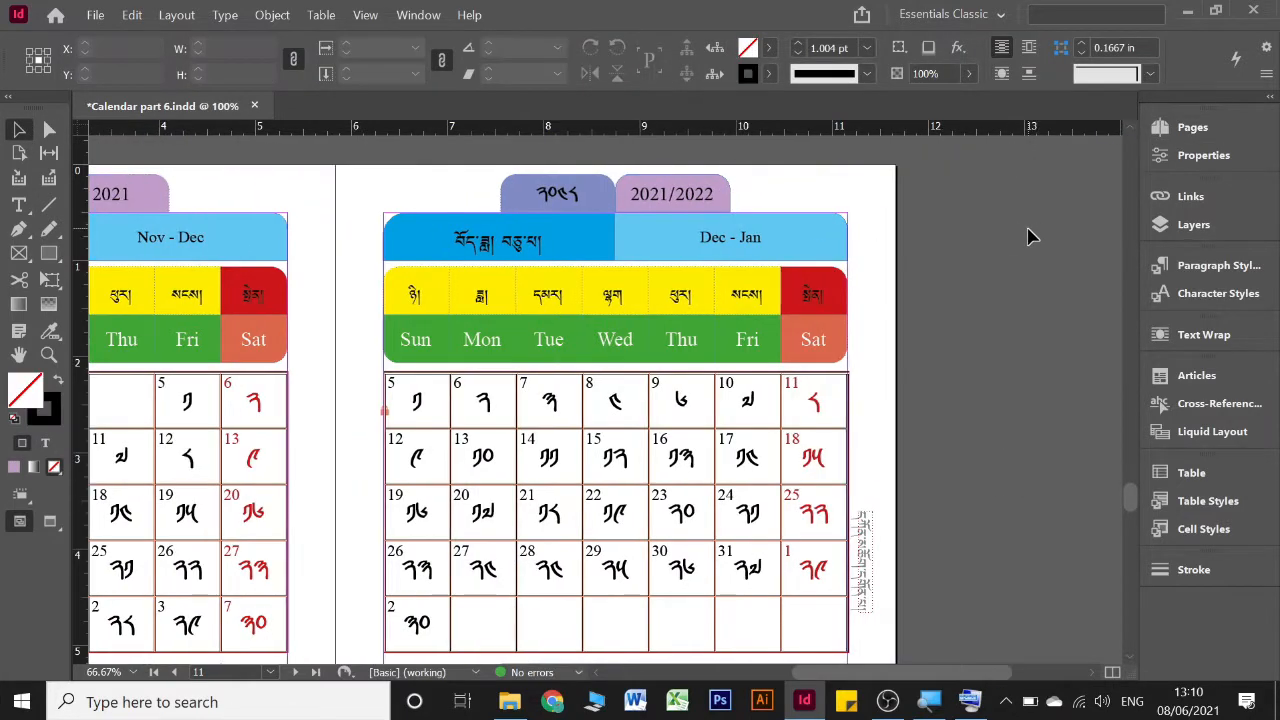
scroll(1028, 228, "left", 1)
scroll(1028, 228, "down", 1)
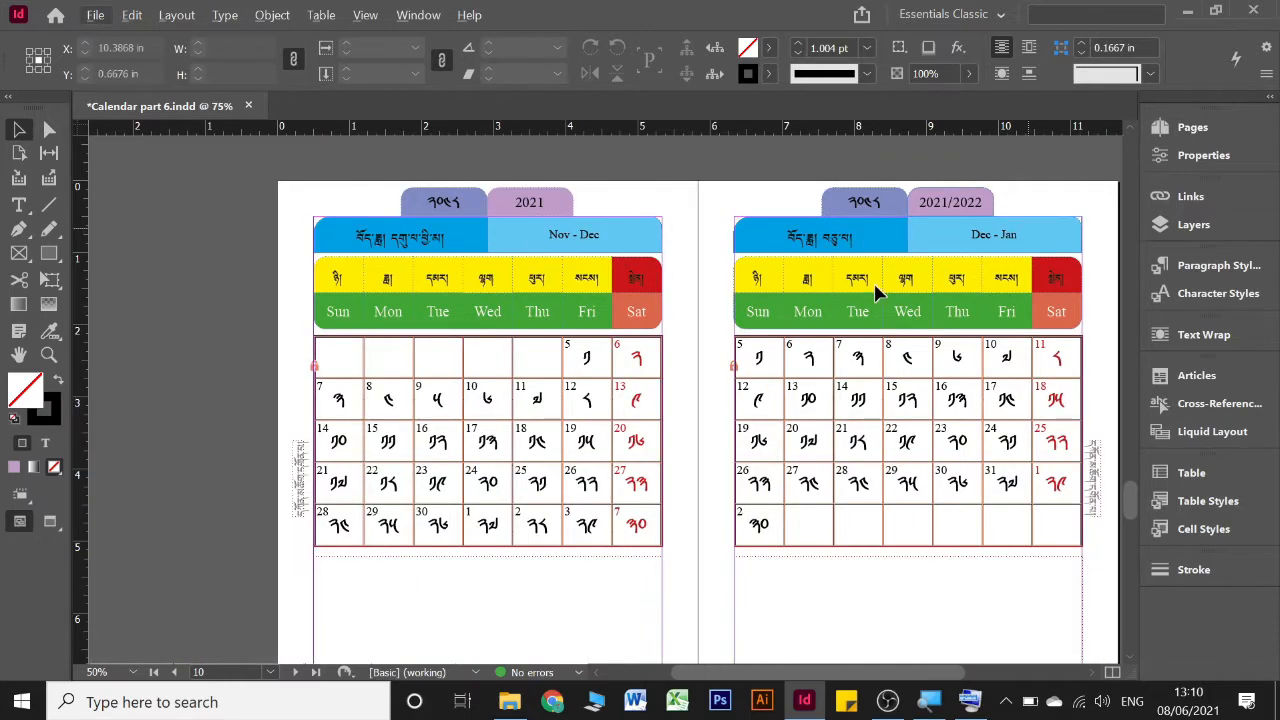
scroll(874, 285, "down", 1)
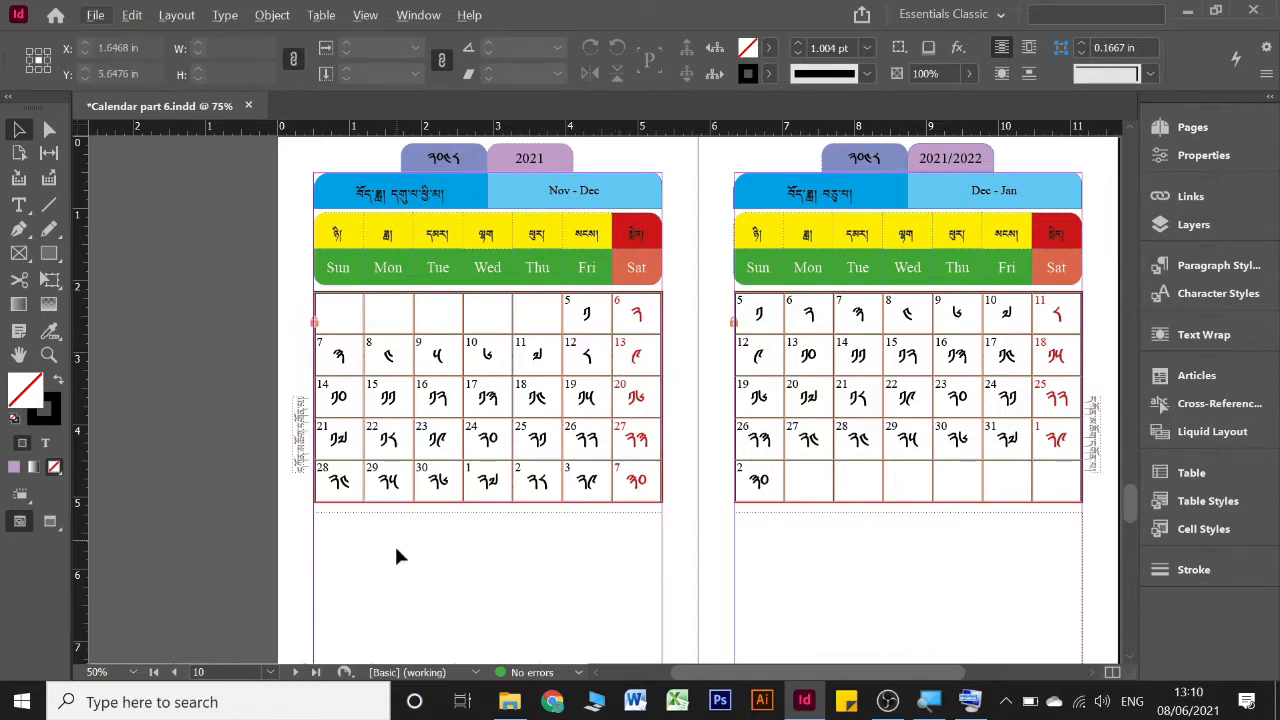
scroll(600, 470, "down", 3)
scroll(600, 475, "down", 1)
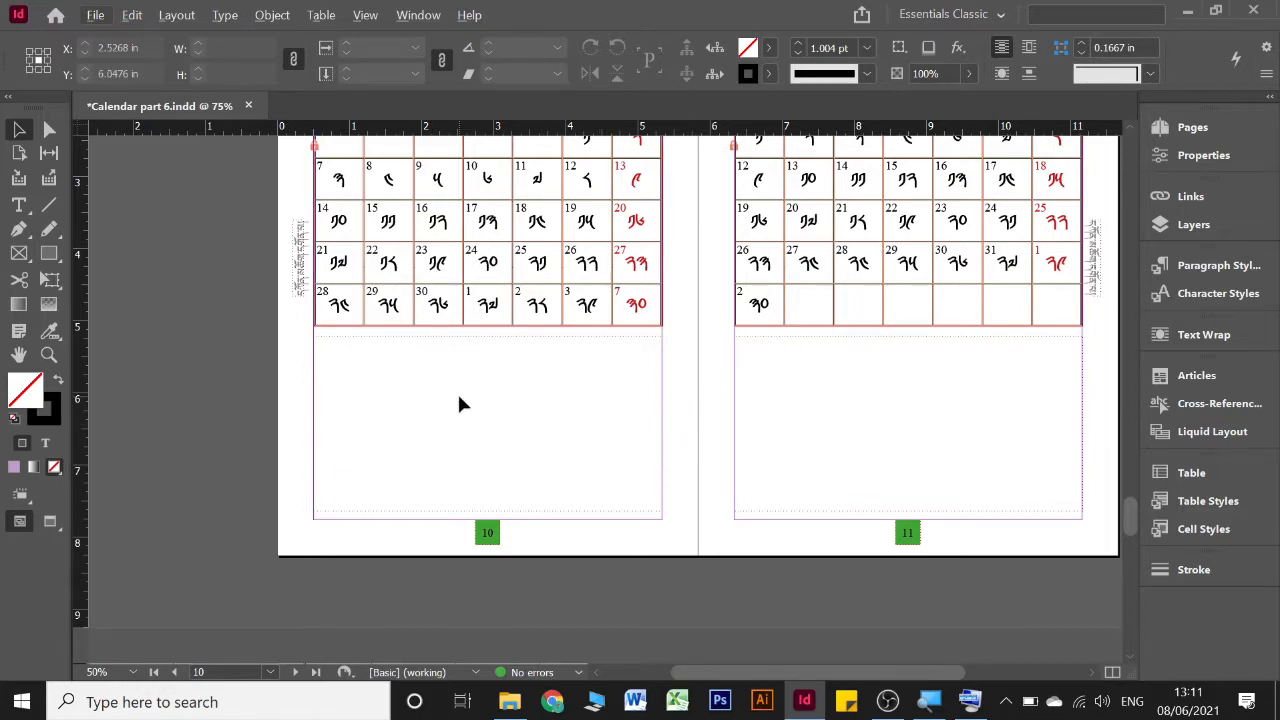
scroll(462, 398, "up", 2)
scroll(468, 398, "up", 1)
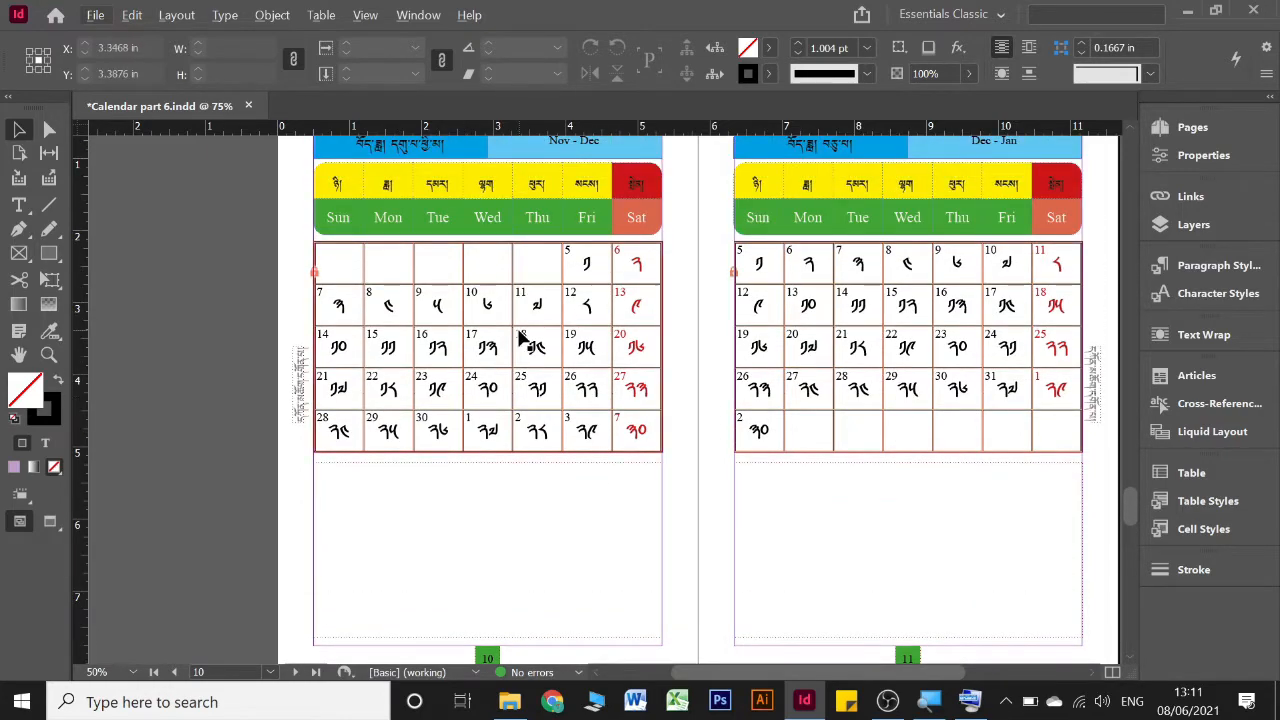
scroll(520, 342, "down", 2)
scroll(520, 340, "down", 10)
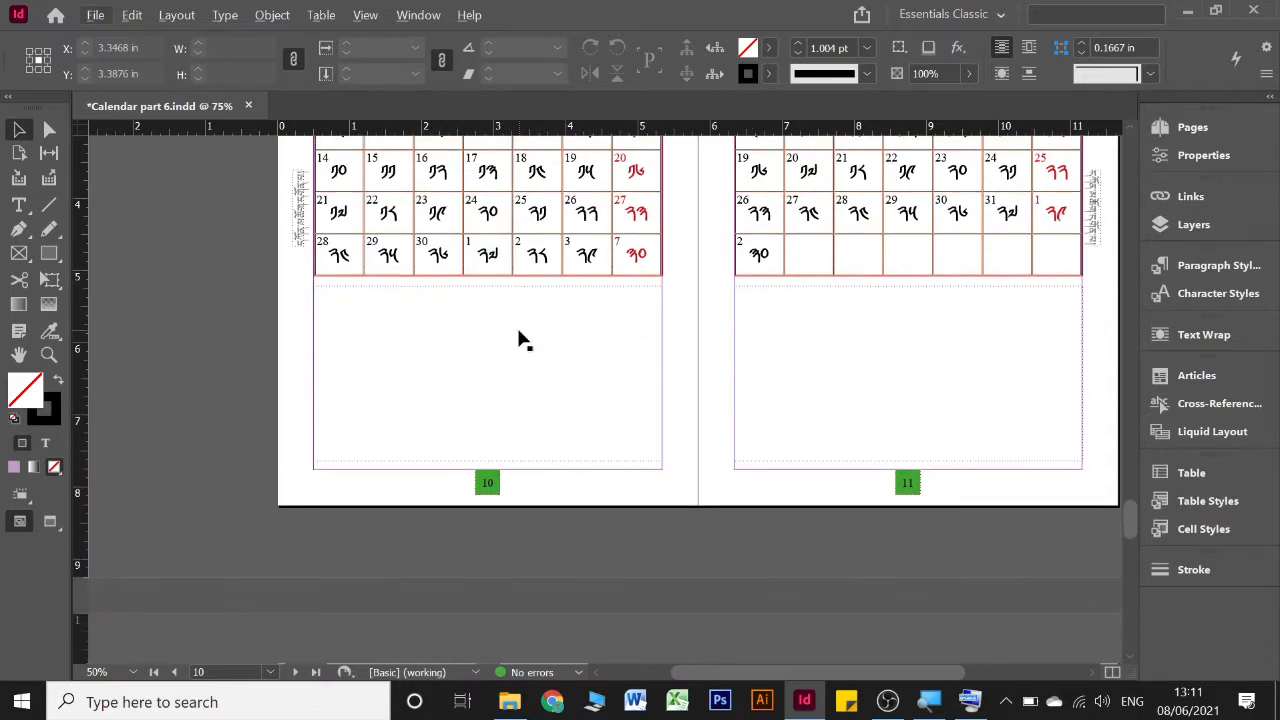
scroll(520, 340, "down", 10)
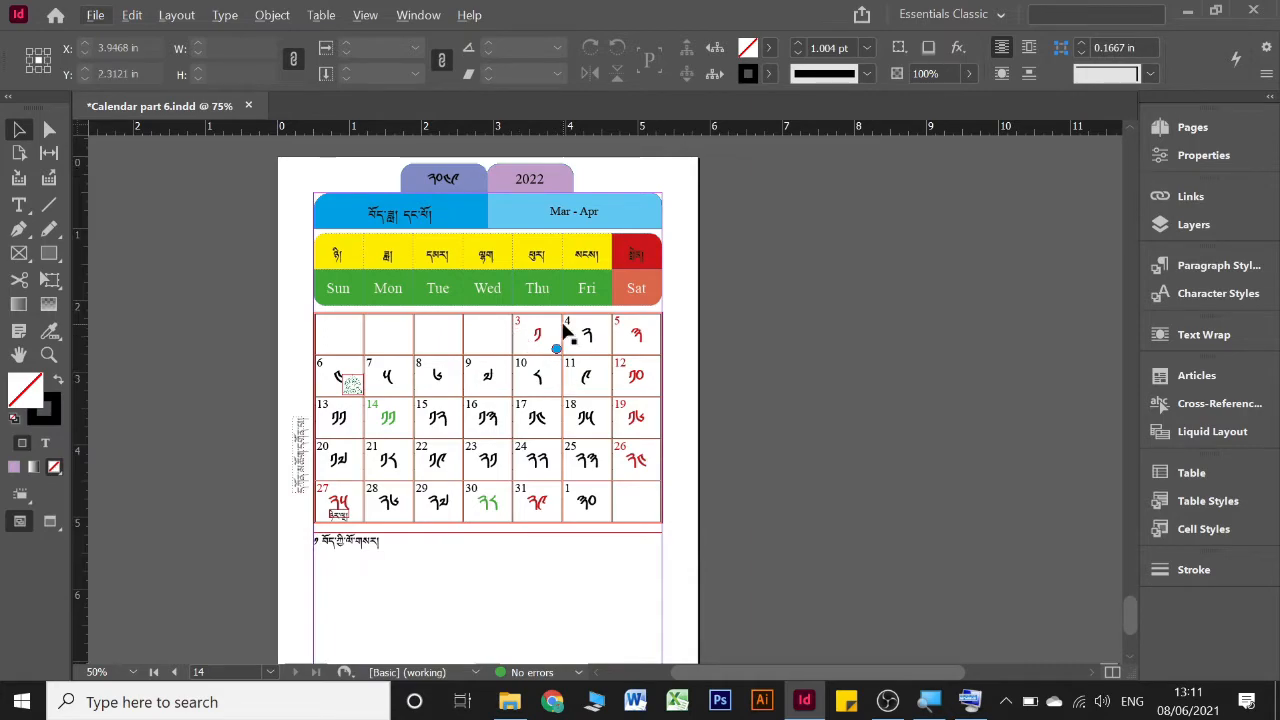
Add a new page after page 14 and apply the [None] master to it
left_click(1161, 124)
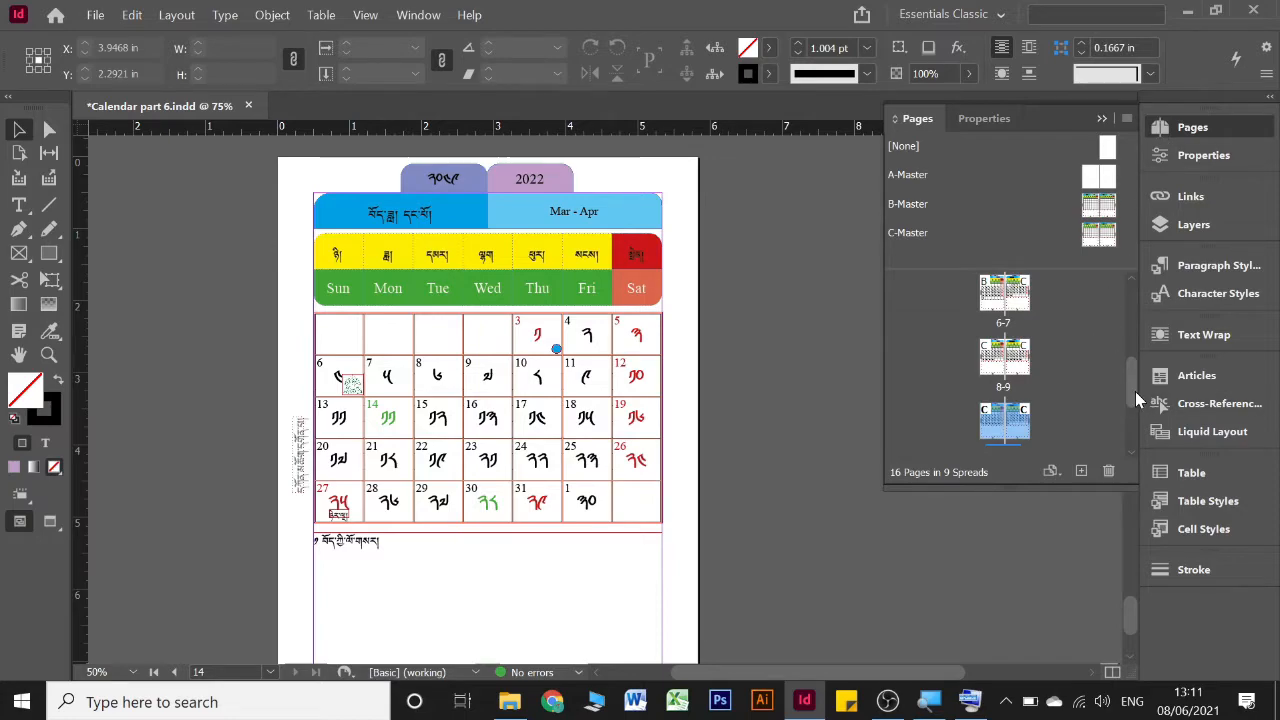
left_click_drag(1135, 391, 1128, 437)
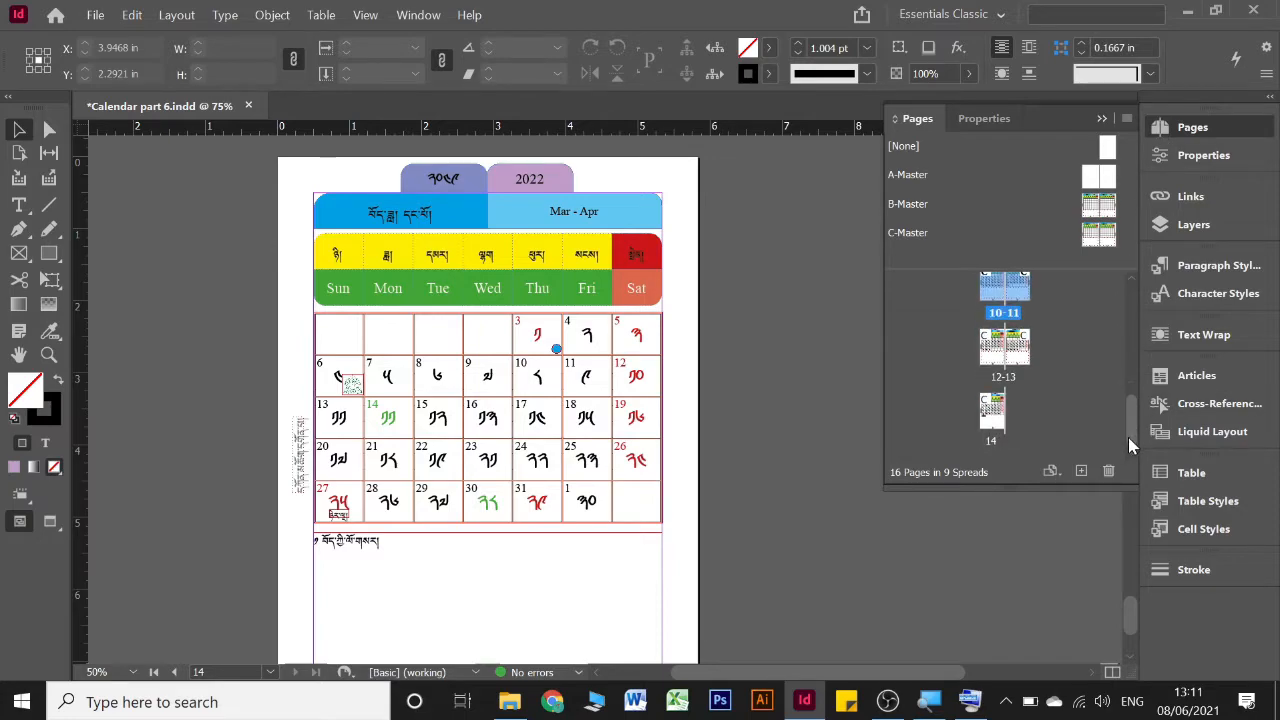
double_click(1001, 406)
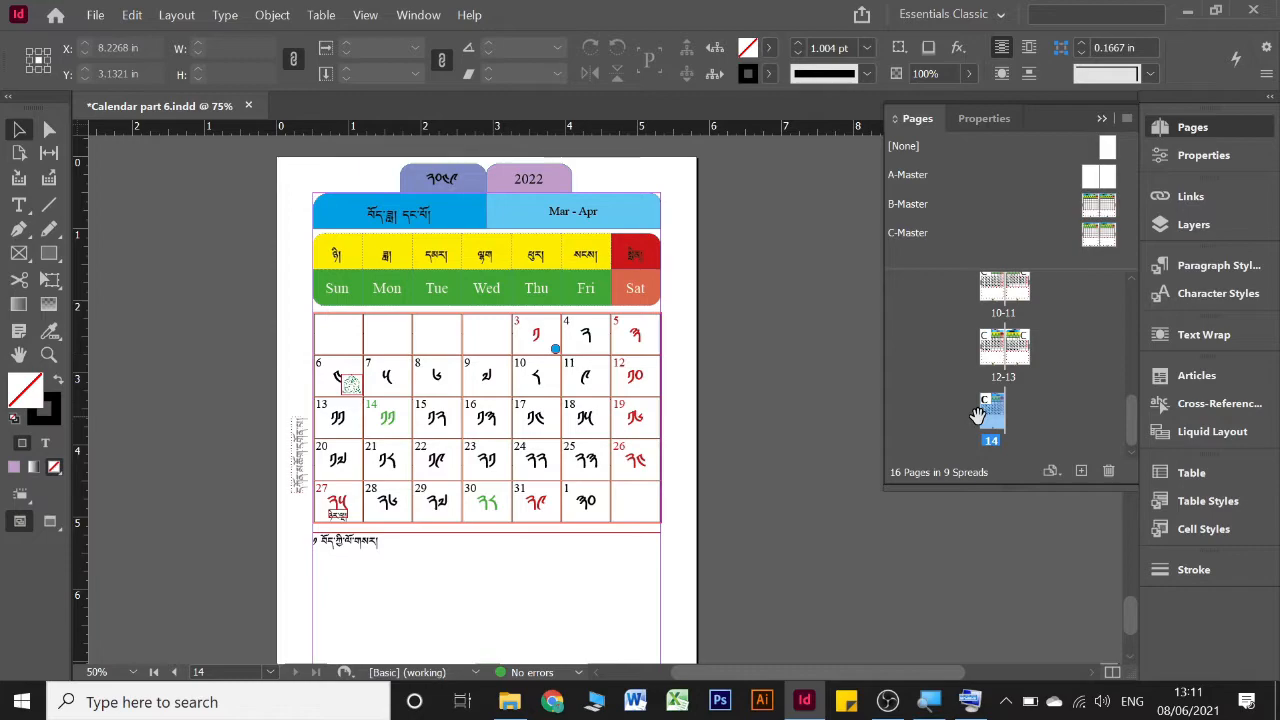
left_click(1081, 471)
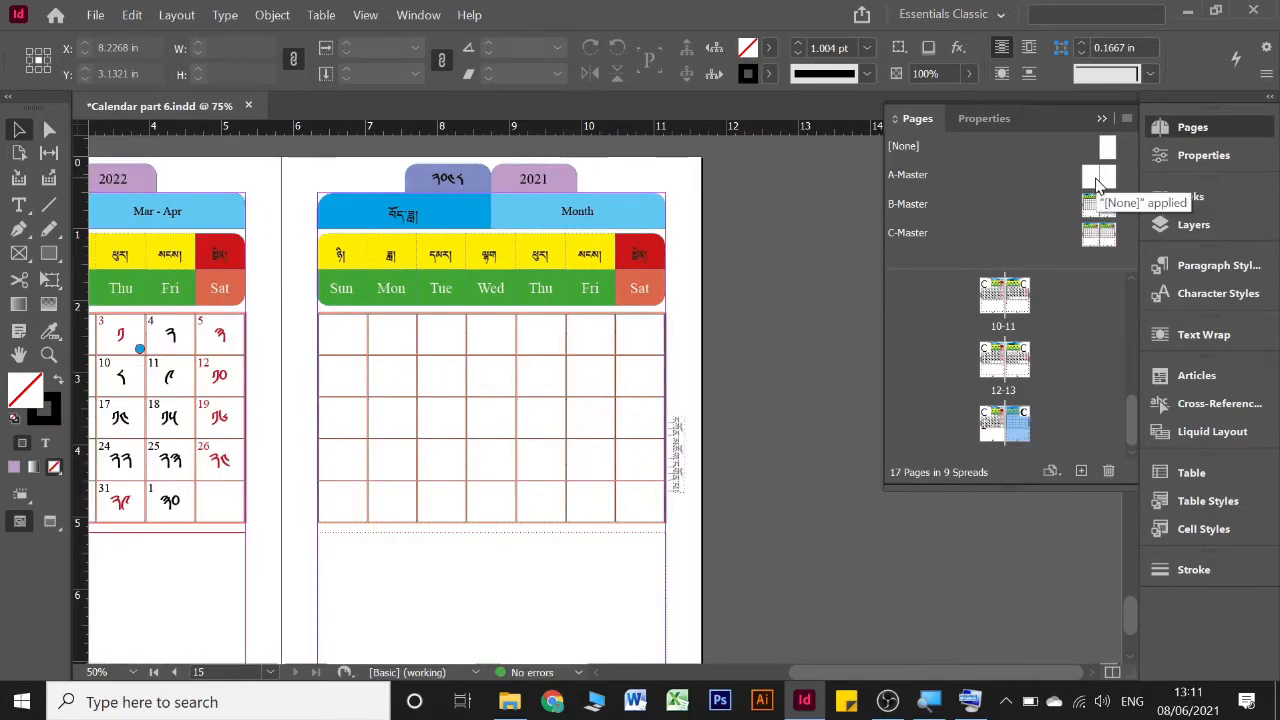
left_click_drag(1097, 185, 1025, 430)
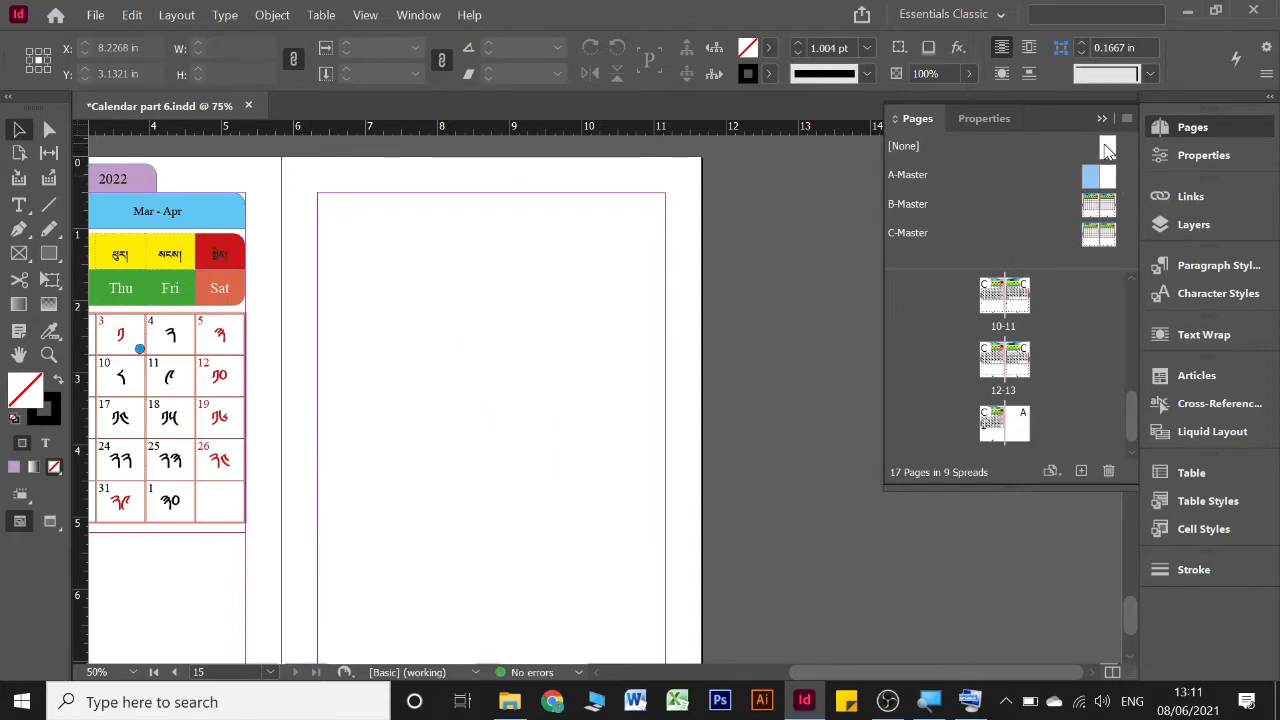
left_click_drag(1107, 148, 1017, 440)
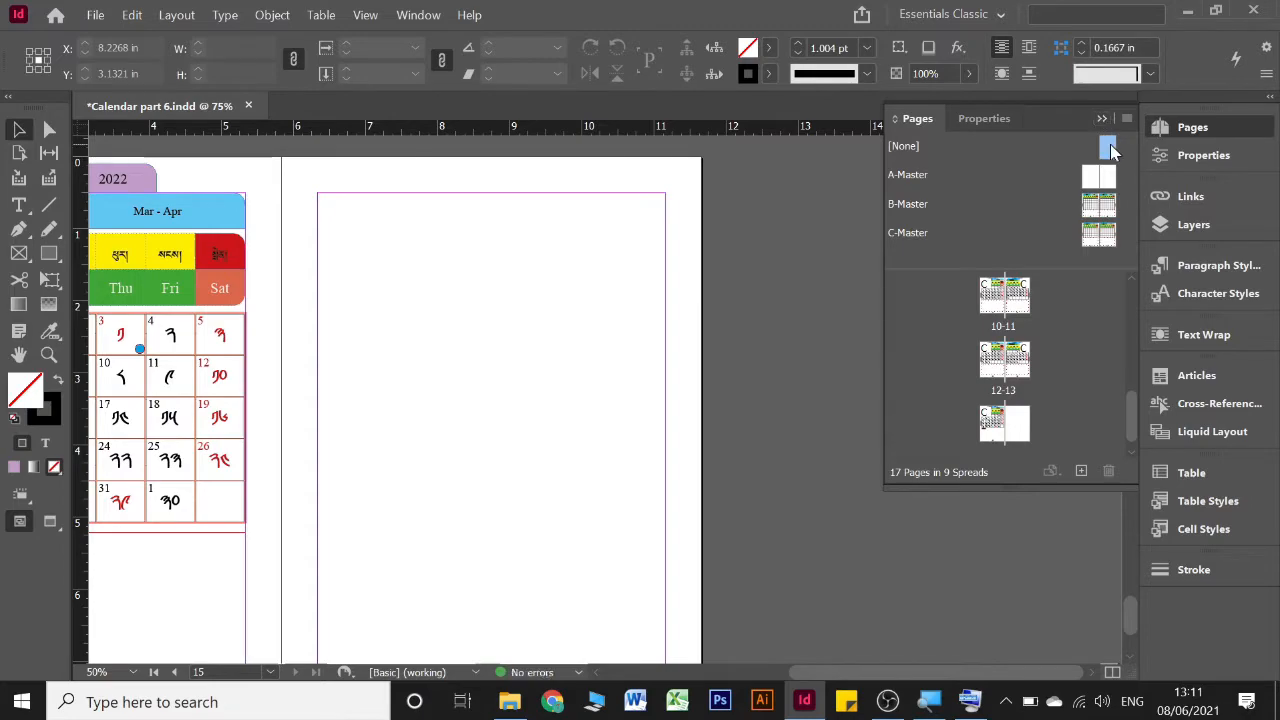
Add another page after page 15 and apply A-Master to it
double_click(1024, 432)
left_click(1080, 472)
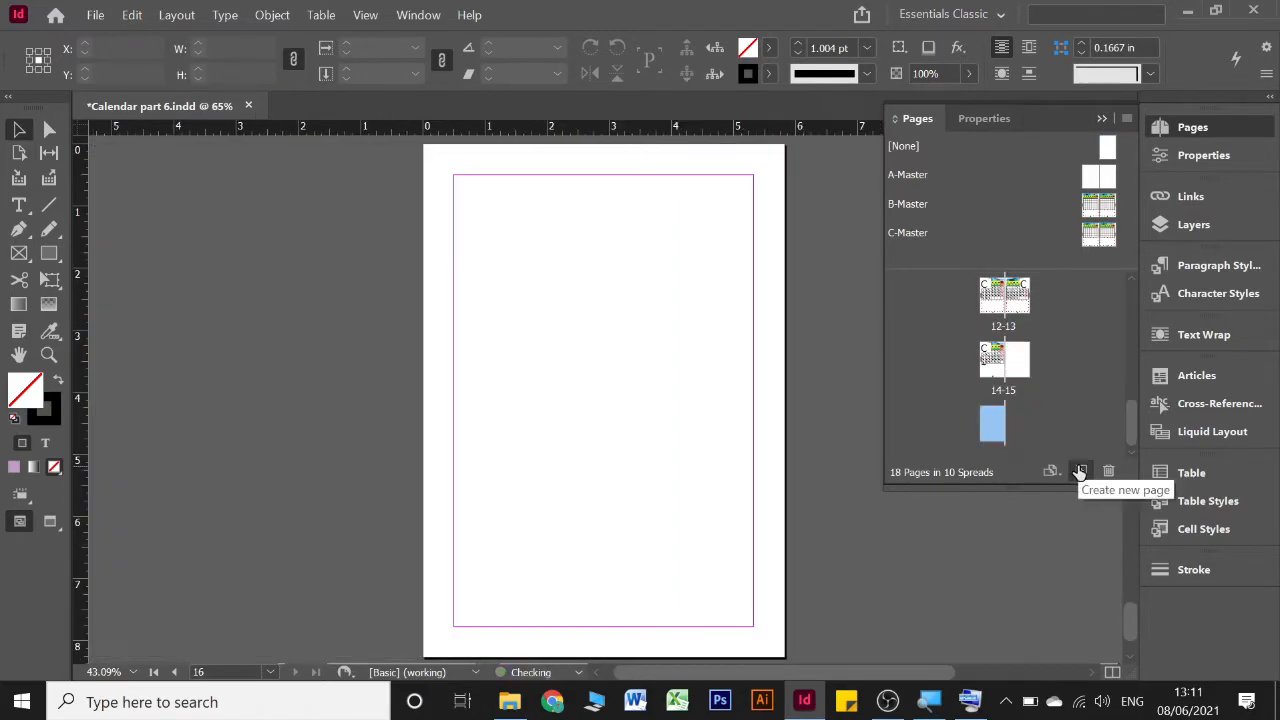
left_click_drag(1107, 177, 1000, 422)
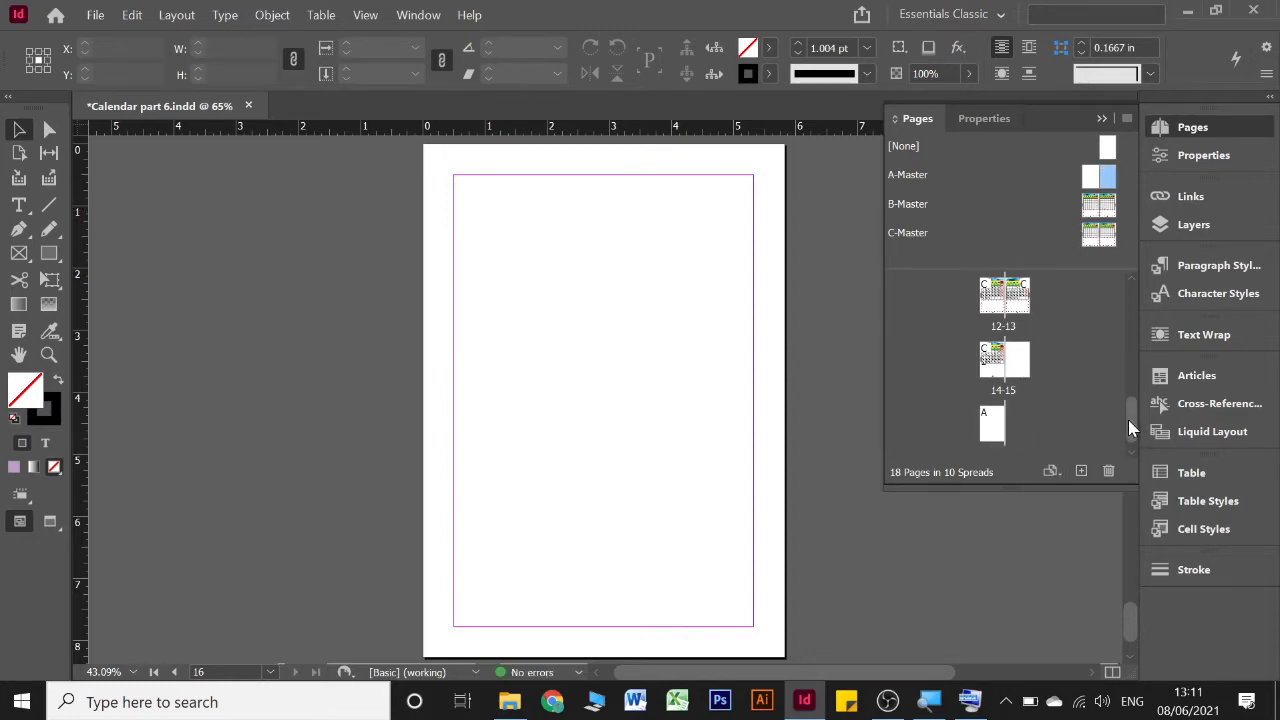
Replace the A-Master on the blank page 2 with the [None] master
left_click_drag(1128, 421, 1125, 292)
left_click(1023, 302)
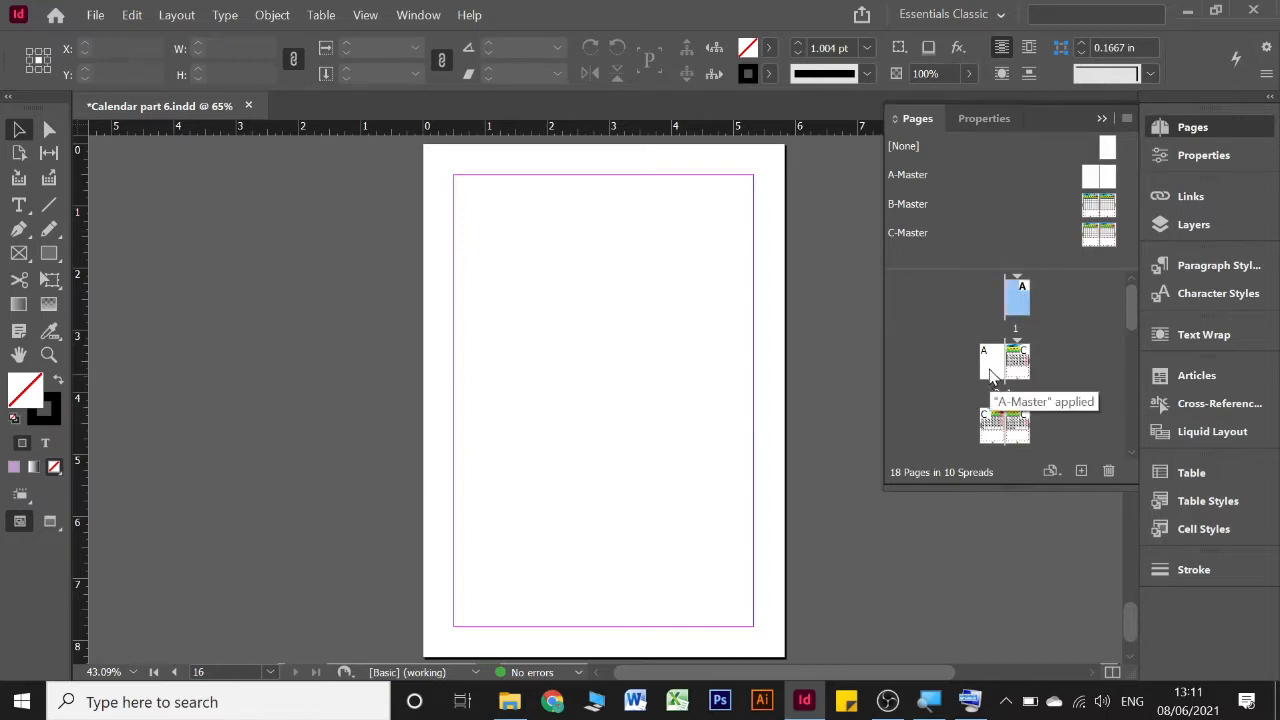
left_click(991, 363)
left_click_drag(1108, 150, 993, 362)
Open the A-Master spread for editing with both of its pages in view
double_click(1020, 302)
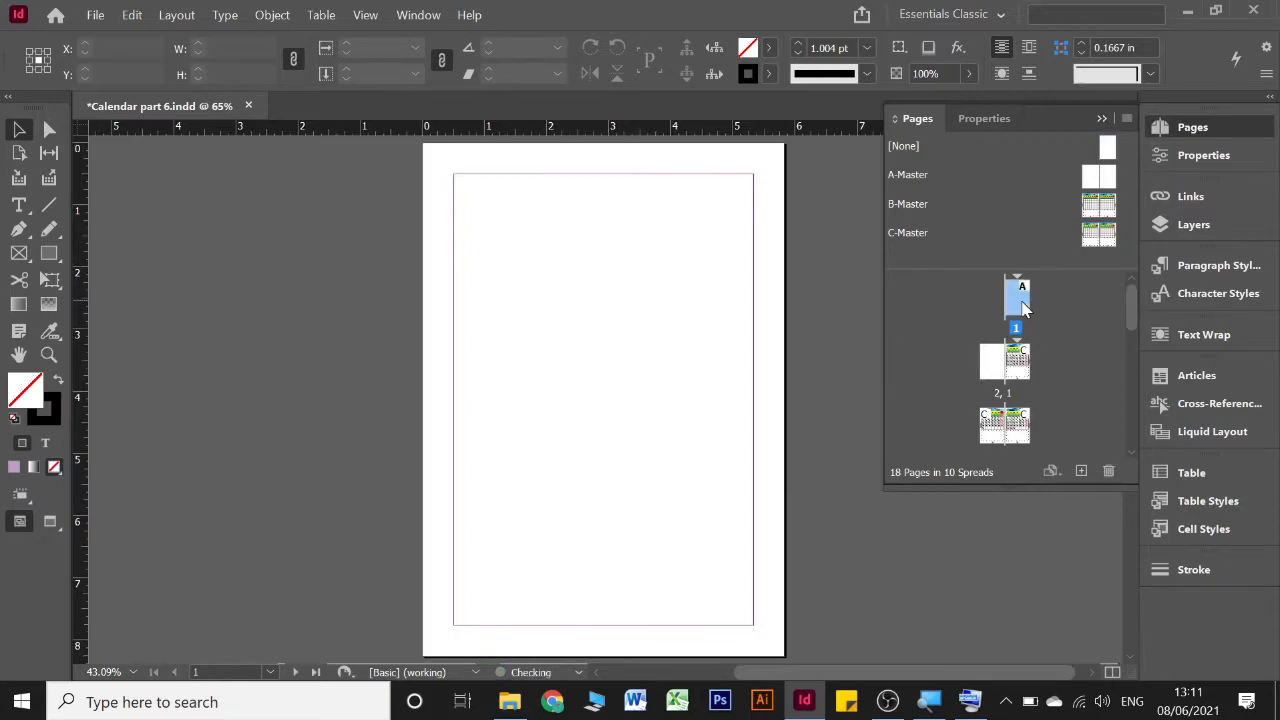
left_click(1100, 177)
double_click(1100, 177)
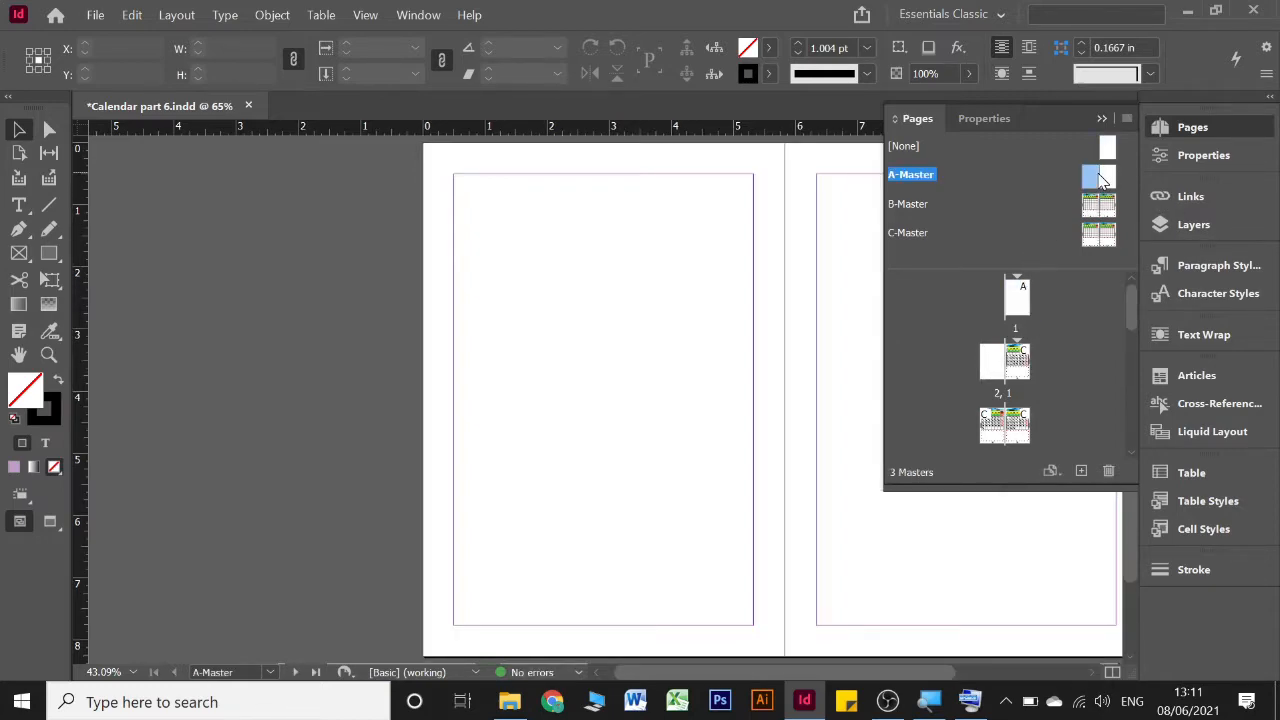
left_click(1102, 119)
scroll(770, 278, "right", 5)
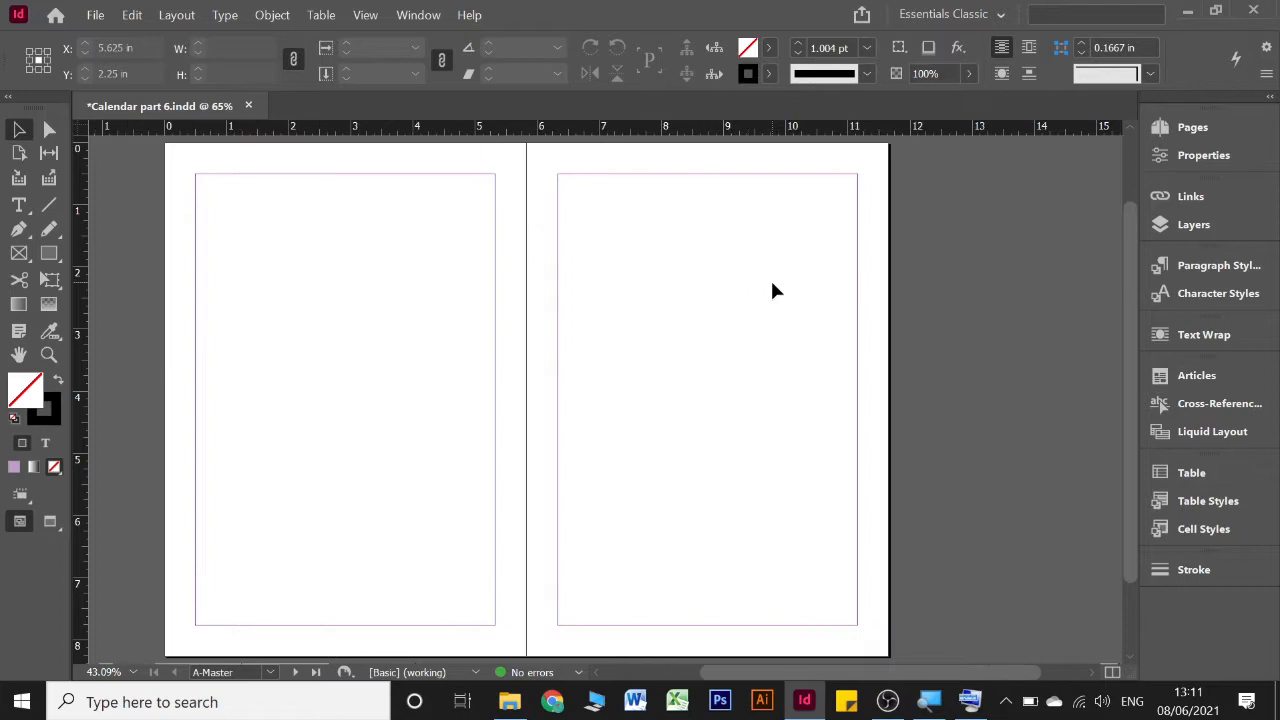
Draw a rectangle about 11.65 by 8.27 in over both A-Master pages and set its stroke to None
left_click(55, 257)
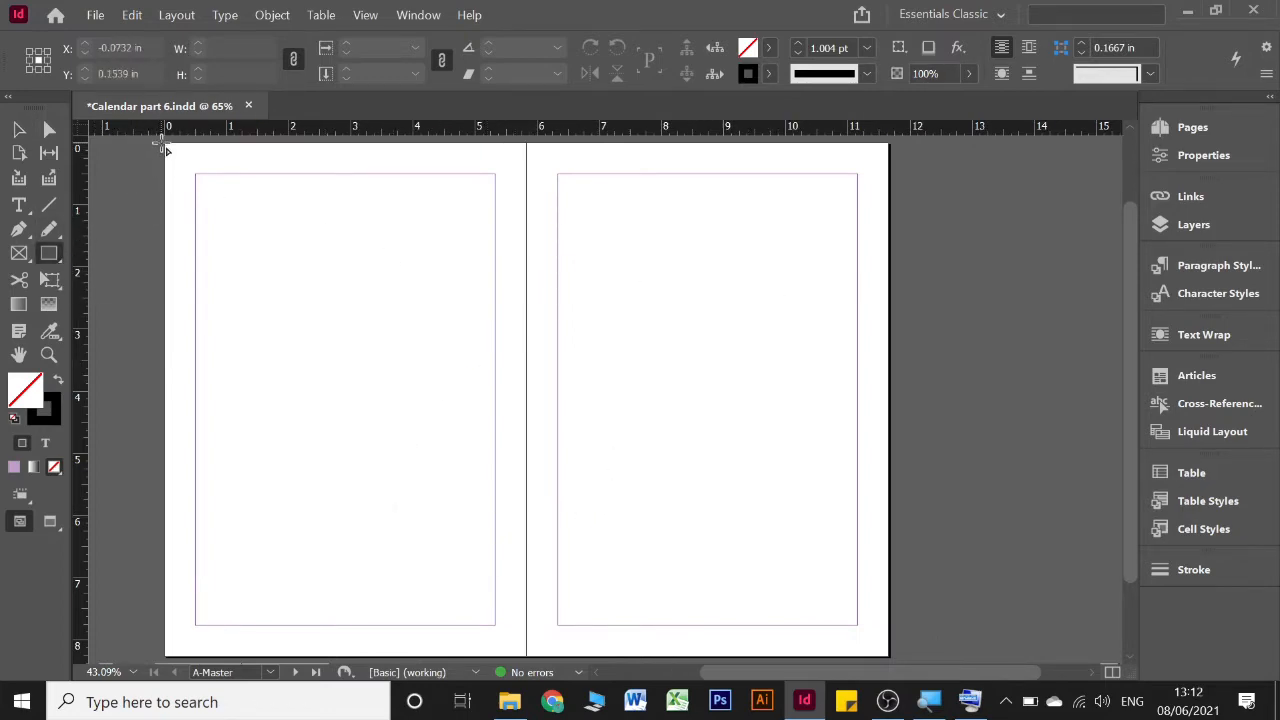
mouse_move(168, 148)
left_mouse_down()
mouse_move(180, 175)
mouse_move(398, 290)
mouse_move(688, 418)
mouse_move(894, 623)
mouse_move(893, 657)
left_mouse_up()
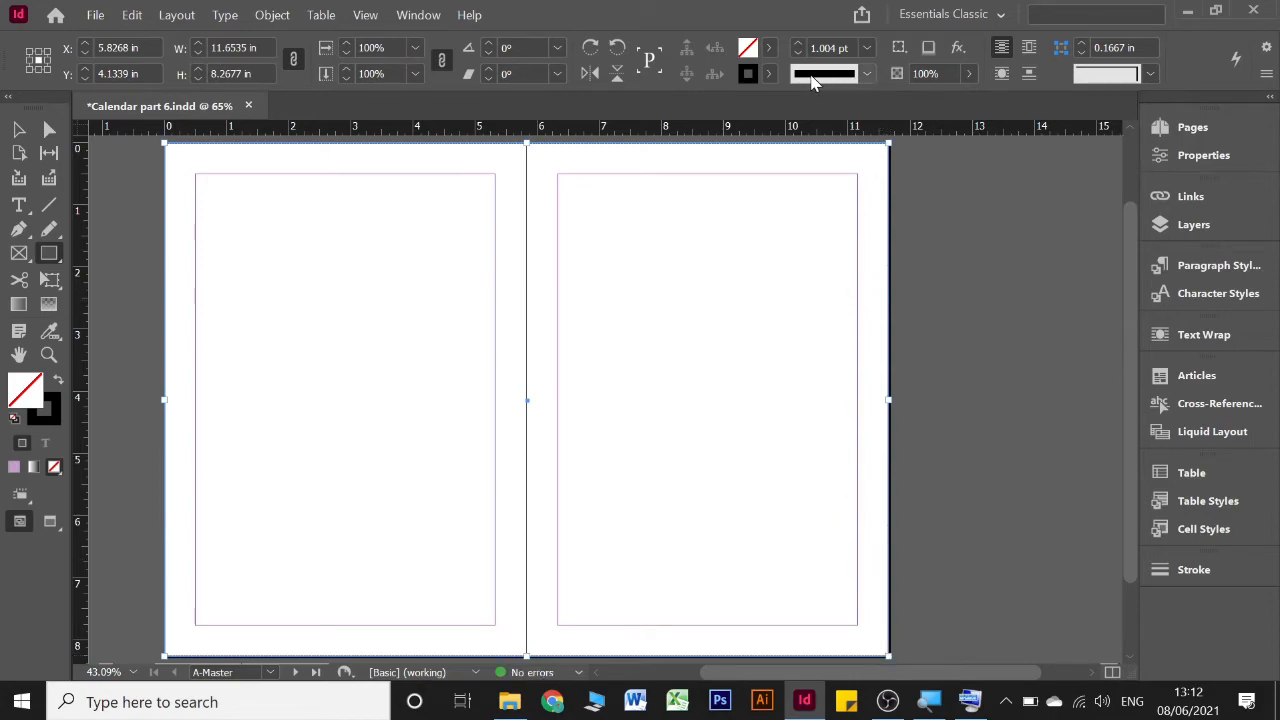
left_click(767, 76)
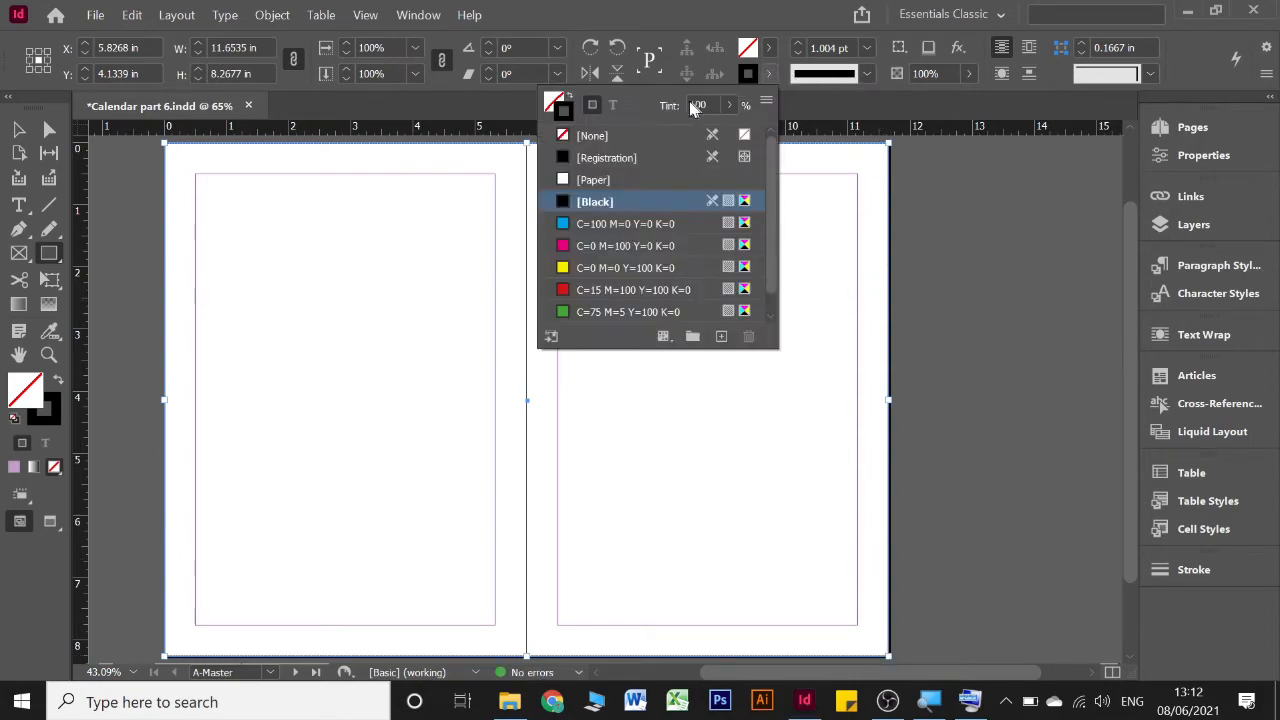
left_click(642, 133)
left_click(767, 76)
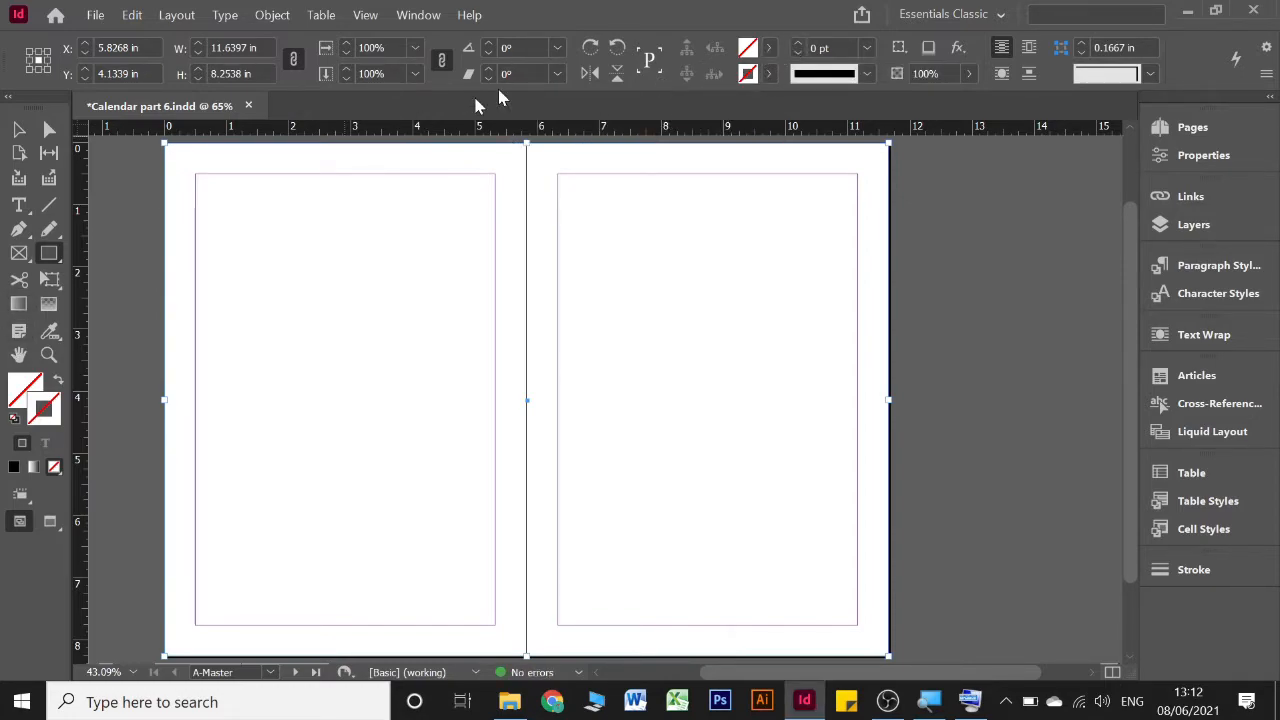
Fill the A-Master rectangle with a white-to-black linear gradient running diagonally across the spread at about -17.2°
left_click(770, 48)
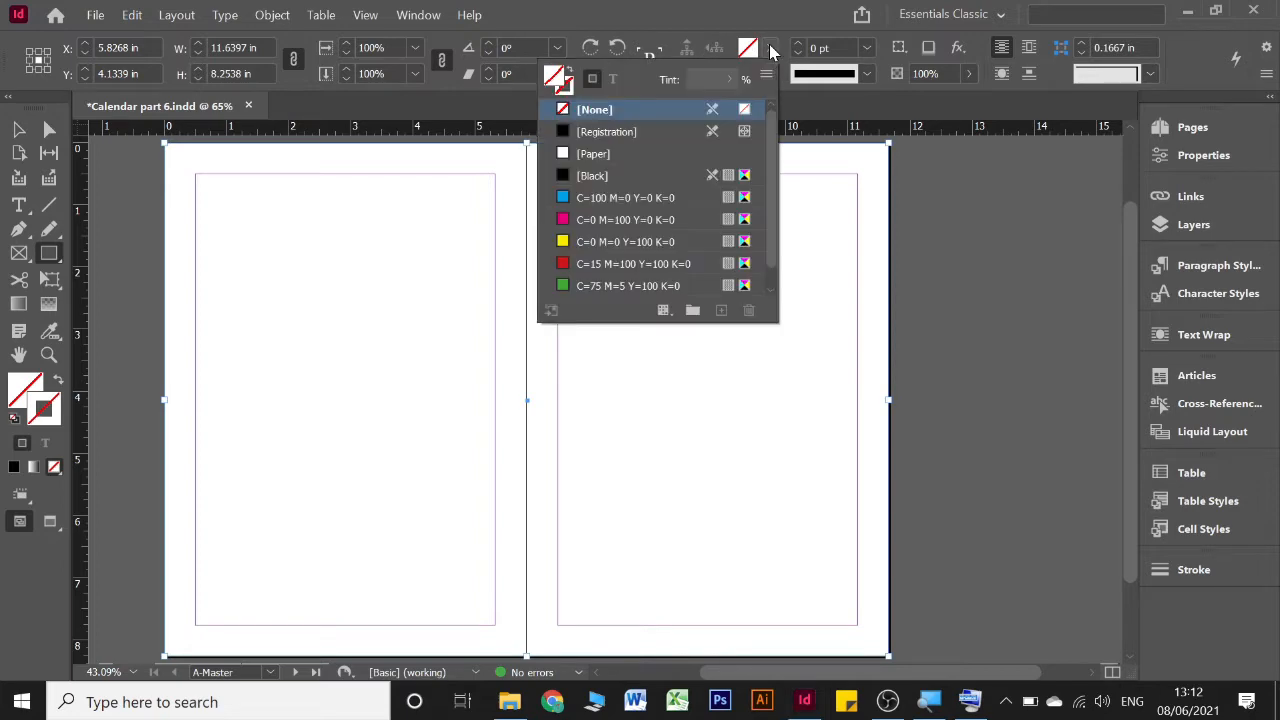
left_click(13, 310)
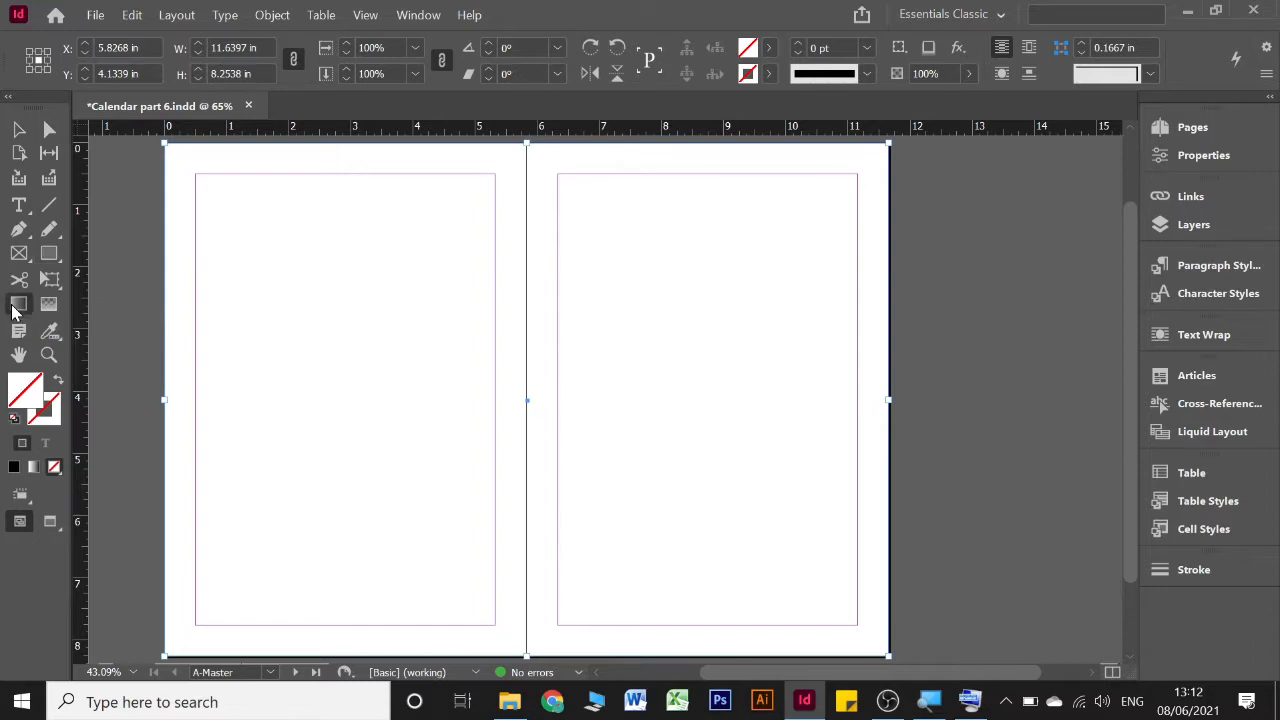
left_click_drag(258, 241, 709, 380)
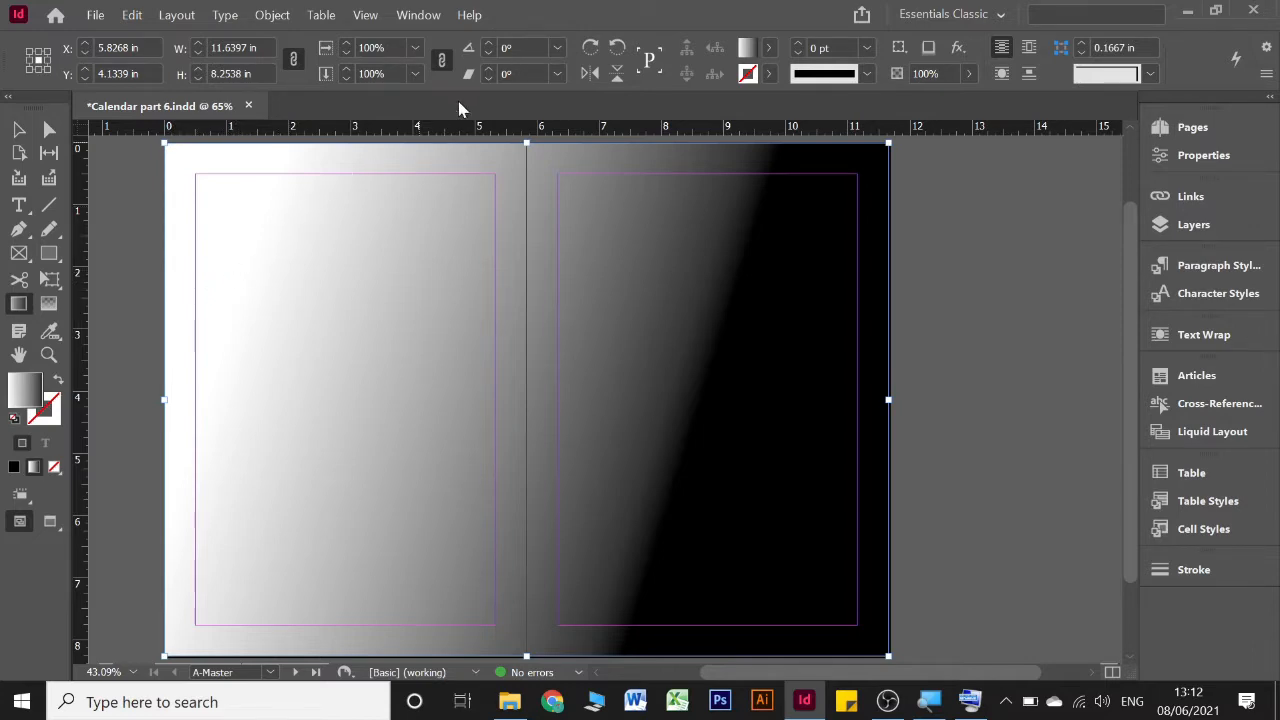
left_click(769, 48)
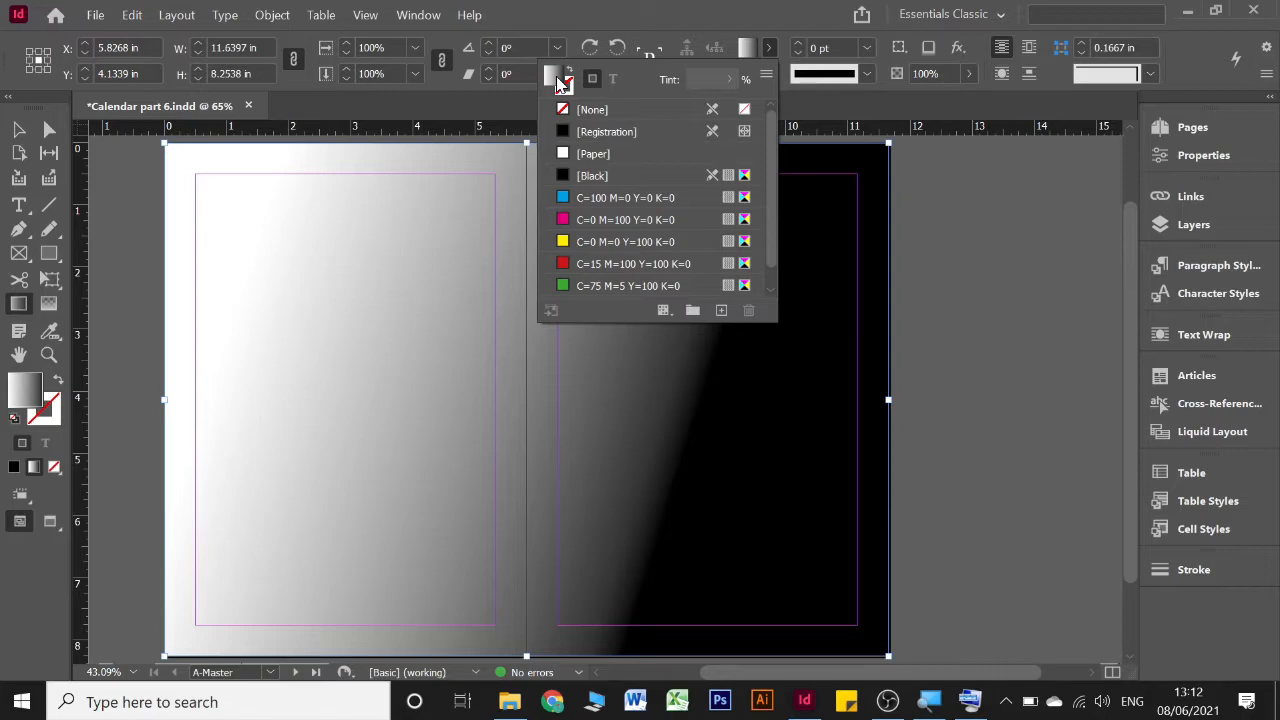
left_click(563, 85)
left_click(33, 398)
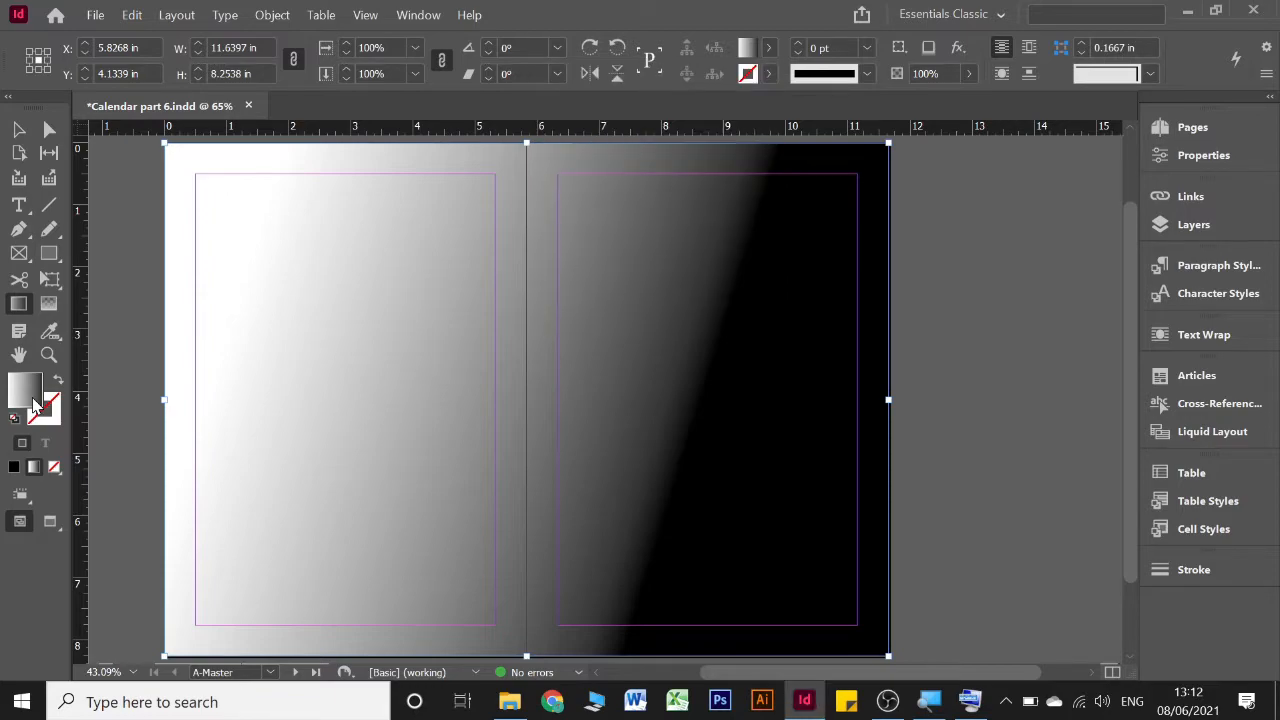
double_click(33, 404)
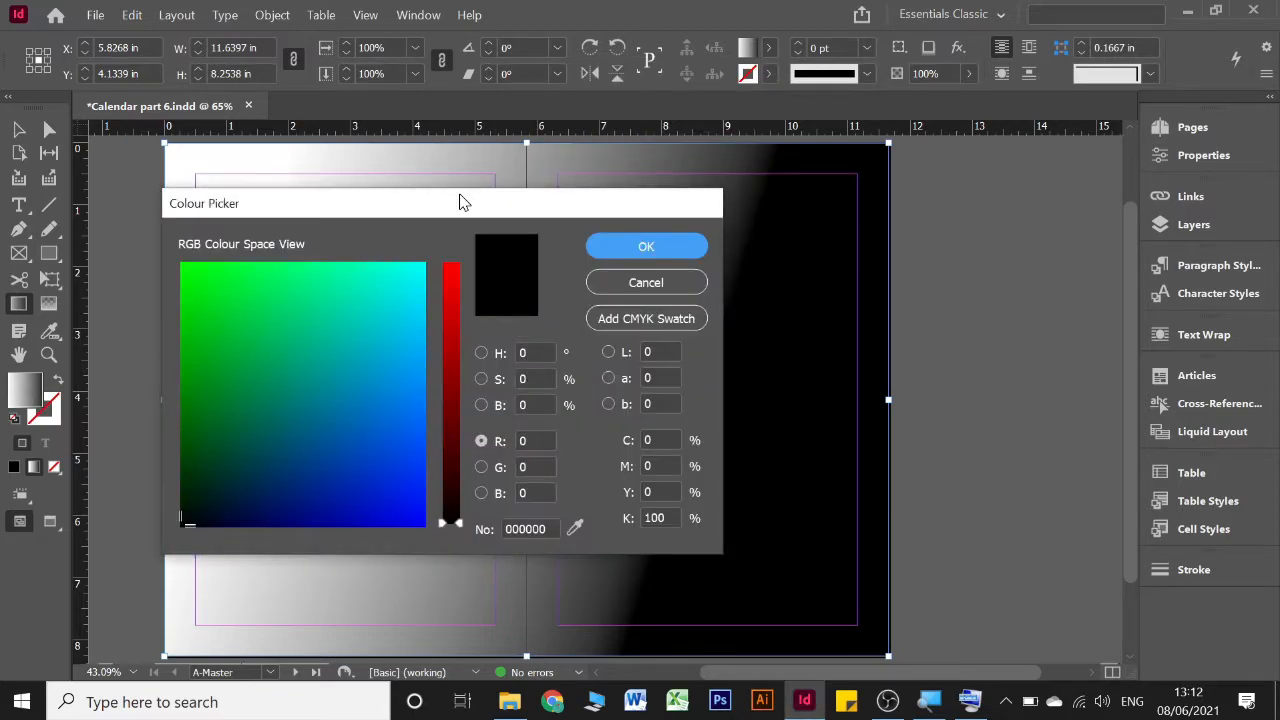
left_click_drag(460, 203, 448, 161)
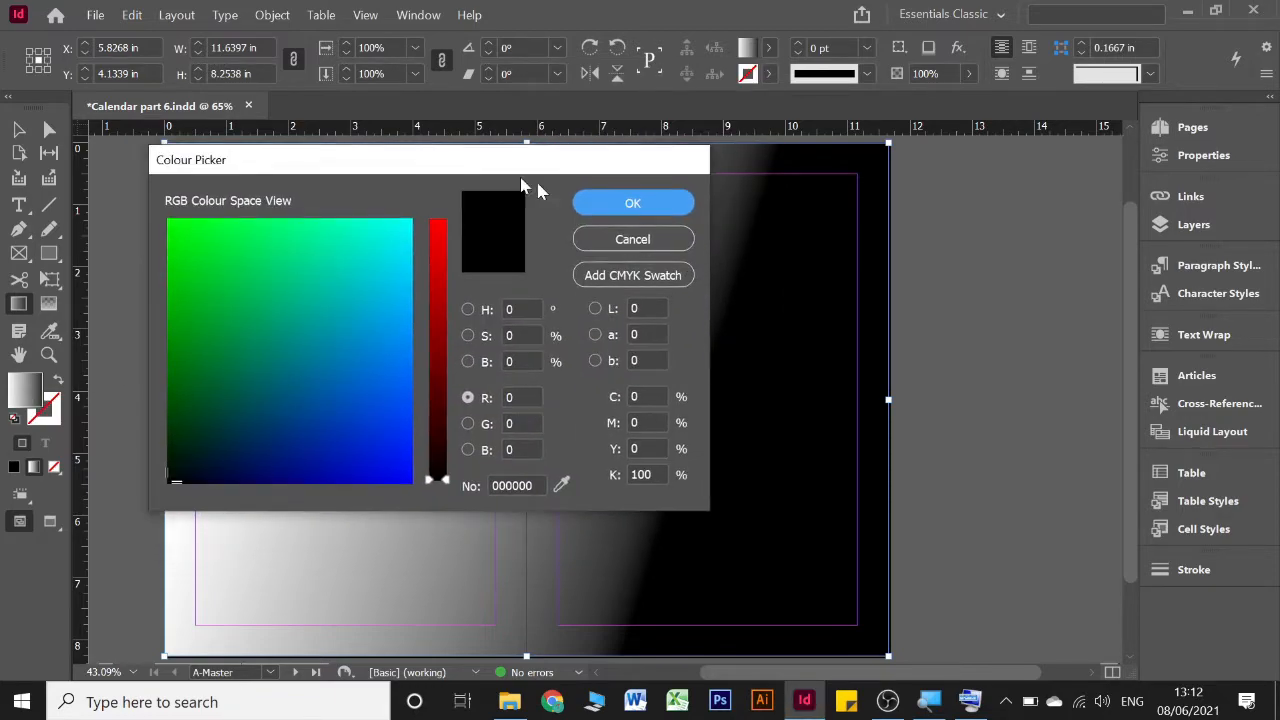
left_click(625, 239)
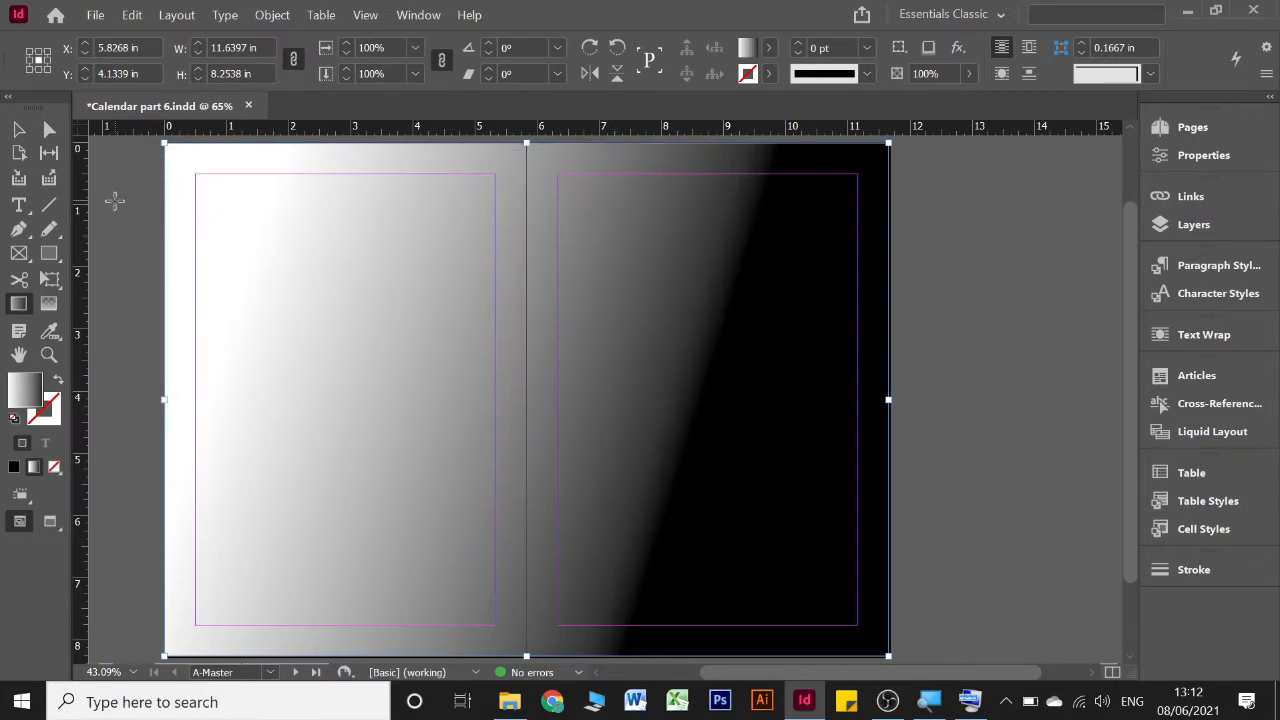
Select the gradient-filled rectangle and bring up its gradient settings, placed beside the spread
left_click(419, 16)
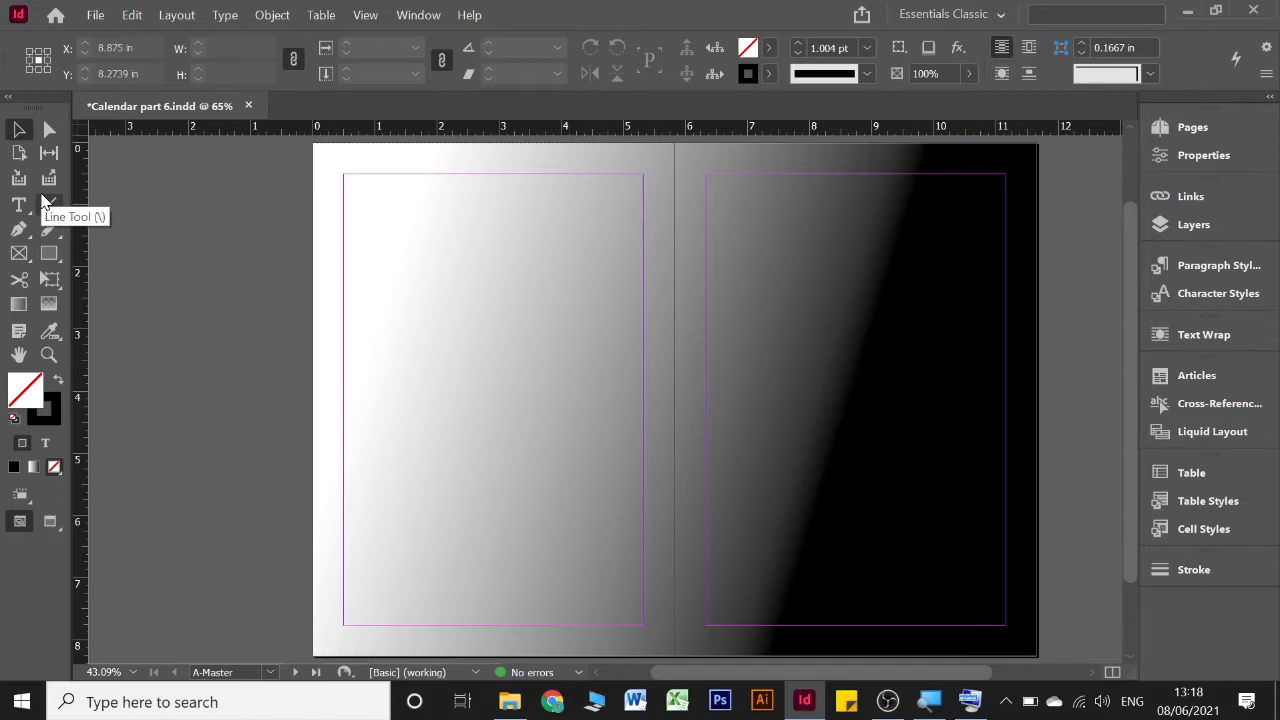
left_click(18, 304)
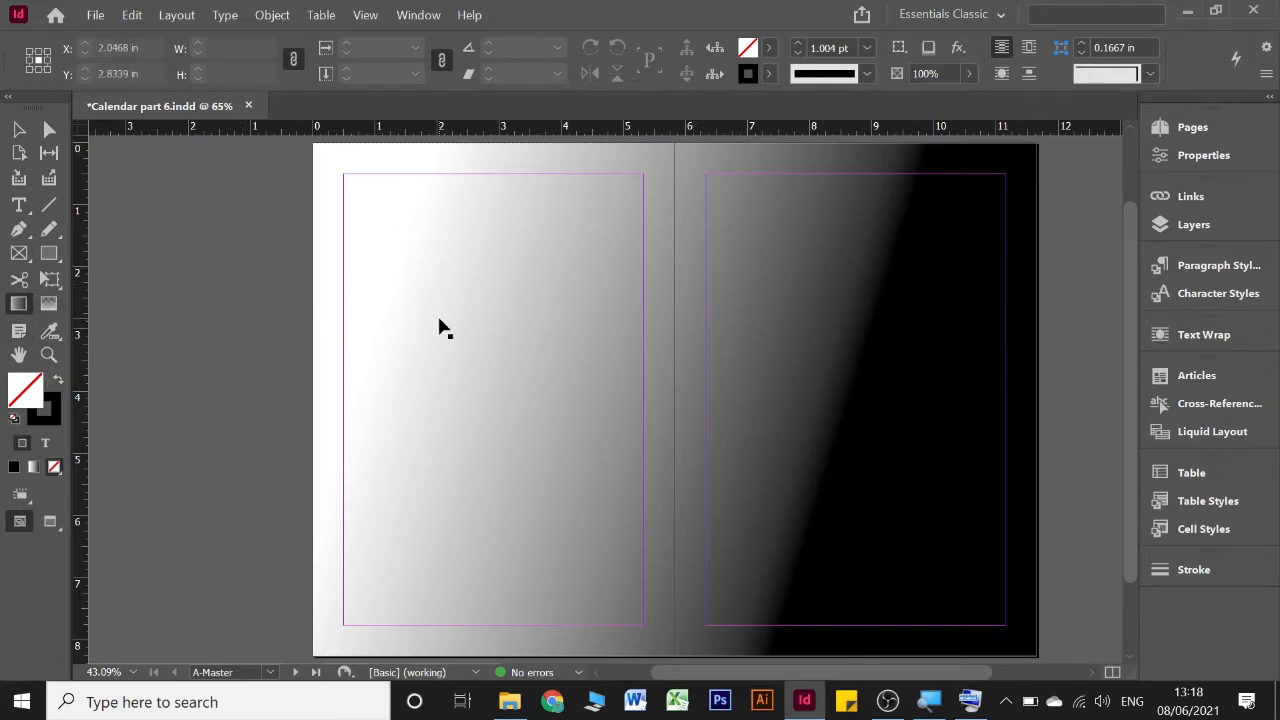
left_click(454, 286)
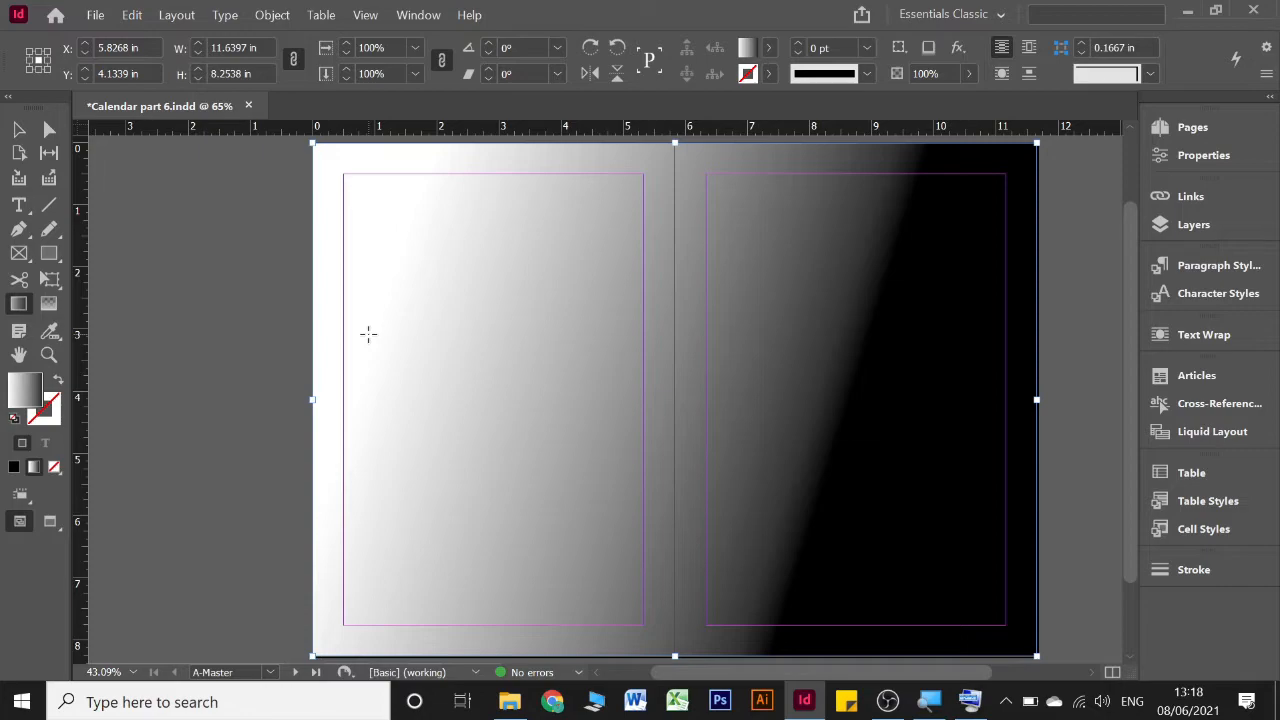
left_click(420, 16)
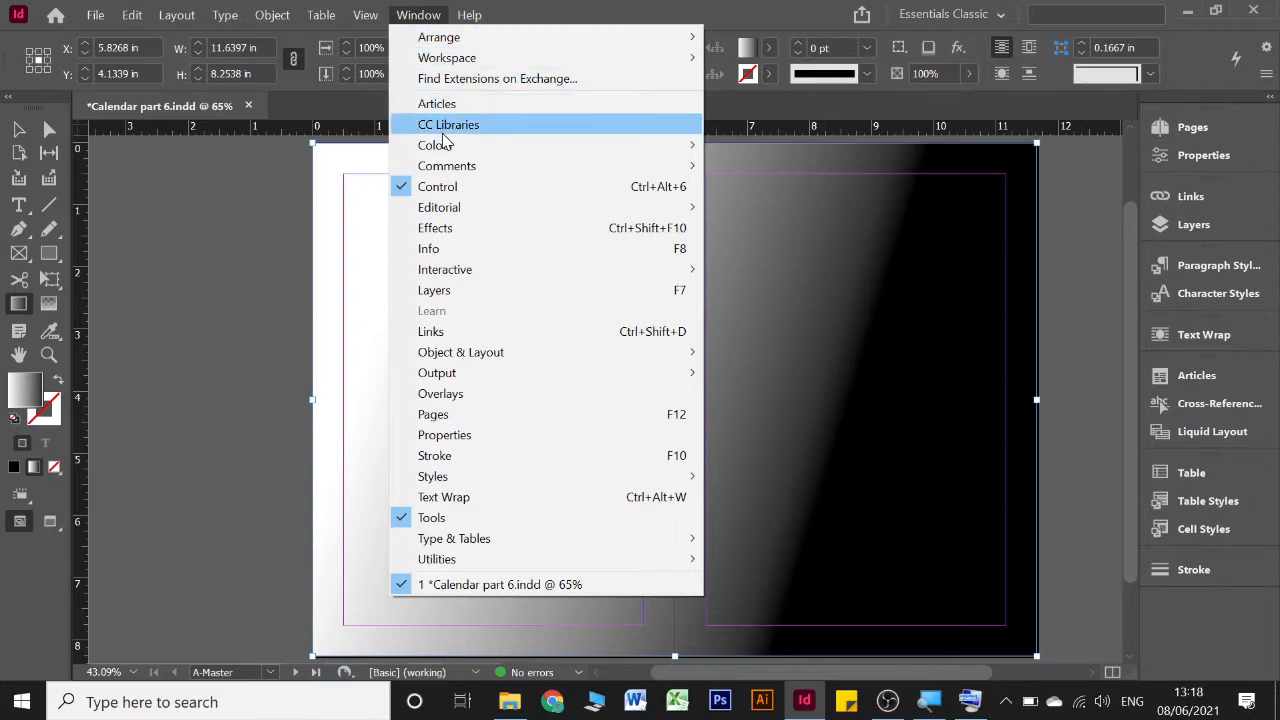
mouse_move(423, 150)
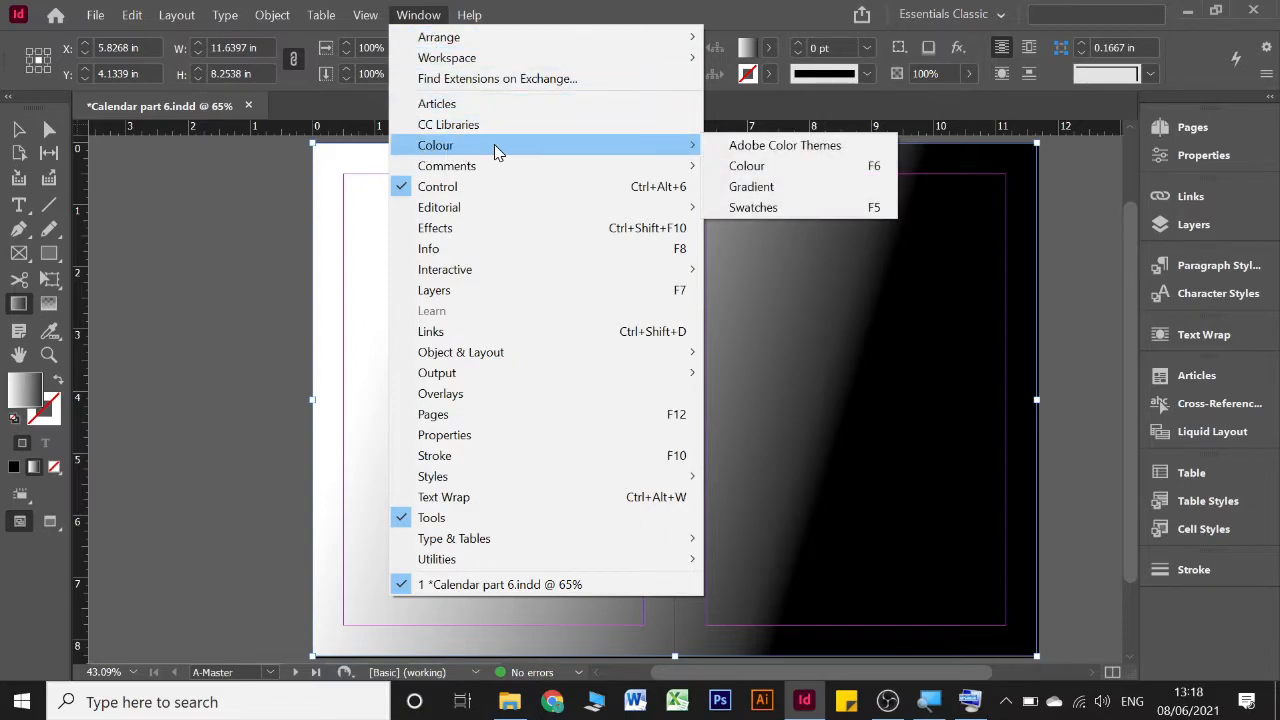
left_click(761, 188)
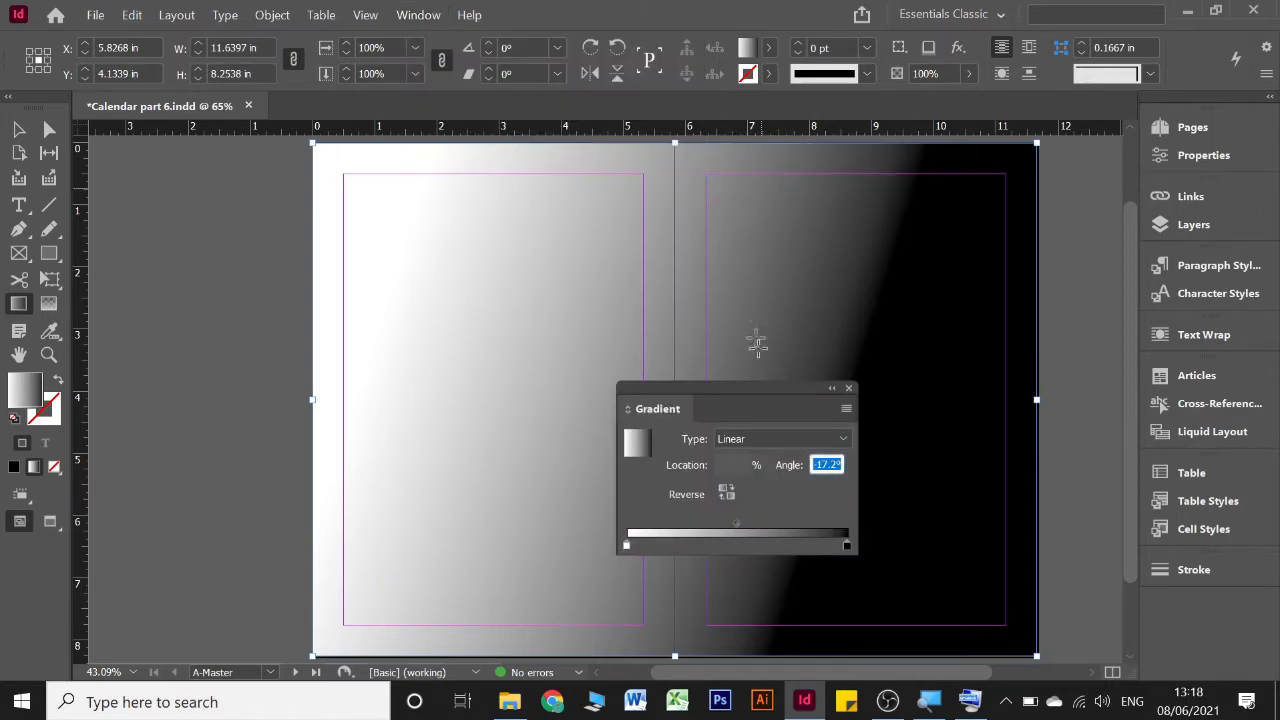
left_click_drag(751, 392, 222, 149)
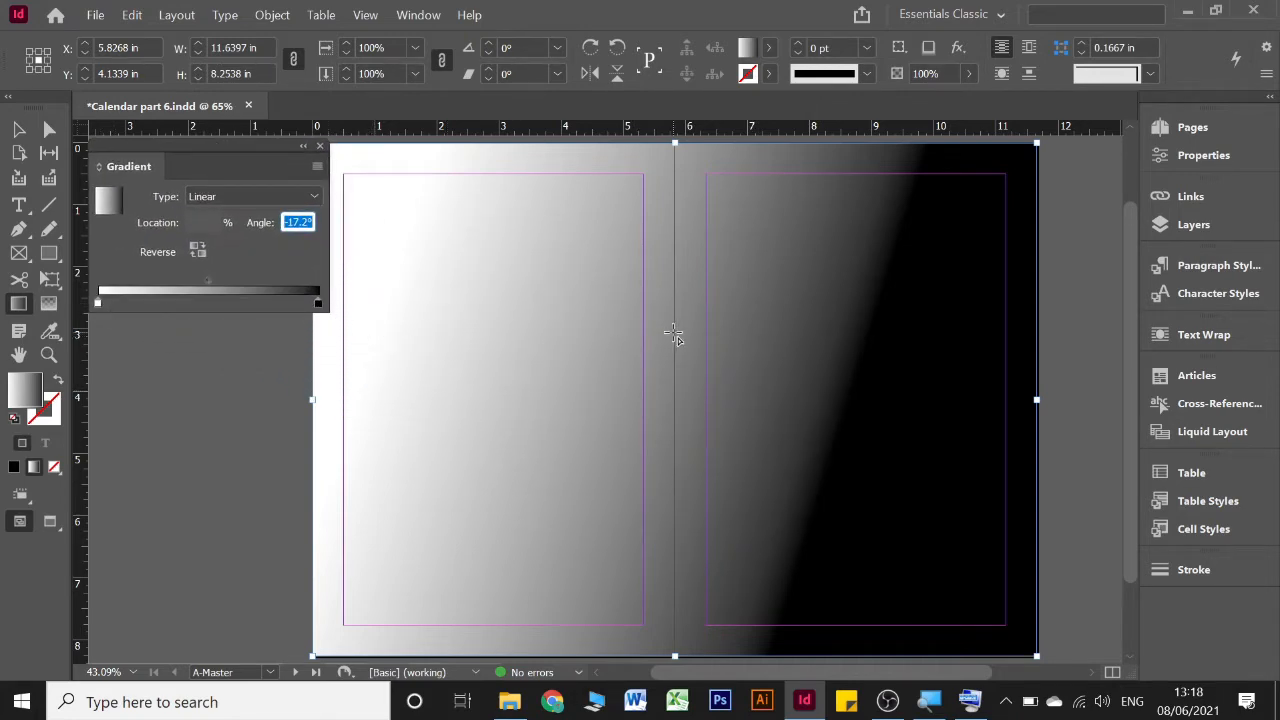
Try the gradient's midpoint at about 83.6% and about 31.8%, and return it to 50%
scroll(673, 332, "up", 1)
scroll(673, 332, "down", 1)
scroll(673, 332, "left", 2)
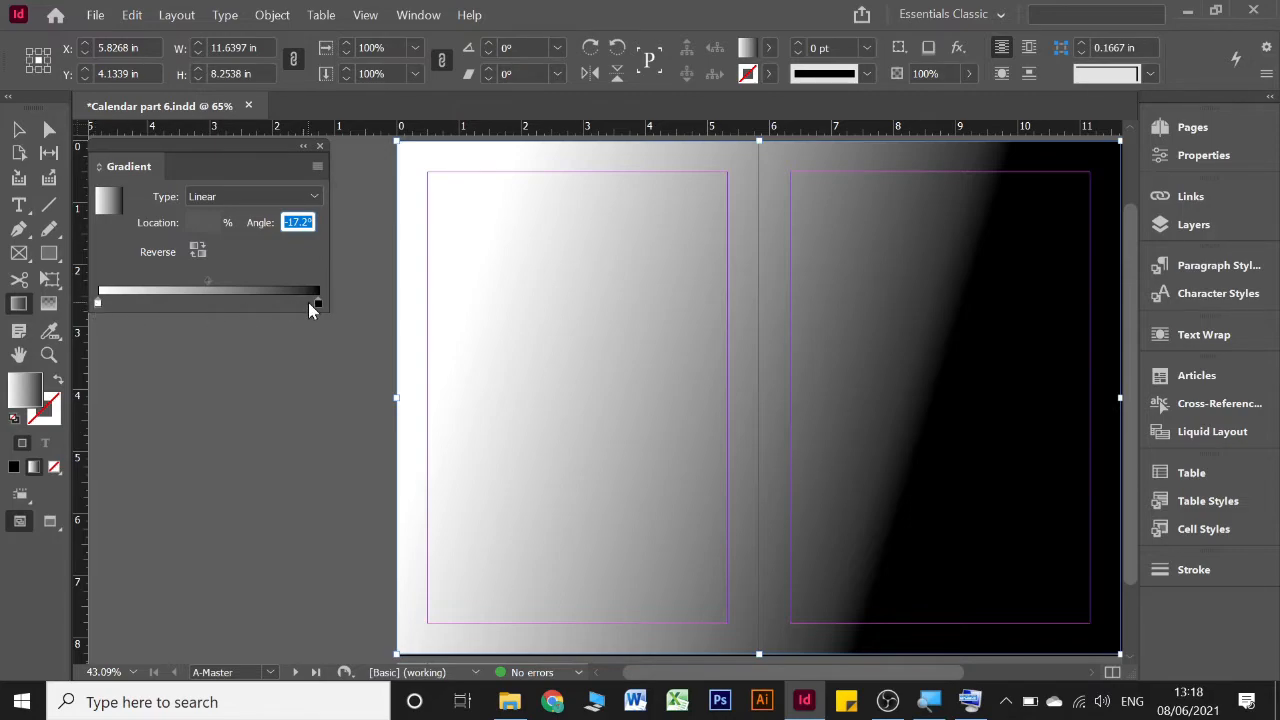
key("ctrl+equal")
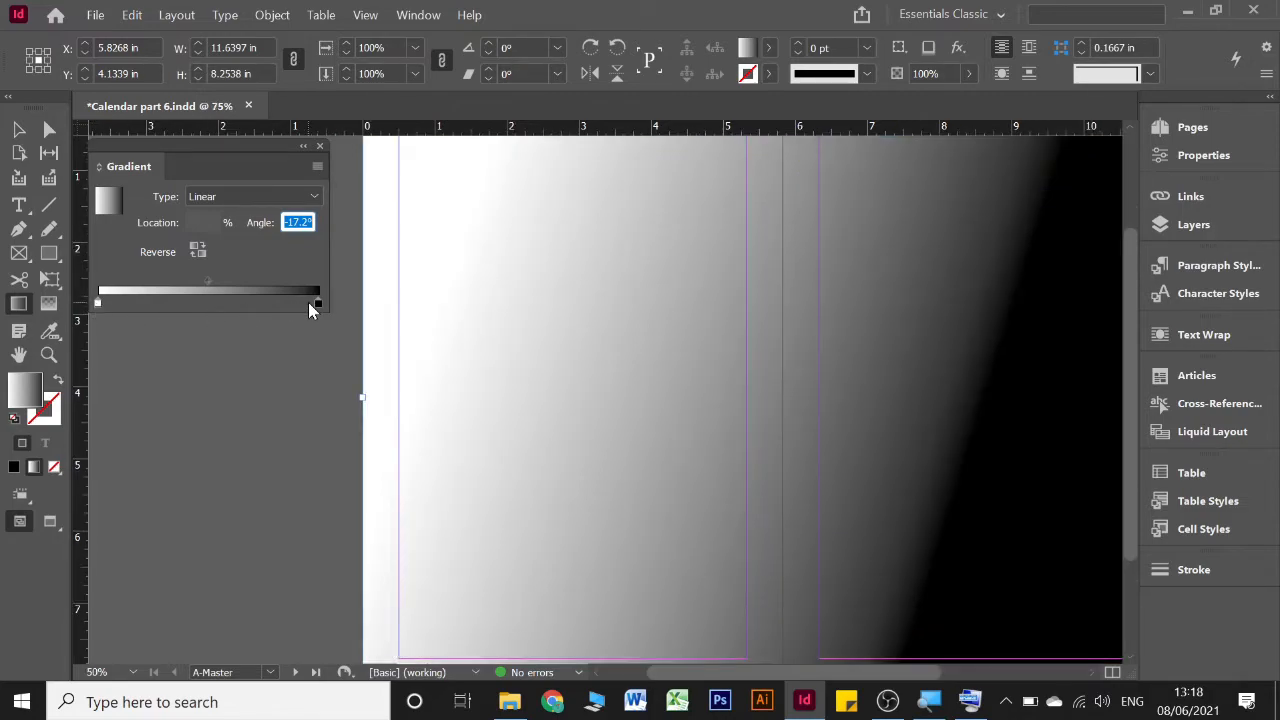
key("ctrl+minus")
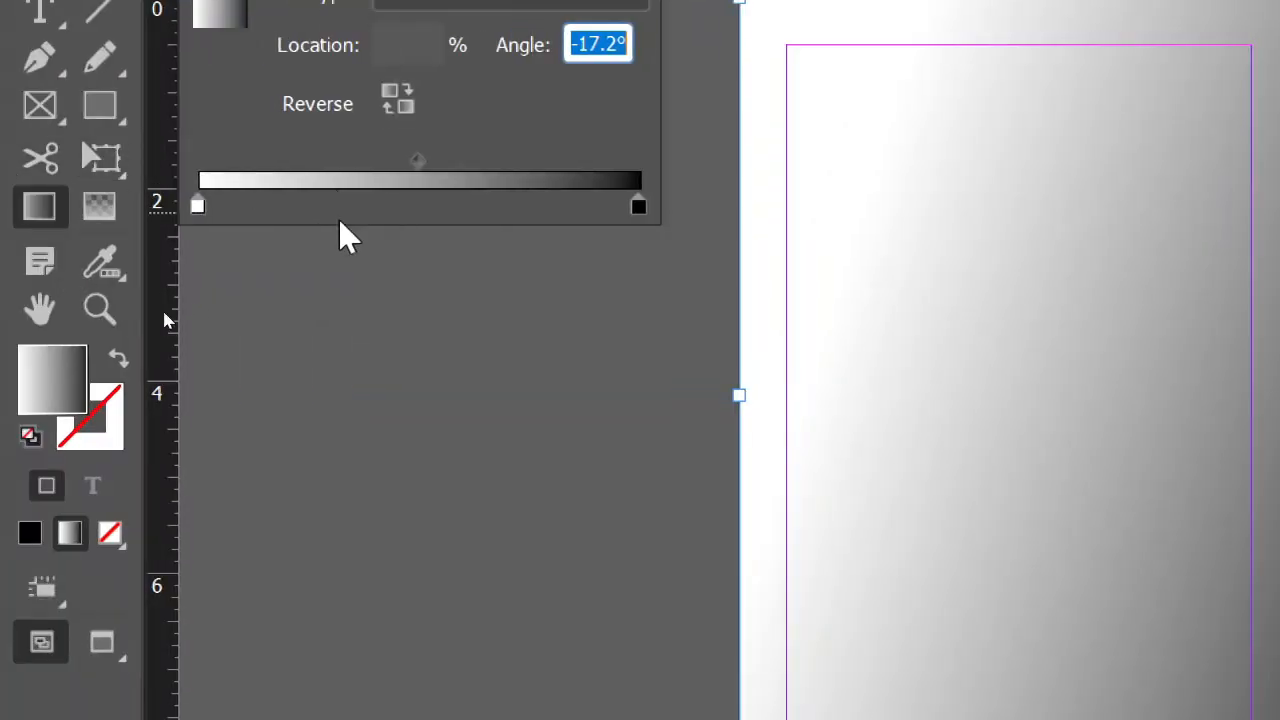
left_click(418, 161)
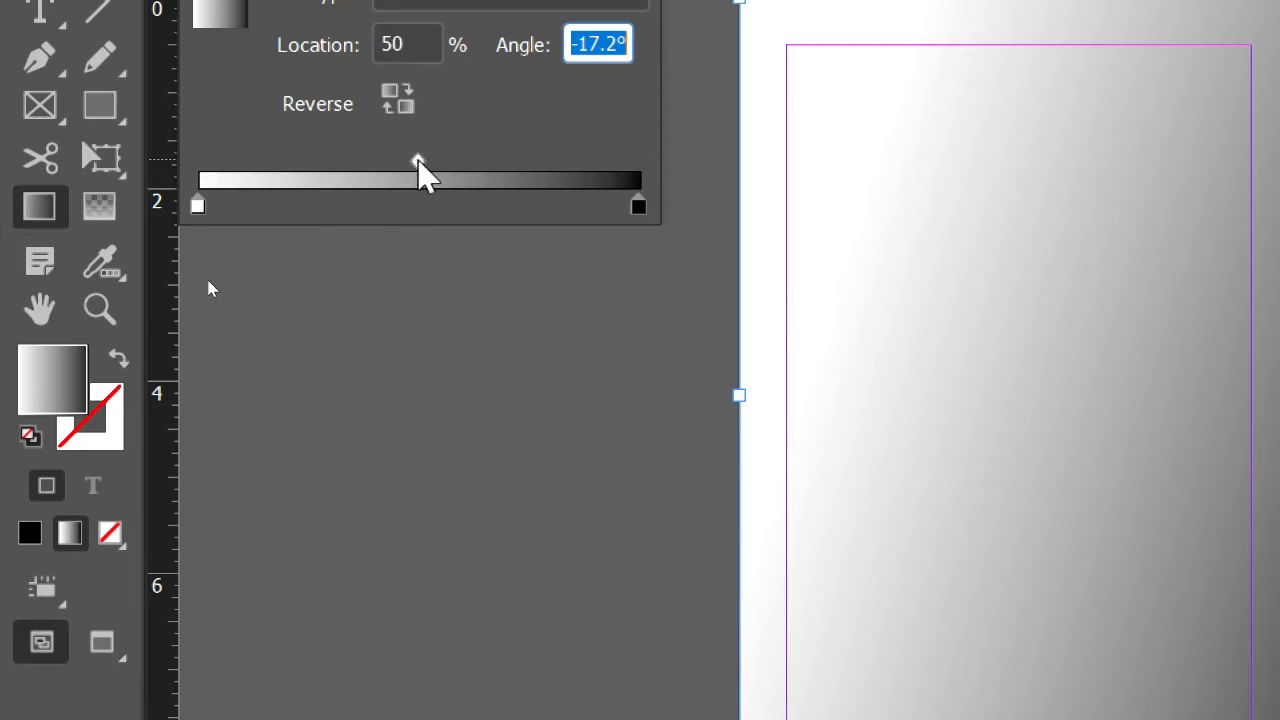
left_click_drag(419, 163, 568, 172)
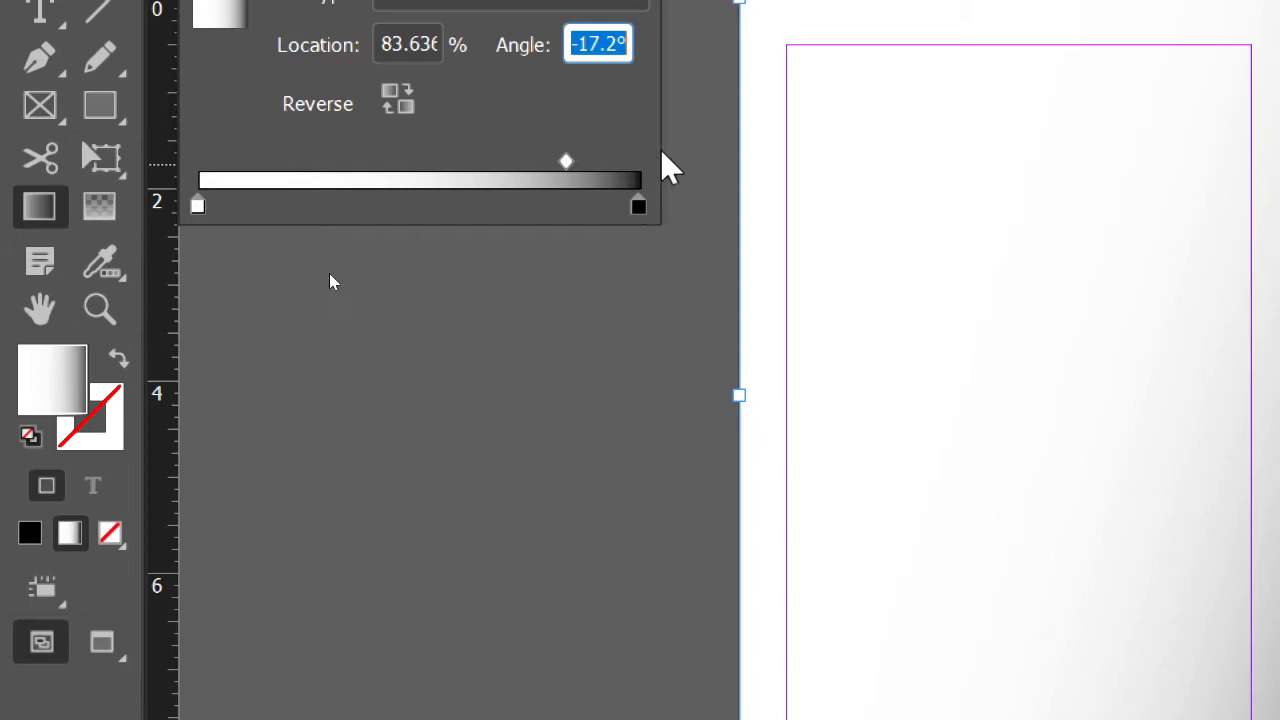
left_click_drag(566, 163, 343, 166)
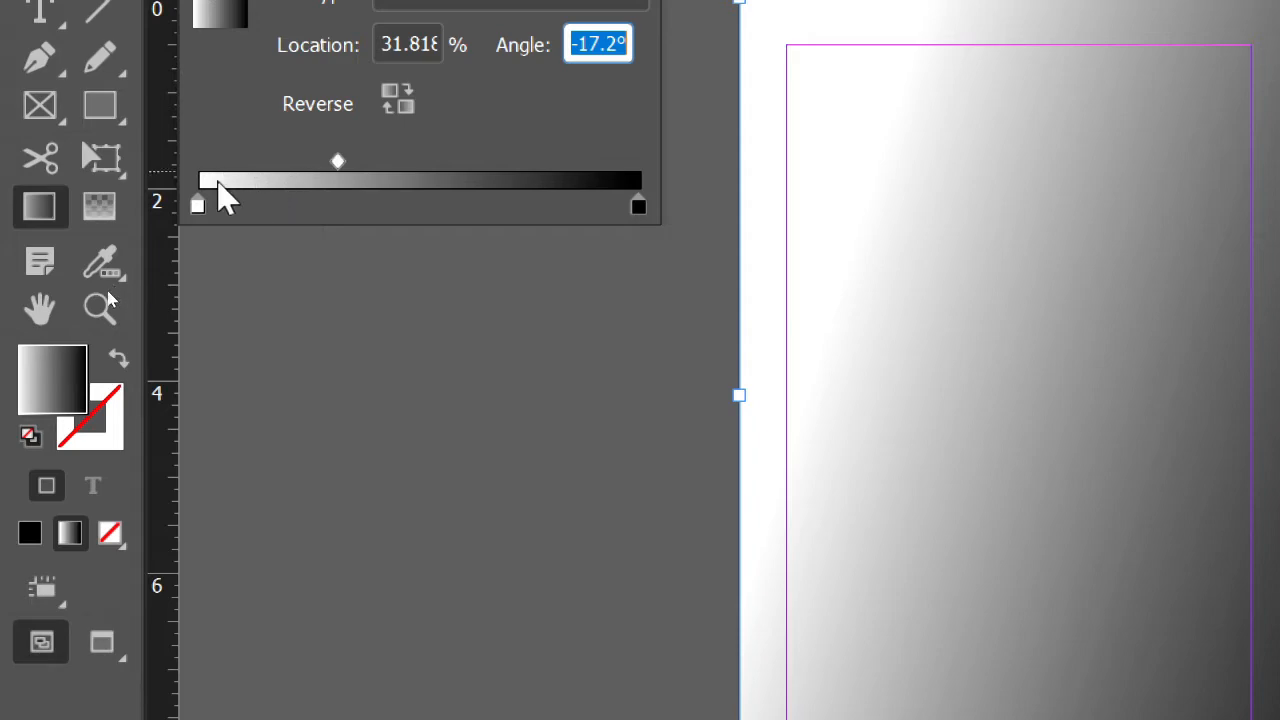
left_click_drag(340, 168, 421, 164)
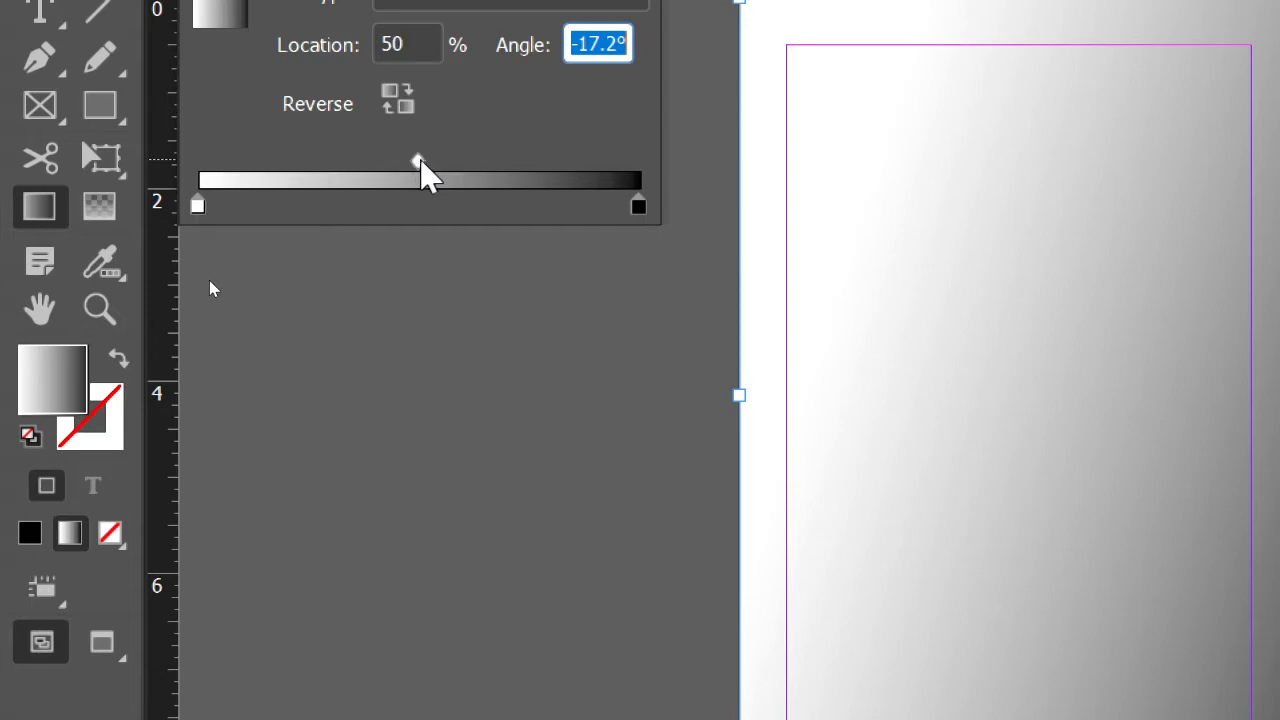
Try a radial gradient on the rectangle, centred in the upper middle of the spread, and switch its type back to Linear
left_click(203, 208)
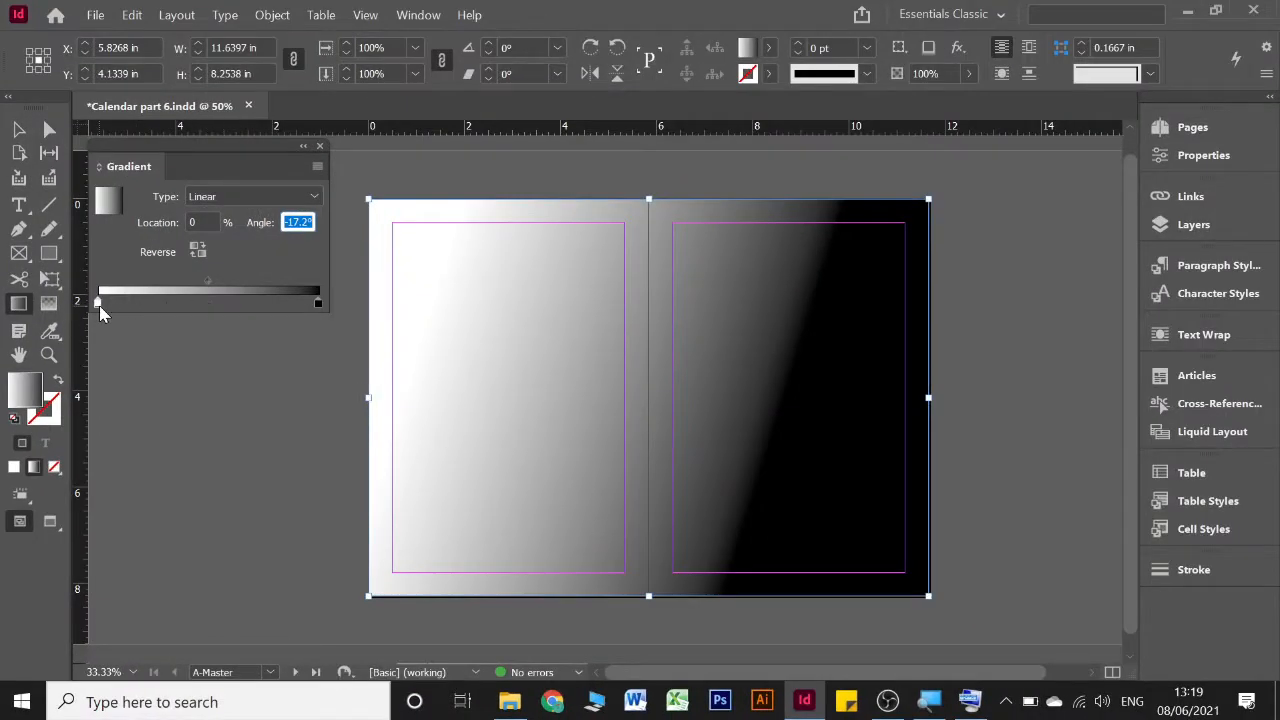
left_click(225, 200)
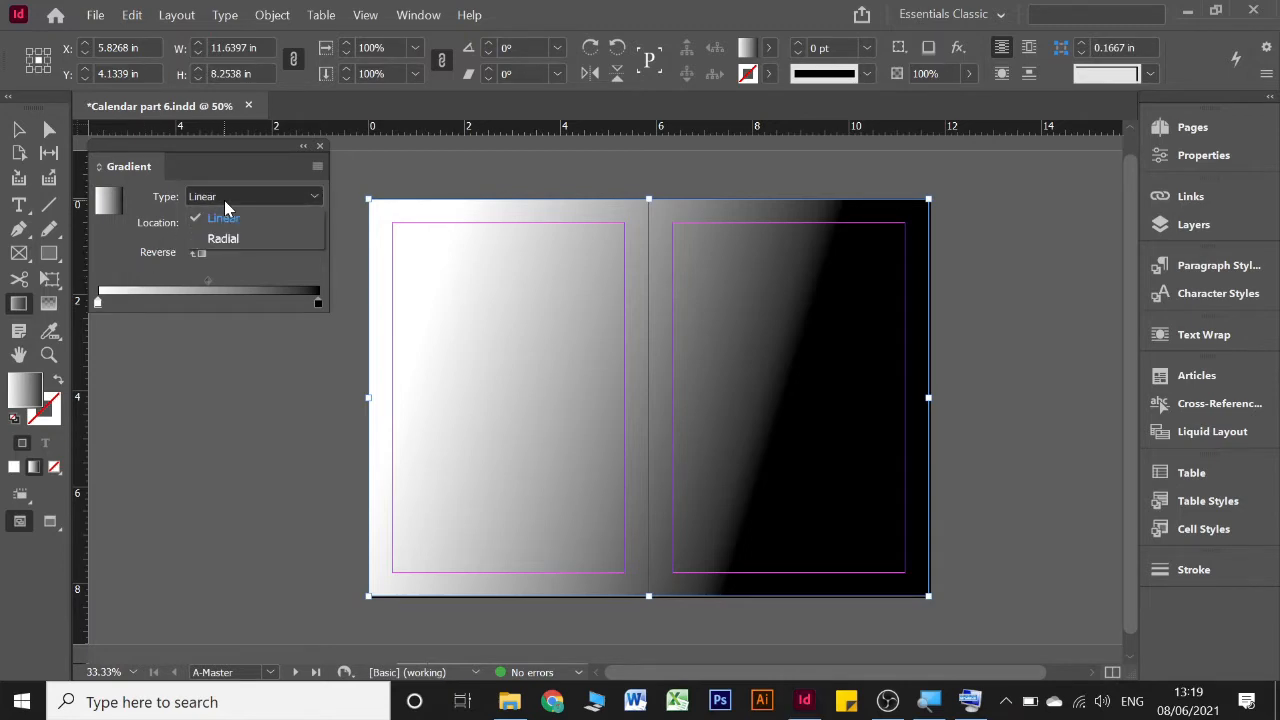
left_click(225, 201)
left_click(230, 202)
left_click(242, 200)
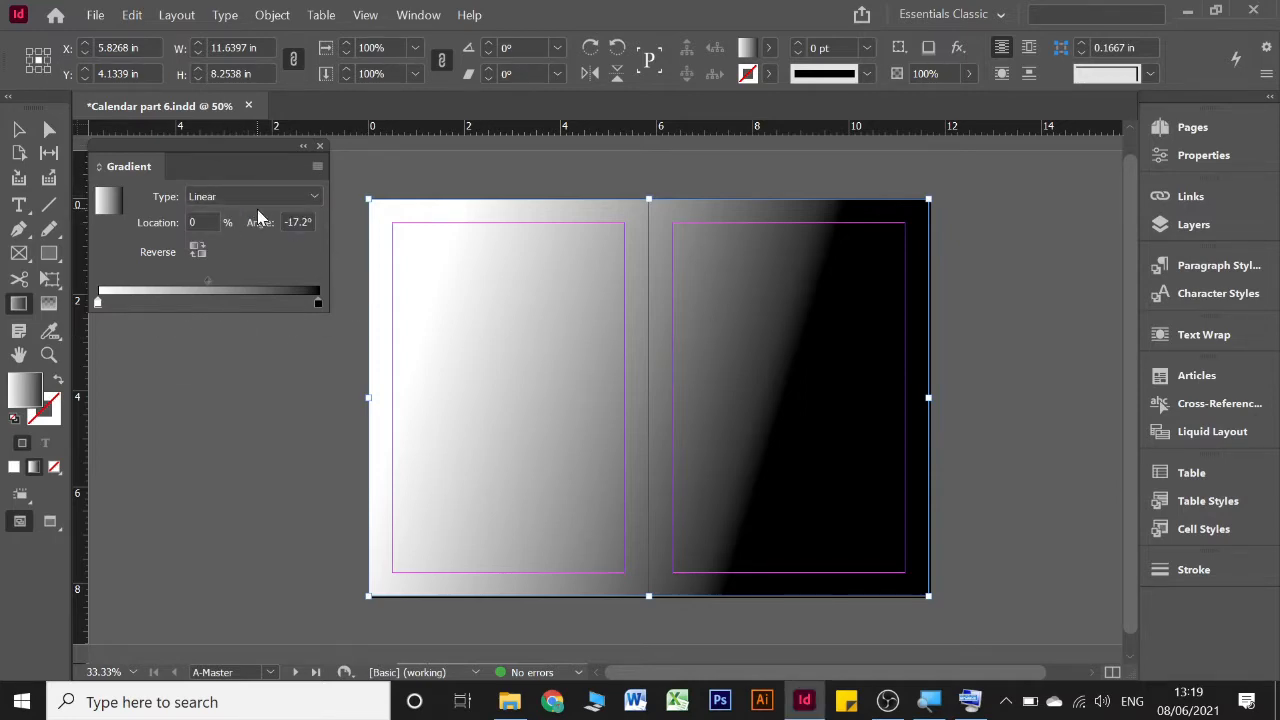
left_click(257, 201)
left_click(224, 233)
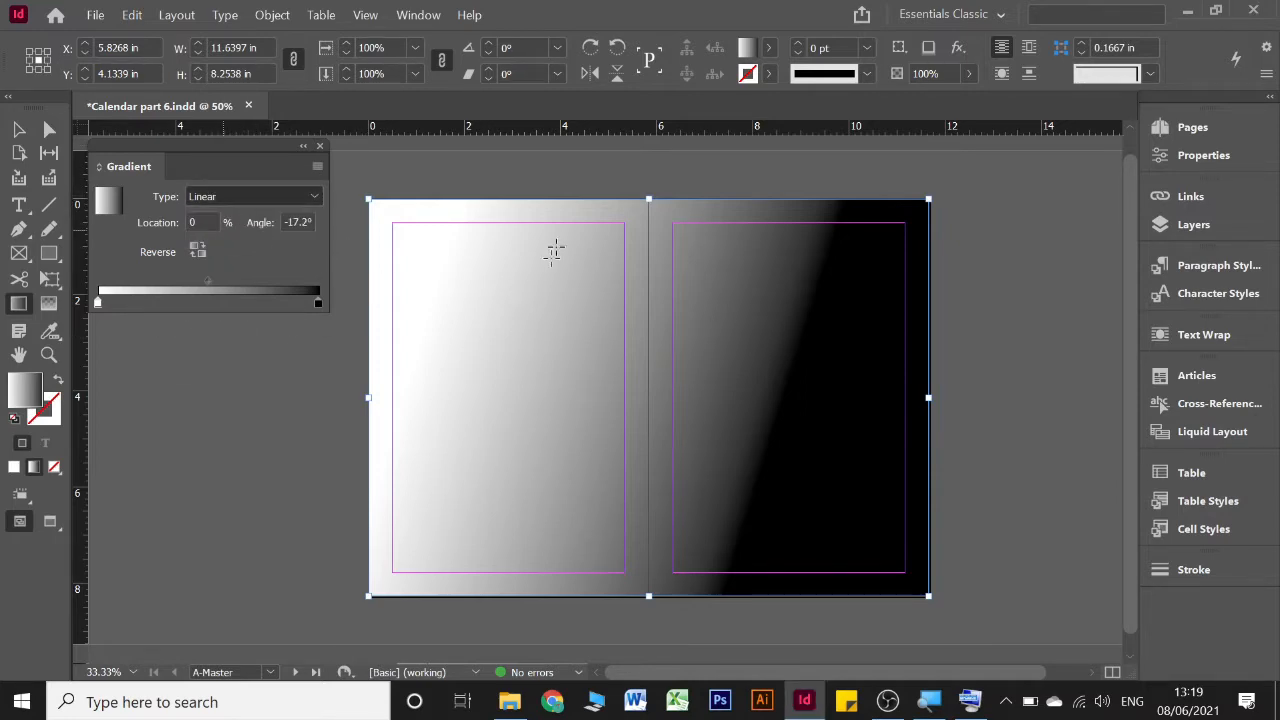
left_click_drag(463, 354, 634, 403)
left_click_drag(625, 311, 730, 383)
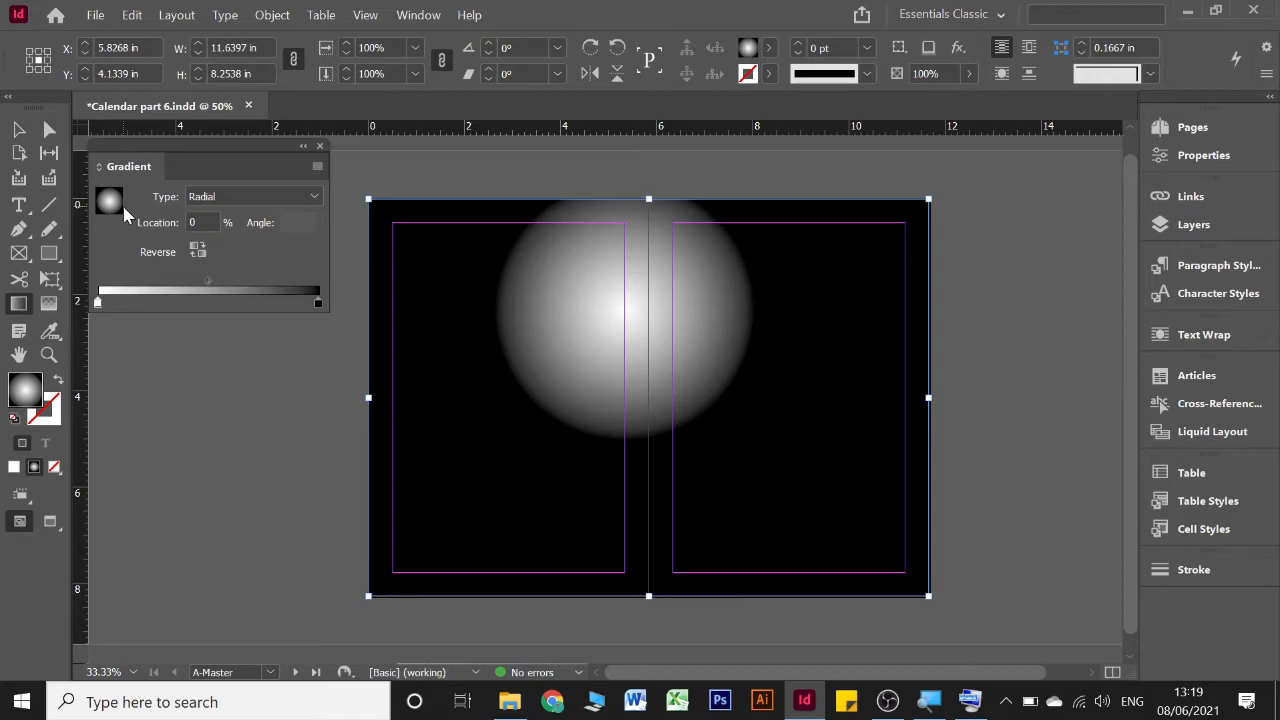
left_click(196, 206)
left_click(202, 214)
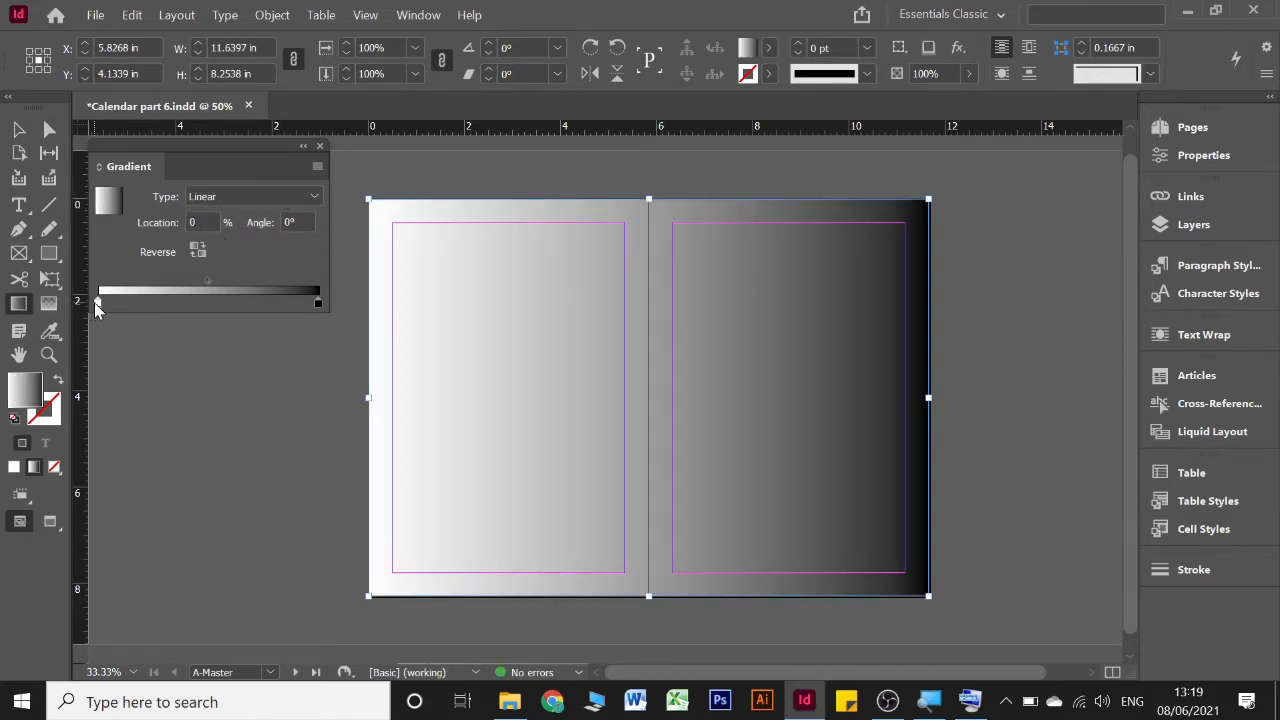
Try the C=100 M=0 Y=0 K=0 swatch as the rectangle's fill and reapply the white-to-black linear gradient at about -5.4°
left_click(315, 173)
left_click(315, 173)
left_click(768, 47)
left_click(598, 201)
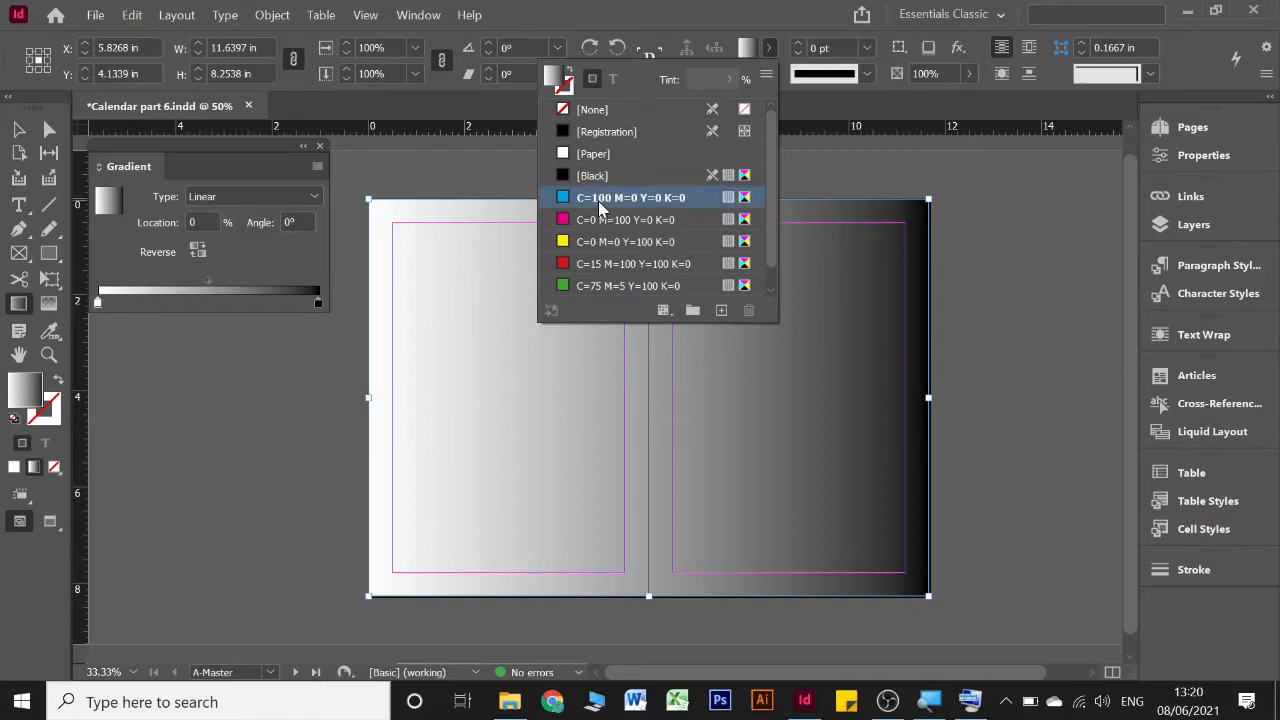
left_click(767, 48)
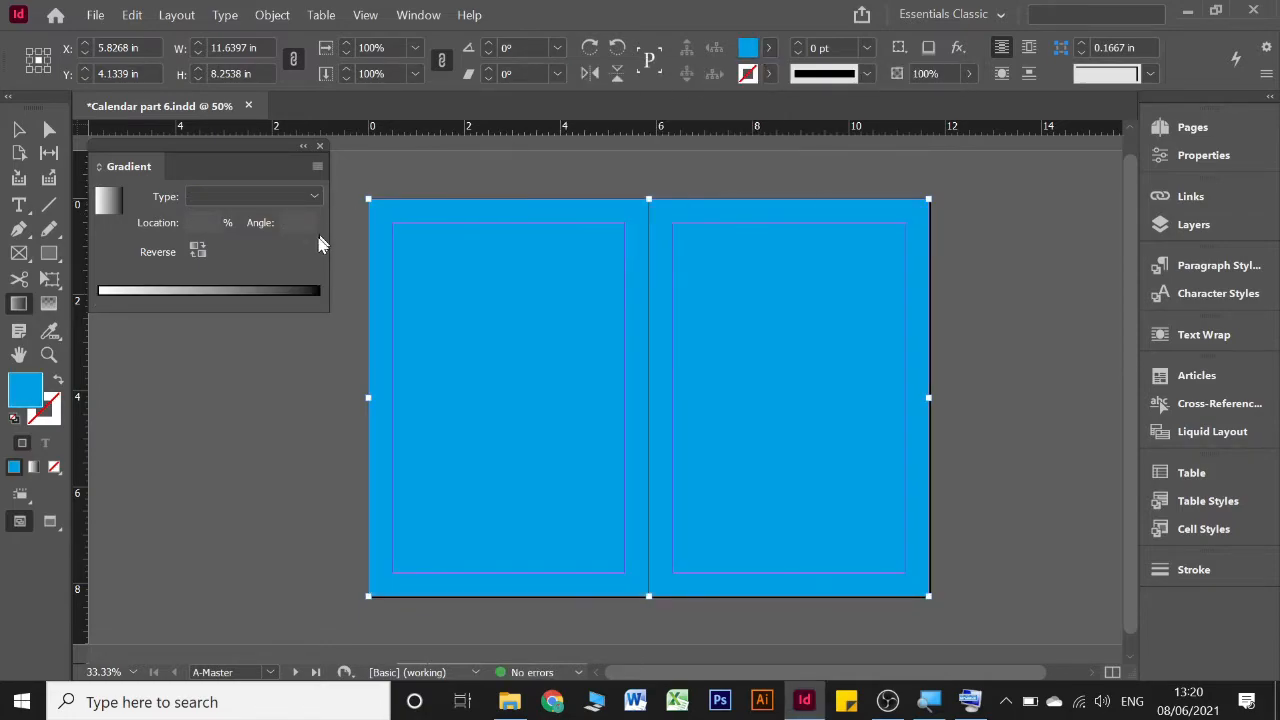
left_click_drag(446, 283, 768, 313)
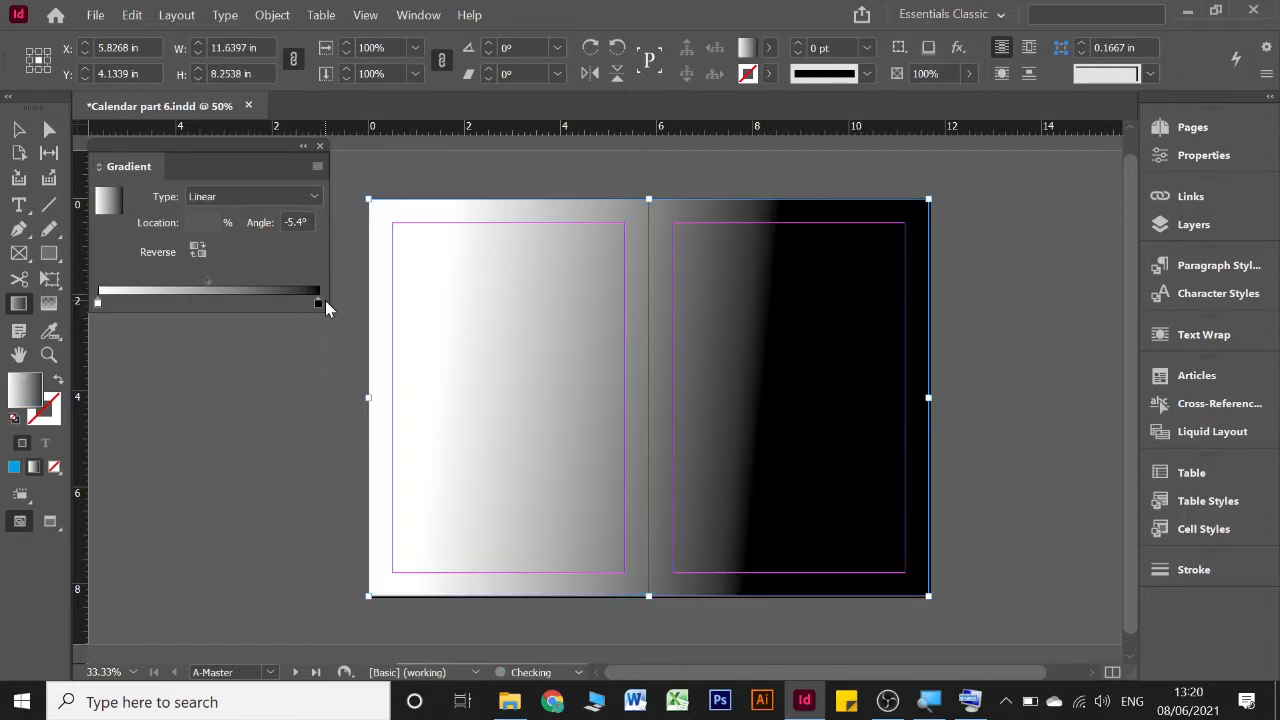
Select the gradient's black end stop, and hide and restore the detailed gradient options
left_click(318, 303)
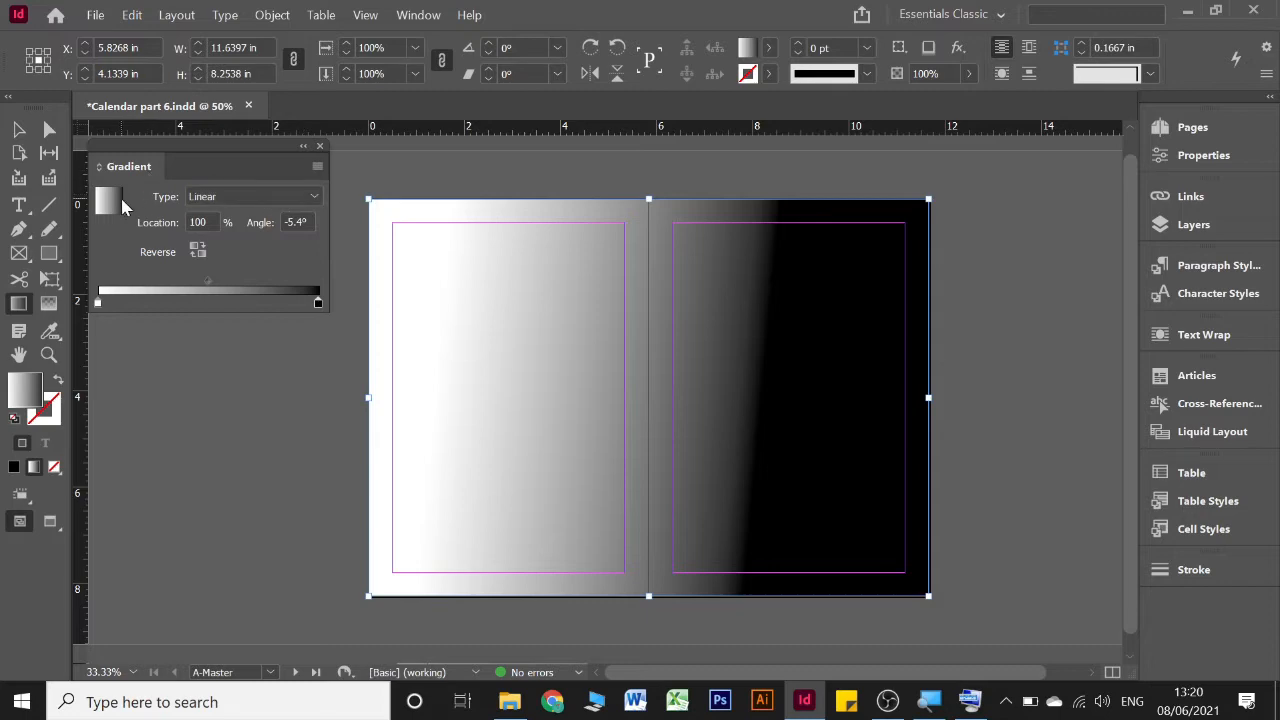
left_click(319, 167)
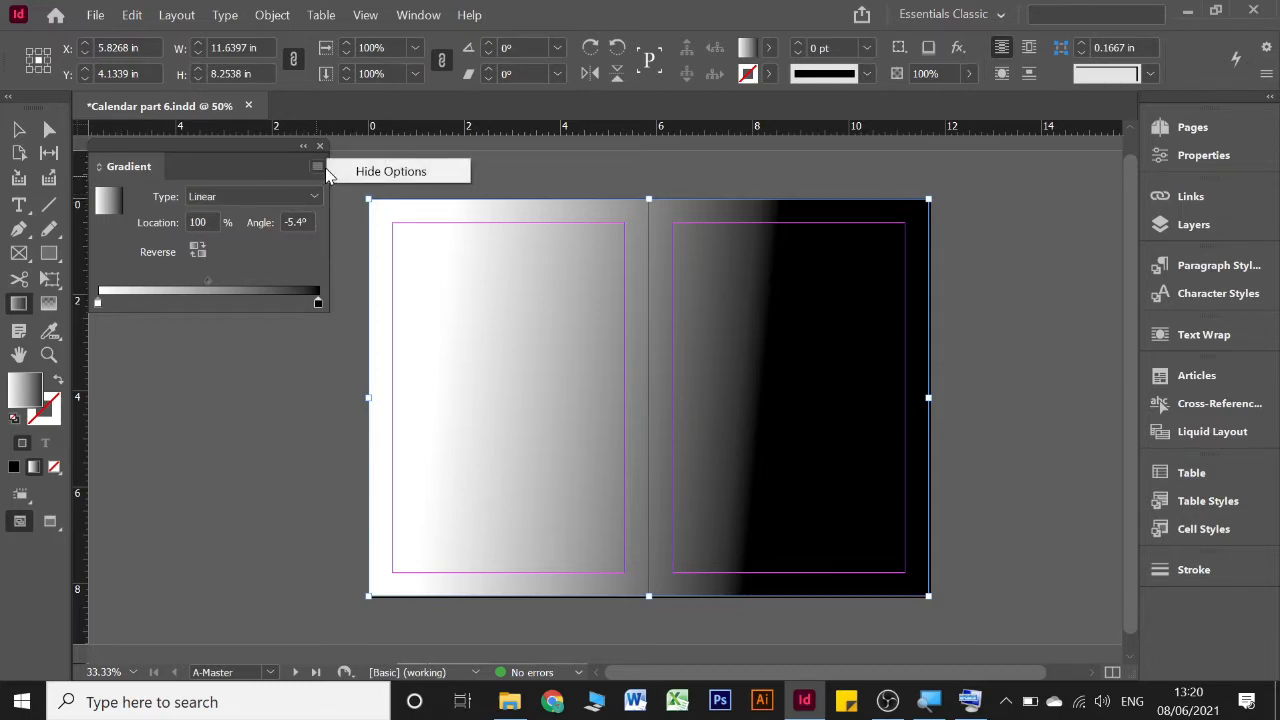
left_click(316, 168)
left_click(317, 167)
left_click(358, 174)
left_click(317, 167)
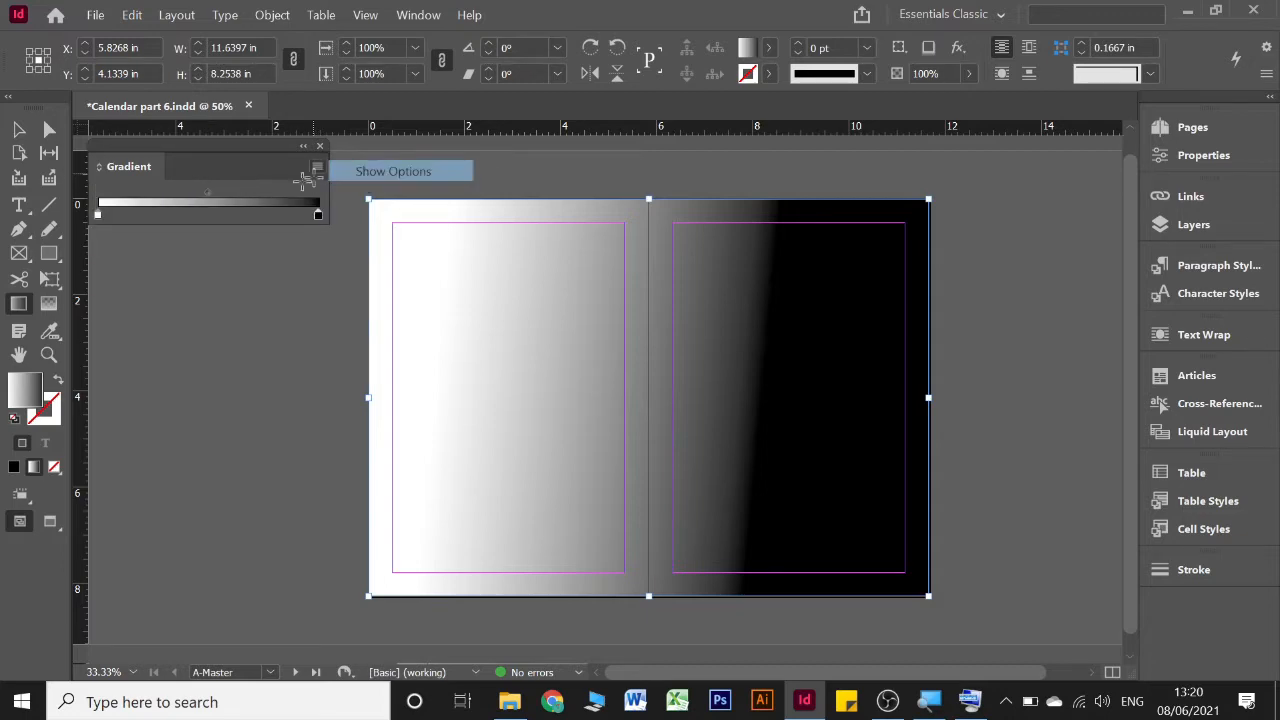
left_click(365, 172)
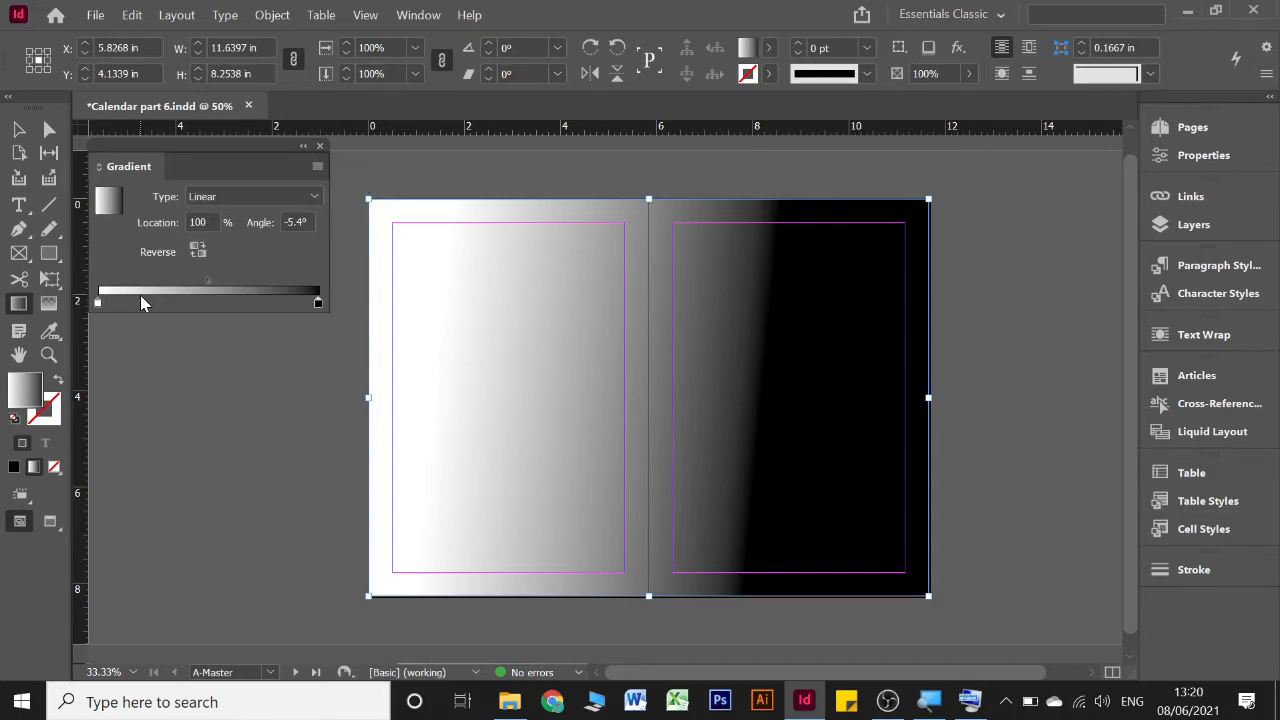
Add a colour stop near the white end of the gradient, select the white stop and close the gradient settings
left_click(140, 301)
left_click(97, 302)
left_click(320, 146)
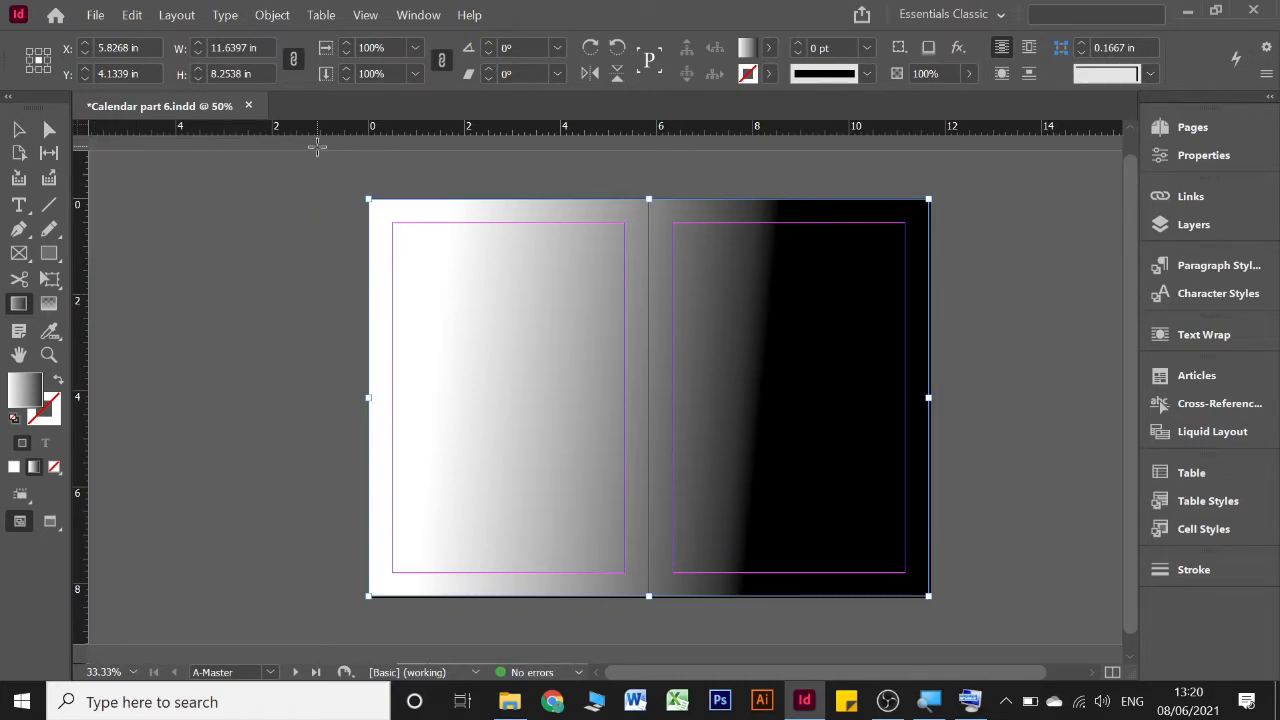
Start a new linear gradient swatch for the rectangle's fill and set its first stop to 82% cyan
left_click(769, 48)
left_click(764, 78)
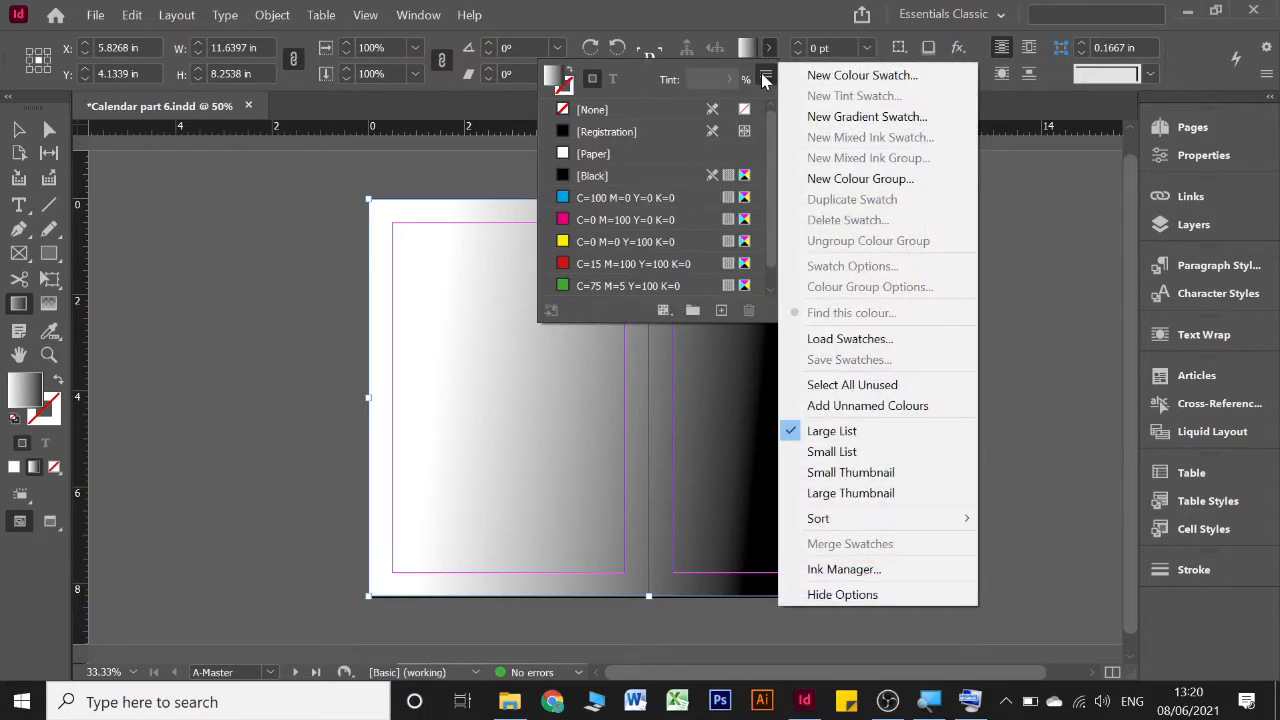
left_click(847, 117)
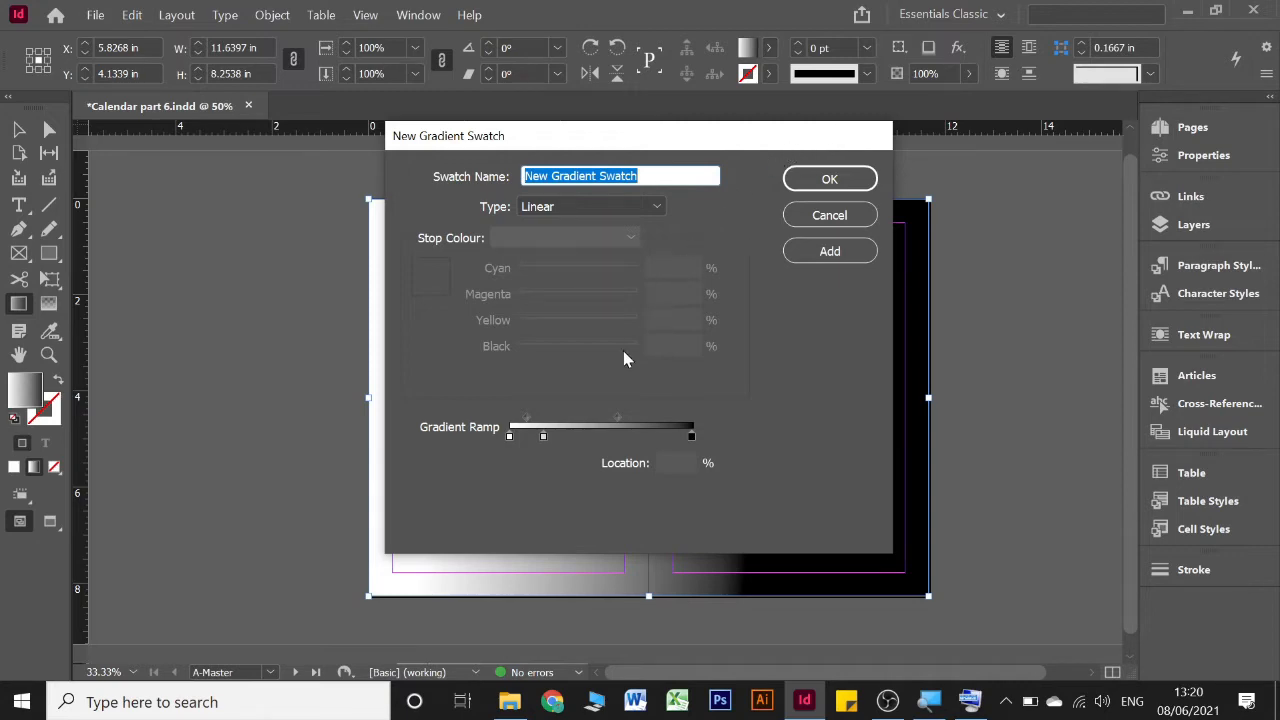
left_click(509, 438)
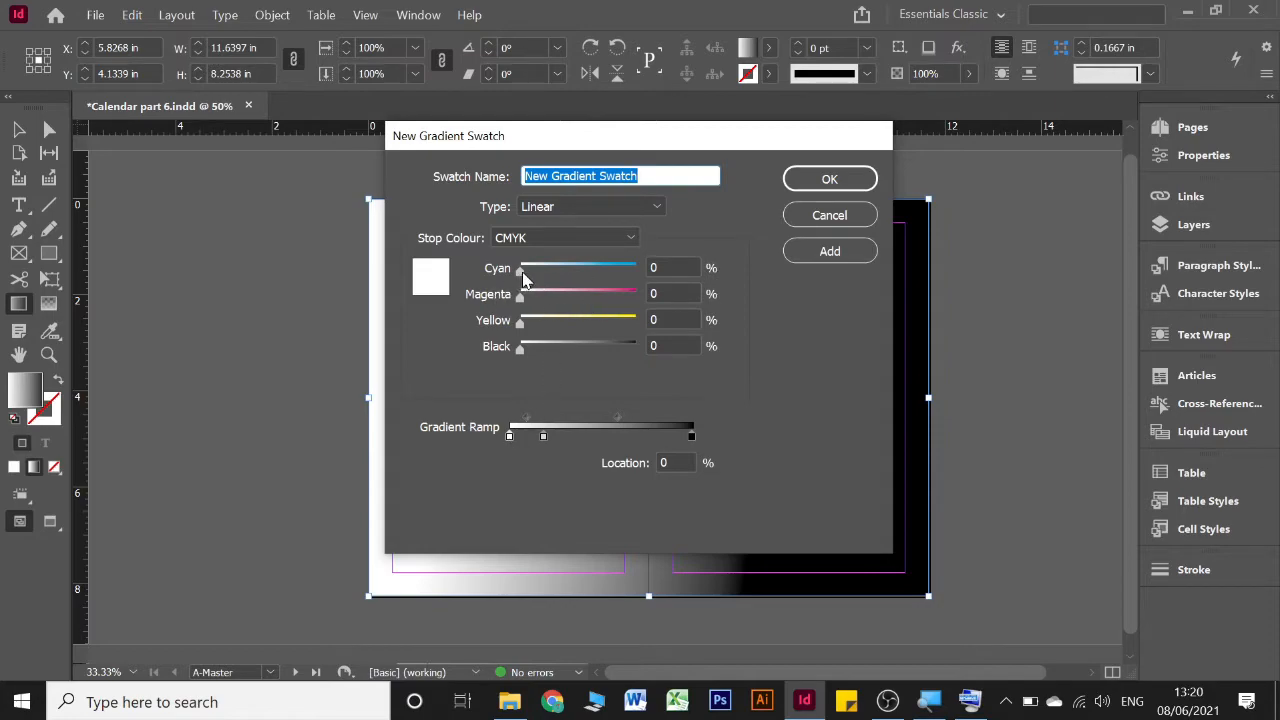
left_click_drag(522, 275, 615, 278)
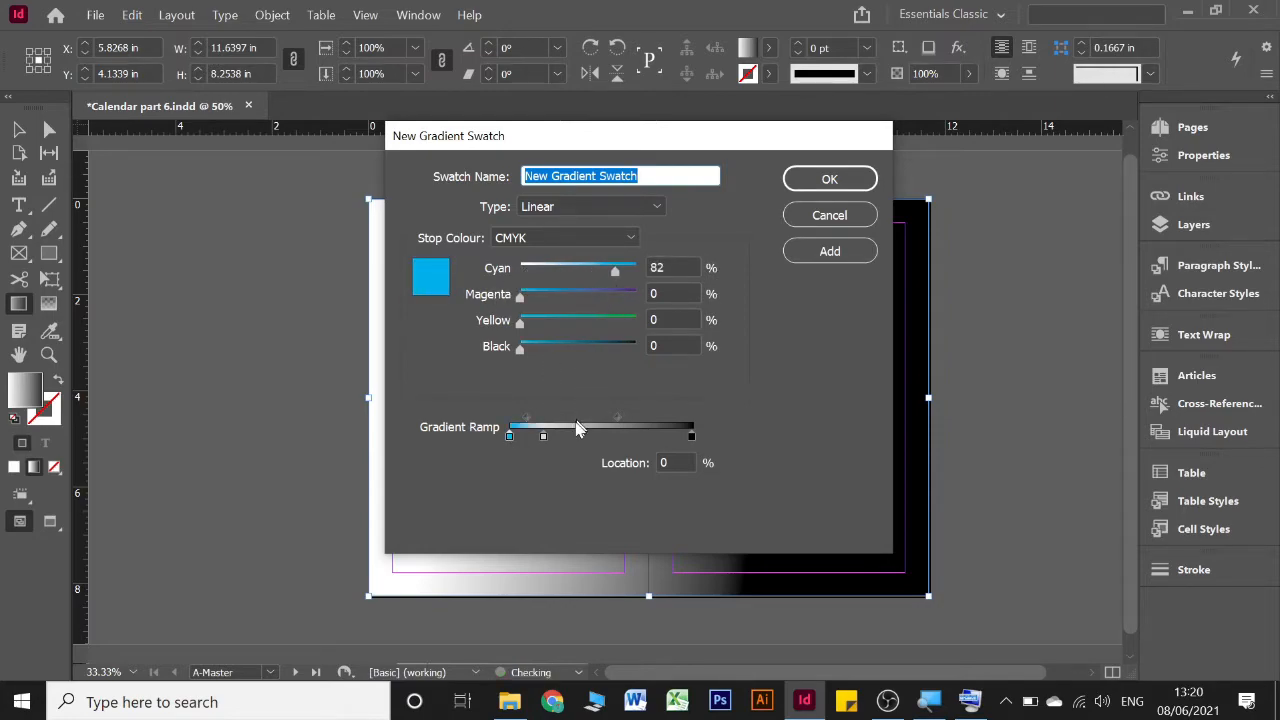
Set the last stop of the new gradient swatch to the green C=75 M=5 Y=100 K=0 swatch
left_click(691, 437)
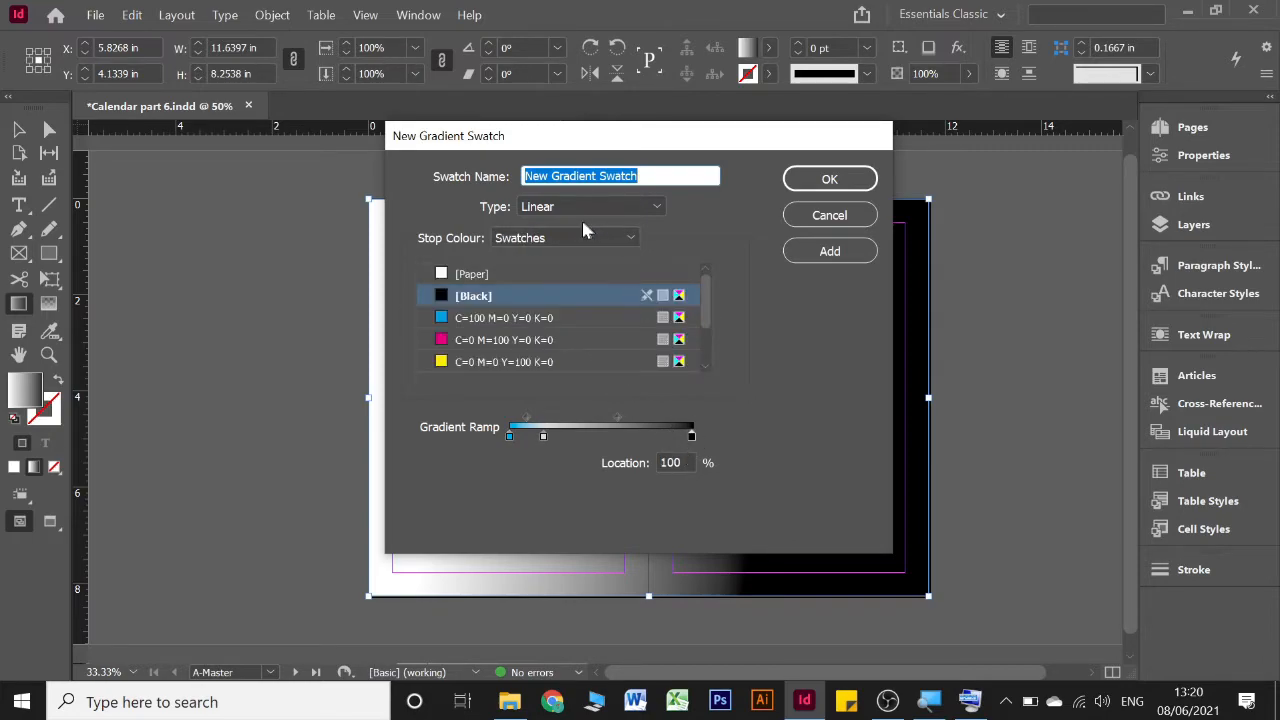
scroll(512, 330, "down", 1)
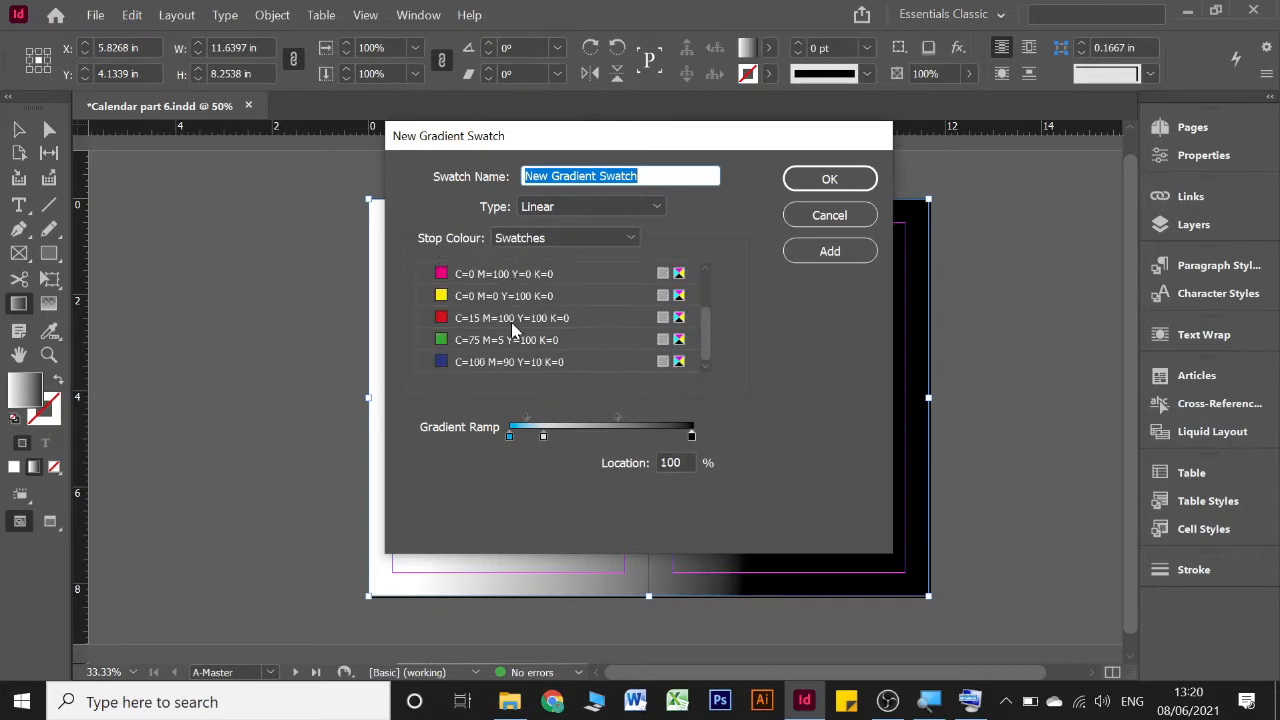
left_click(483, 341)
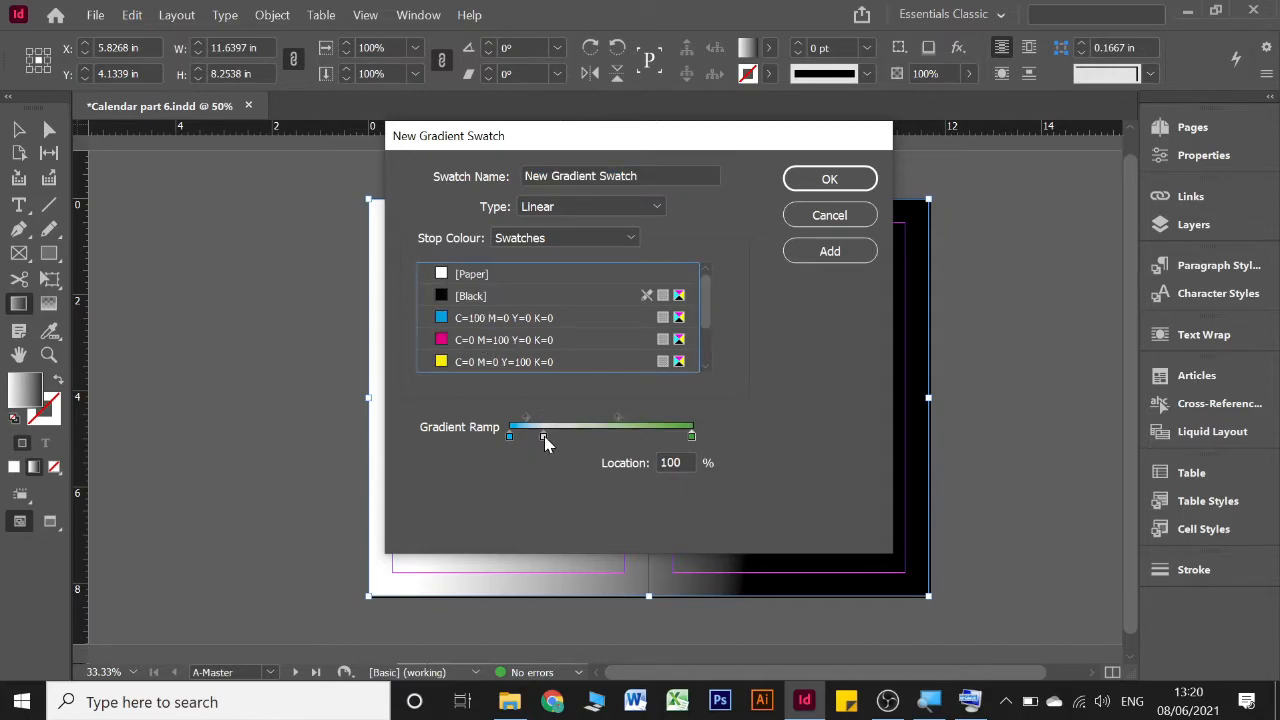
Remove the middle stop from the gradient ramp and create the blue-to-green gradient swatch
left_click_drag(546, 440, 584, 511)
left_click(597, 435)
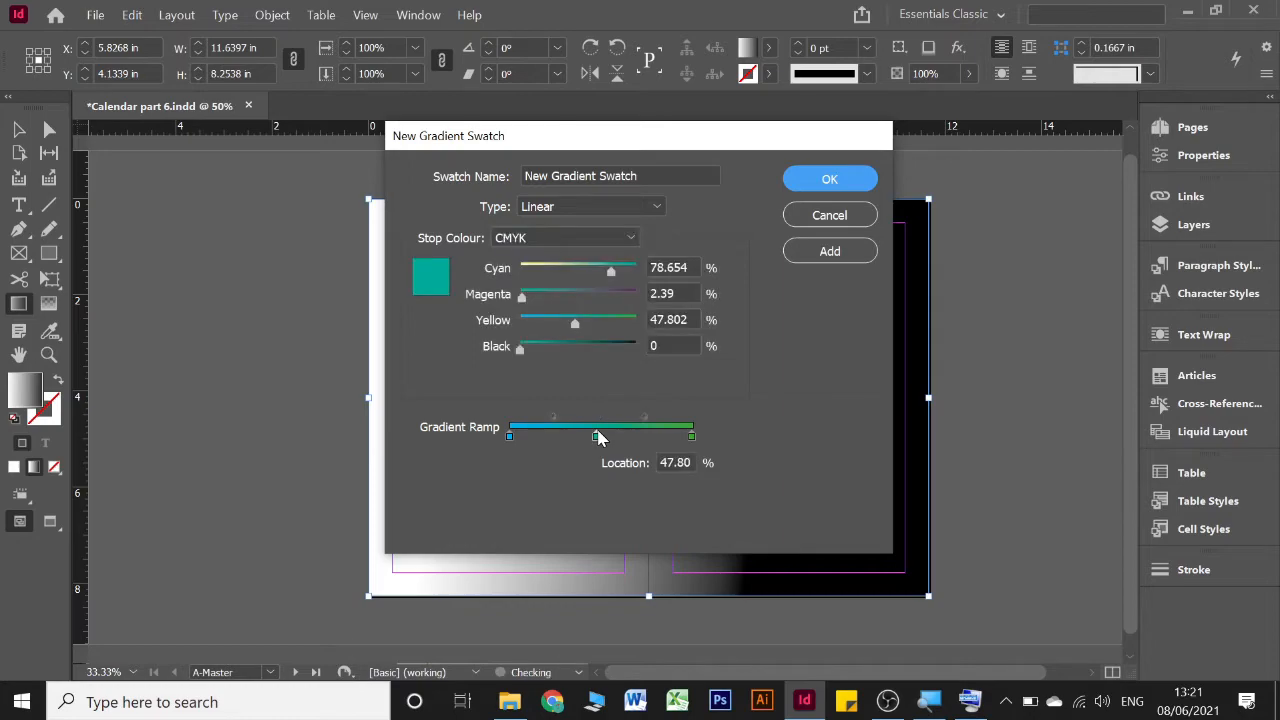
left_click_drag(597, 440, 585, 500)
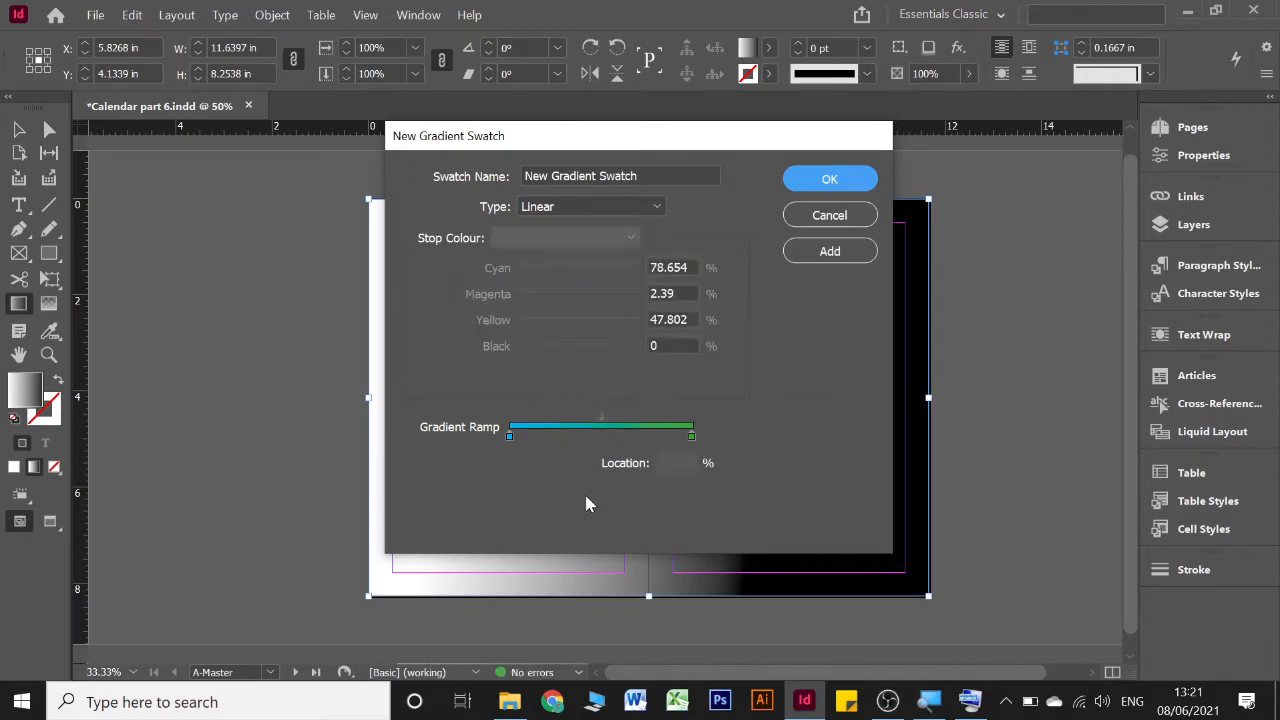
left_click(826, 179)
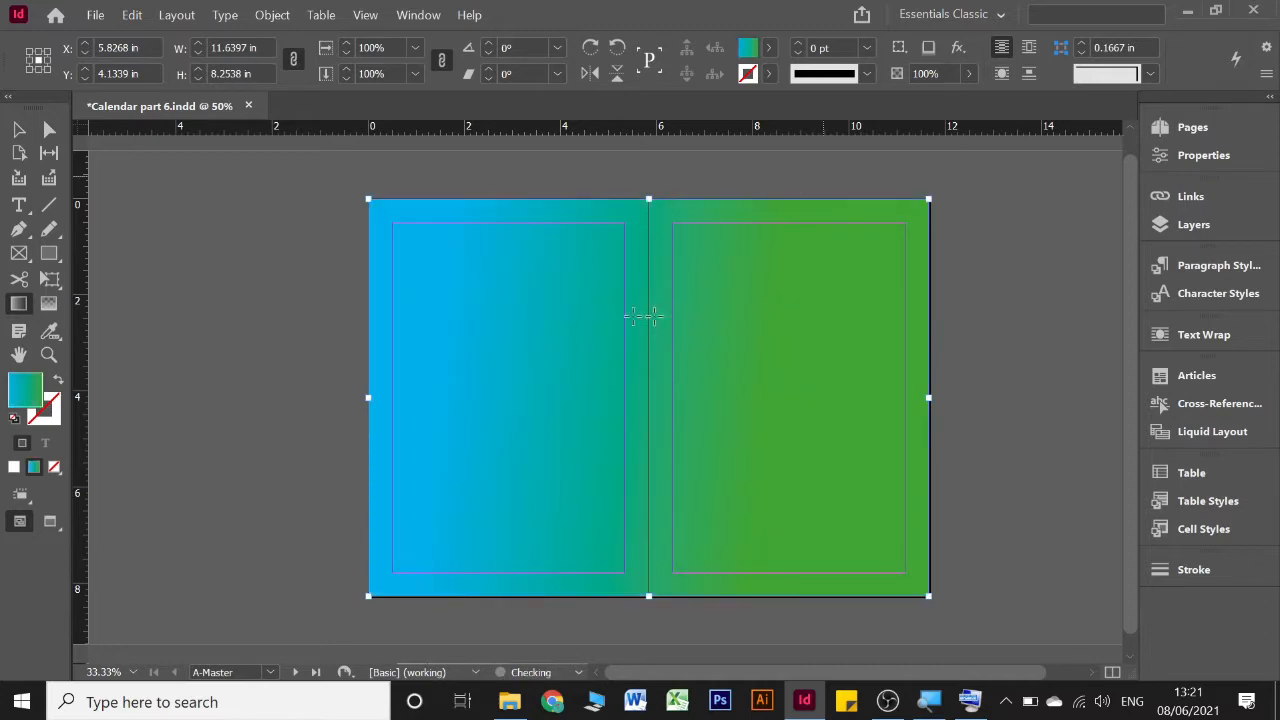
Redraw the blue-to-green gradient nearly horizontally across the full A-Master spread and lock the rectangle
left_click_drag(274, 321, 932, 309)
left_click(16, 130)
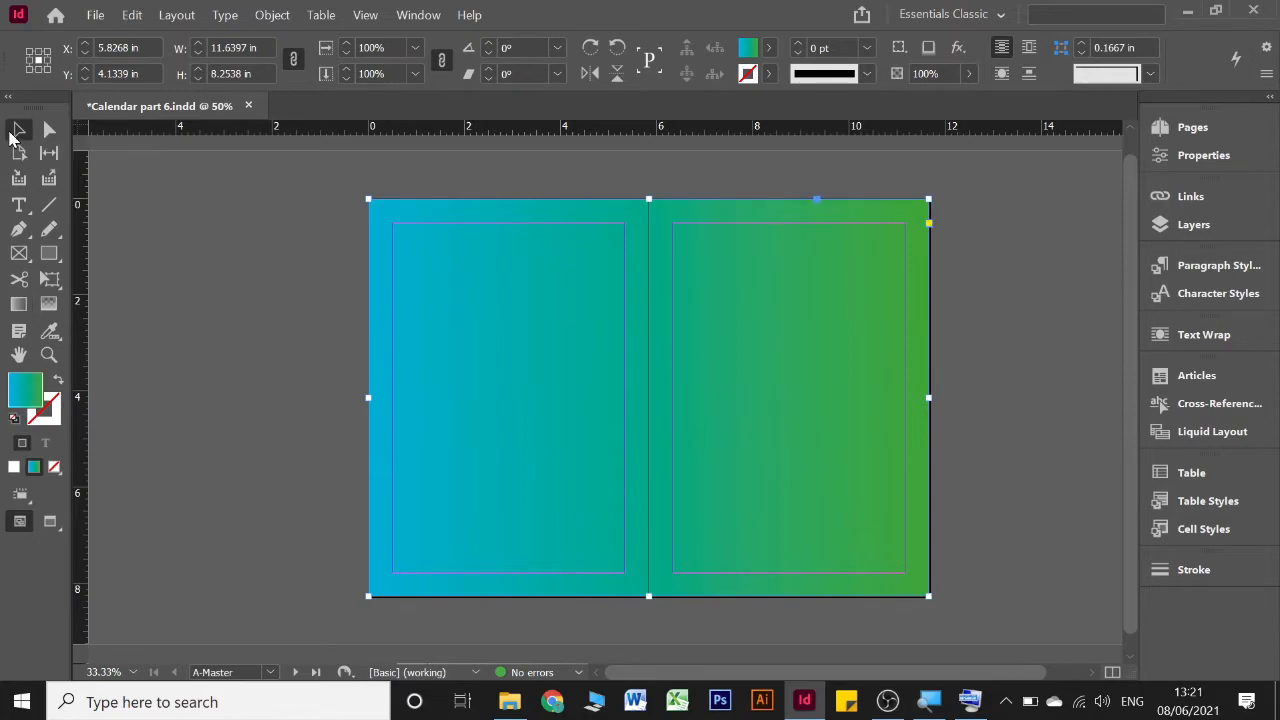
right_click(487, 289)
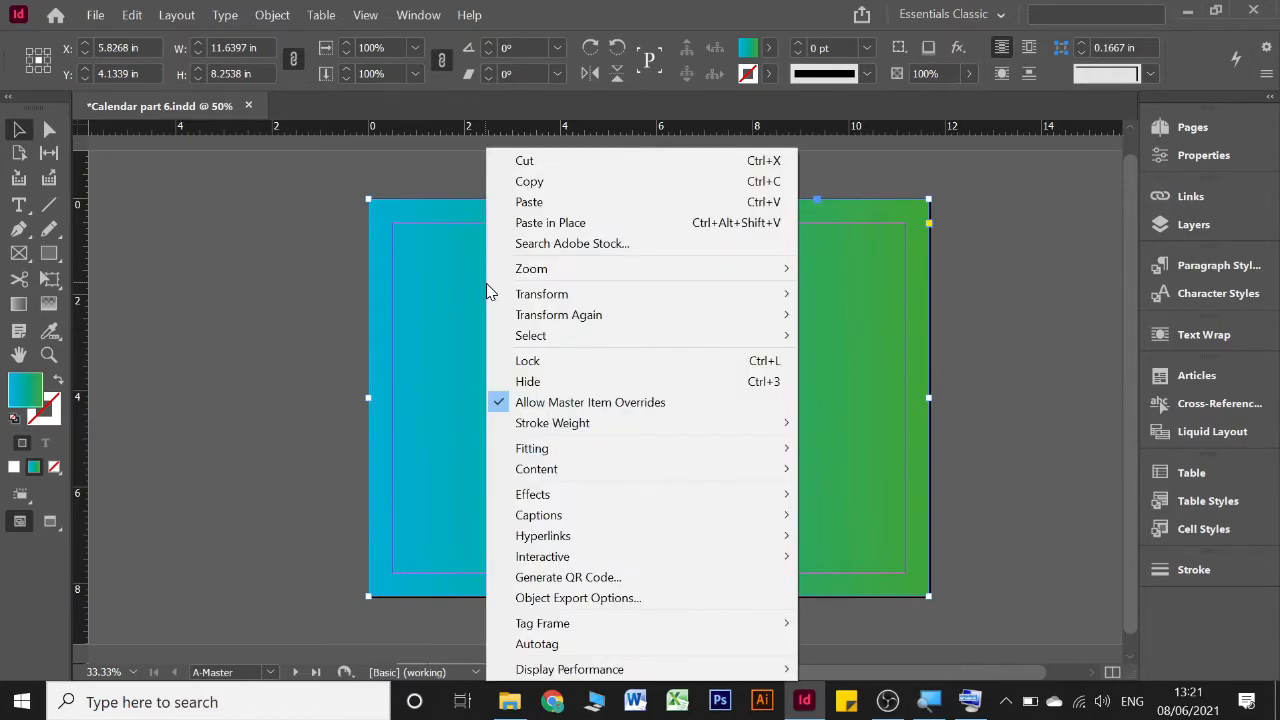
left_click(505, 362)
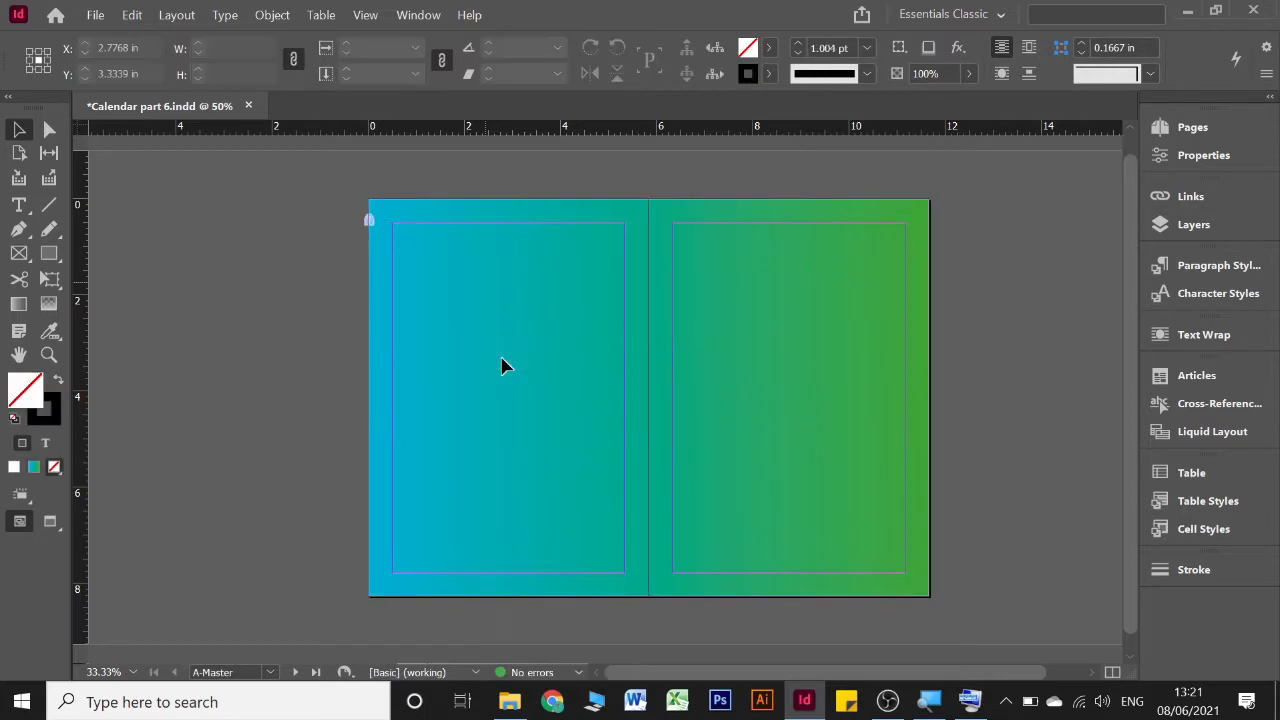
scroll(606, 365, "up", 3)
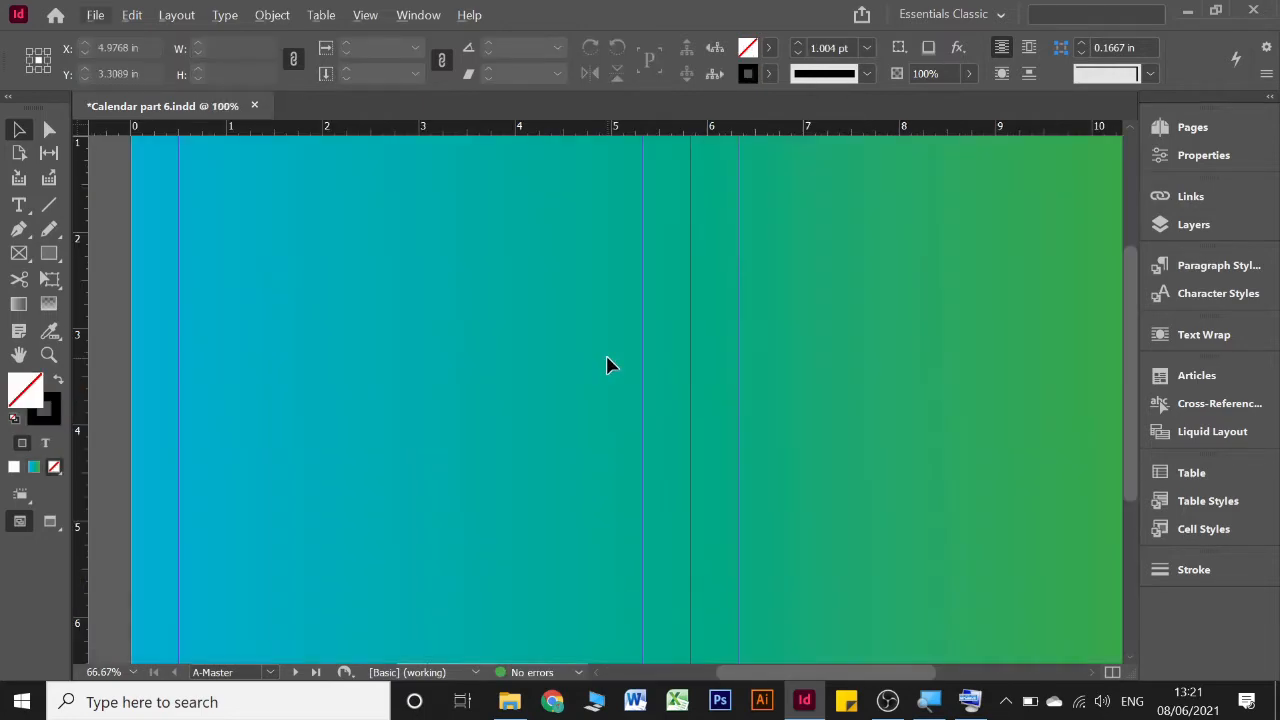
Draw an unfilled rectangle along the right-hand master page's margins, about 4.83 by 7.27 in, and set its black stroke to 4 pt
scroll(608, 365, "down", 3)
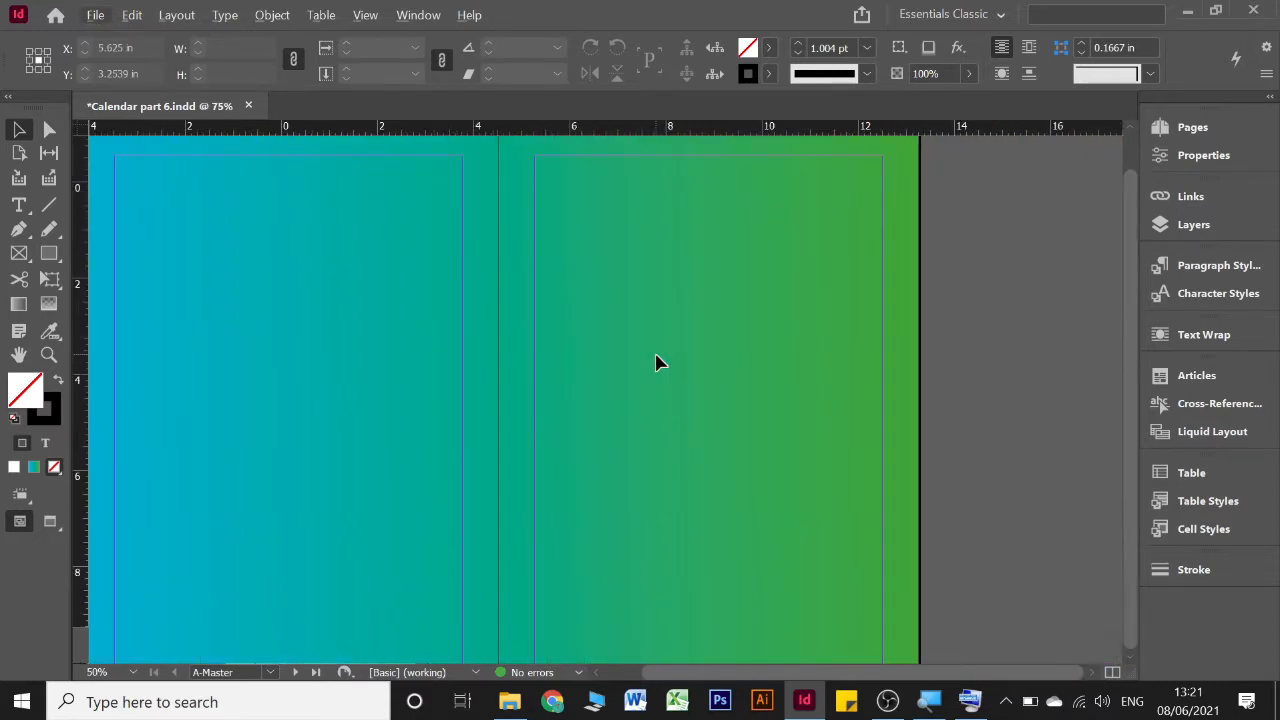
scroll(657, 362, "down", 1)
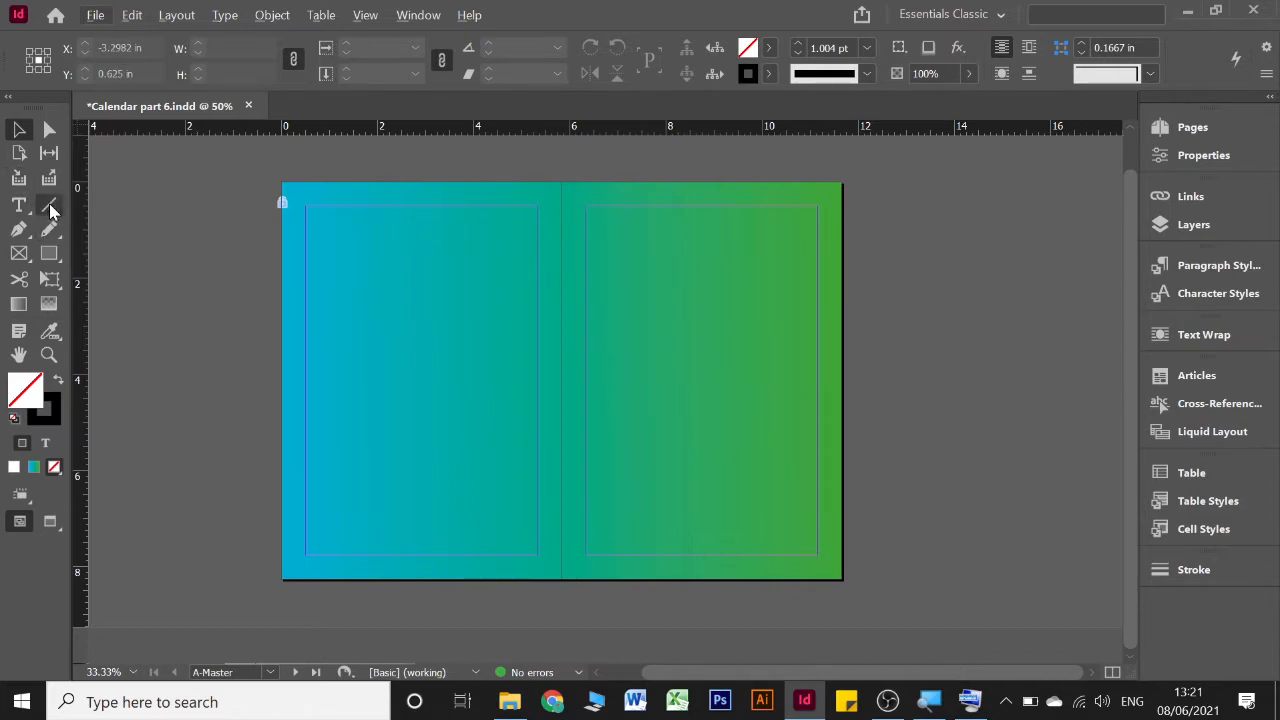
left_click(49, 257)
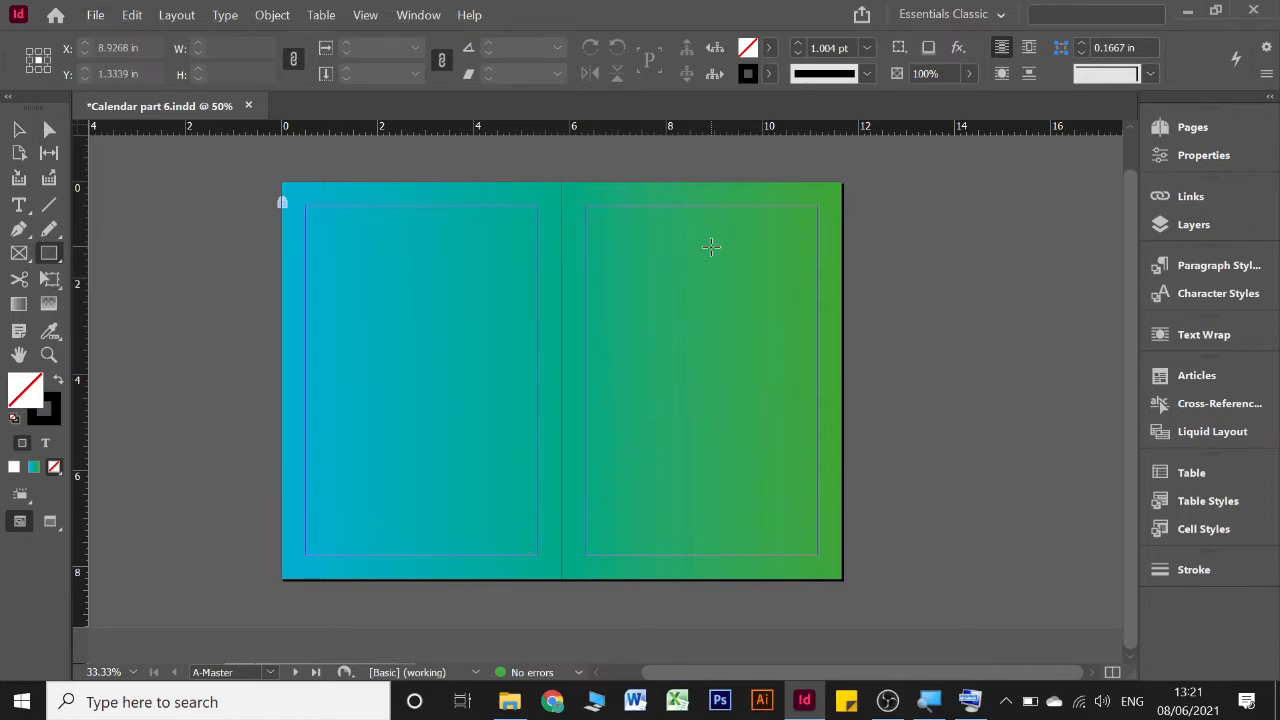
left_click_drag(587, 207, 817, 556)
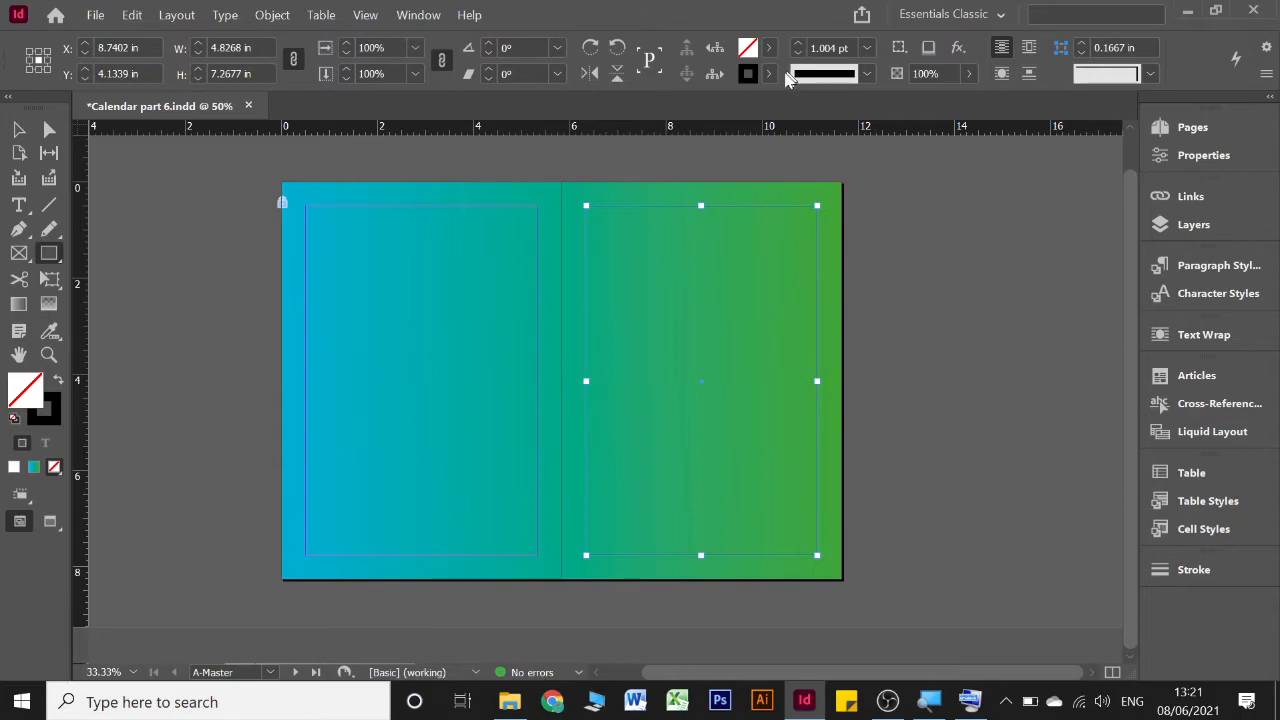
left_click(771, 75)
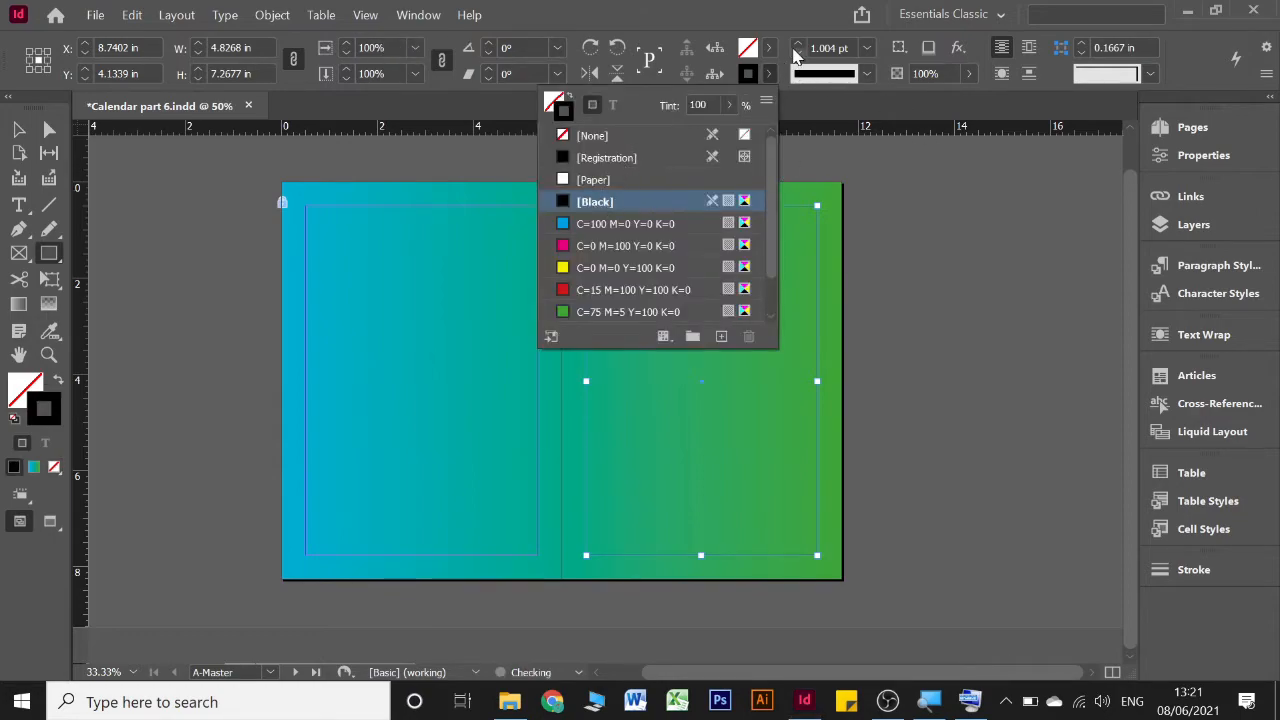
left_click(795, 46)
left_click(796, 47)
left_click(796, 47)
left_click(796, 47)
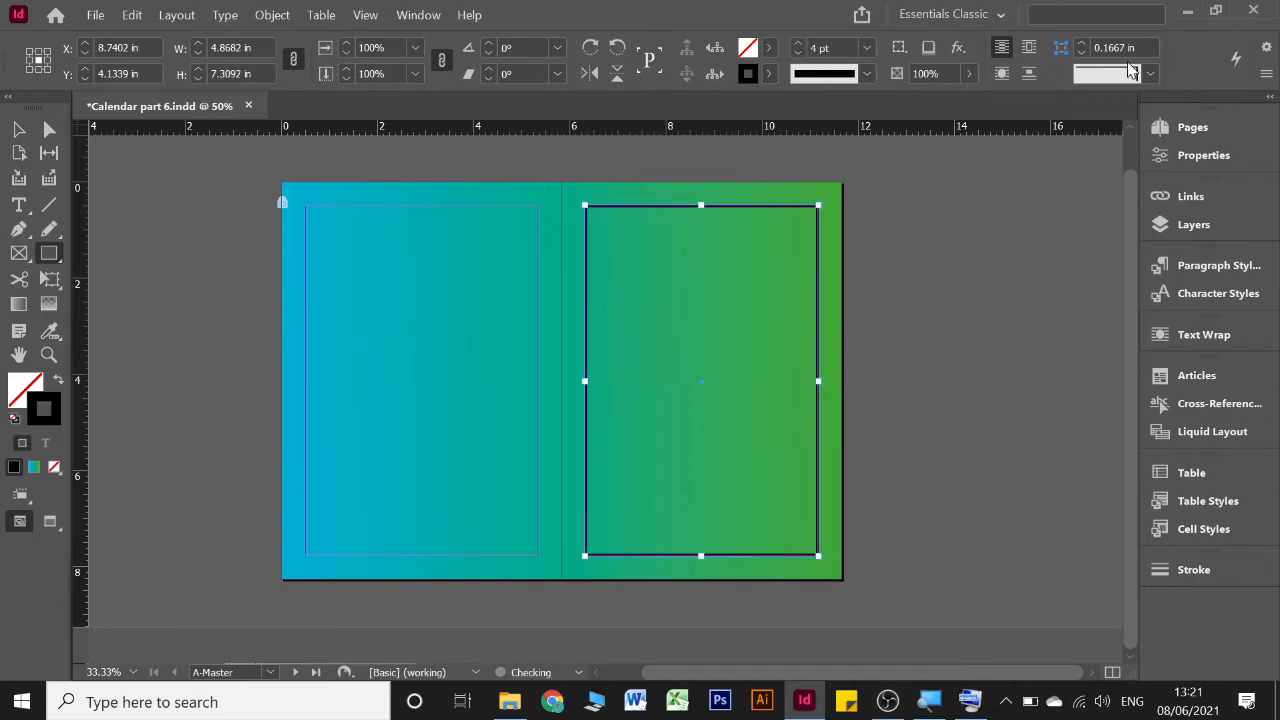
Give the border rectangle Inset corners with a corner size of 0.4375 in
left_click(1145, 74)
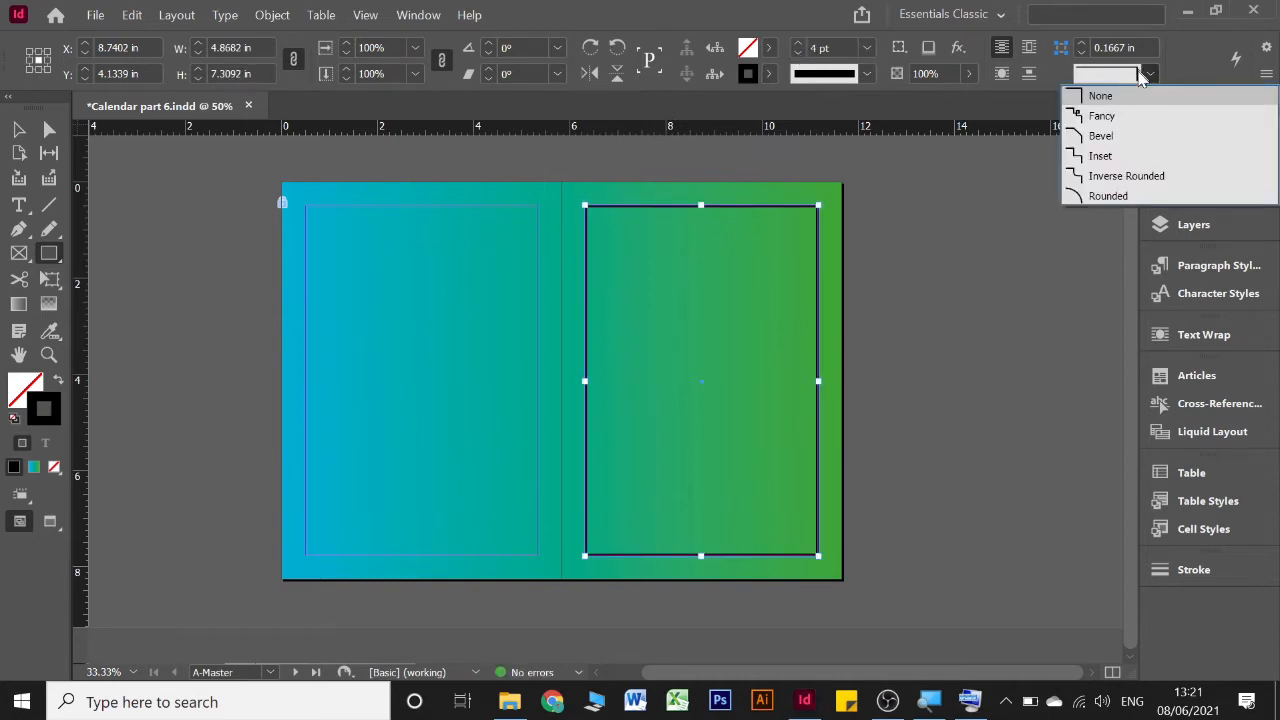
left_click(1117, 165)
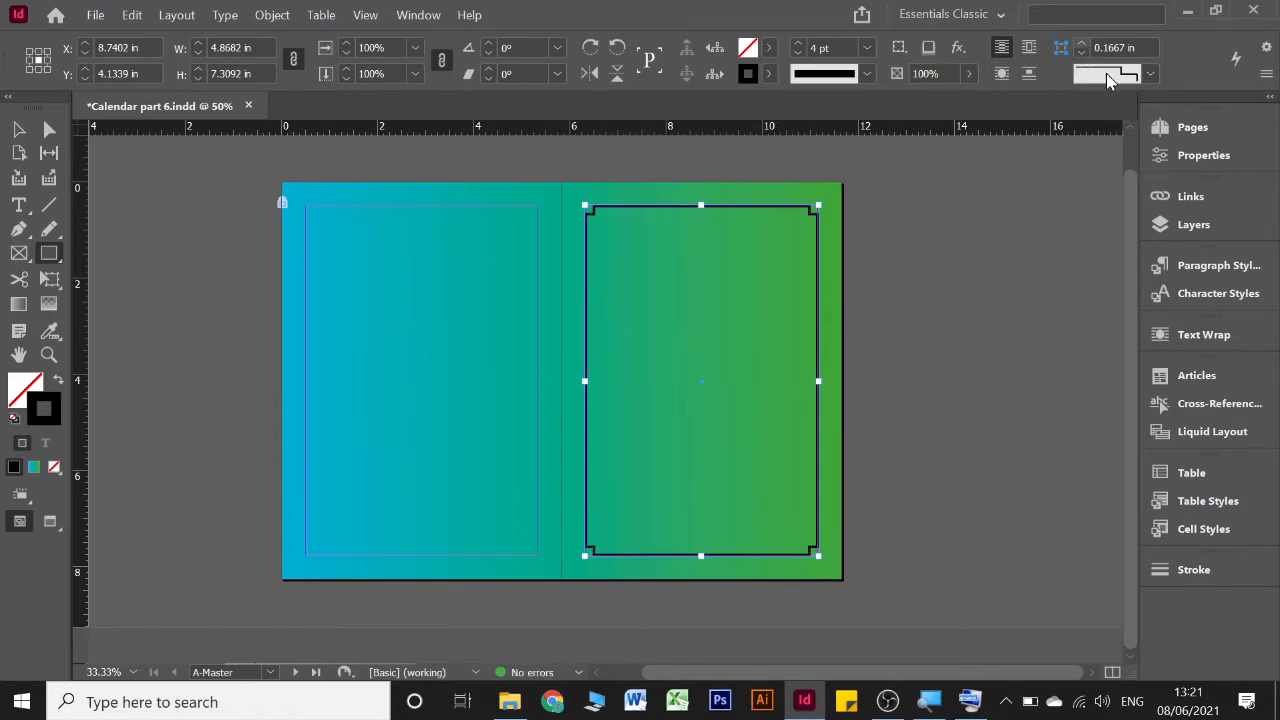
left_click(1081, 47)
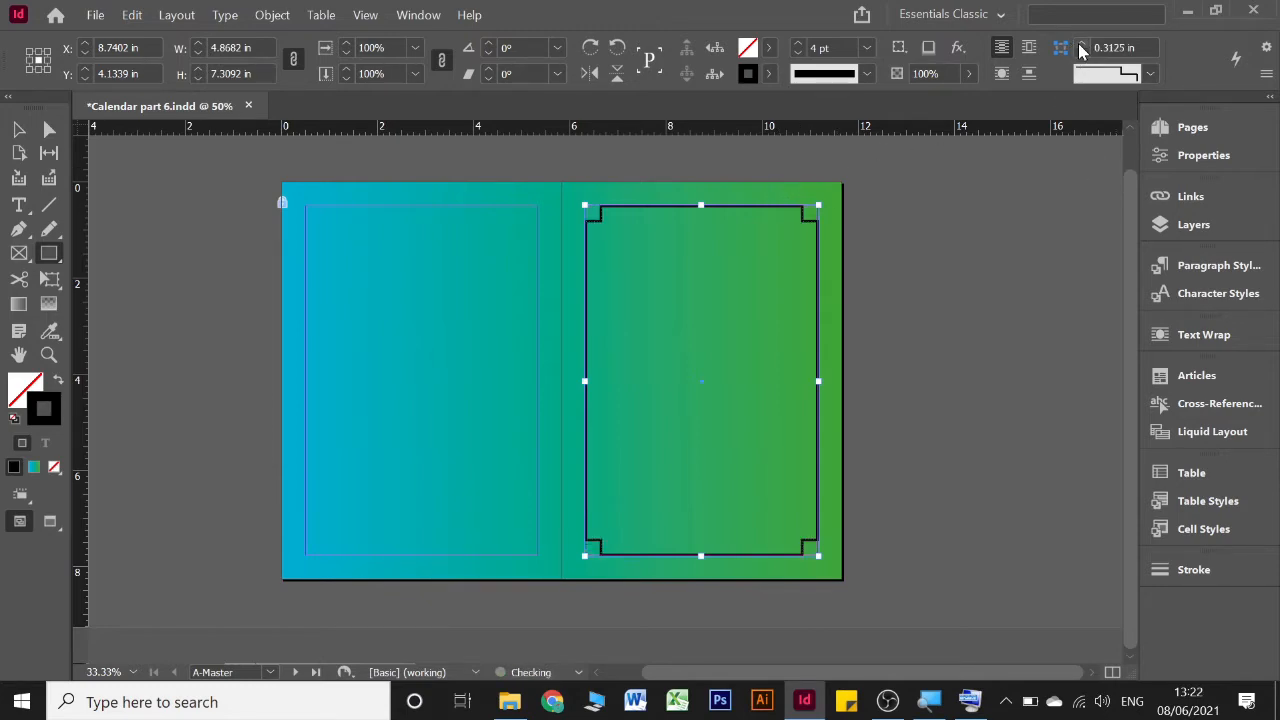
left_click(1081, 47)
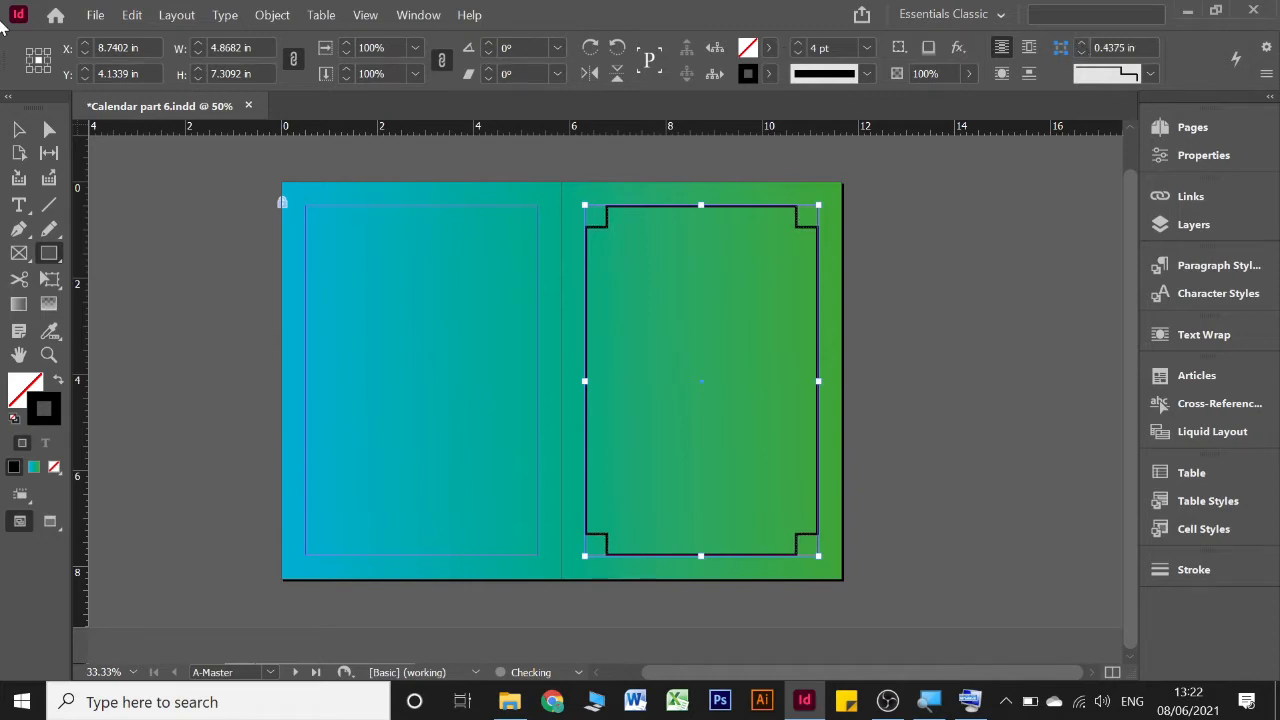
Change the border rectangle's stroke type to Triple and deselect it
left_click(18, 129)
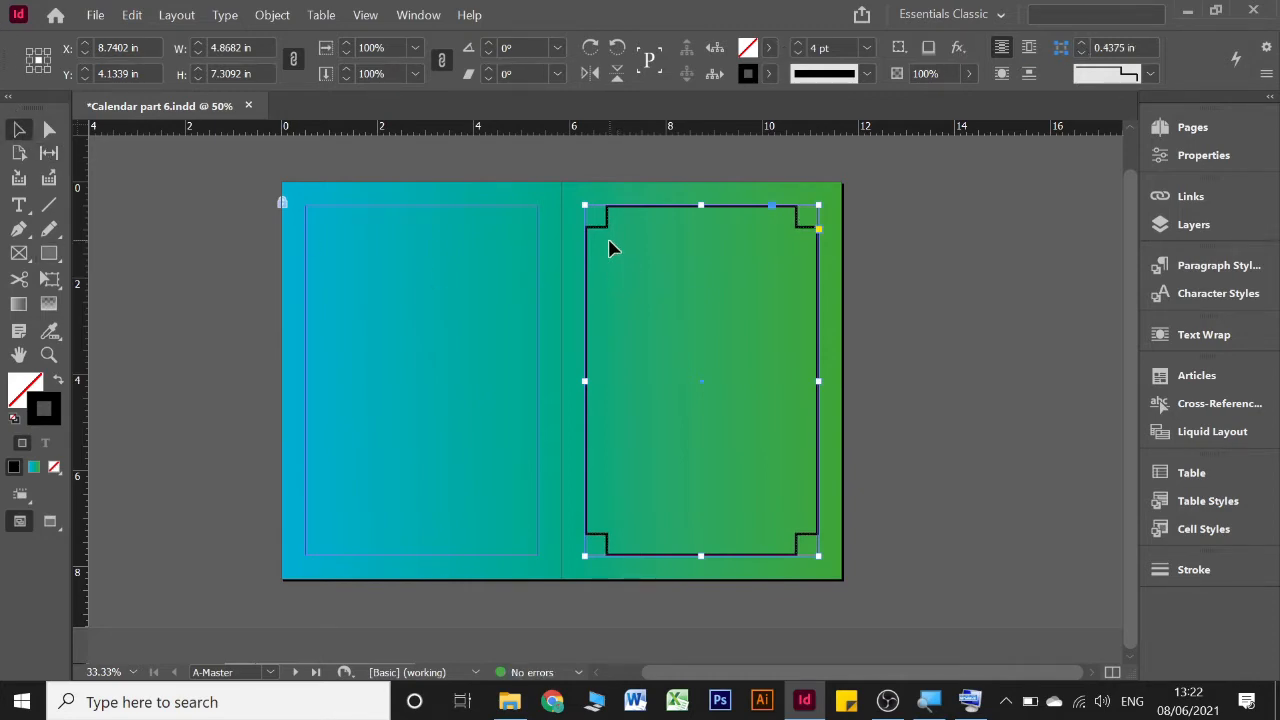
left_click(860, 76)
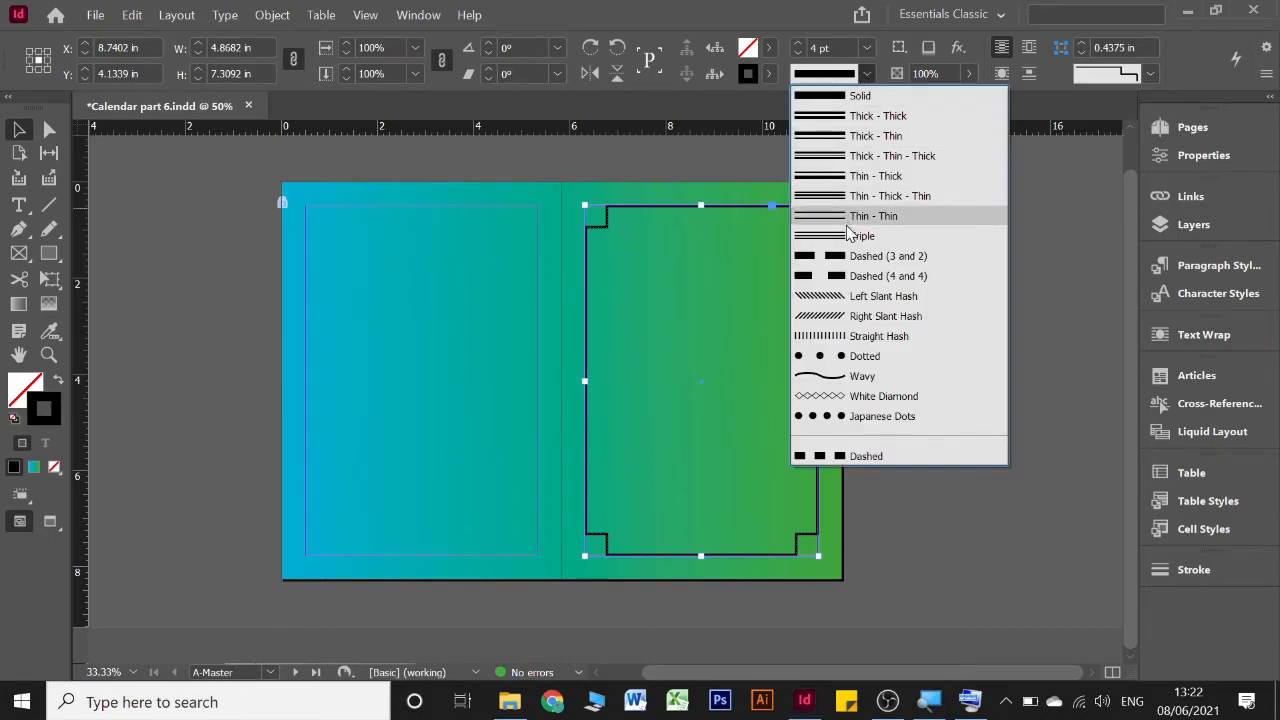
left_click(845, 235)
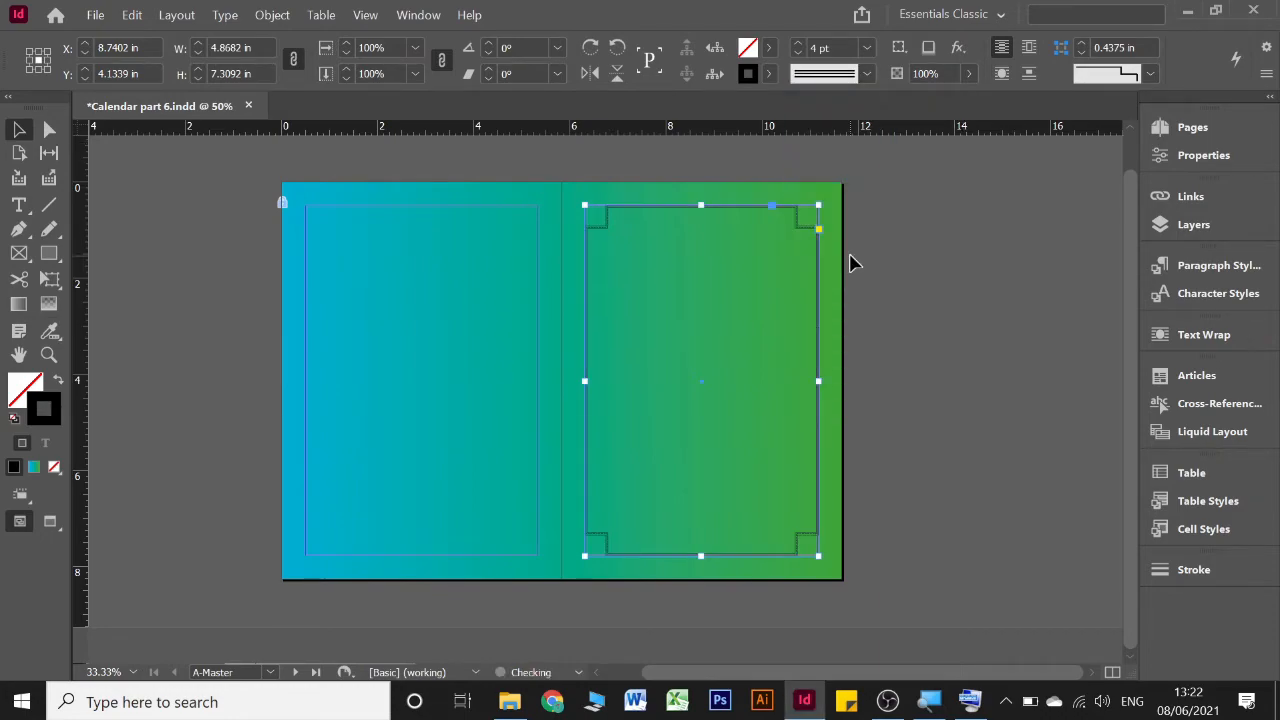
left_click(705, 266)
Create a text frame near the top inside the border and set its font to Monlam Uni OuChan2
scroll(705, 266, "up", 1)
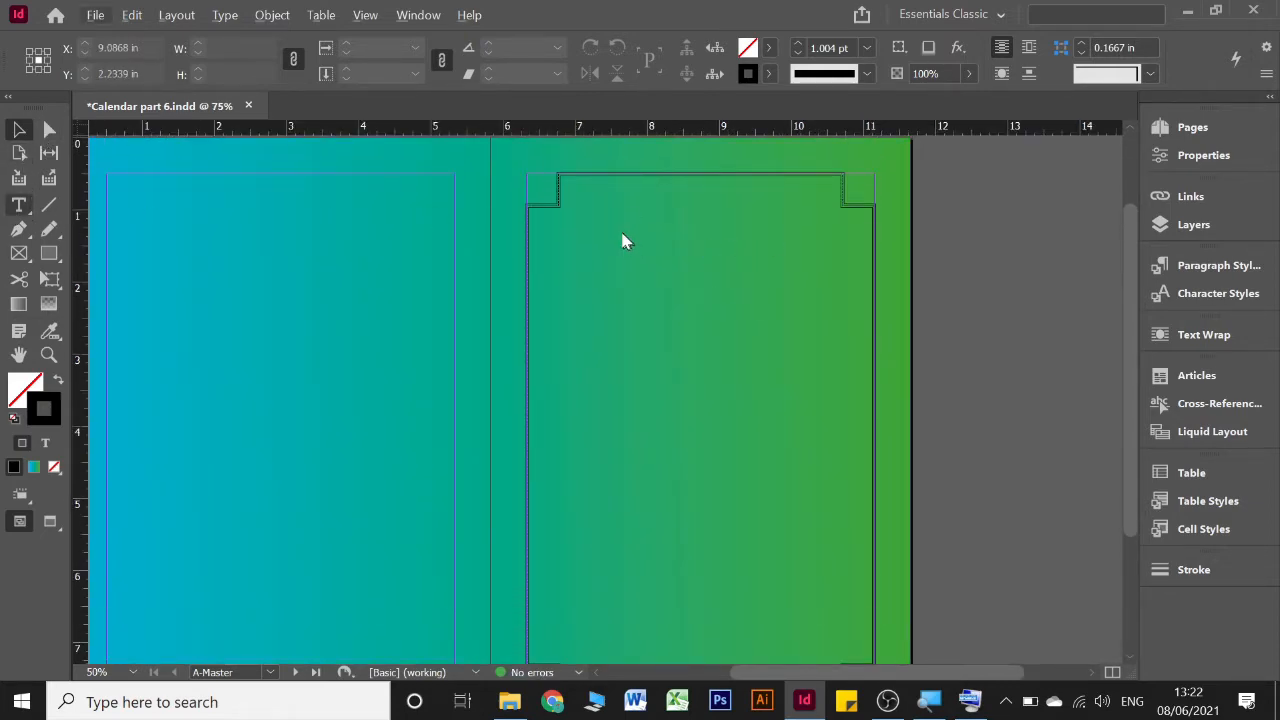
left_click_drag(594, 210, 824, 328)
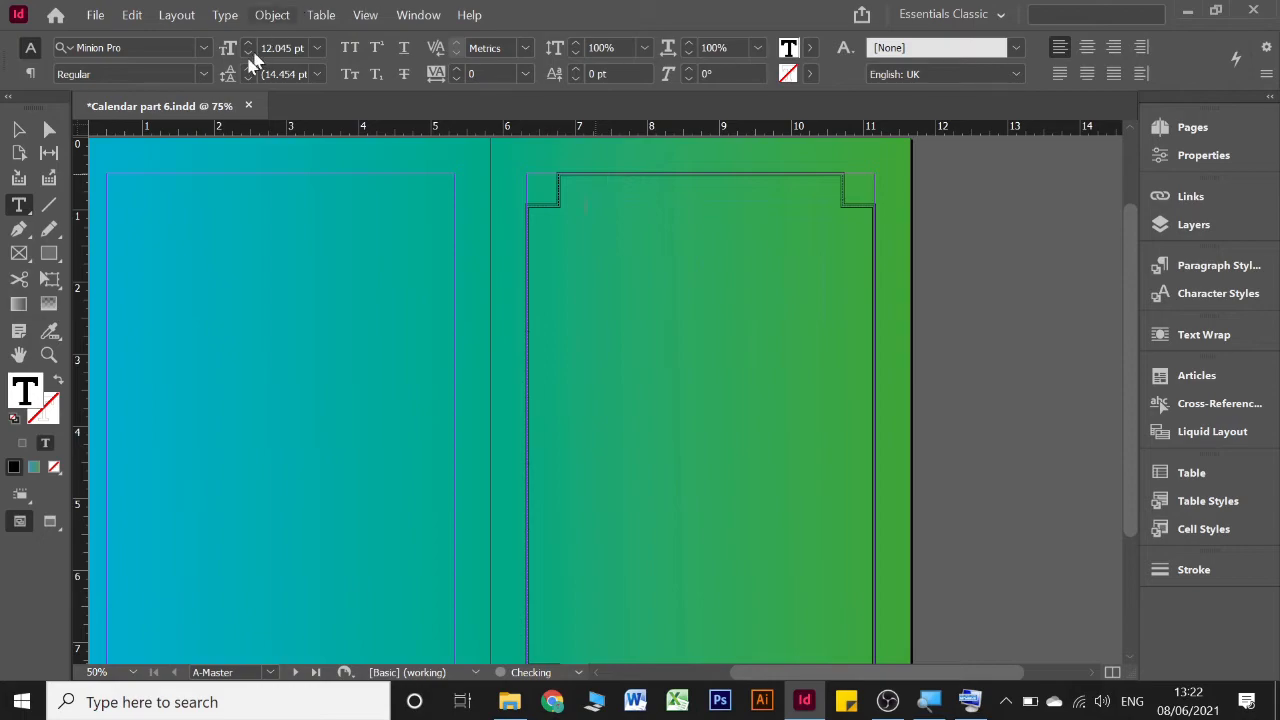
left_click(207, 52)
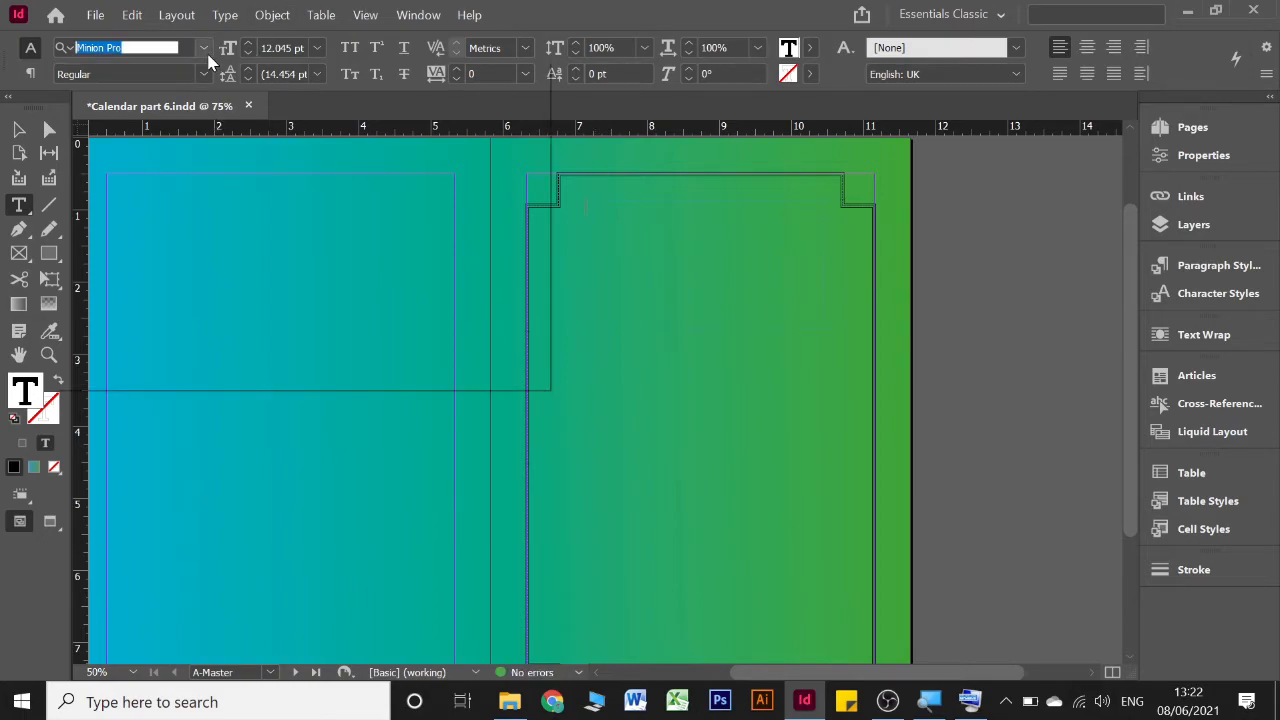
left_click(185, 230)
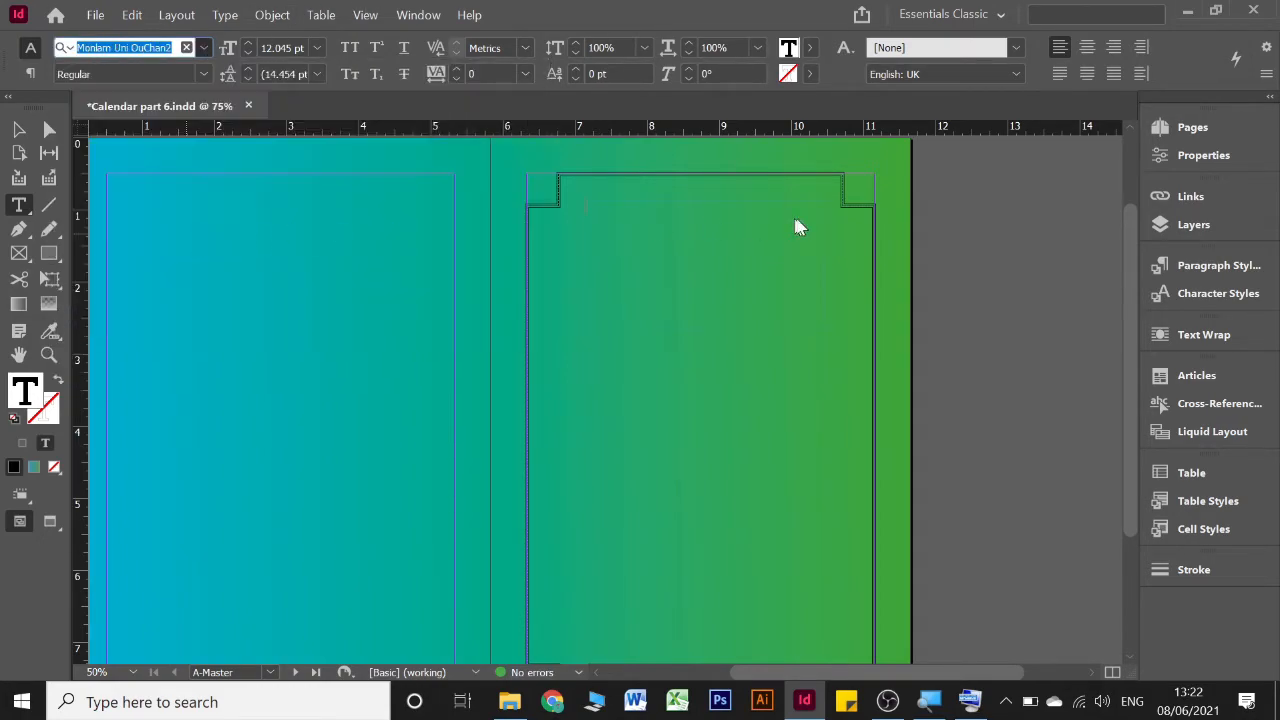
Switch the text frame to the Adobe World-Ready Paragraph Composer and start its text with "lo"
left_click(1266, 75)
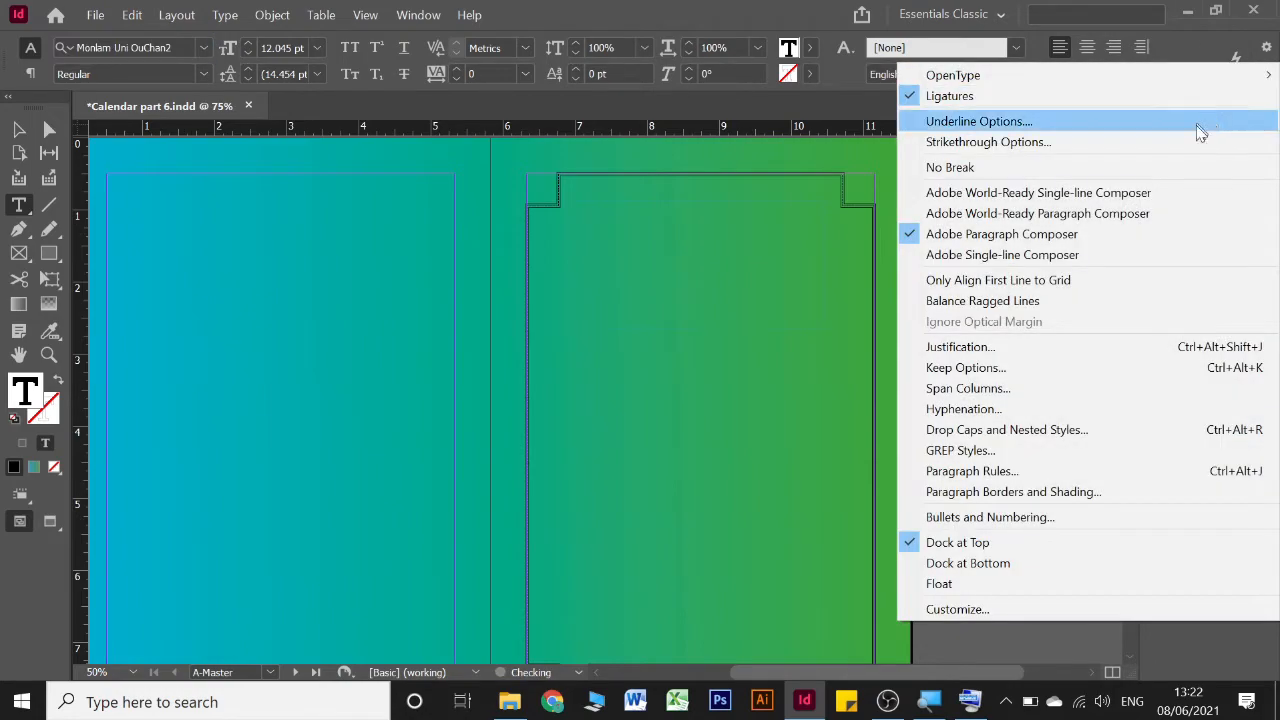
left_click(1055, 218)
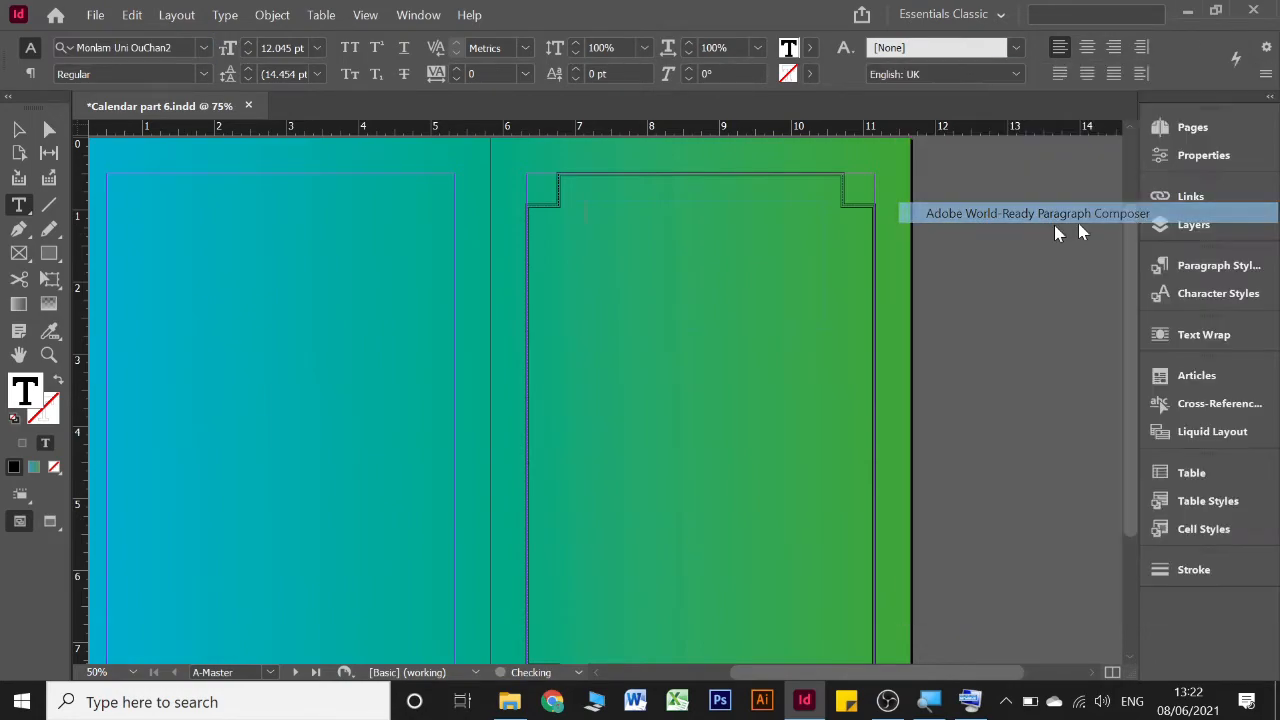
left_click(698, 211)
type("lo")
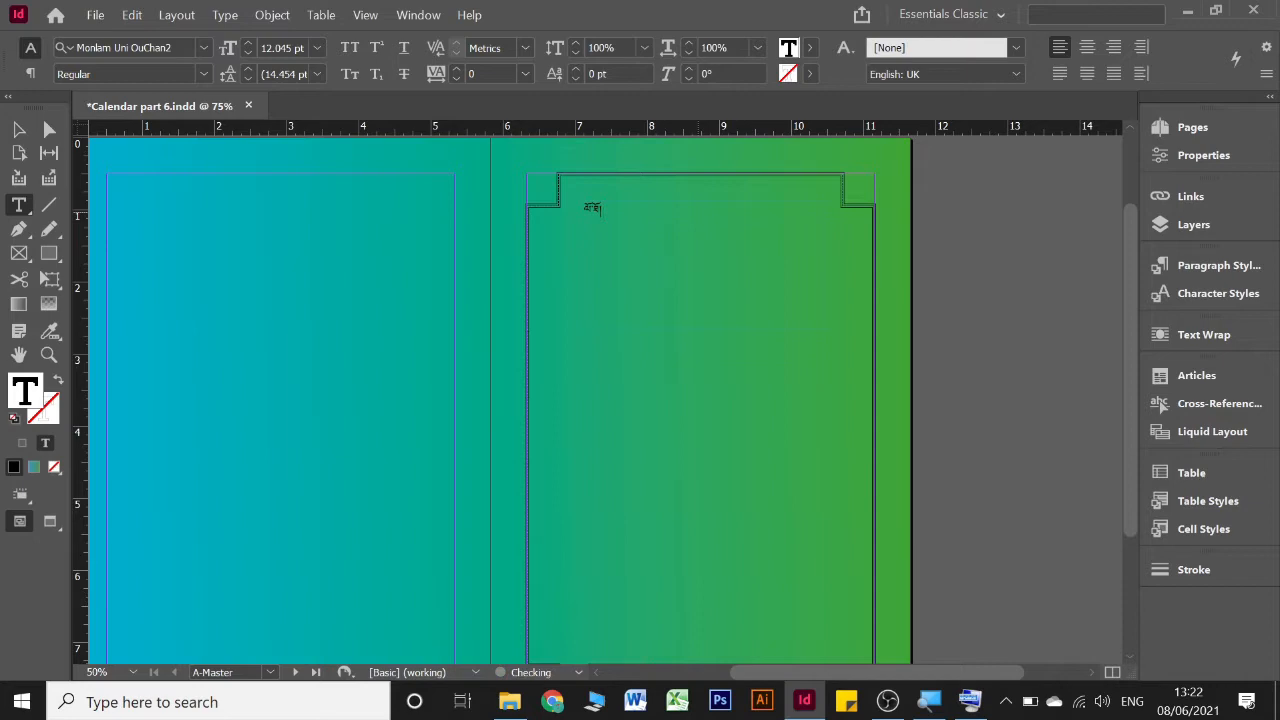
Enlarge the Tibetan title text to 51 pt and centre it in its text frame
key("ctrl+a")
left_click(250, 42)
left_click(250, 42)
left_click(250, 42)
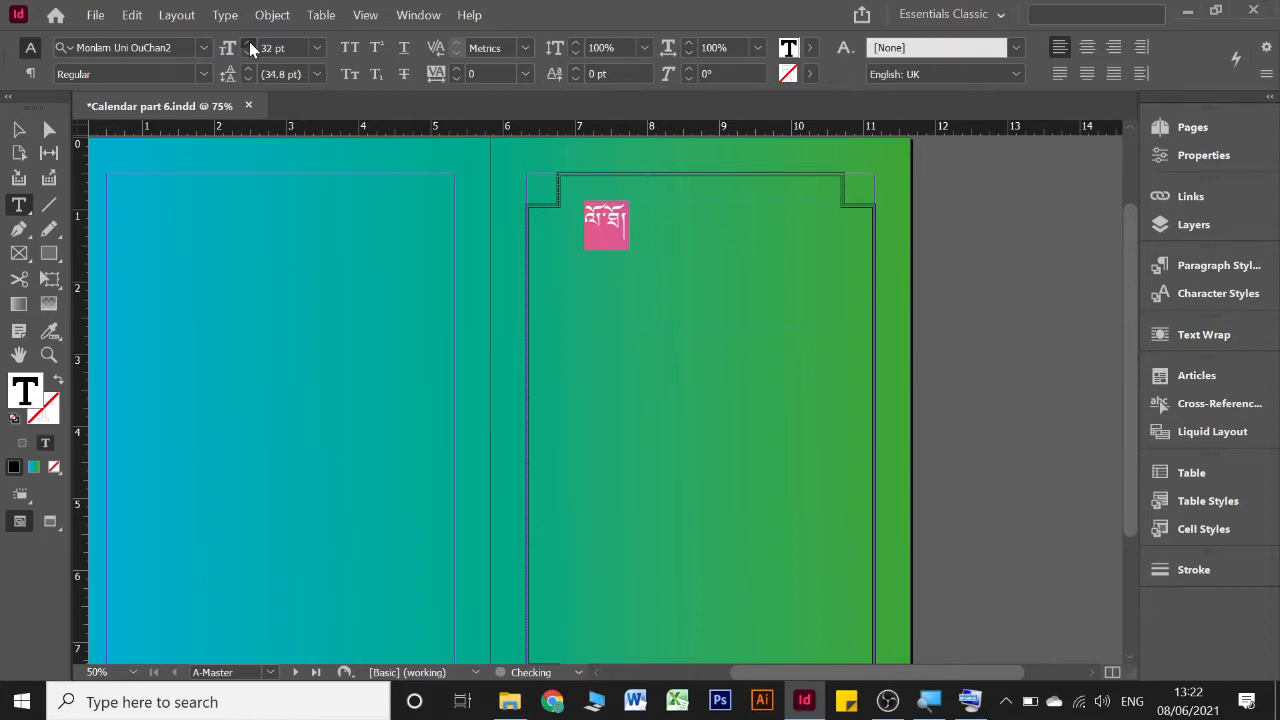
left_click(249, 42)
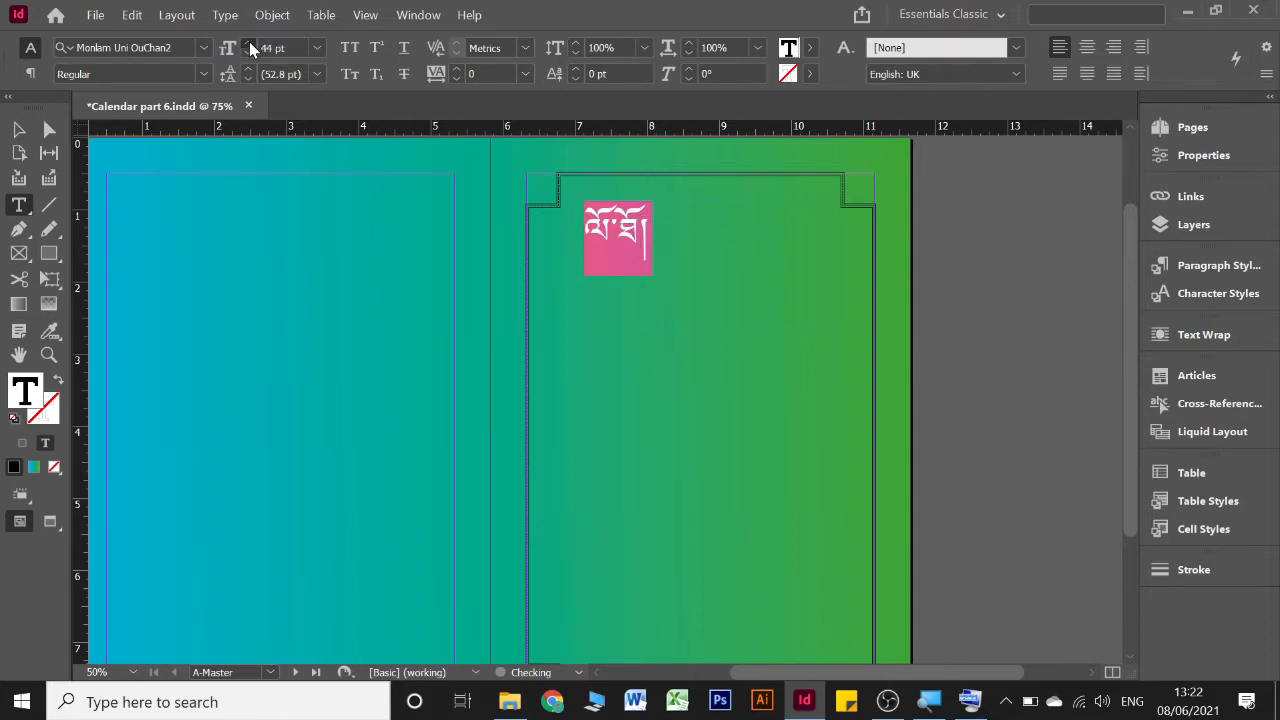
left_click(249, 42)
left_click(248, 42)
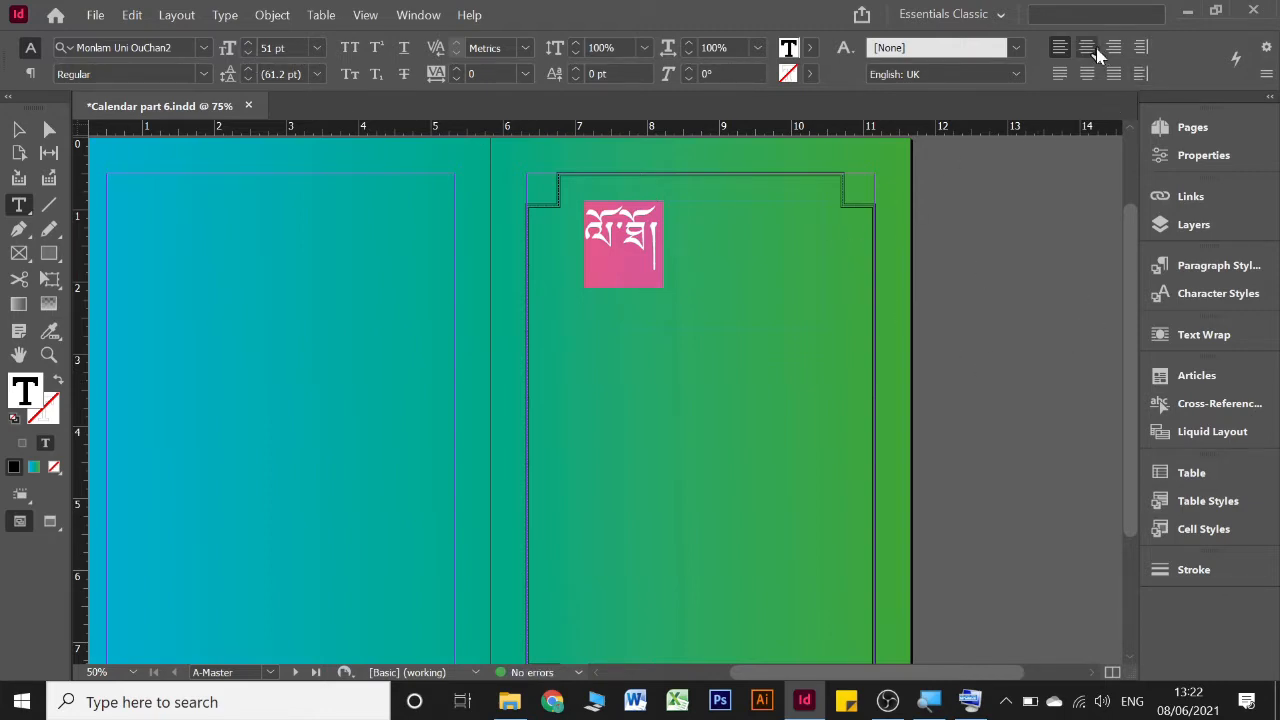
key("ctrl+shift+c")
left_click(767, 239)
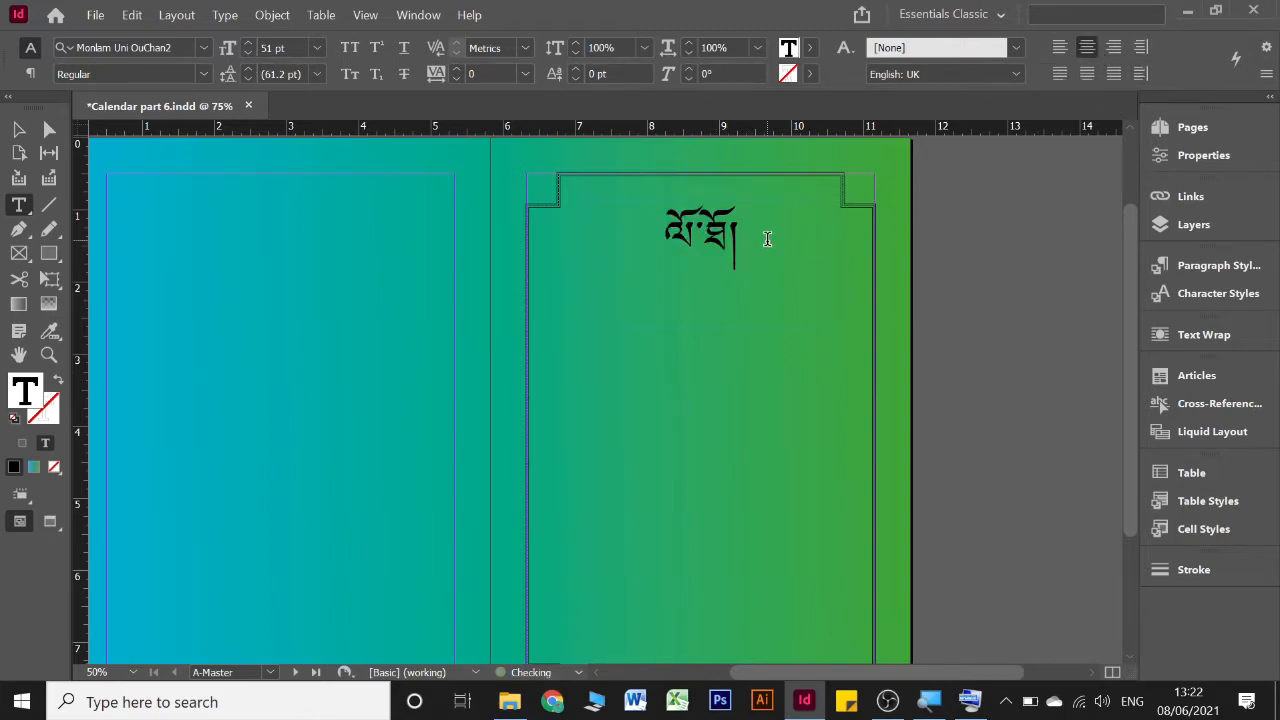
Add a second line below the title with a hyphenated year range in Tibetan numerals
key("Return")
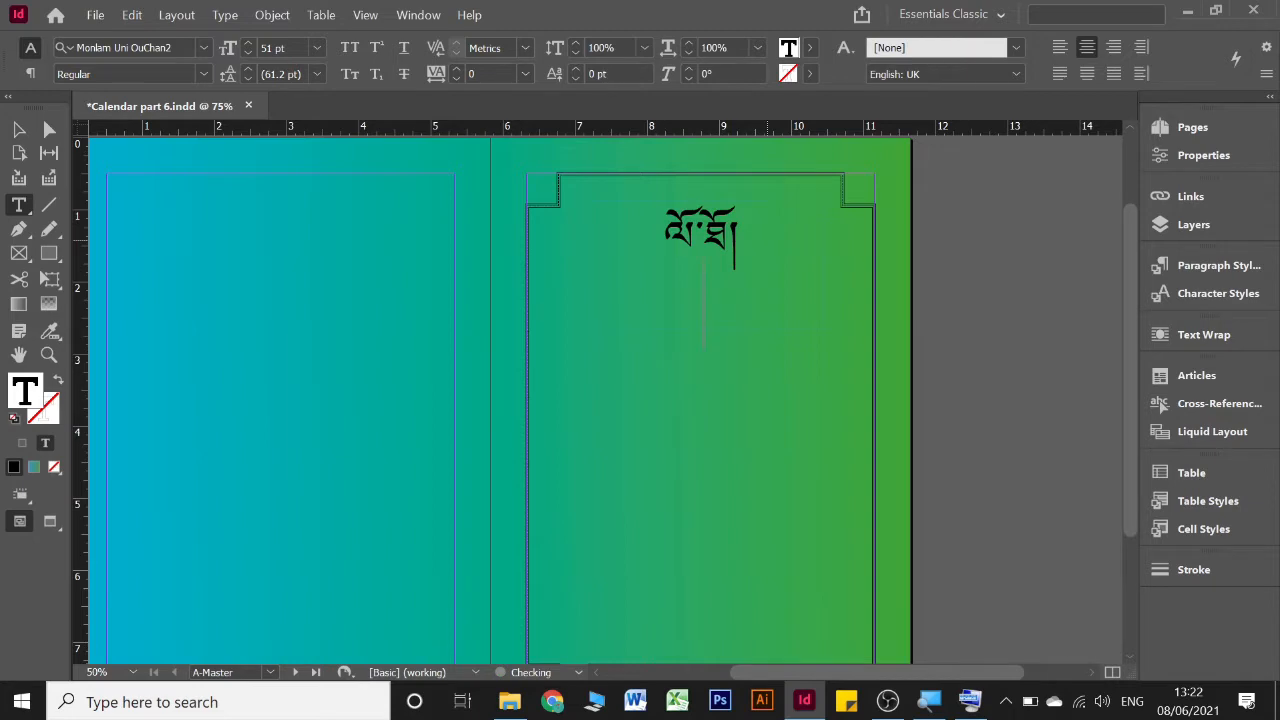
type("༣༠༩༨")
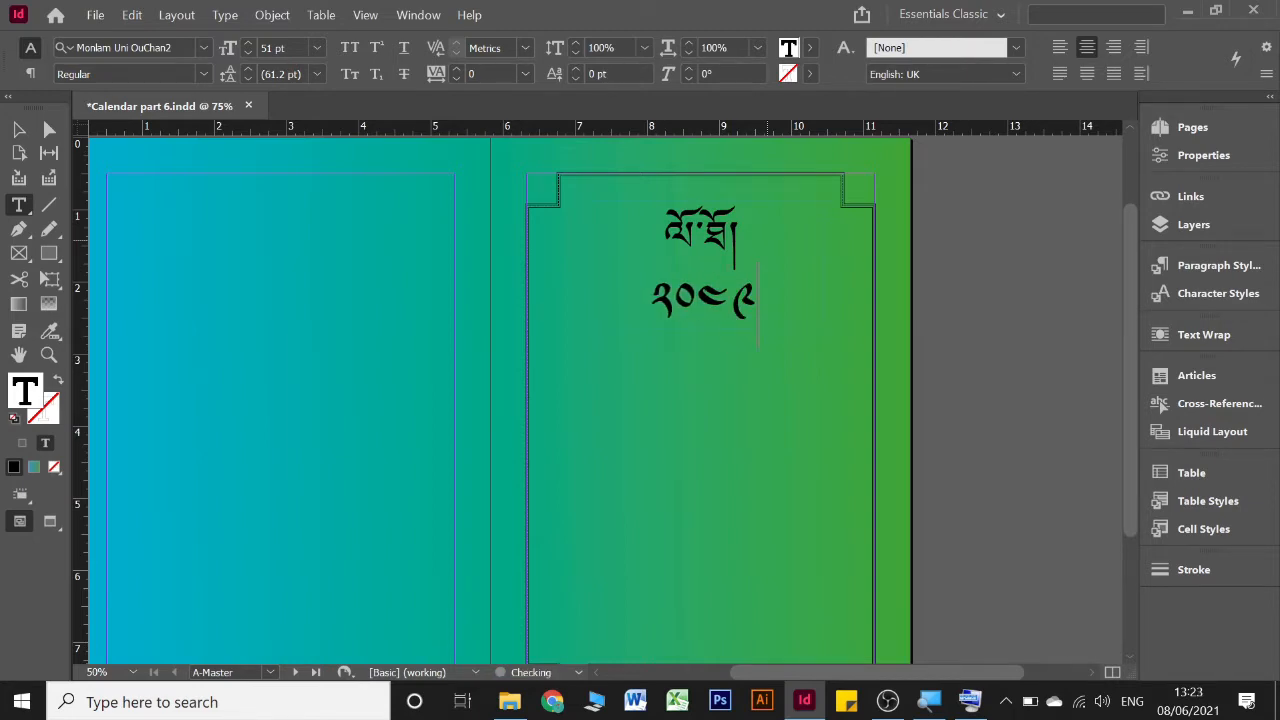
key("BackSpace")
type("༡")
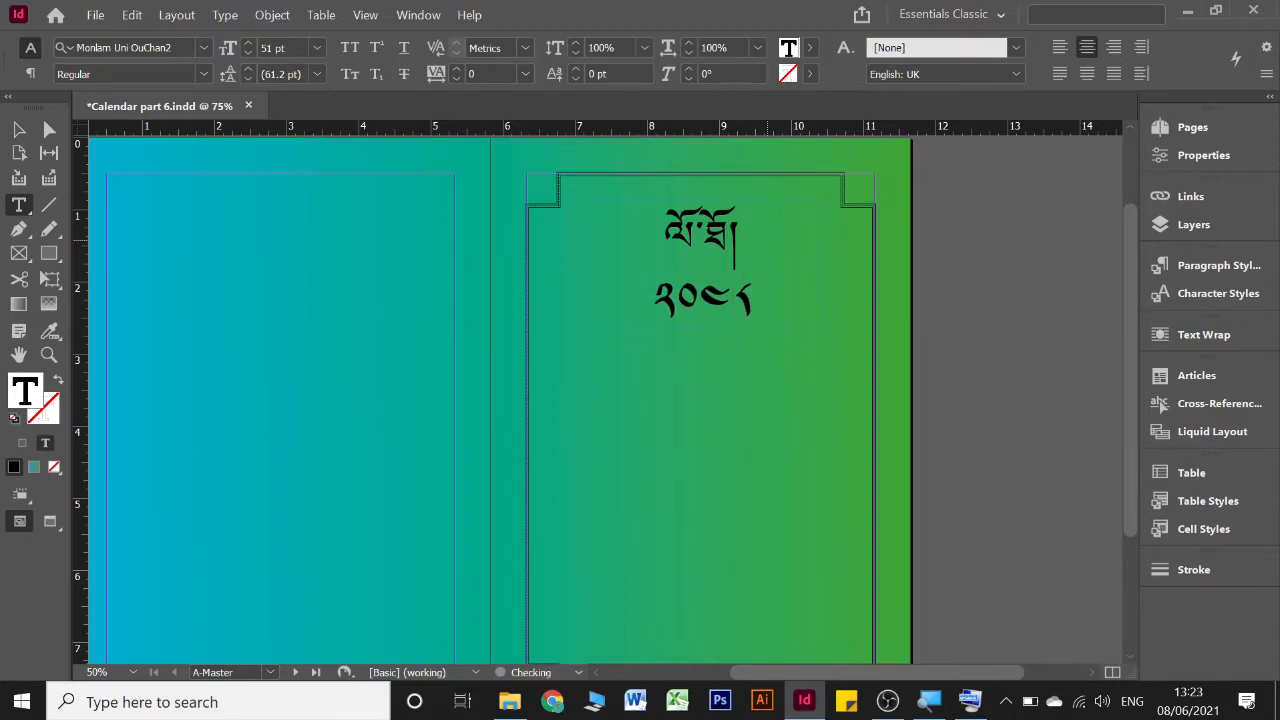
type(" -")
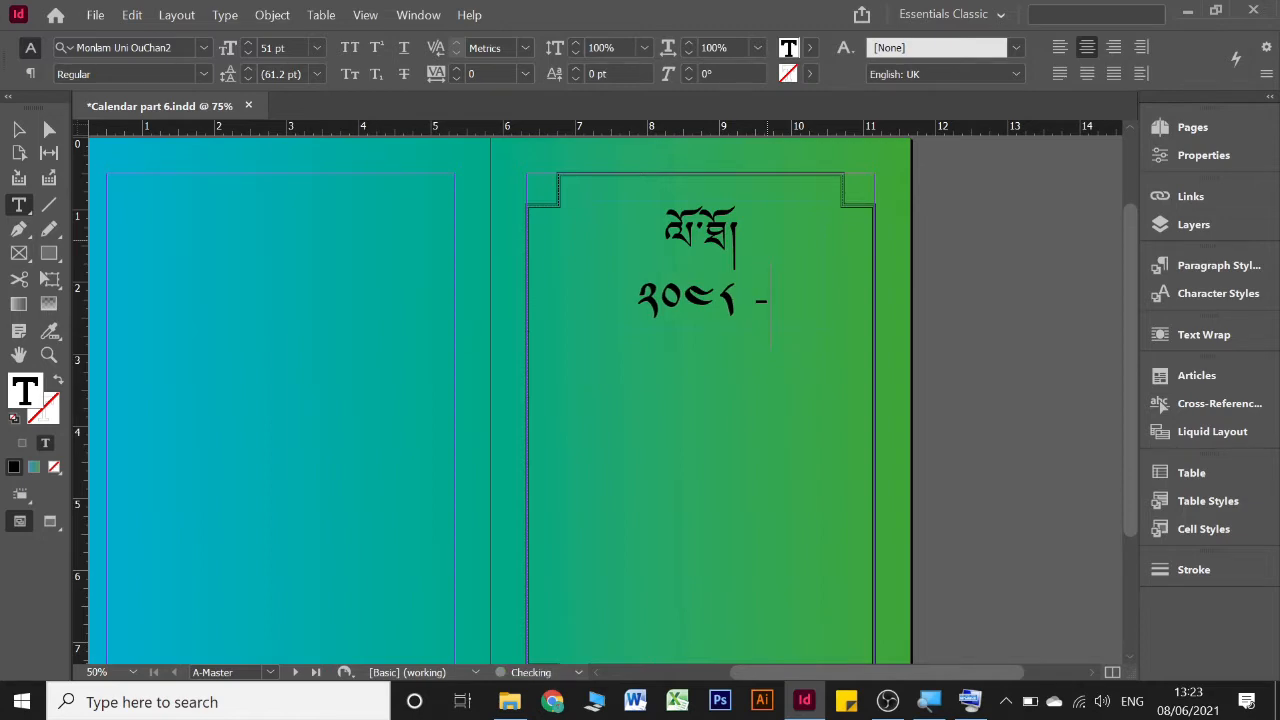
type(" ༢")
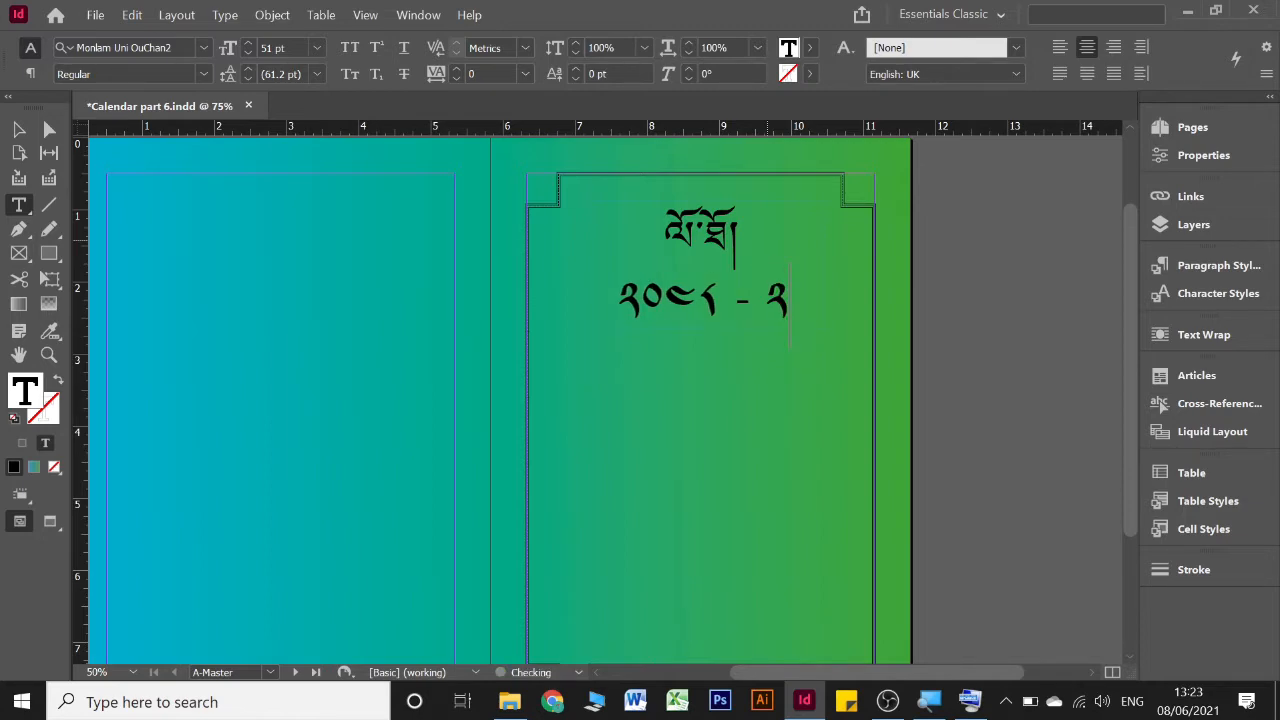
type("༠༤༩")
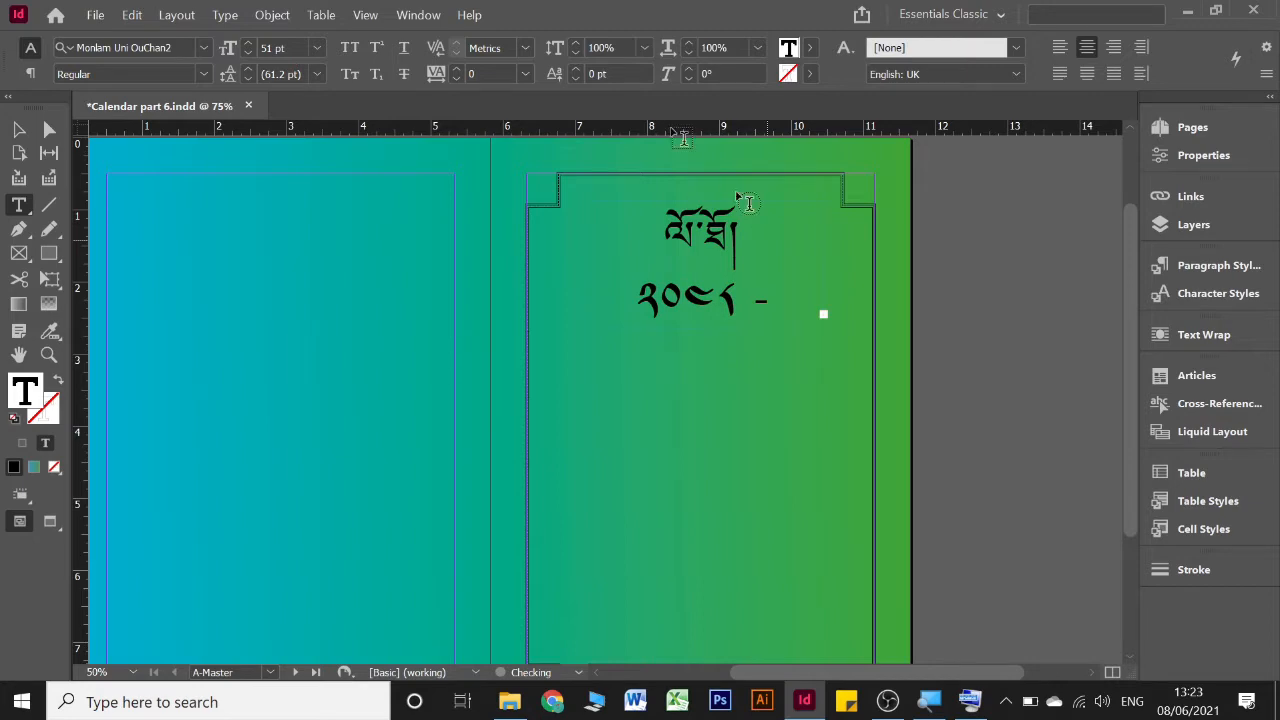
Reduce the whole year range line under the title to a font size of 36 pt
left_click_drag(640, 291, 797, 307)
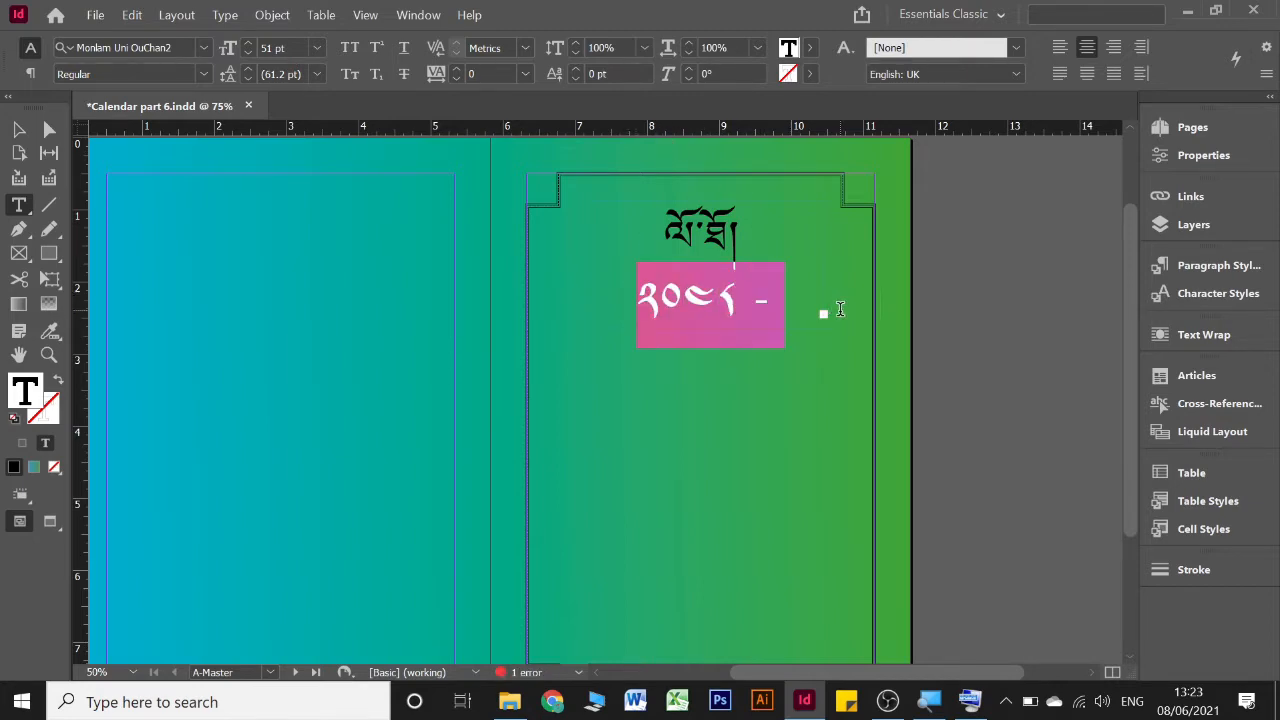
left_click(252, 52)
left_click(252, 52)
left_click(252, 52)
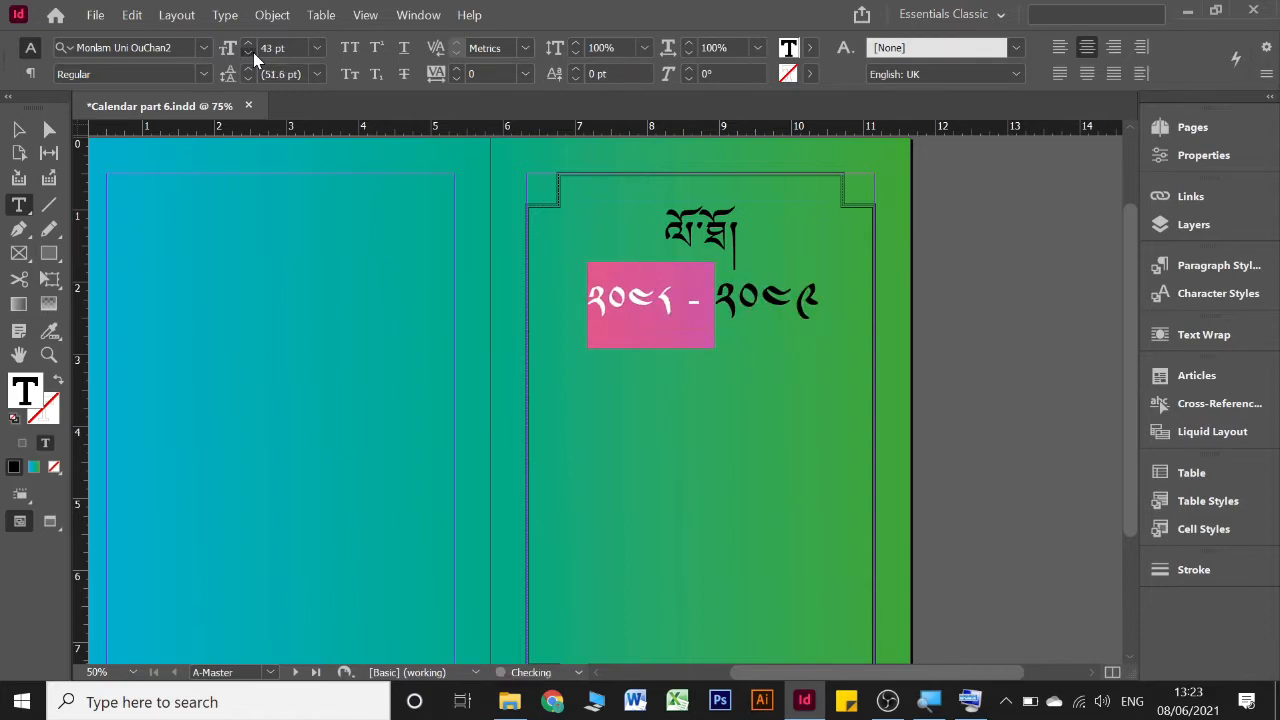
left_click(822, 304, "shift")
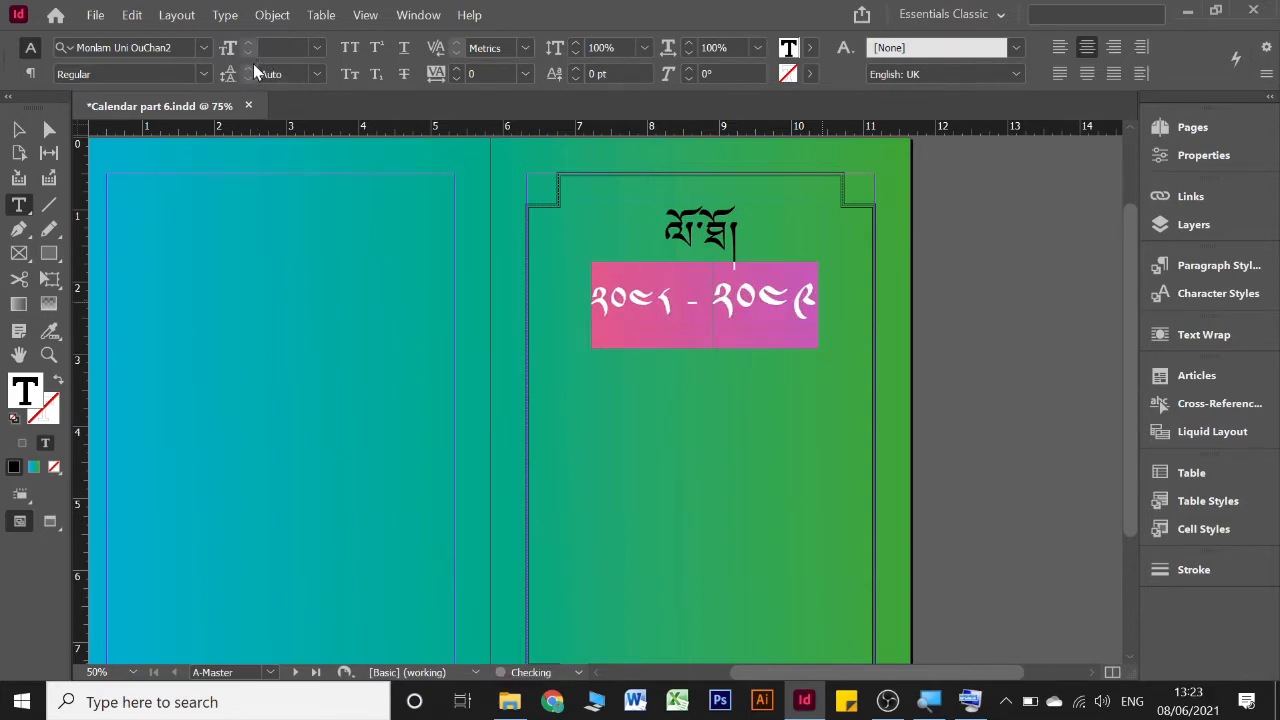
left_click(316, 48)
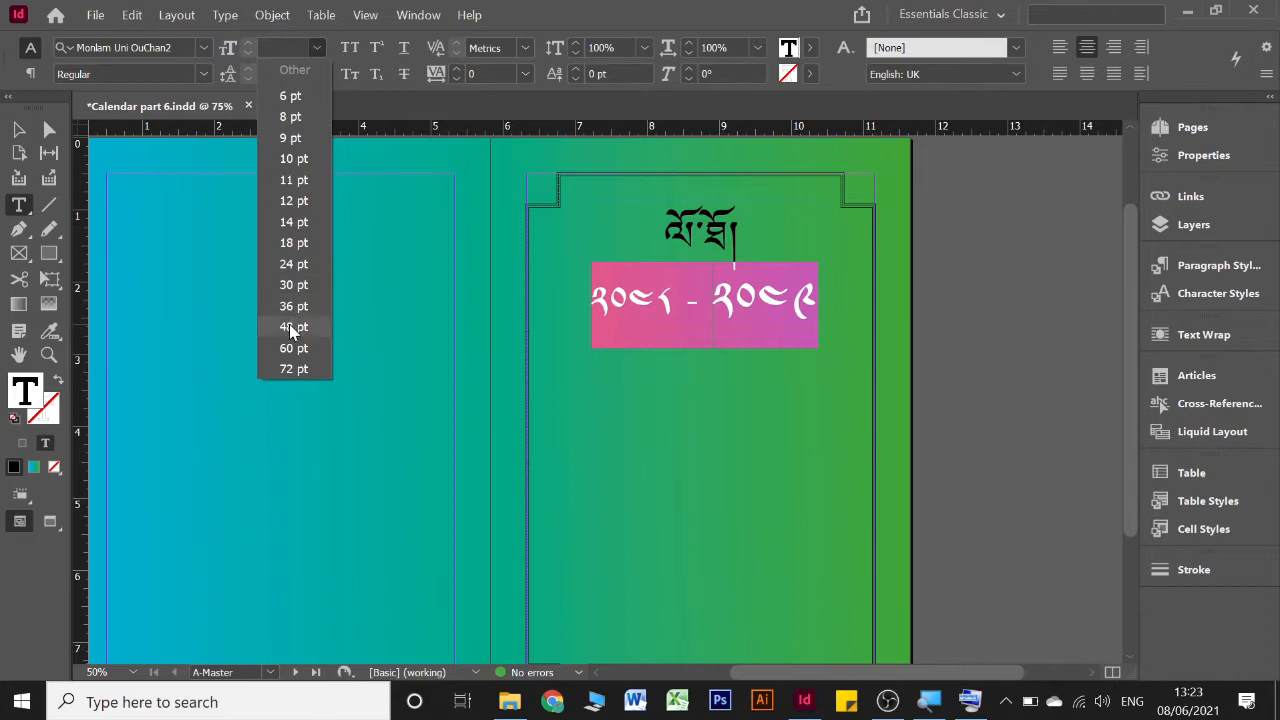
left_click(291, 308)
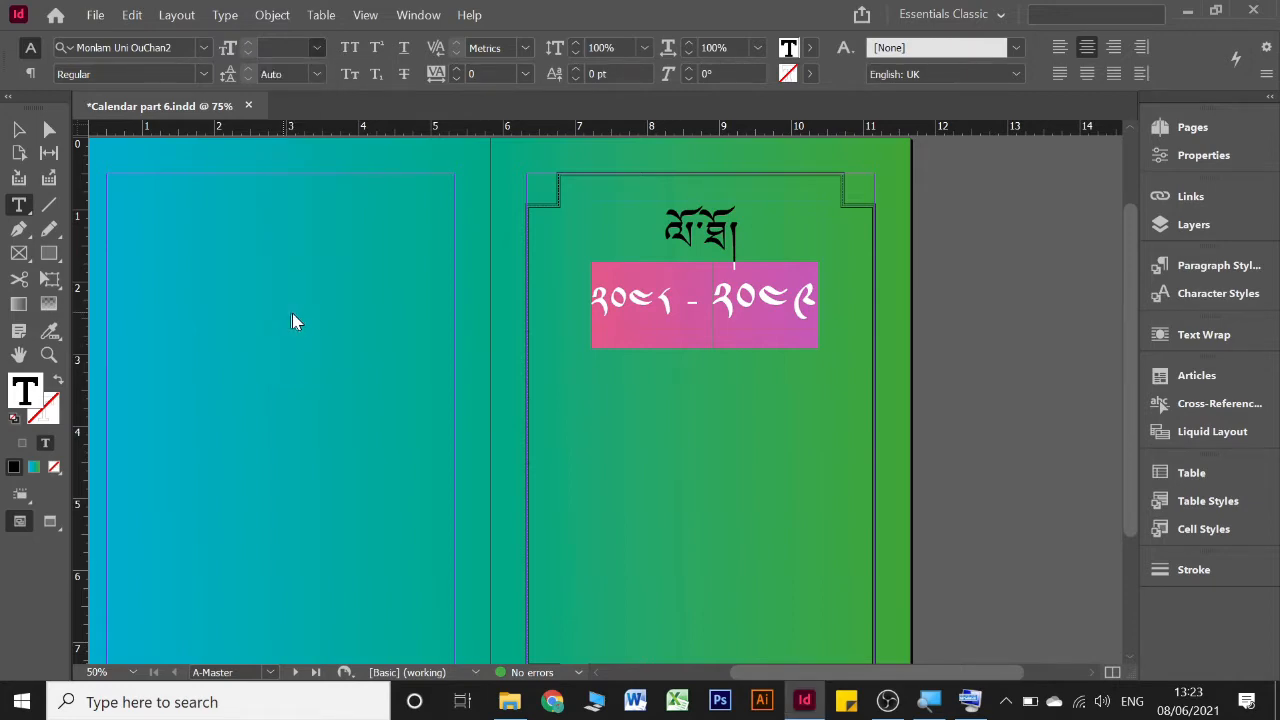
left_click(736, 304)
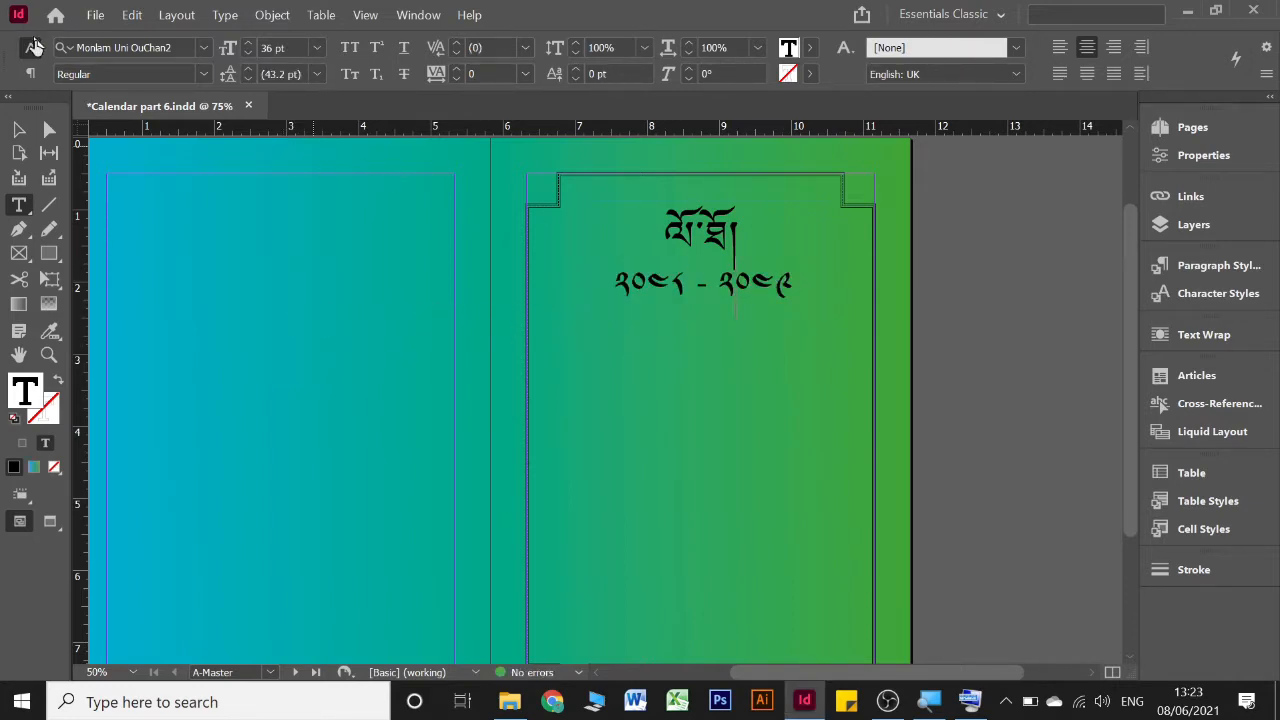
Draw an empty rectangle frame, 3.9 in wide and 3.3 in high, inside the border below the year range
left_click(19, 130)
left_click(699, 260)
scroll(699, 260, "down", 2)
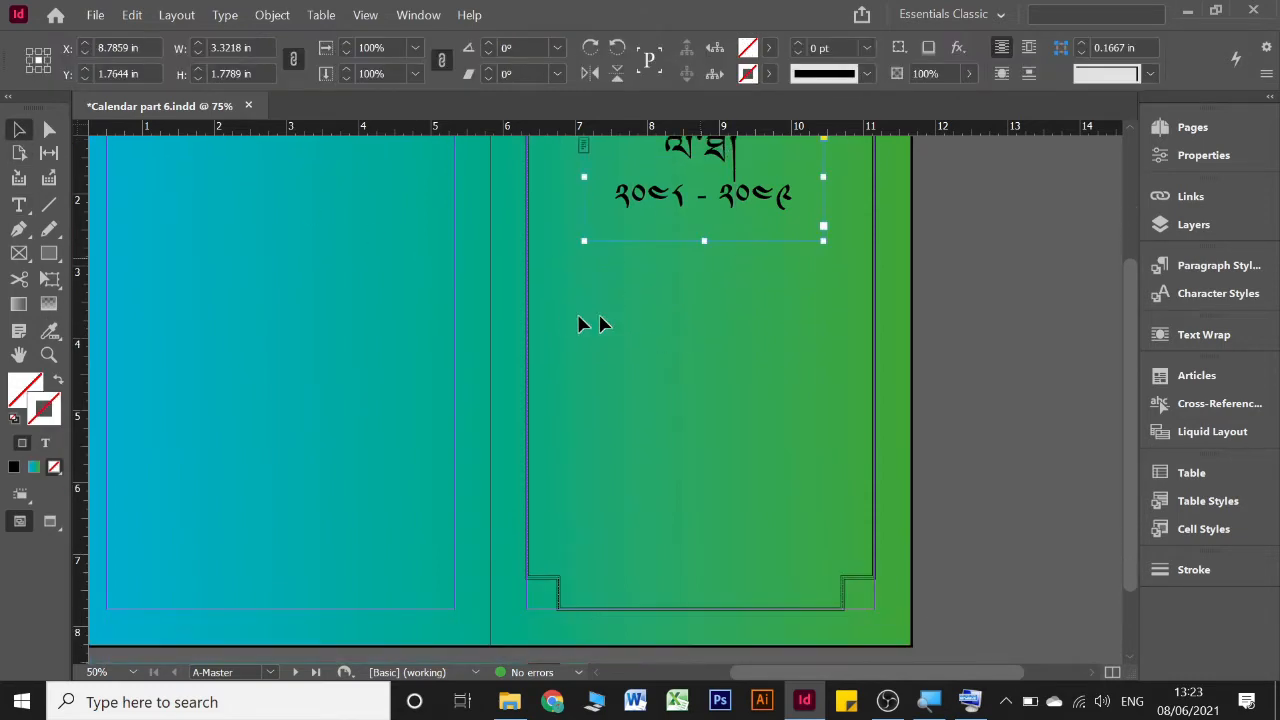
left_click(661, 318)
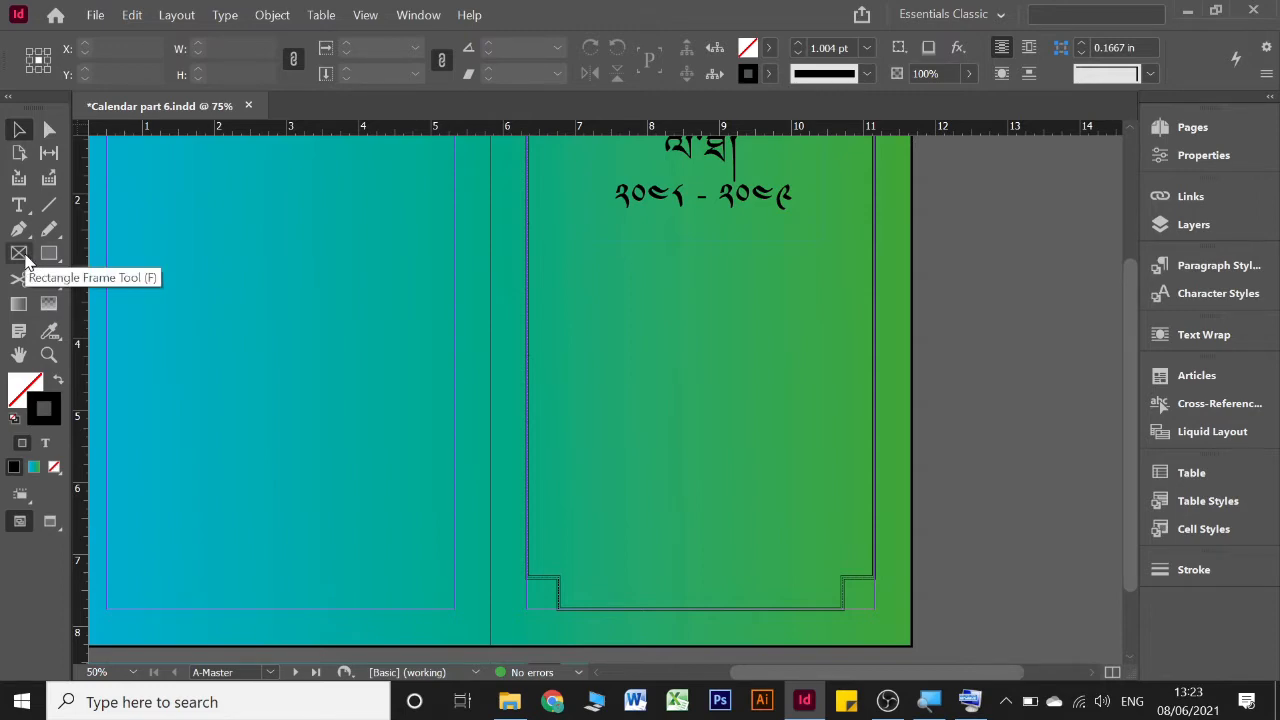
left_click(25, 257)
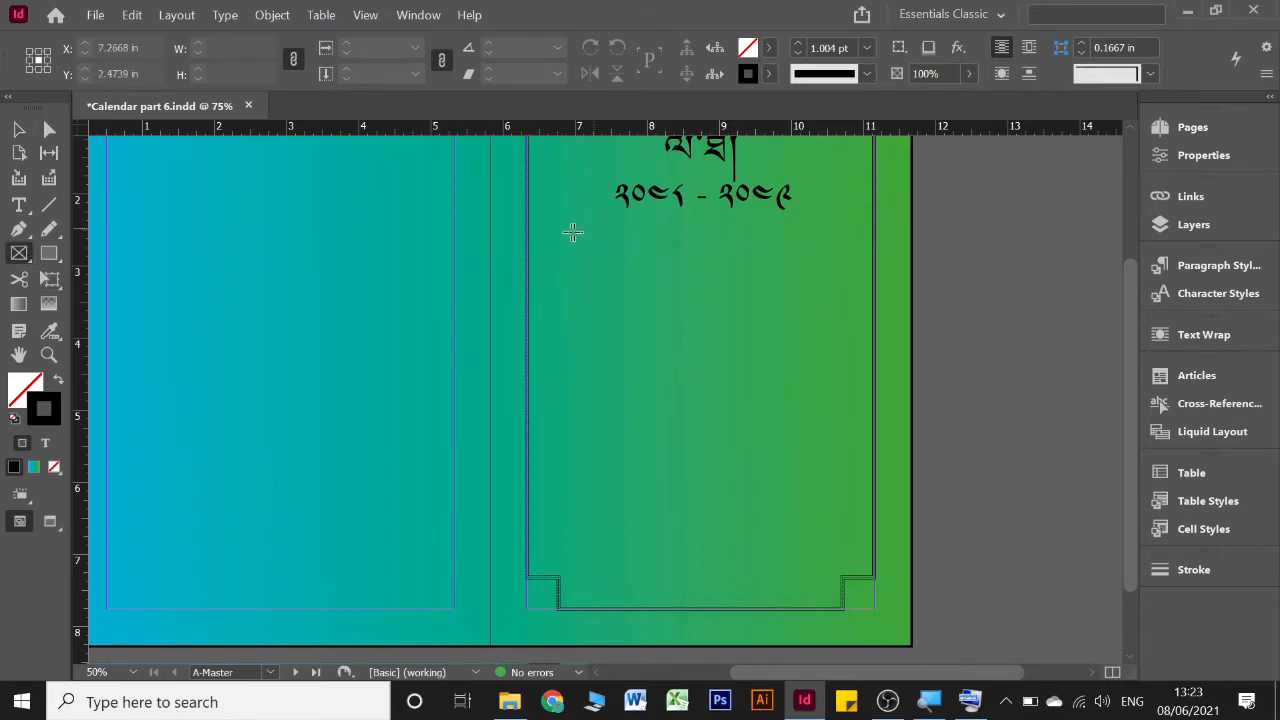
left_click_drag(566, 247, 840, 470)
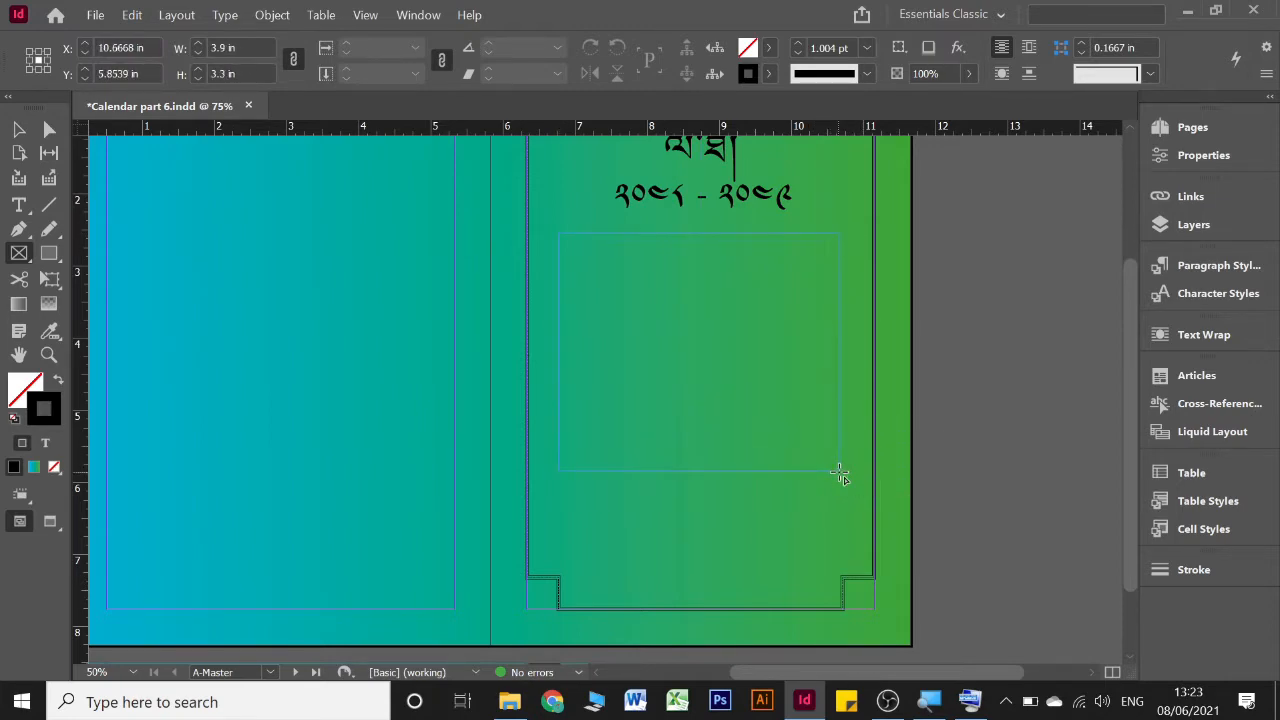
Place the emblem image 123 from the kadampa folder into the rectangle frame
left_click(110, 16)
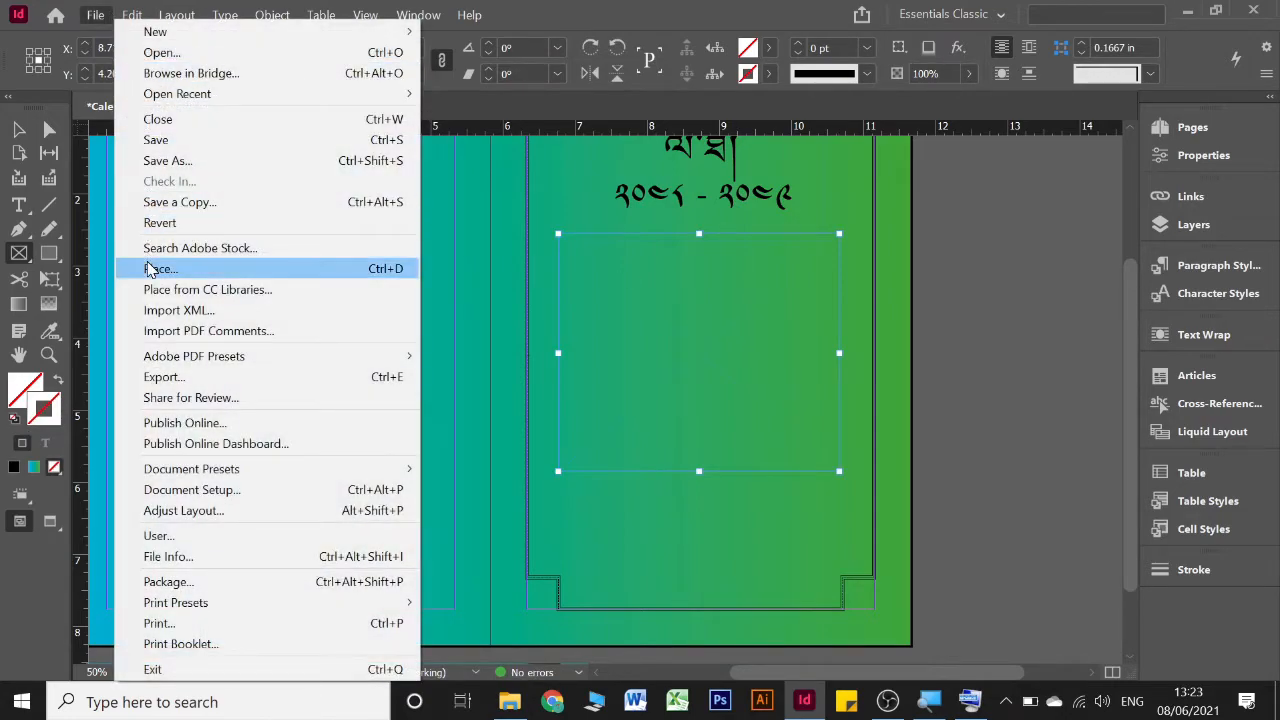
left_click(147, 266)
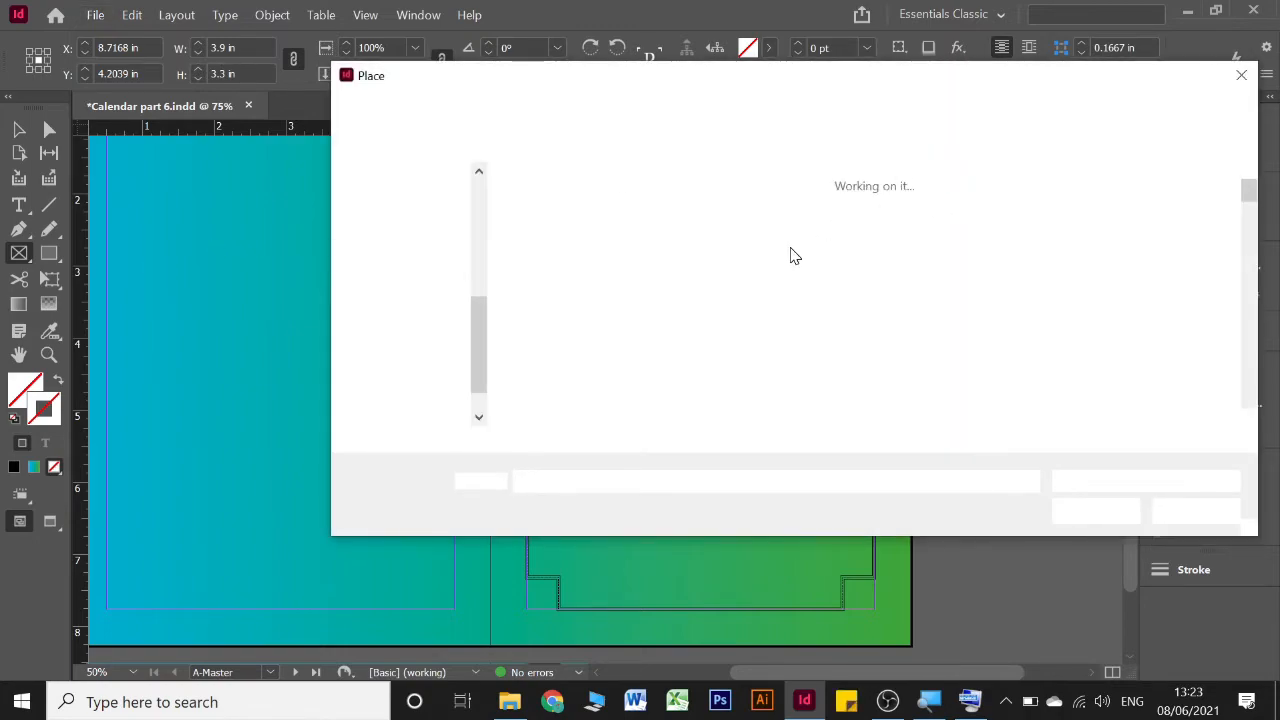
scroll(770, 265, "down", 1)
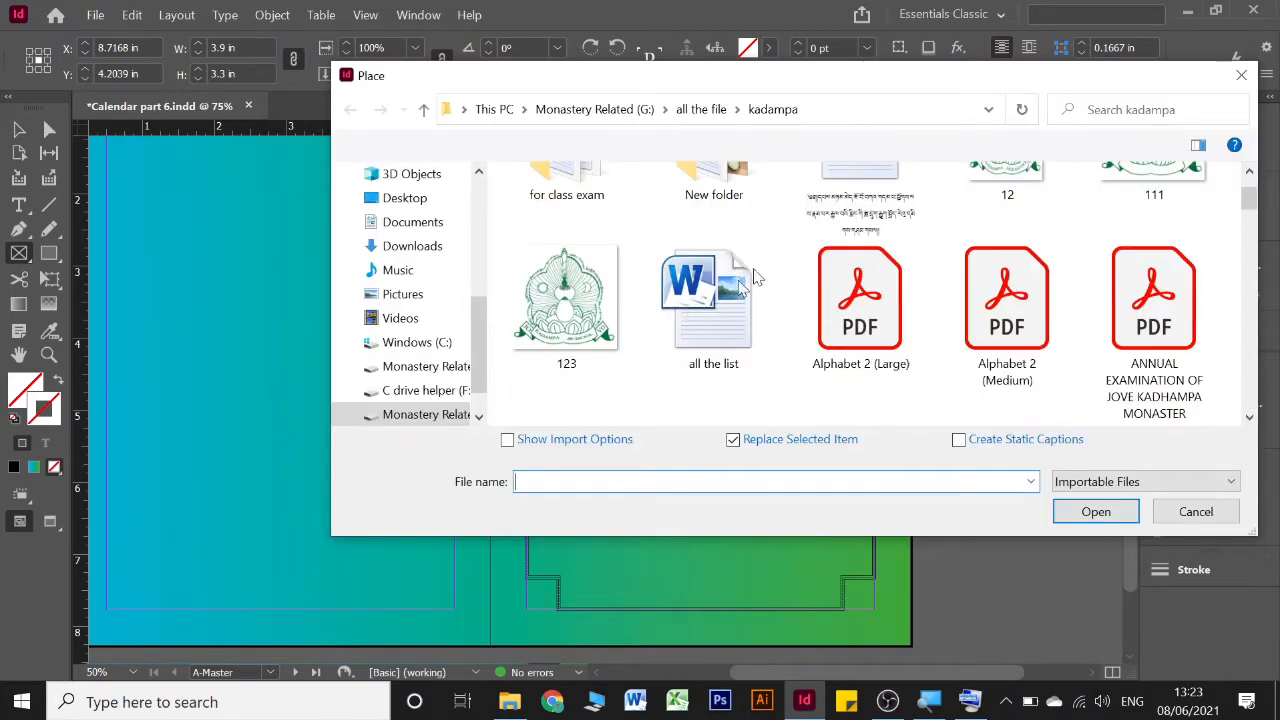
left_click(572, 298)
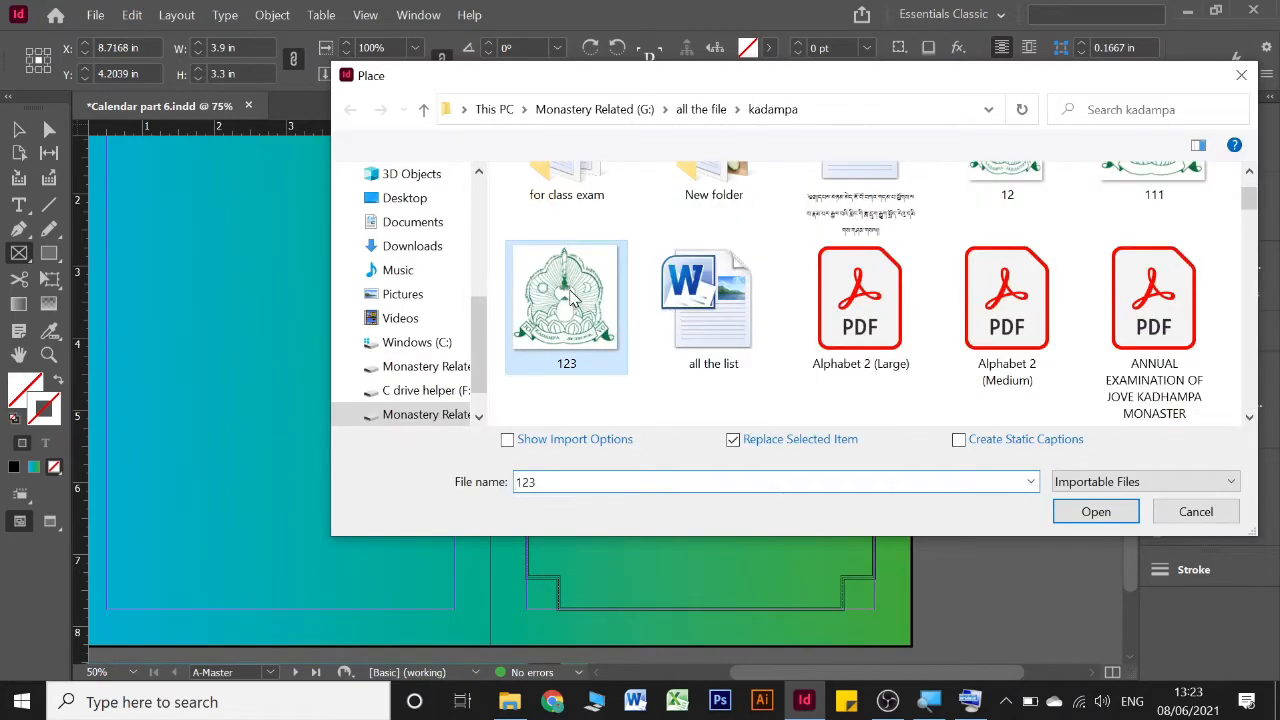
left_click(1095, 512)
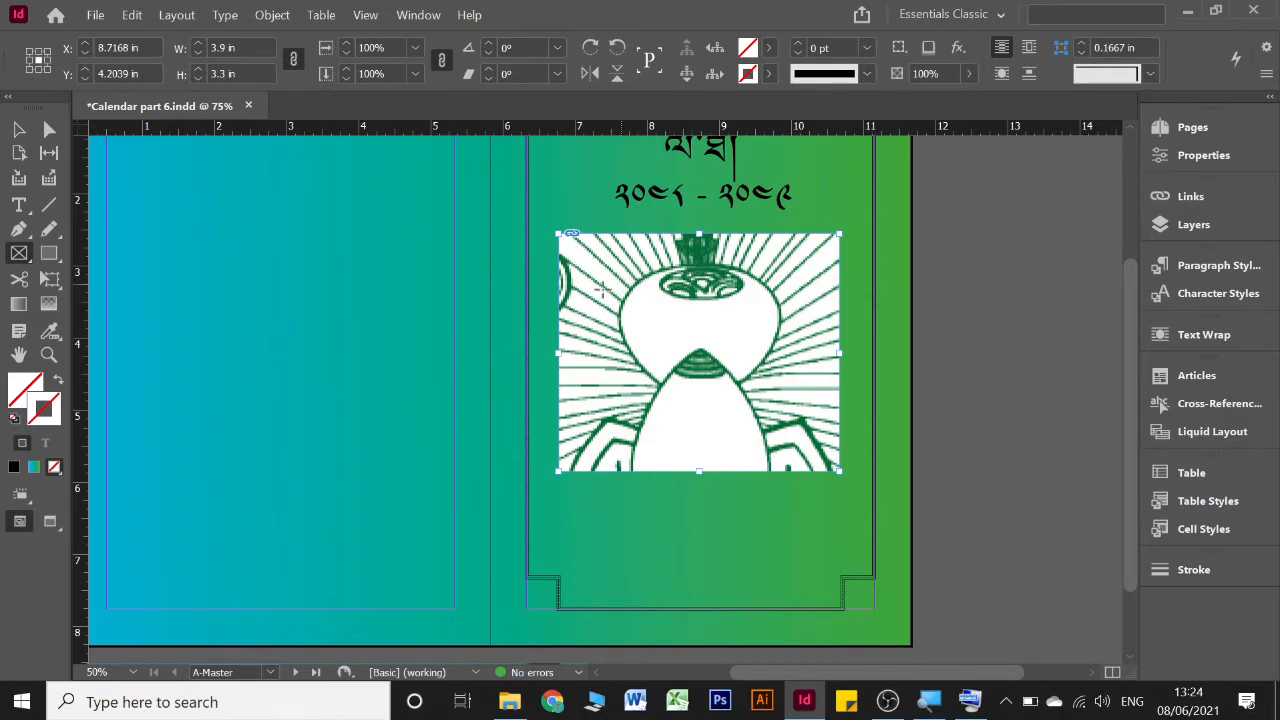
Fit the emblem image proportionally within its frame and deselect it
left_click(270, 15)
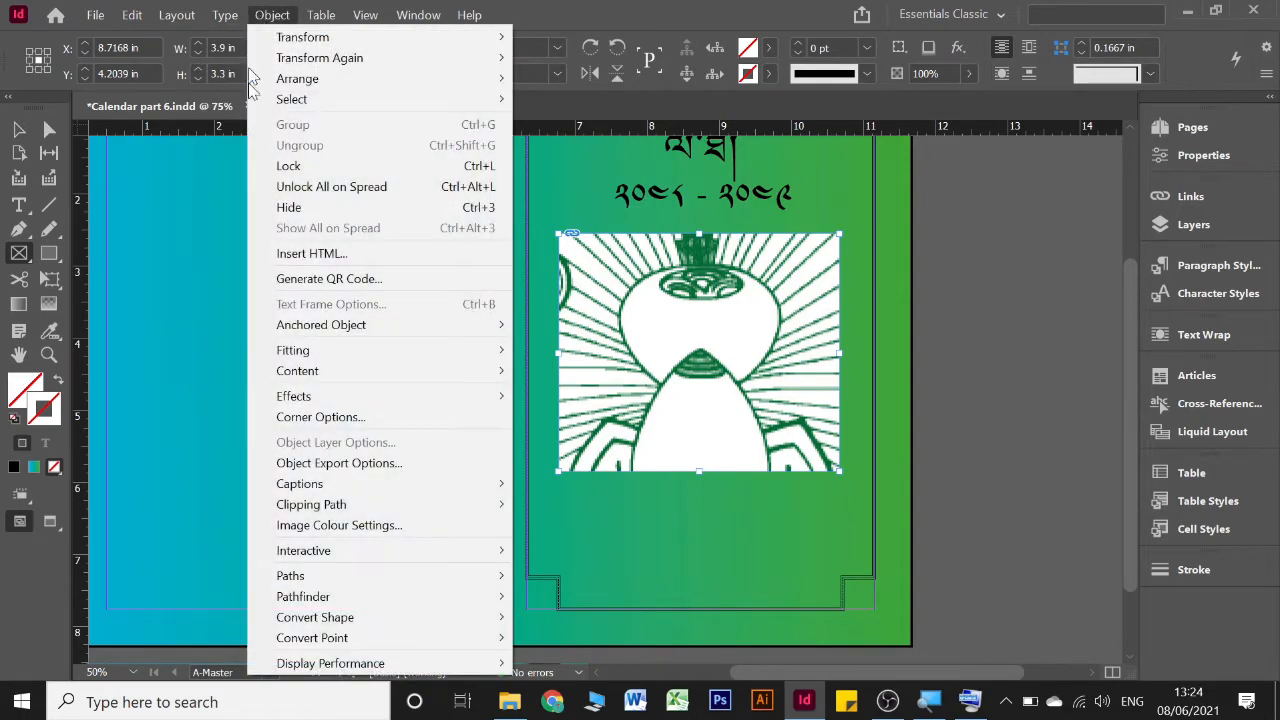
mouse_move(308, 354)
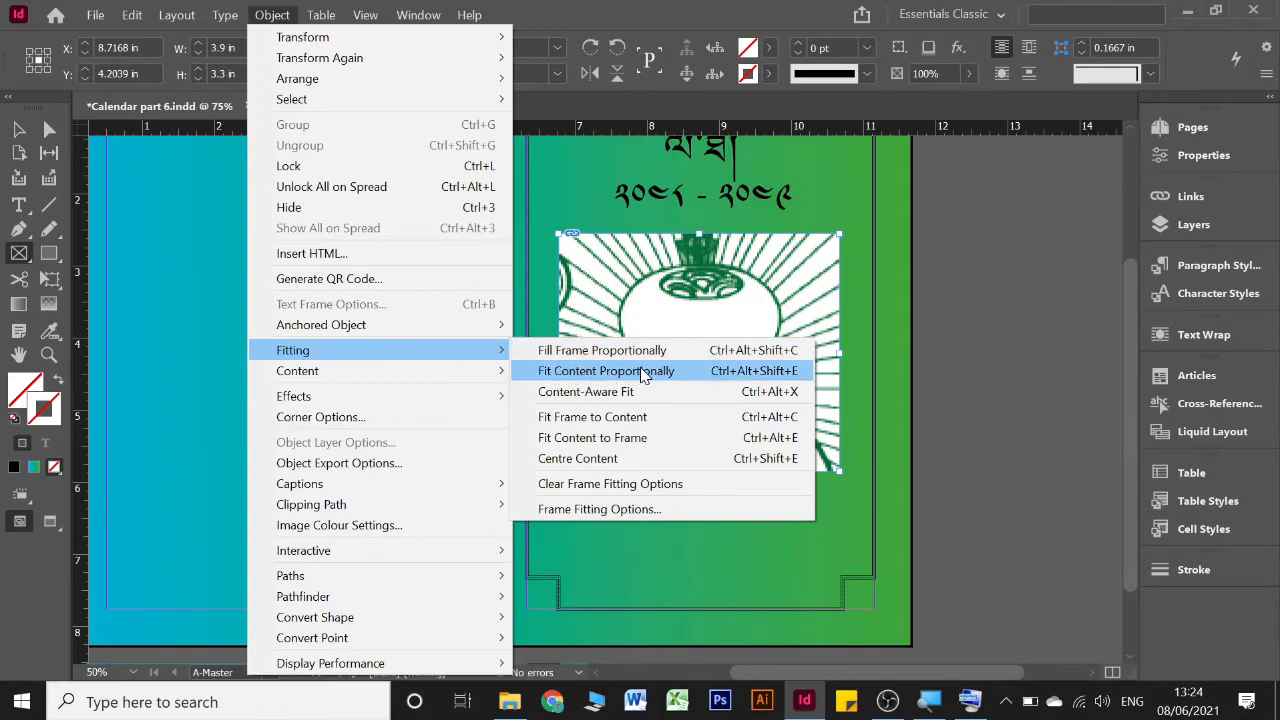
left_click(627, 378)
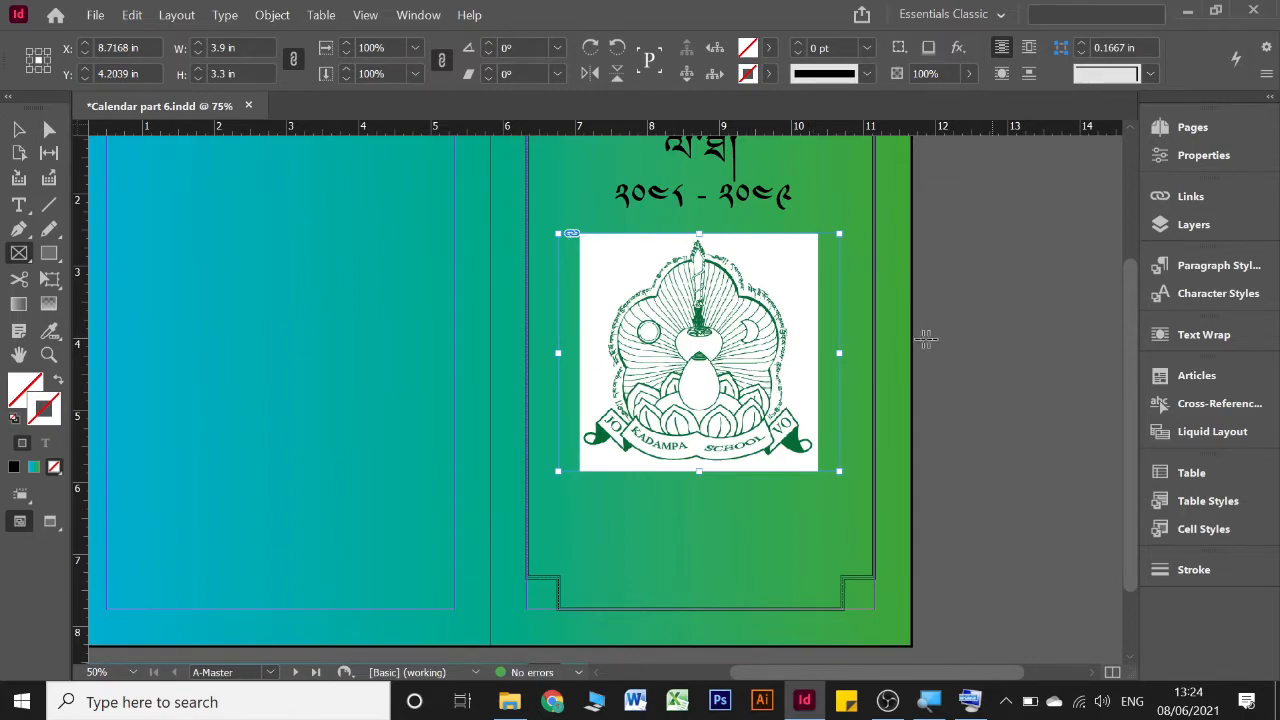
left_click(16, 130)
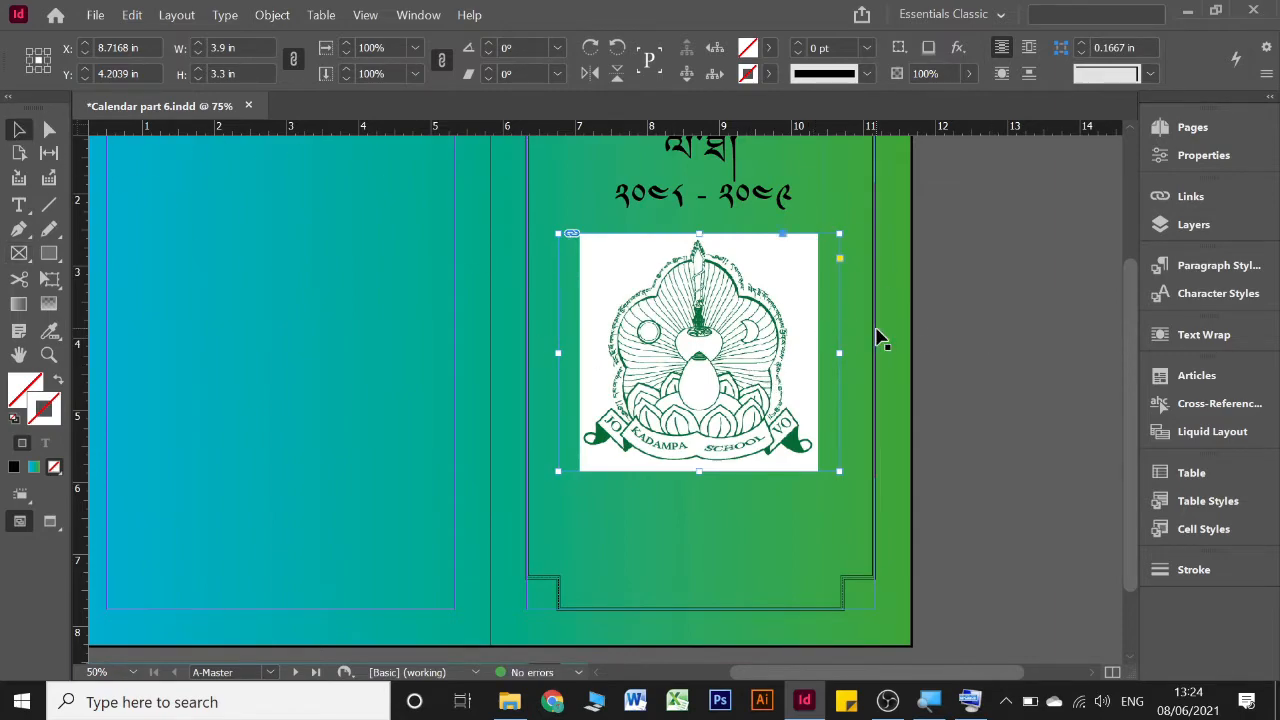
left_click(893, 329)
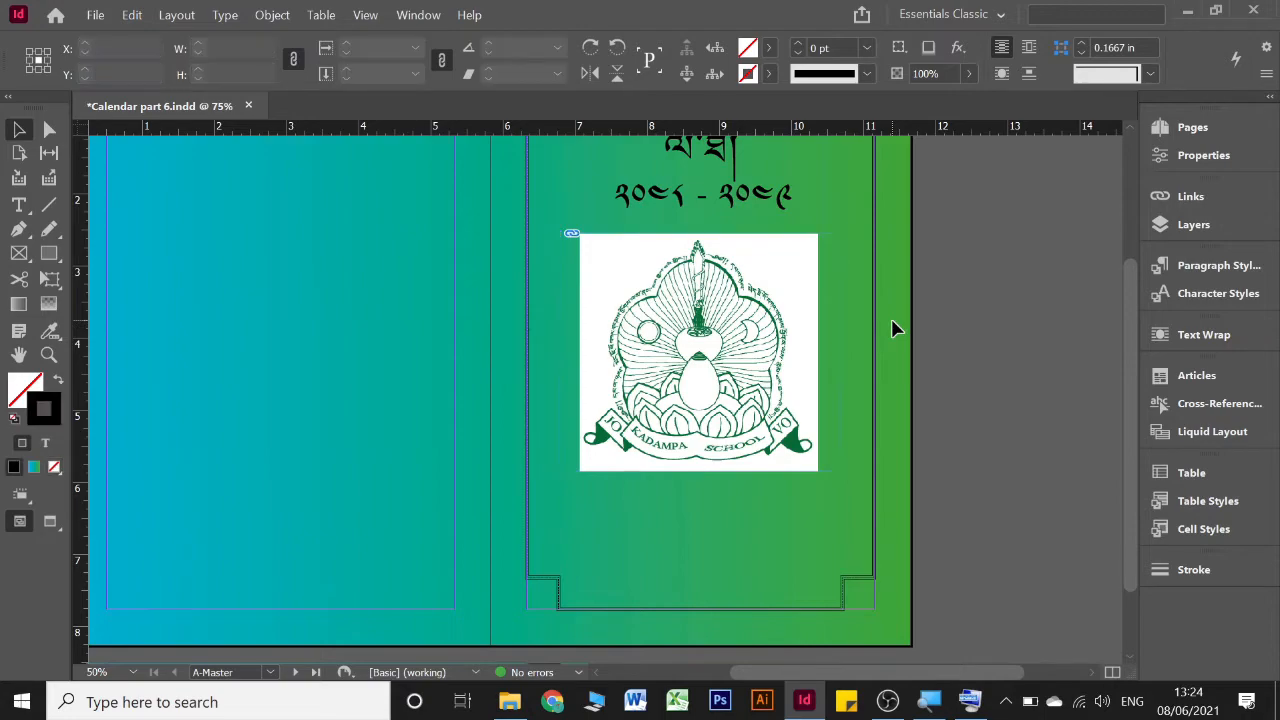
Create a text frame below the emblem inside the border and enter "Year 2021 - 2022"
scroll(893, 329, "down", 1)
scroll(893, 329, "up", 2)
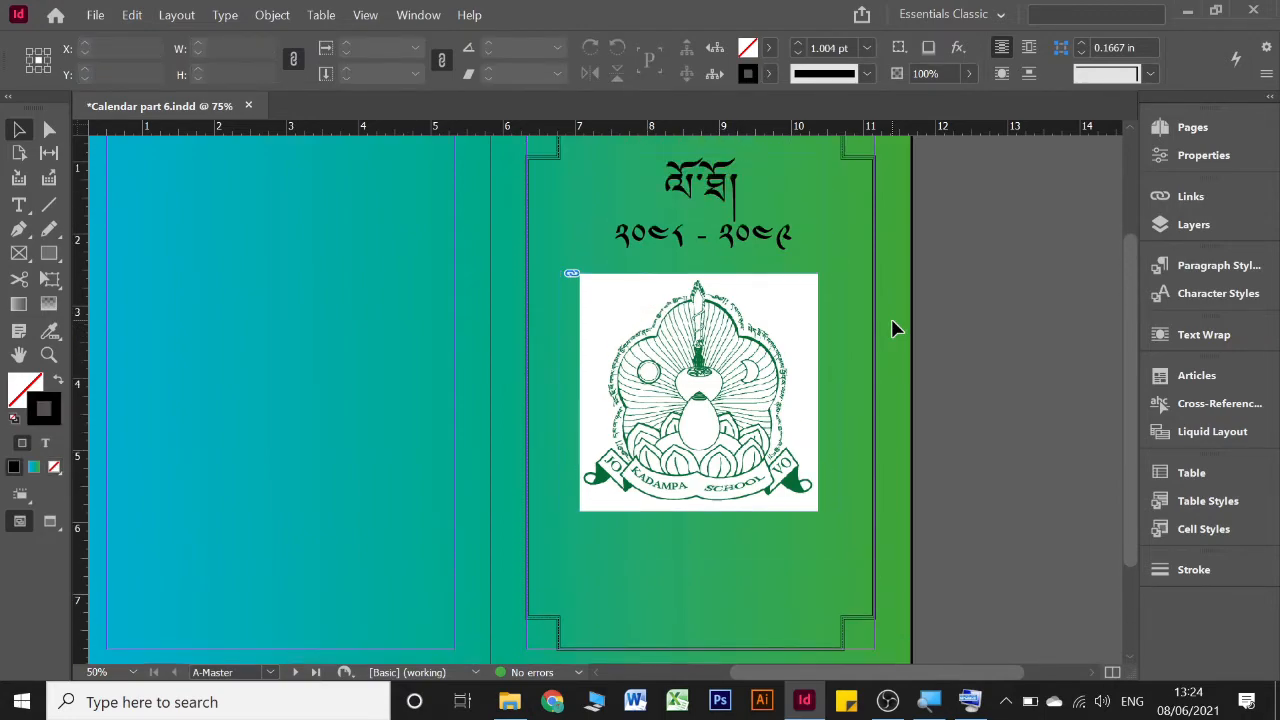
scroll(891, 329, "down", 1)
scroll(891, 329, "up", 2)
scroll(891, 329, "down", 3)
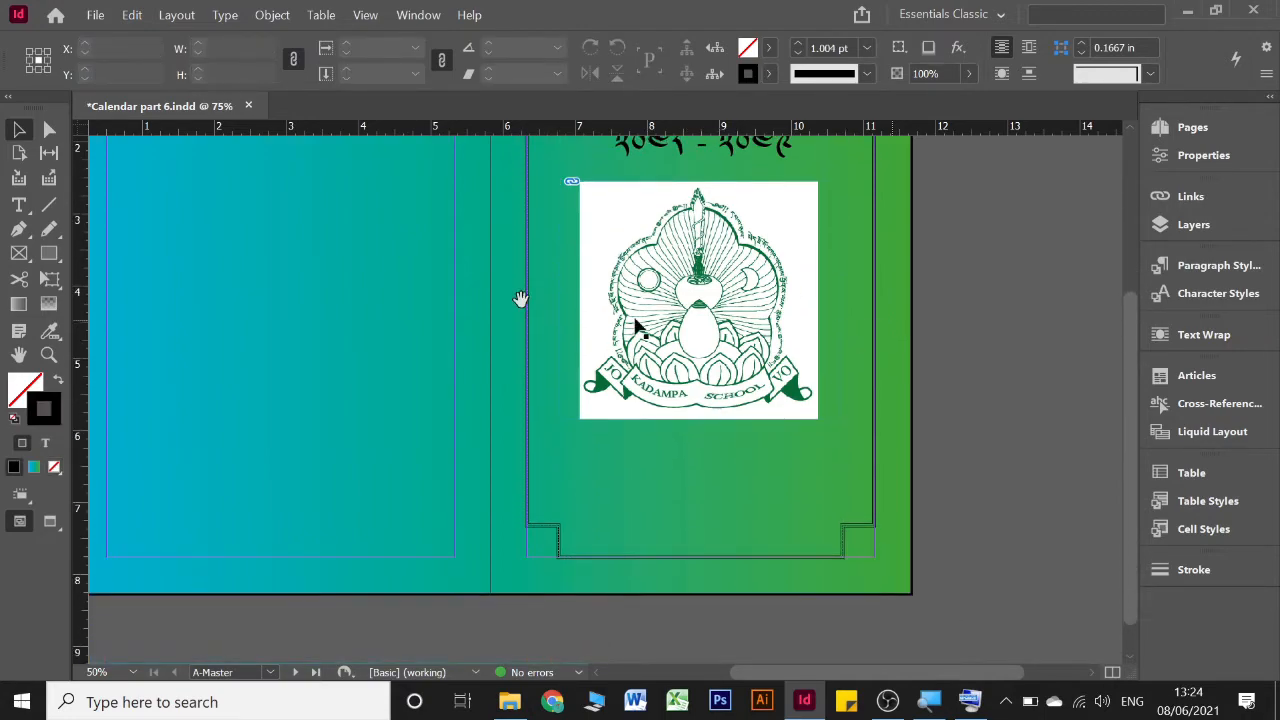
left_click(20, 206)
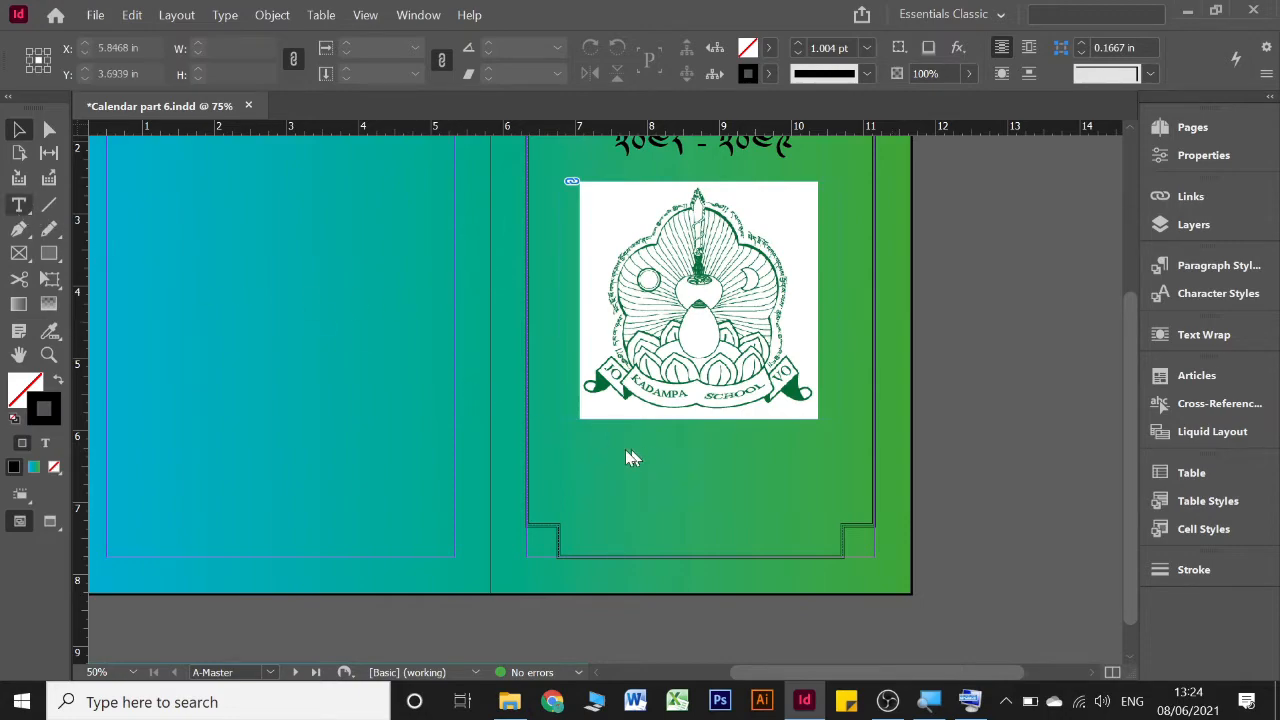
left_click_drag(580, 473, 837, 498)
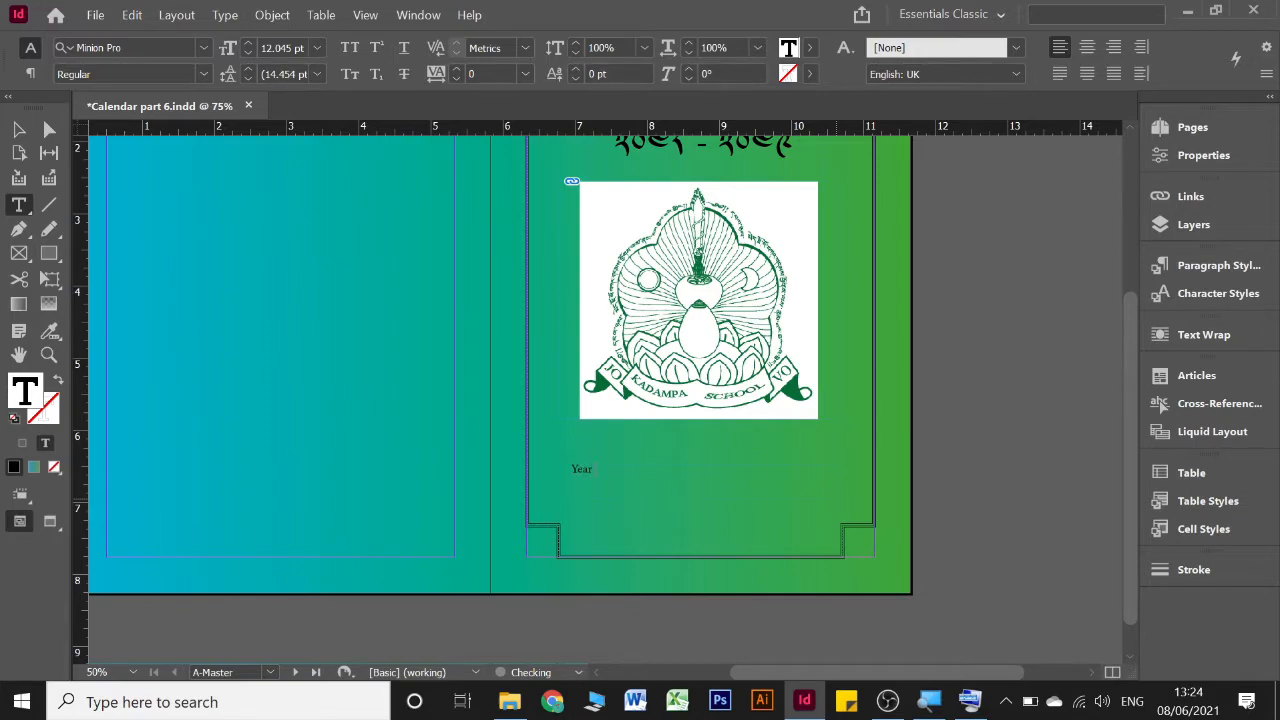
type("21")
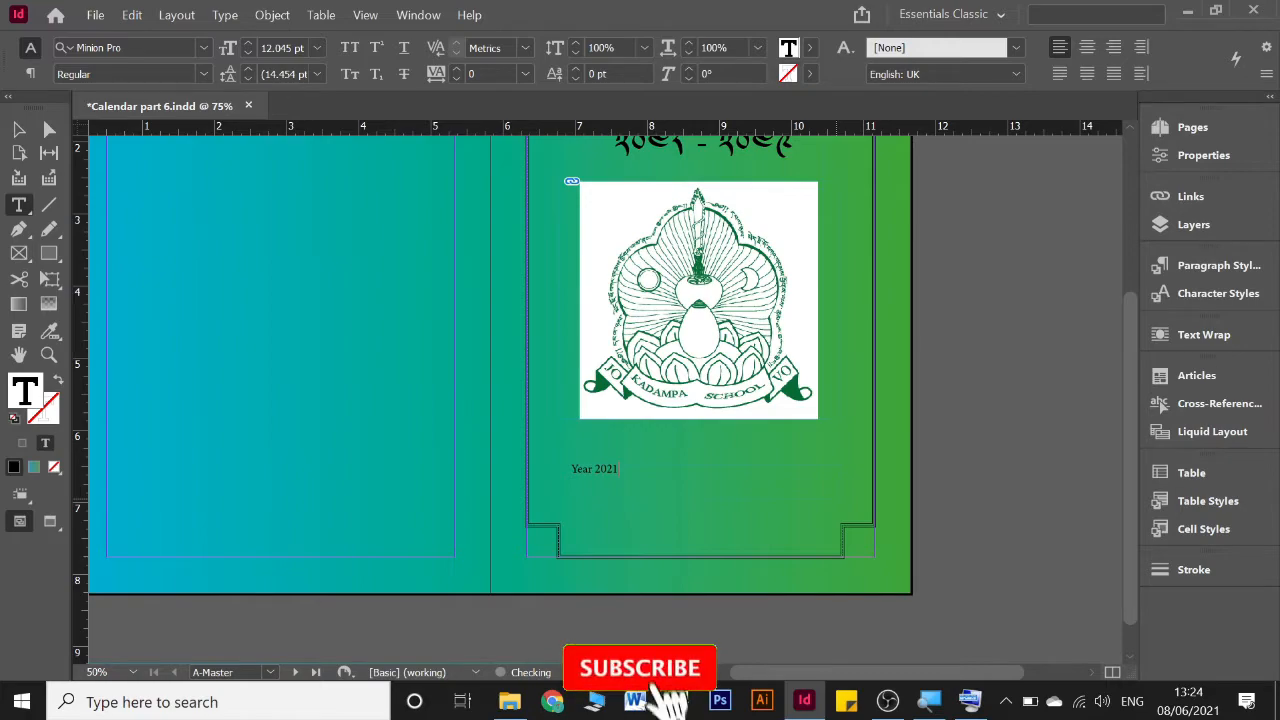
type(" - 2022")
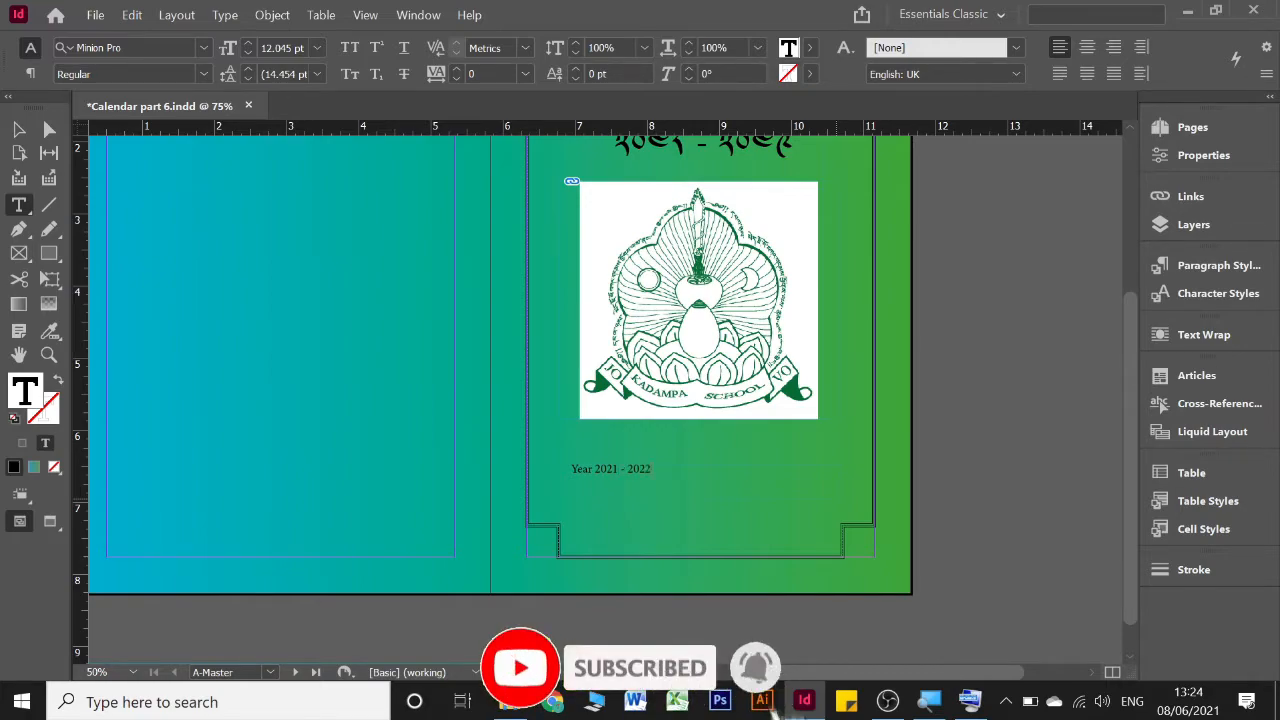
Set the "Year 2021 - 2022" text to 21 pt and centre it in its frame
key("ctrl+a")
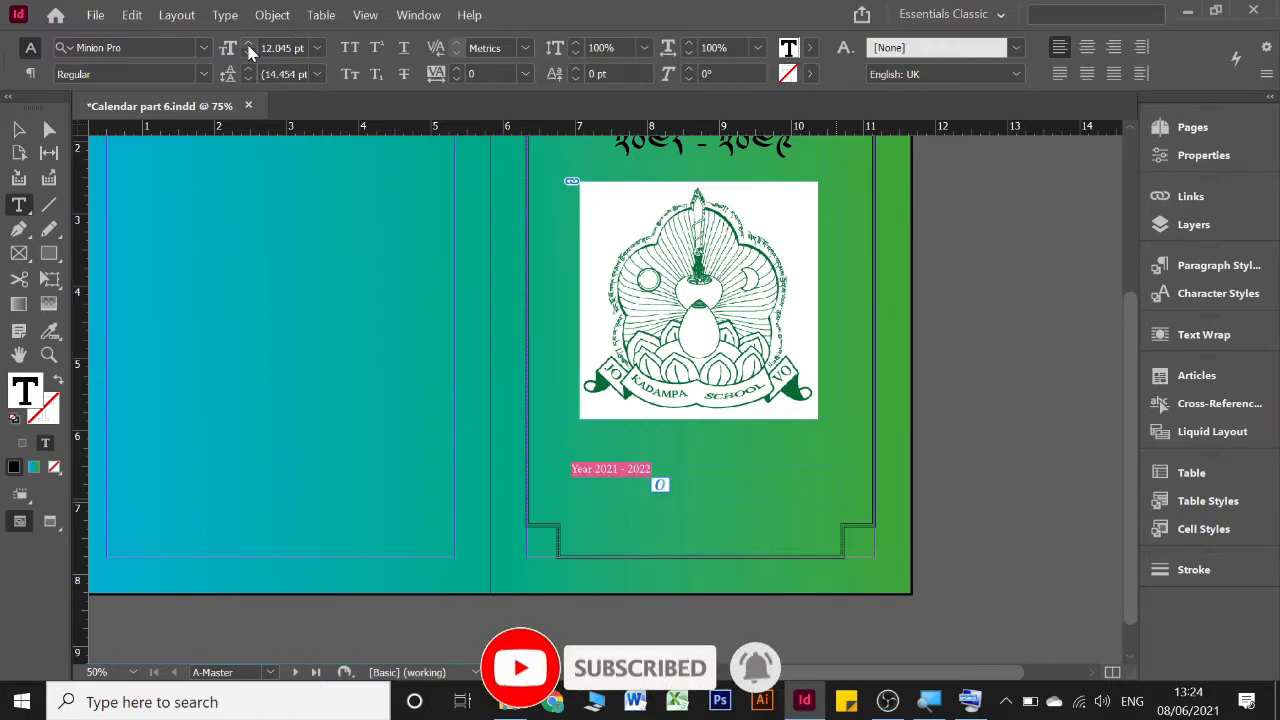
left_click(249, 47)
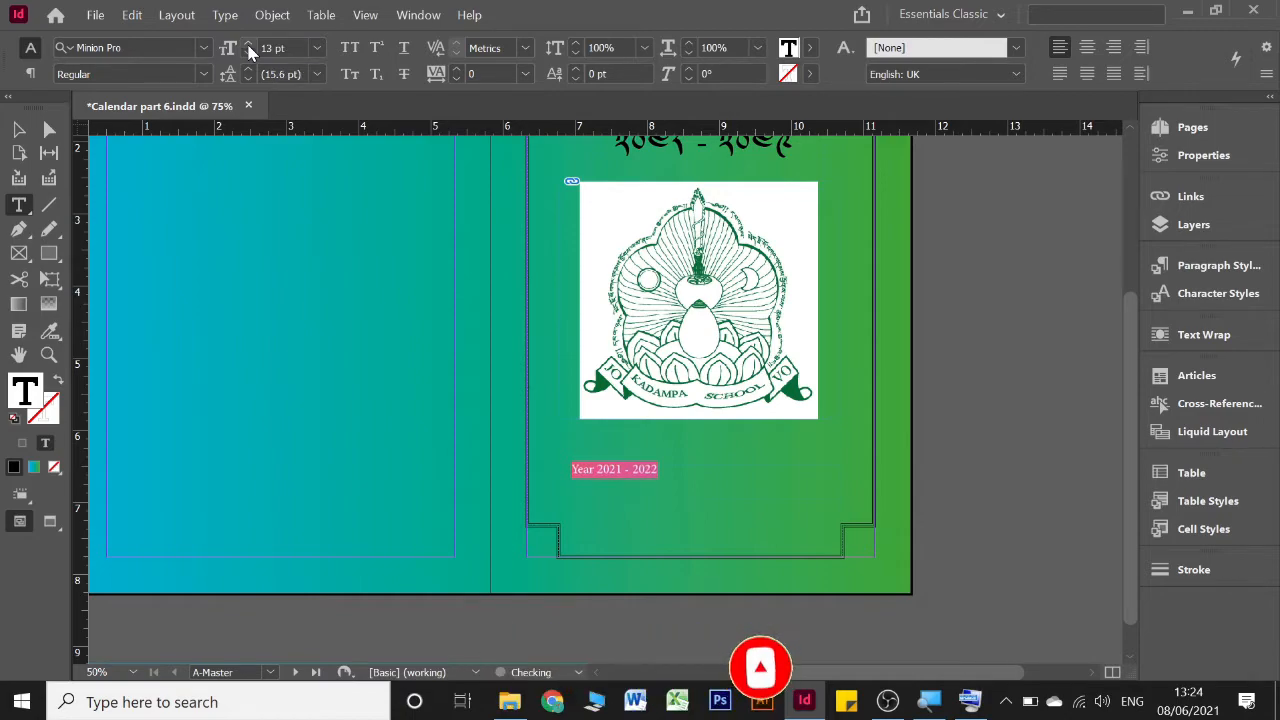
left_click(249, 47)
left_click(249, 47)
left_click(249, 47)
left_click(249, 47)
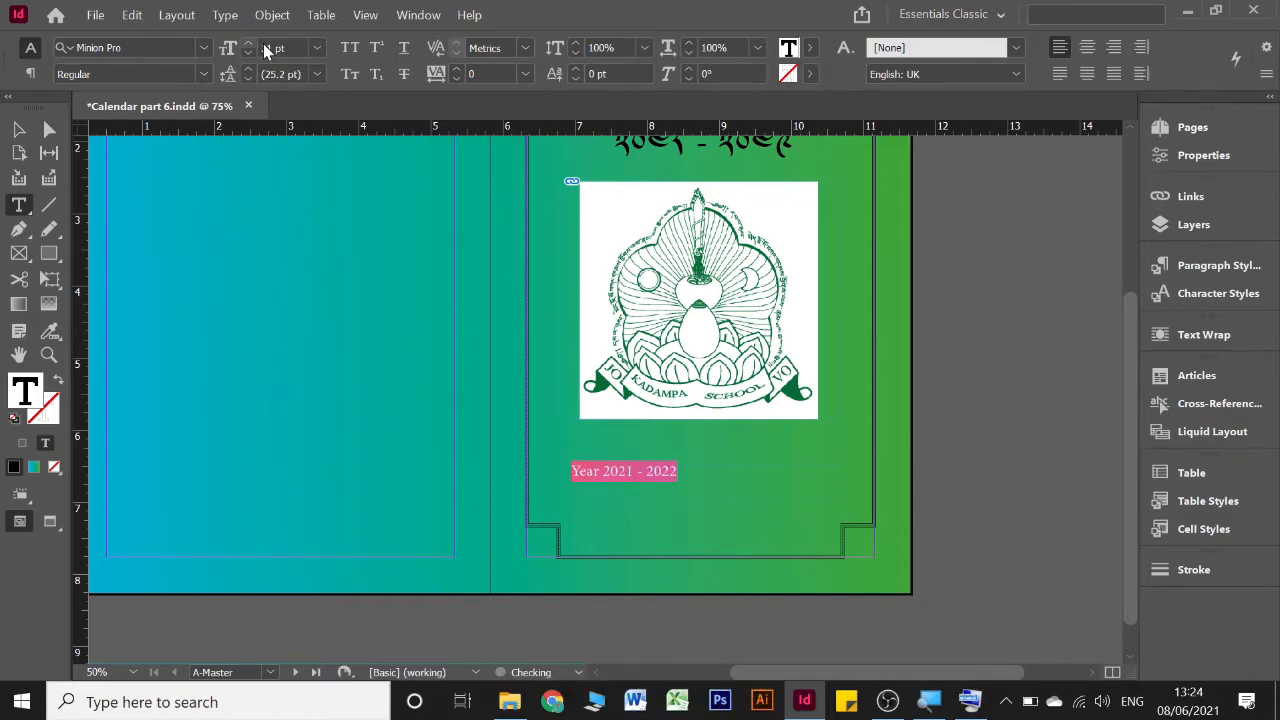
left_click(1085, 50)
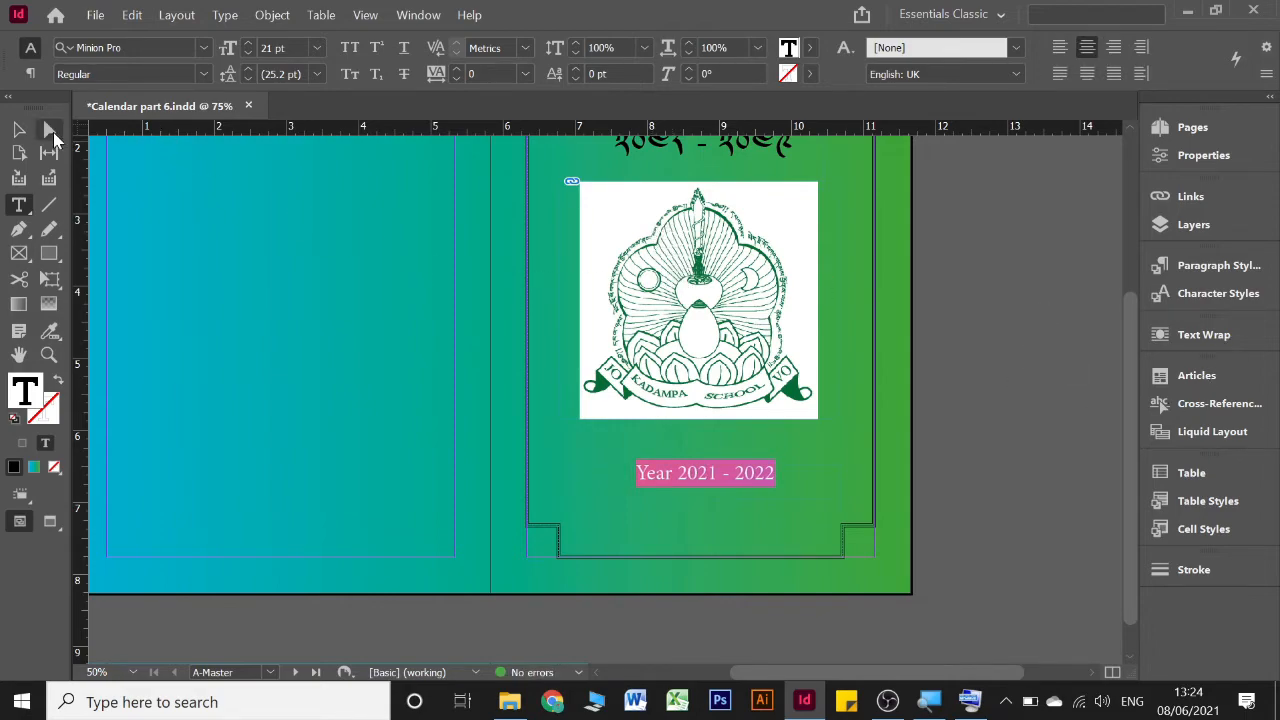
left_click(18, 130)
Create a text frame about 3.77 in wide and 1.37 in high at the left page's lower margin and enter the school's address
scroll(434, 402, "up", 2)
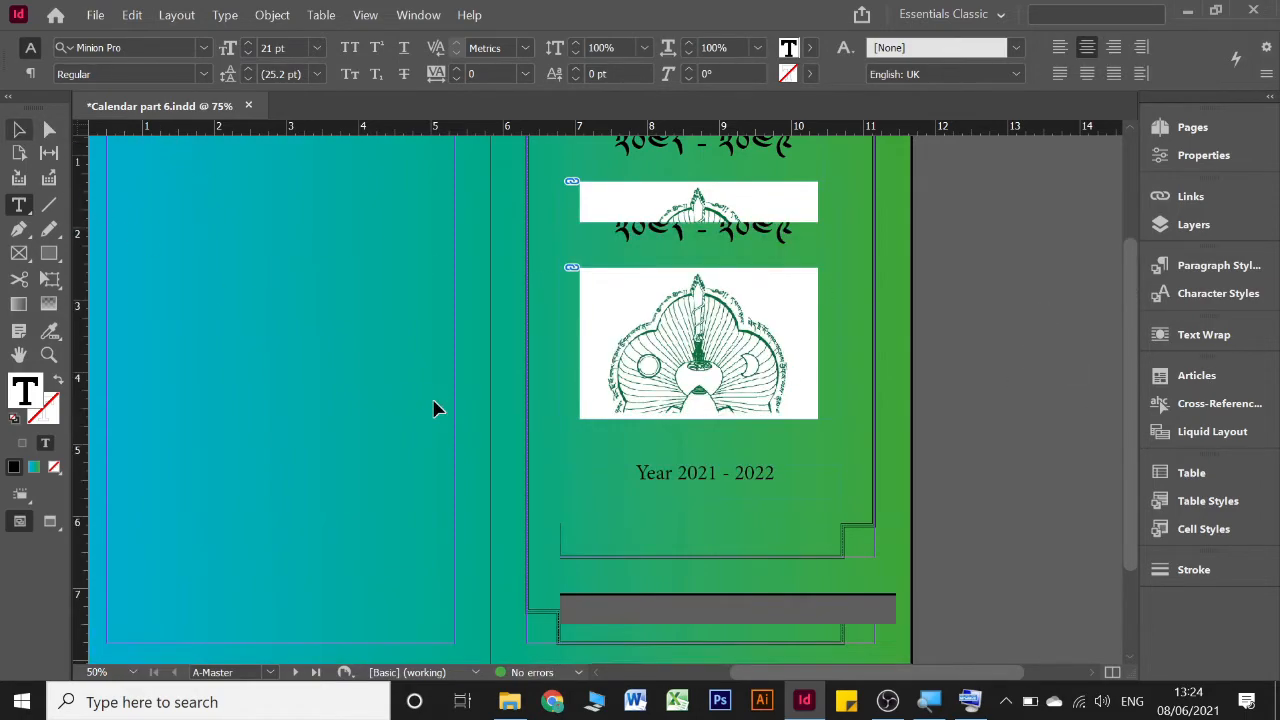
scroll(434, 402, "down", 1)
scroll(434, 402, "left", 6)
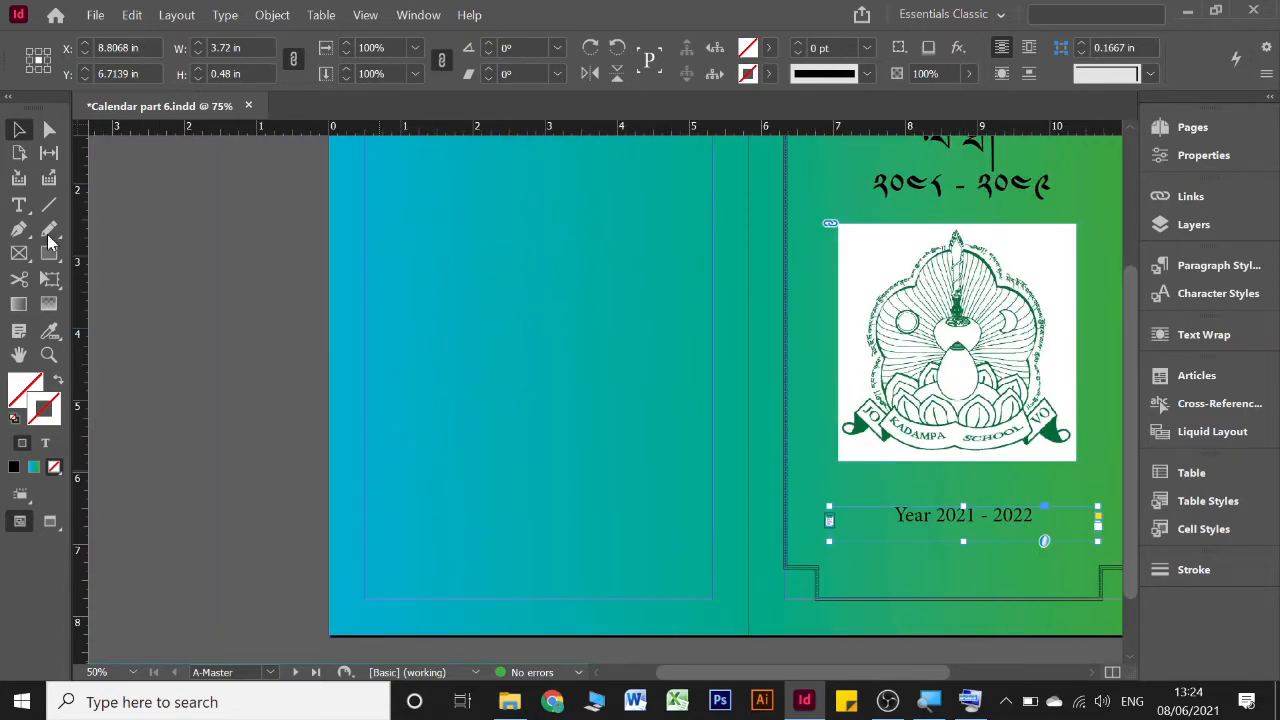
left_click(19, 205)
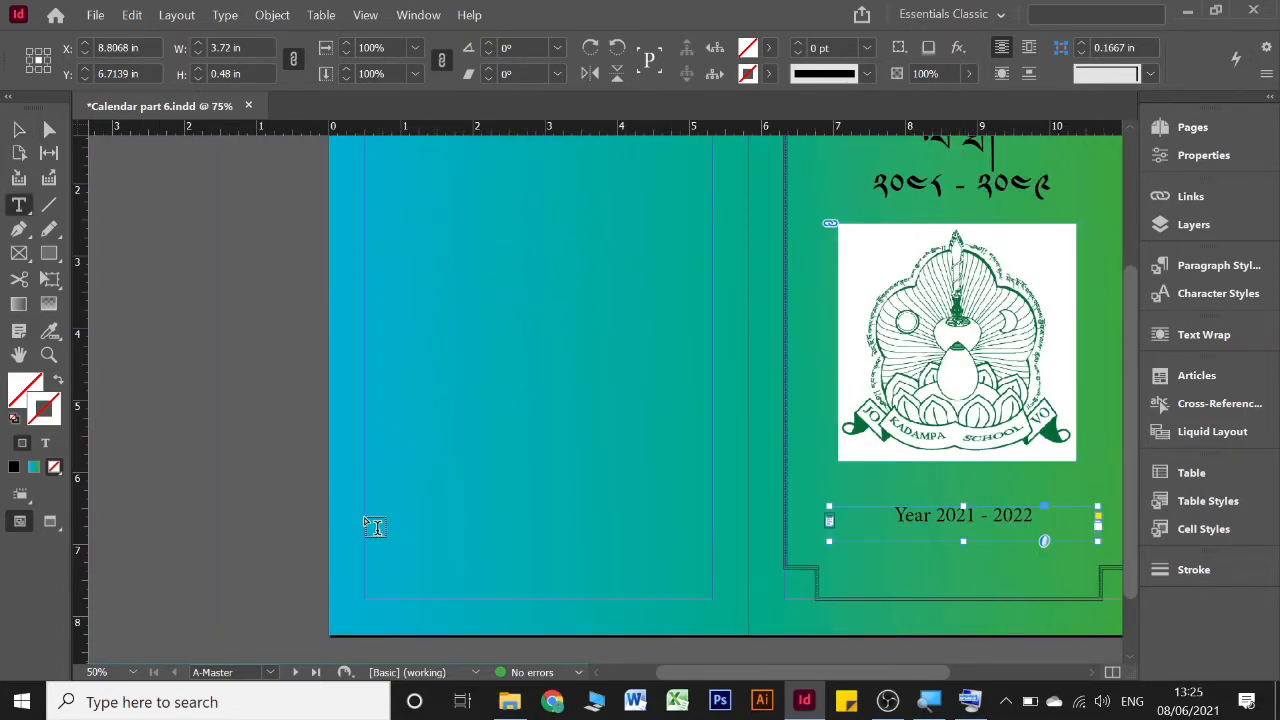
left_click_drag(366, 501, 637, 600)
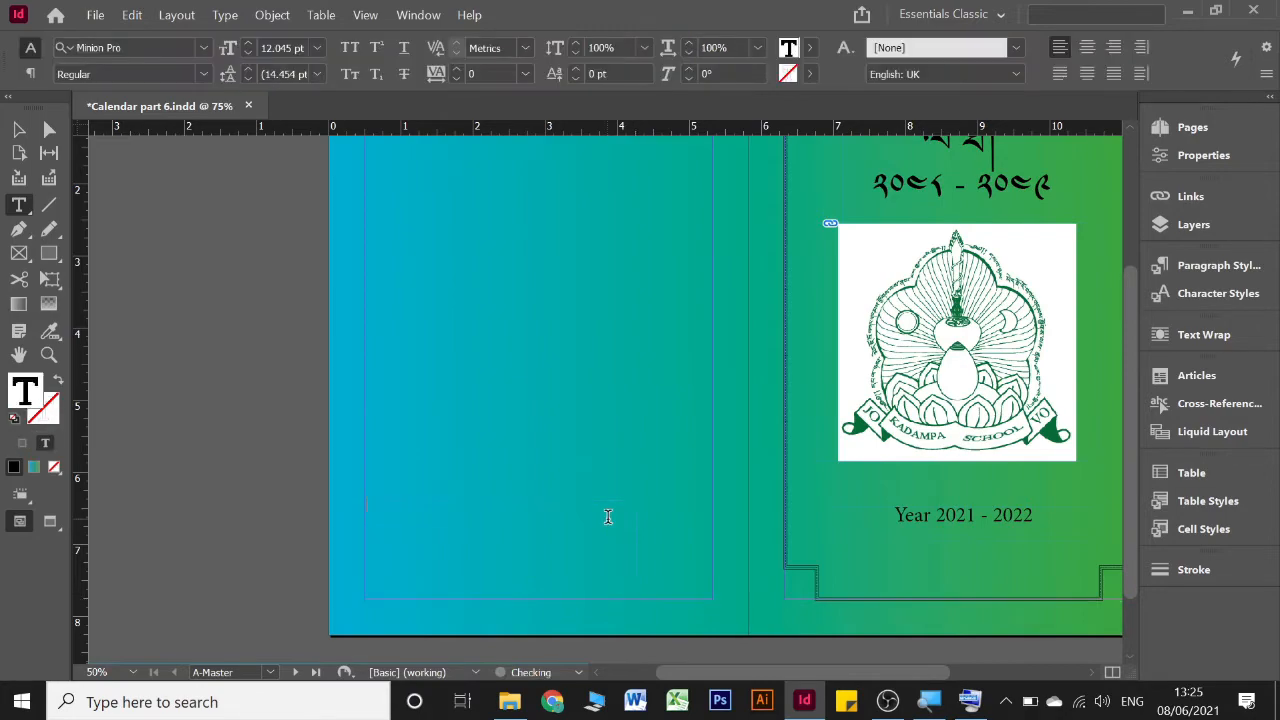
type("Gor")
key("BackSpace")
type("Kathmandu")
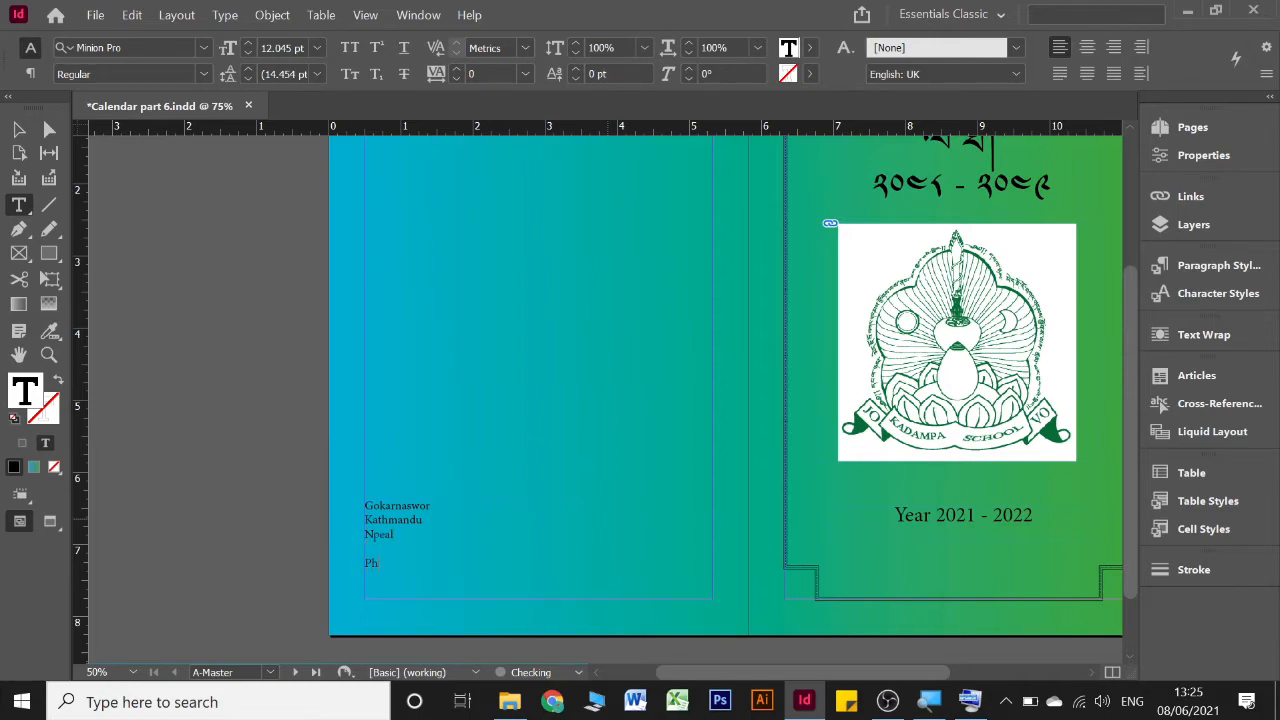
Add lines for the phone number and the e-mail address below the school's address
key("Return")
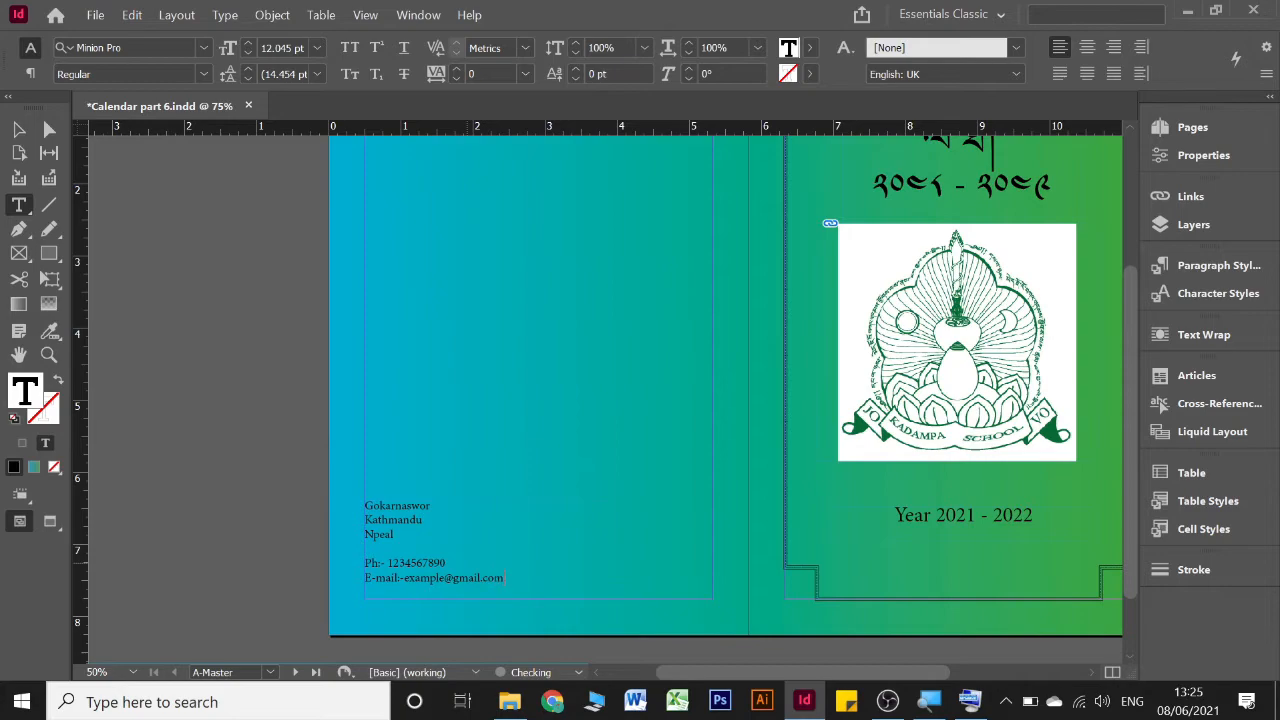
Set all the contact details text on the left page to 14 pt and deselect its frame
left_click_drag(520, 578, 365, 498)
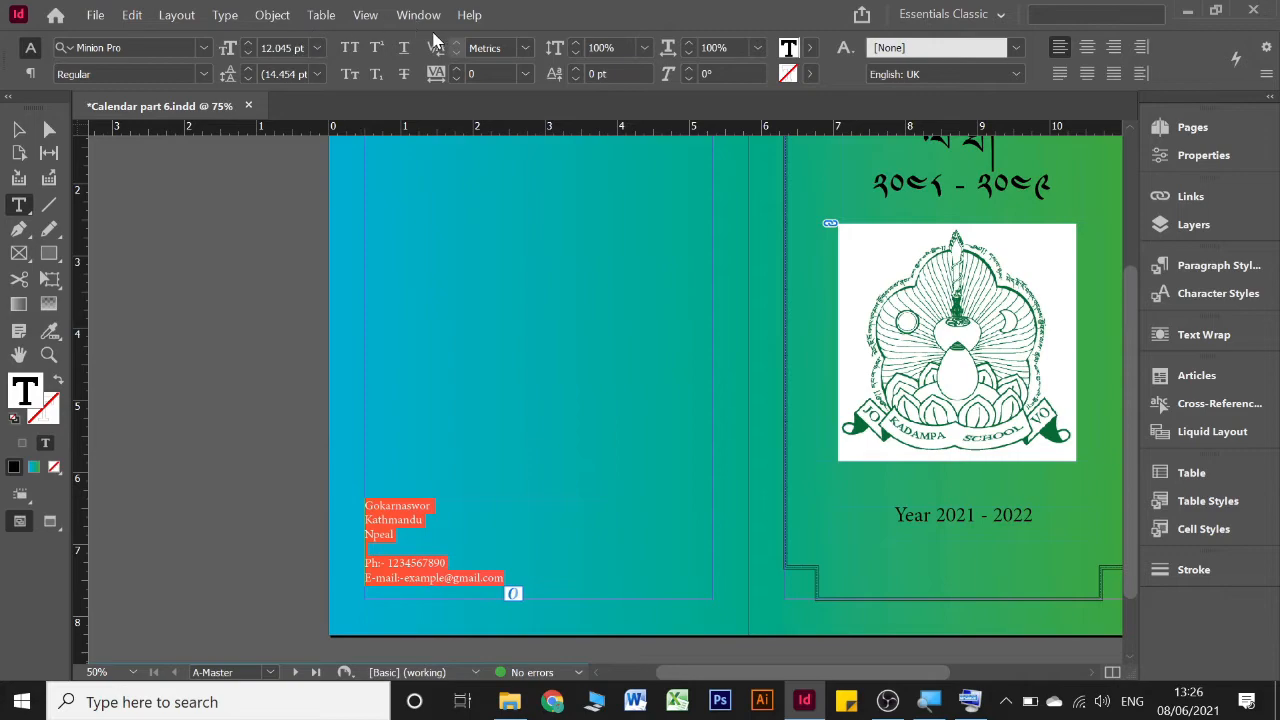
left_click(249, 47)
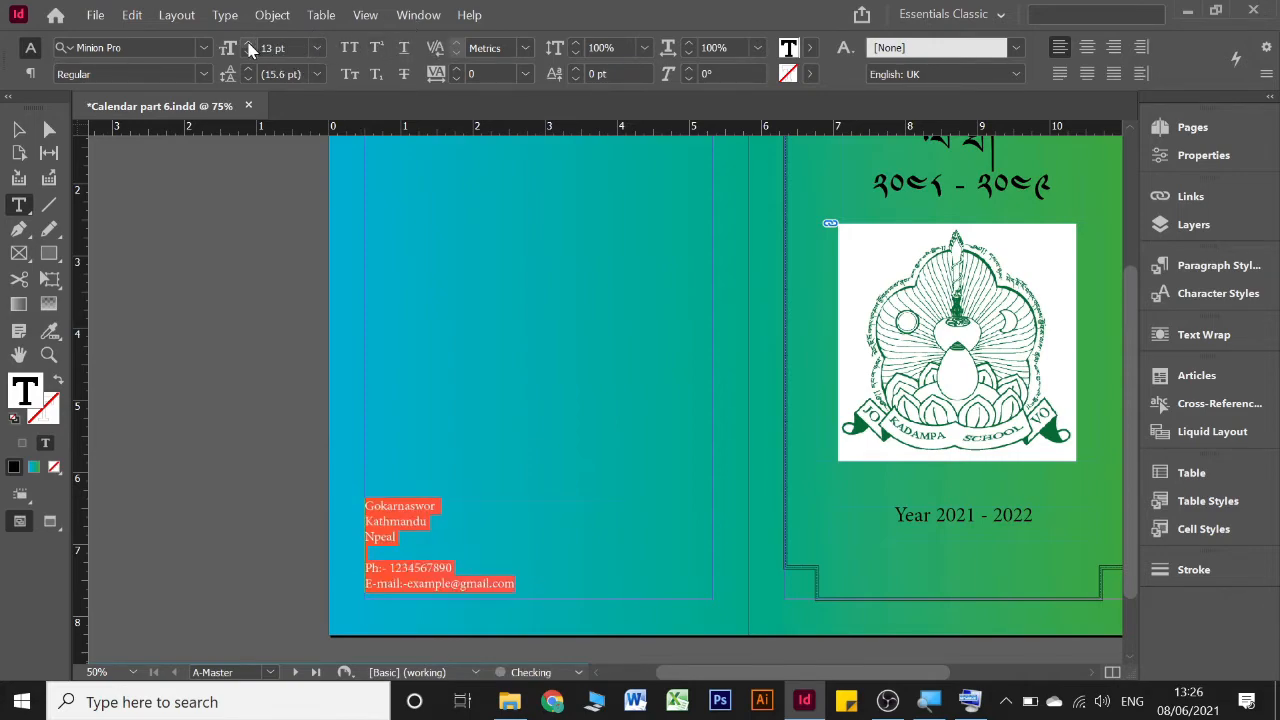
left_click(249, 47)
left_click(468, 527)
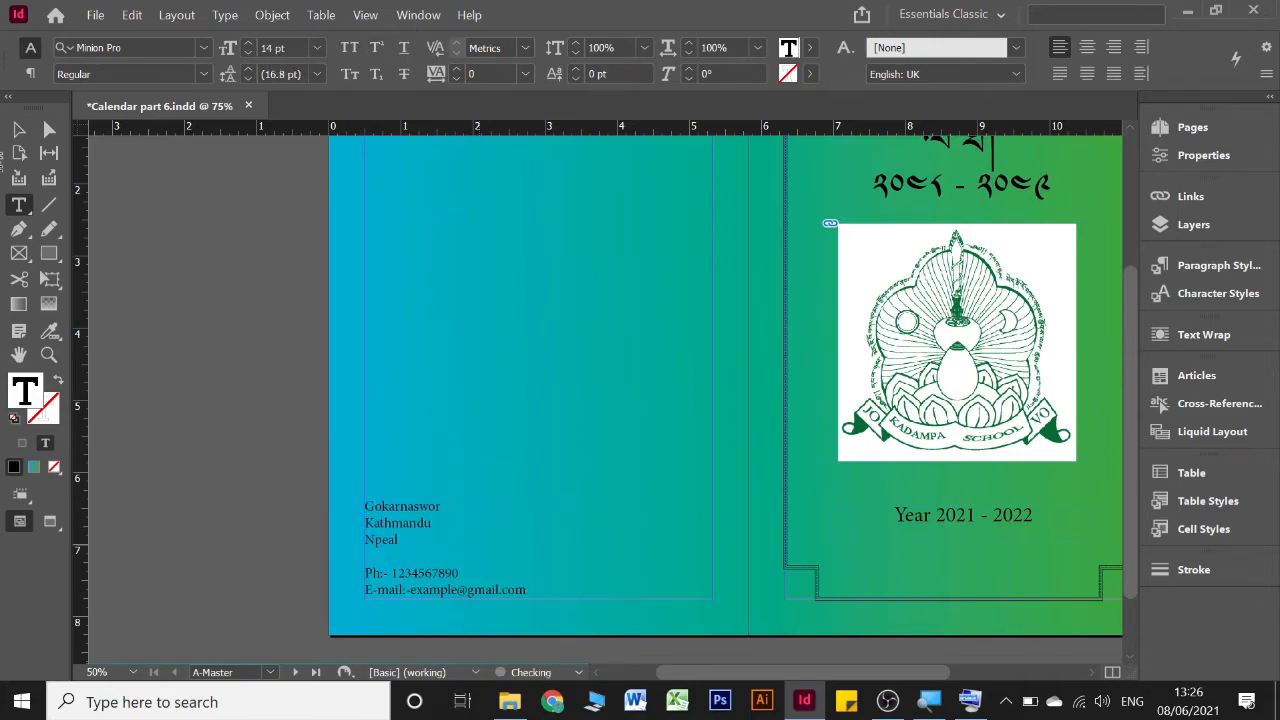
left_click(18, 129)
scroll(339, 361, "right", 4)
scroll(590, 332, "up", 1)
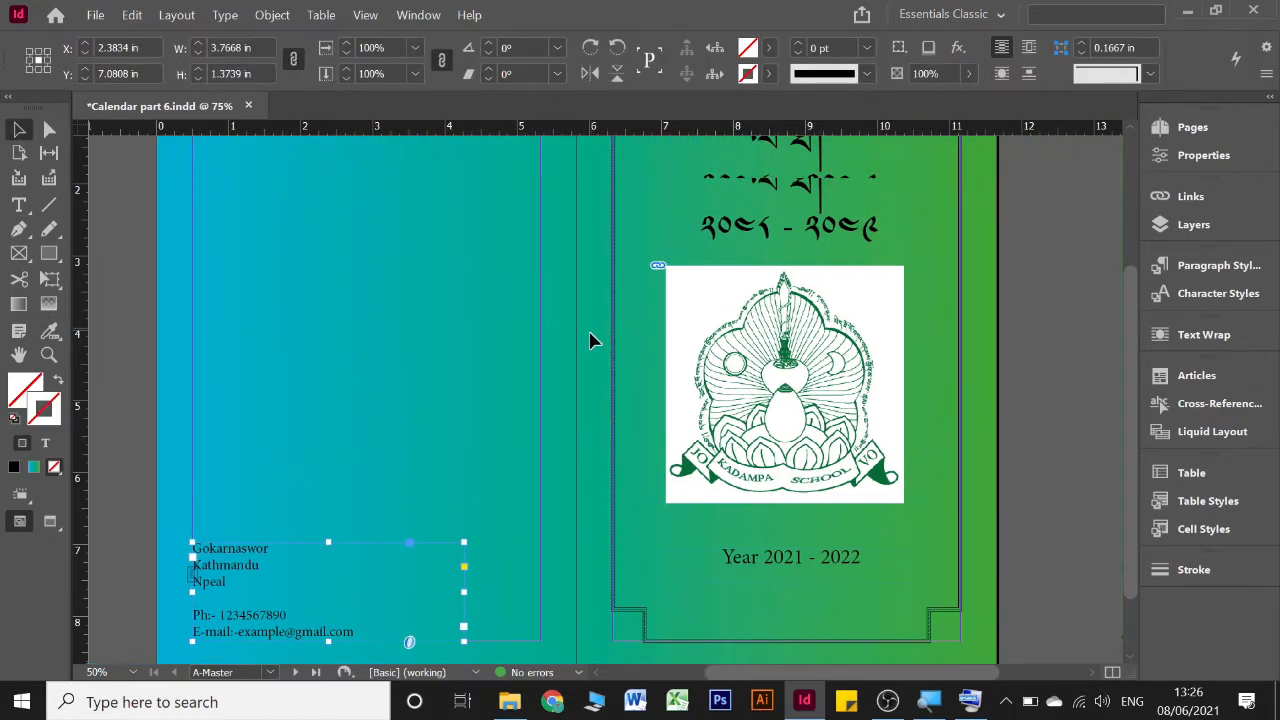
scroll(590, 340, "up", 1)
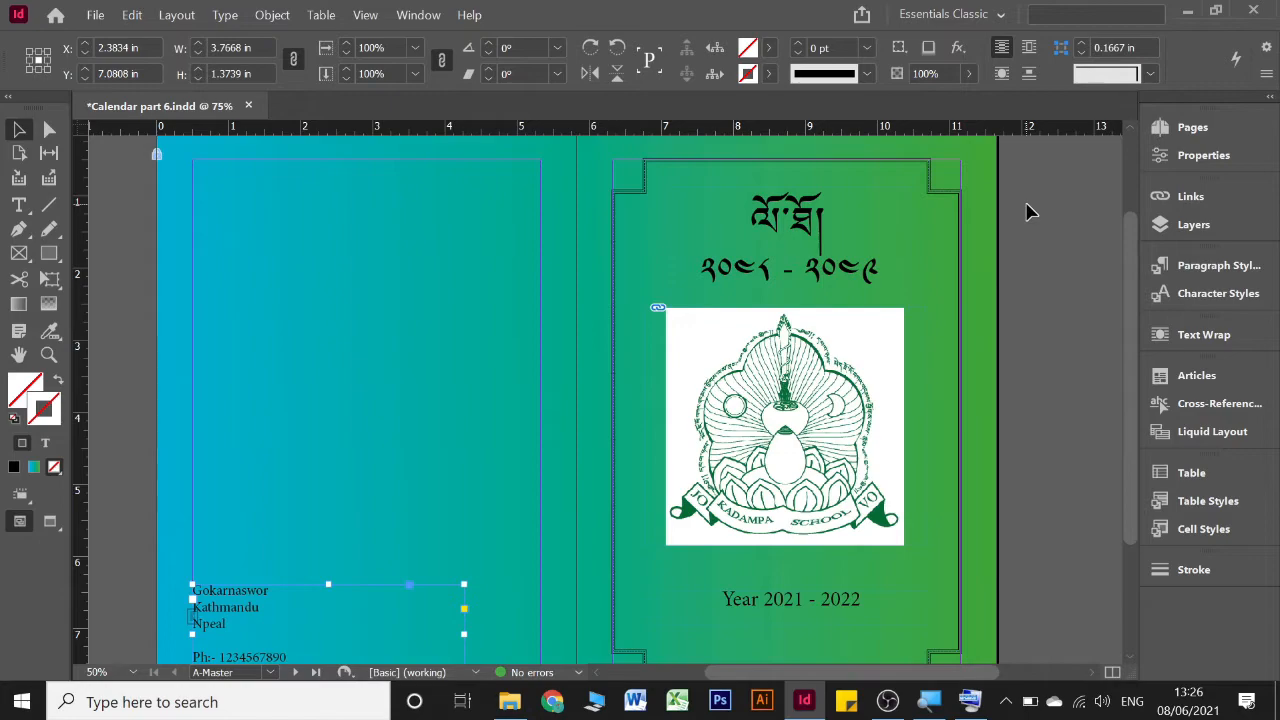
left_click(310, 210)
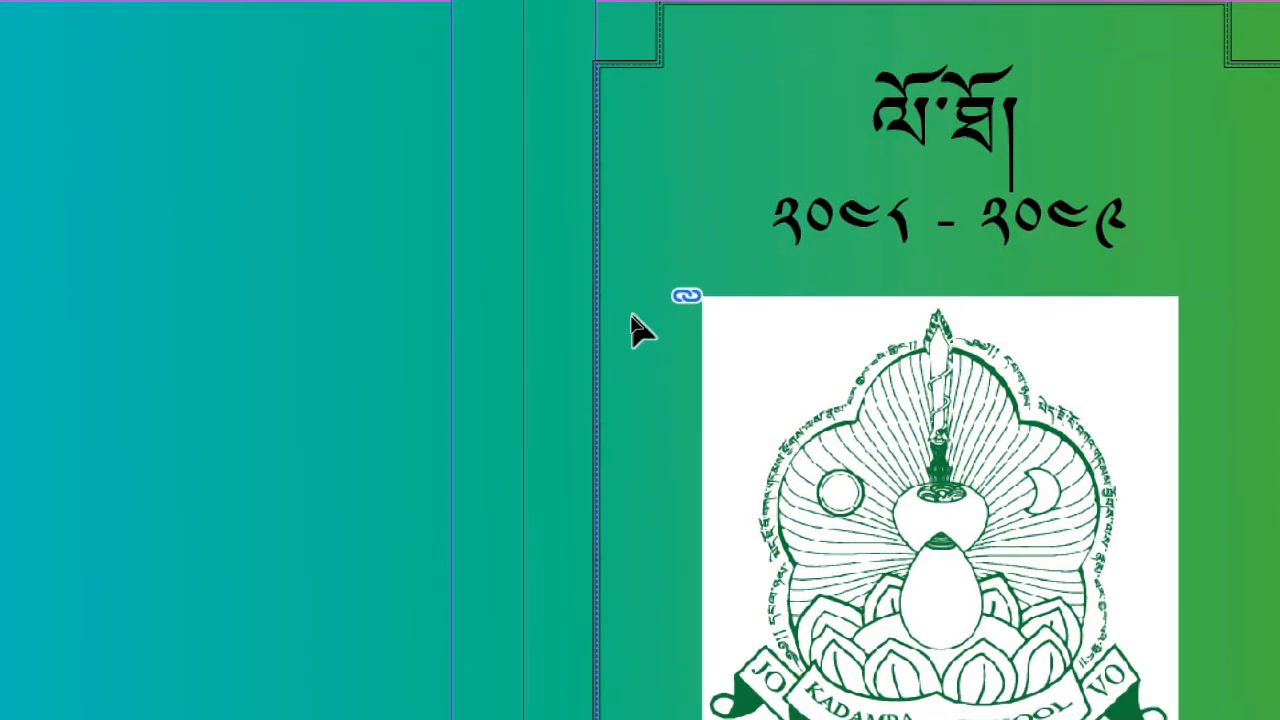
left_click(700, 302)
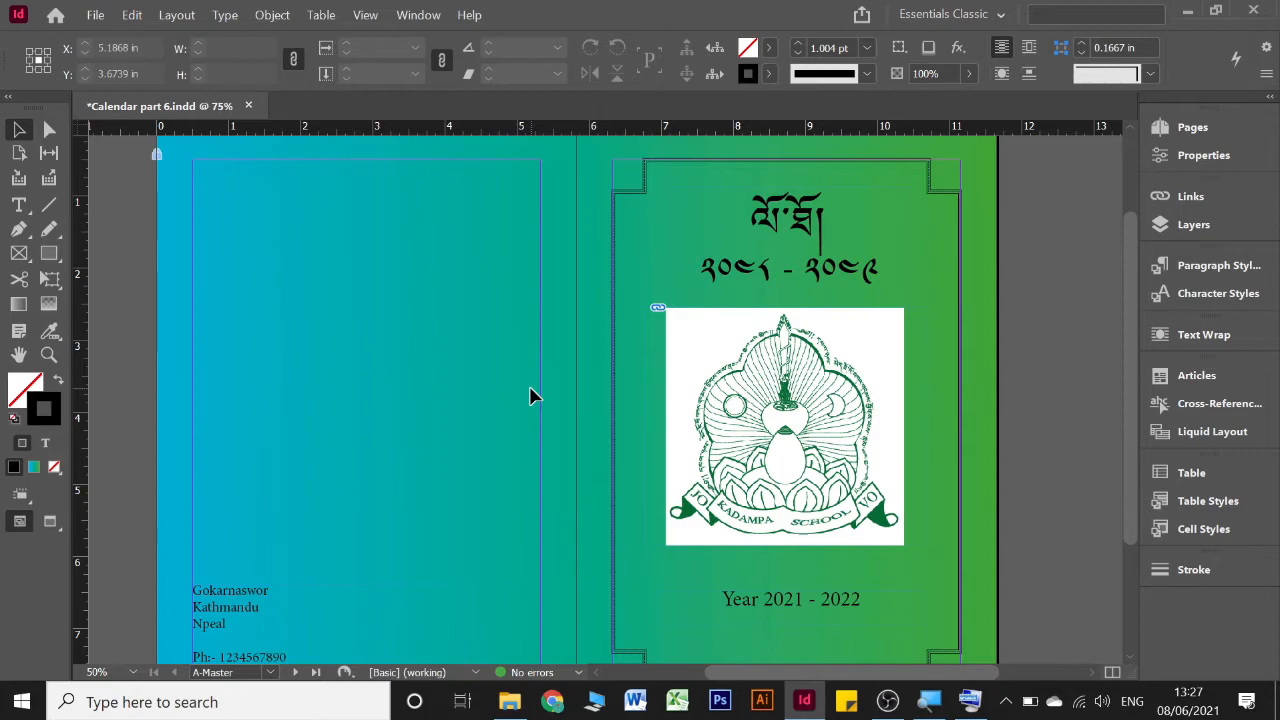
Embed the A-Master emblem image 123.jpg in the document instead of keeping it linked
left_click(1173, 195)
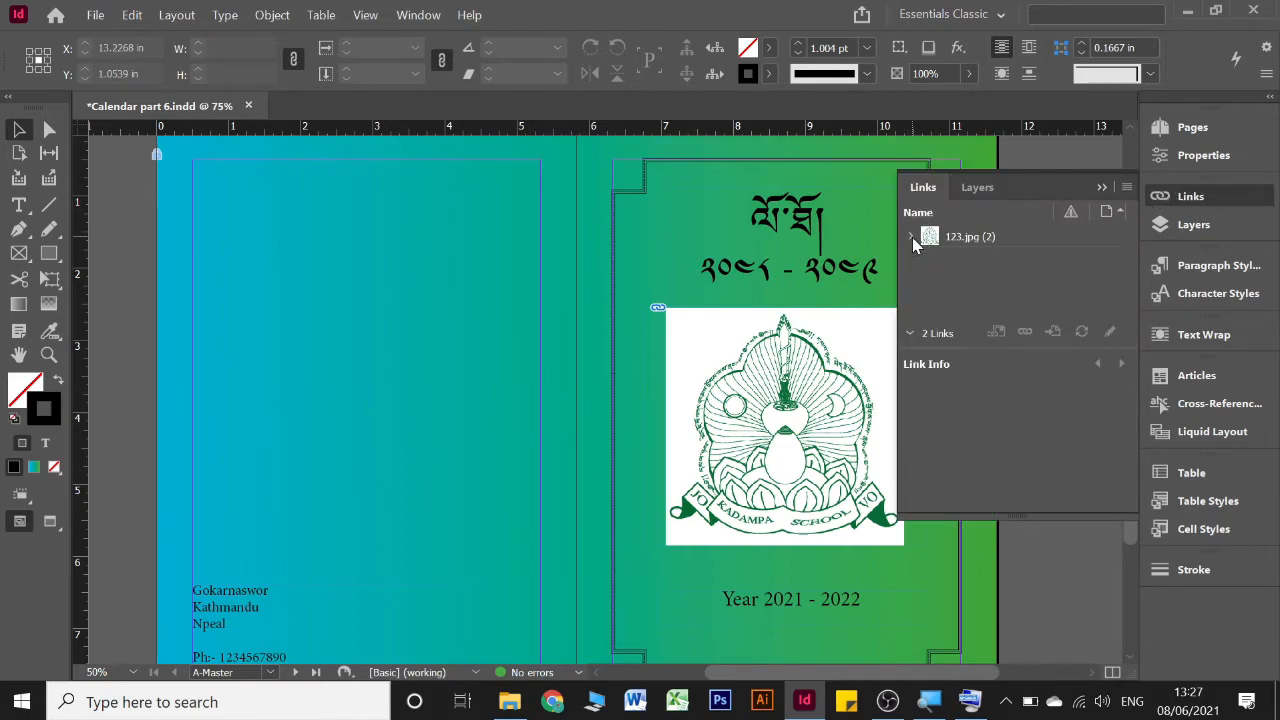
left_click(1124, 187)
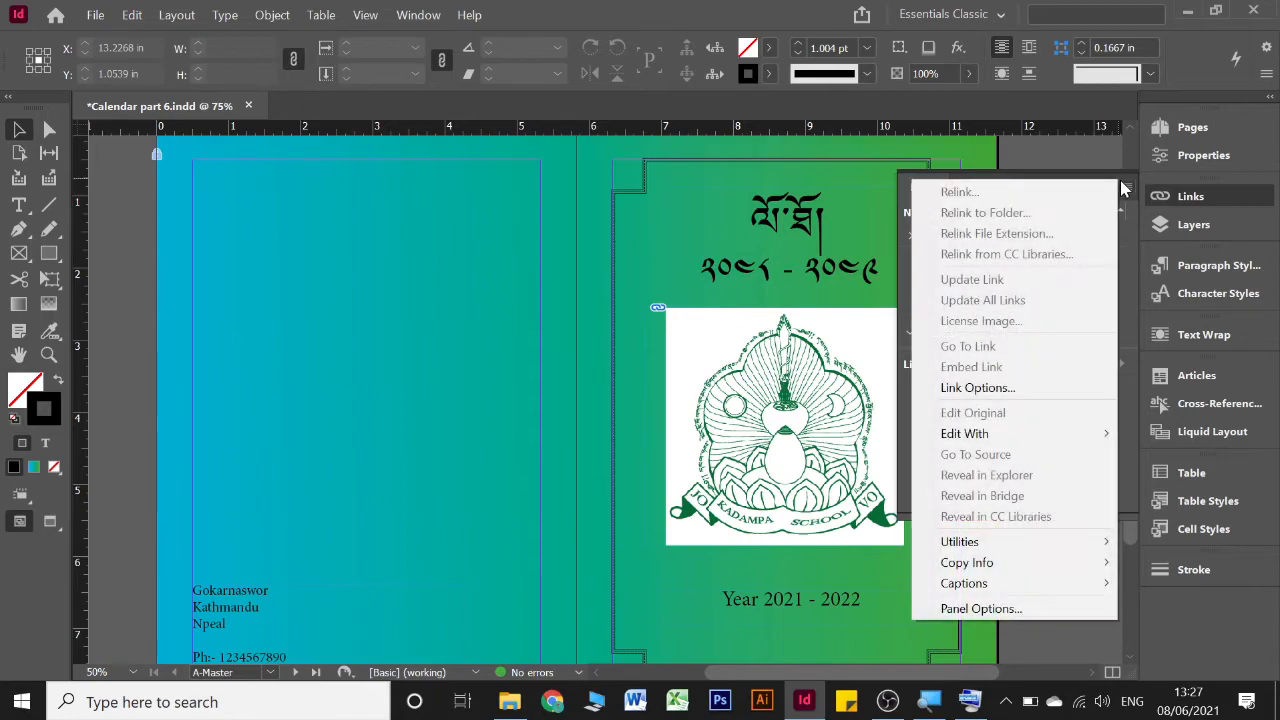
left_click(1132, 280)
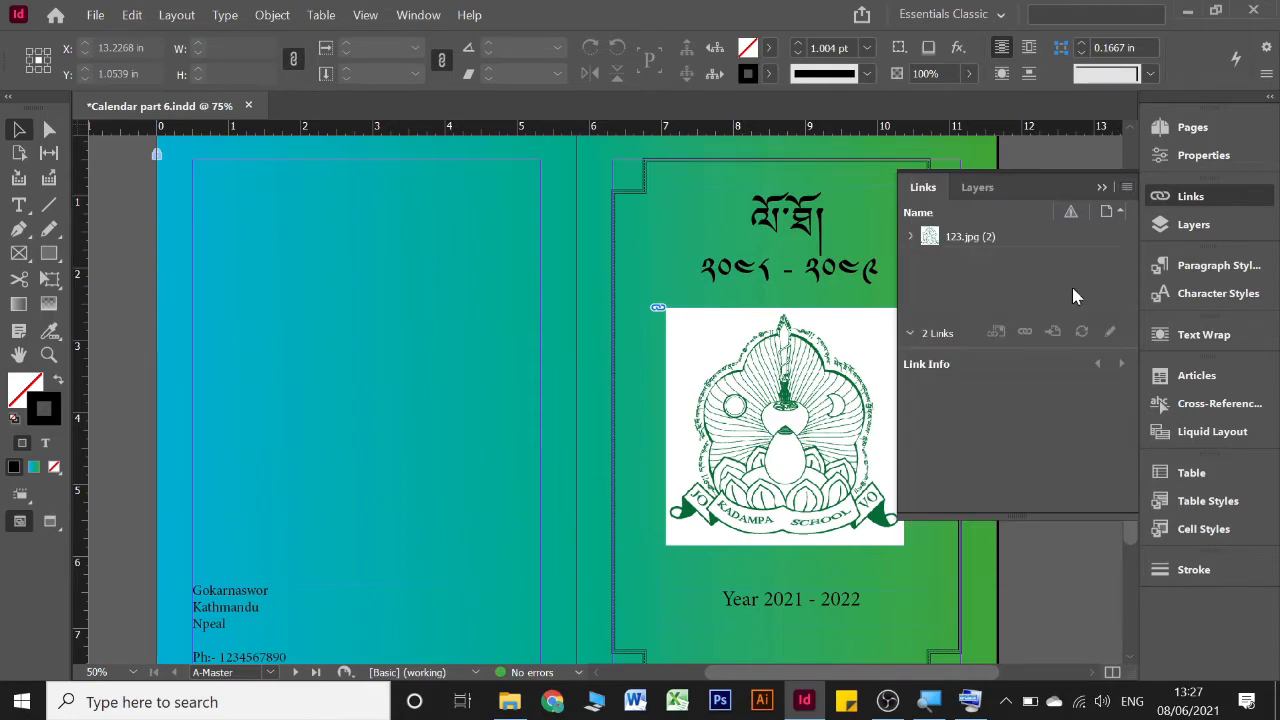
left_click(722, 338)
left_click(1126, 190)
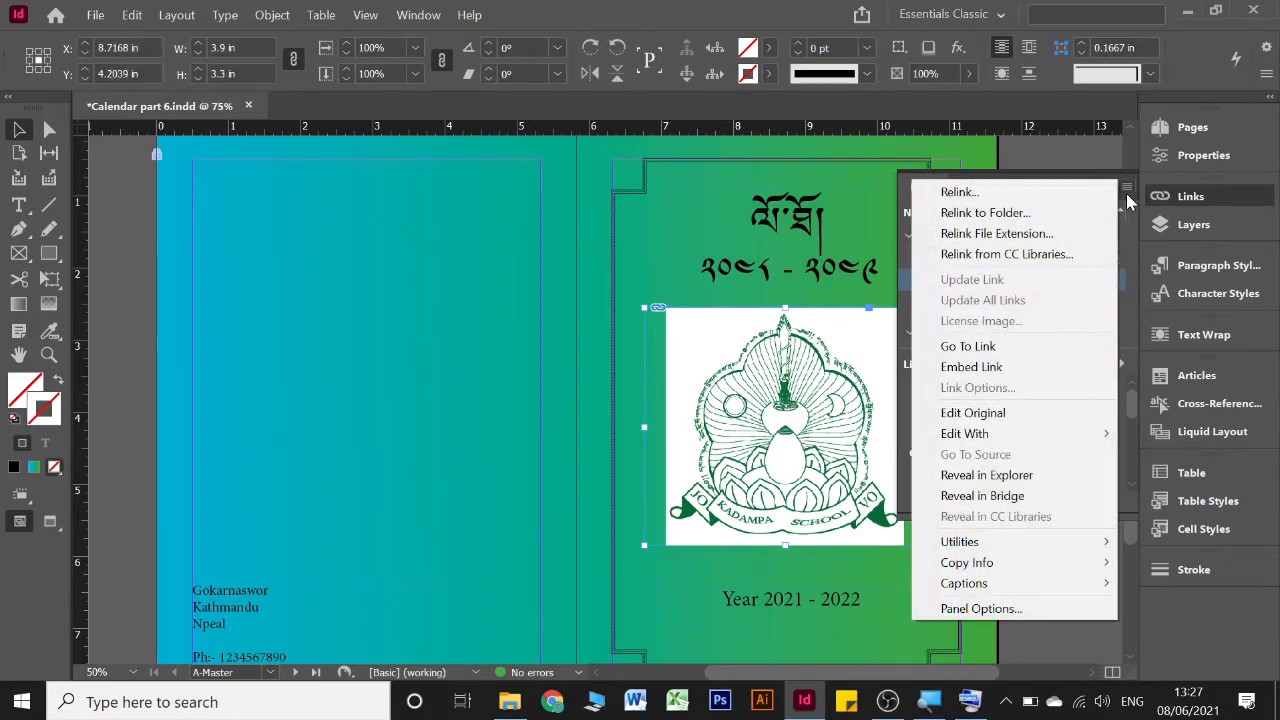
left_click(1128, 202)
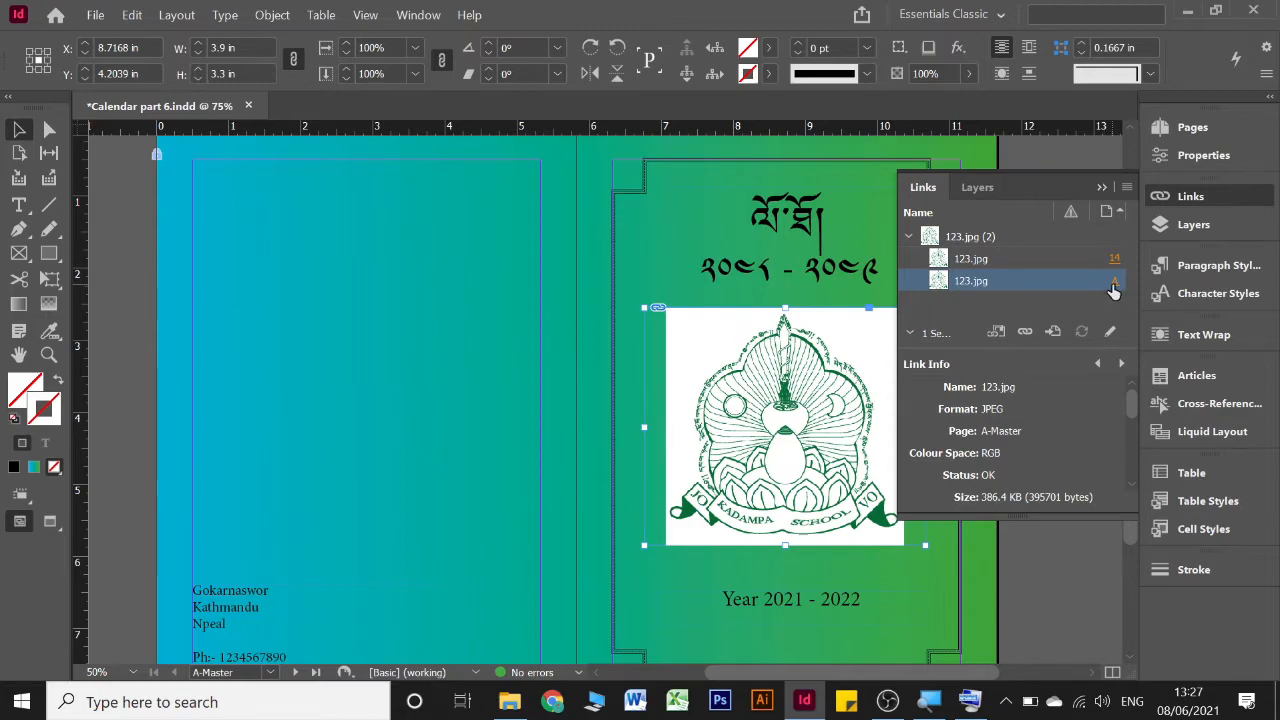
left_click(1126, 189)
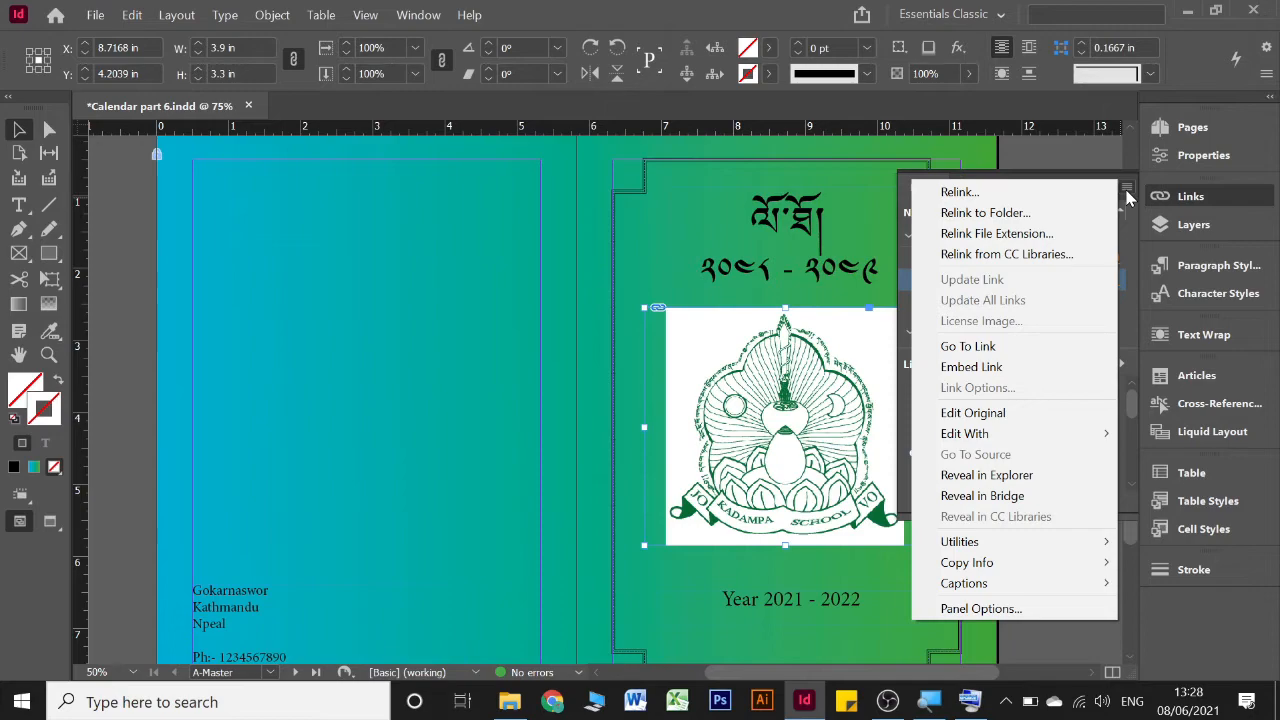
left_click(988, 367)
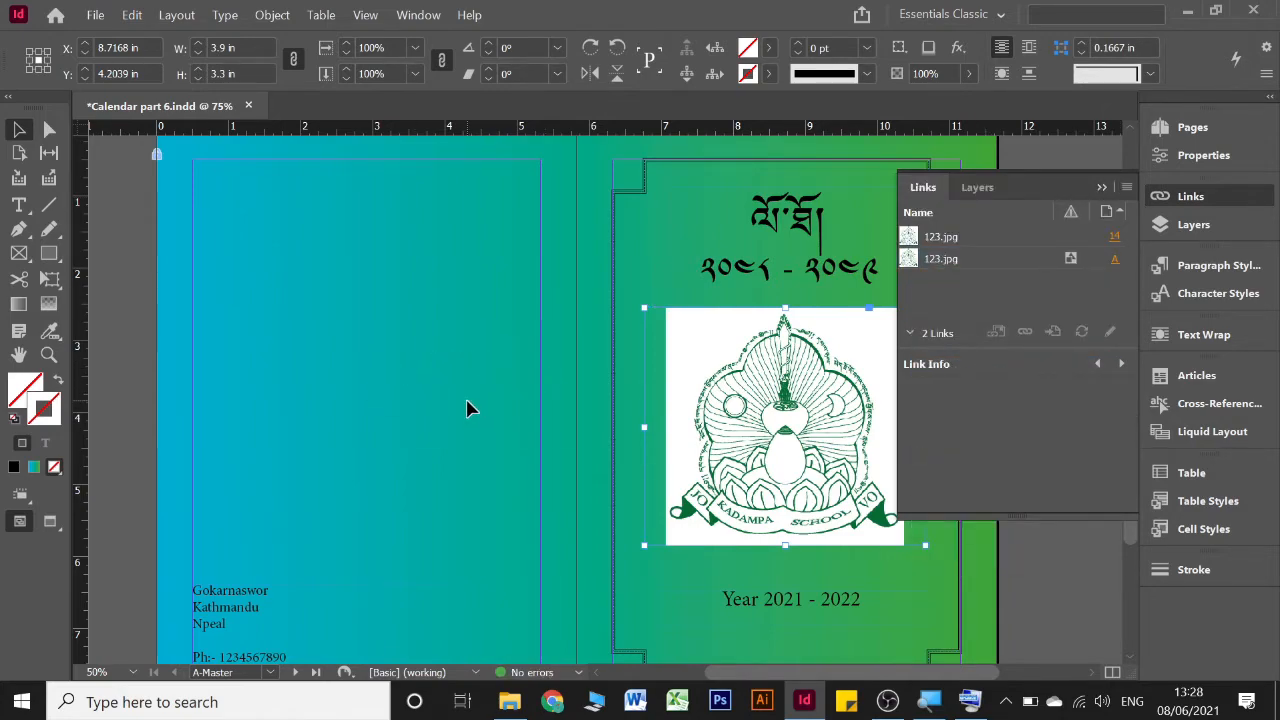
left_click(1101, 187)
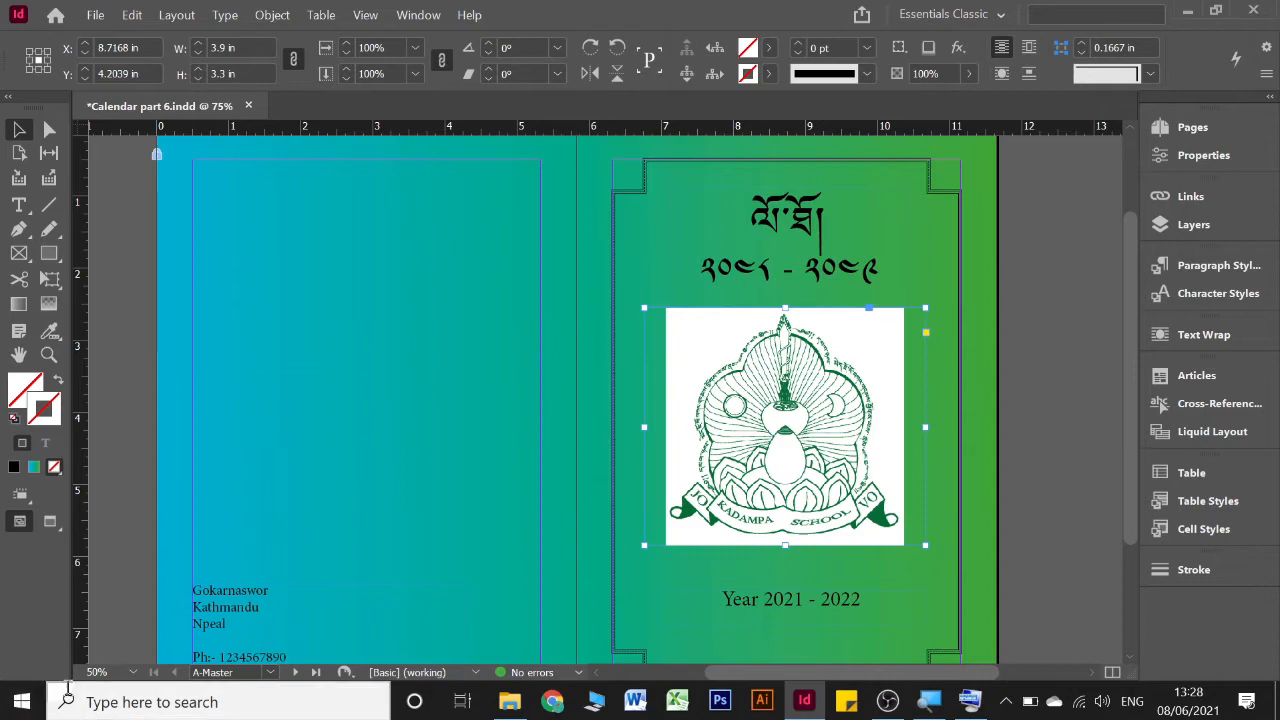
left_click(510, 702)
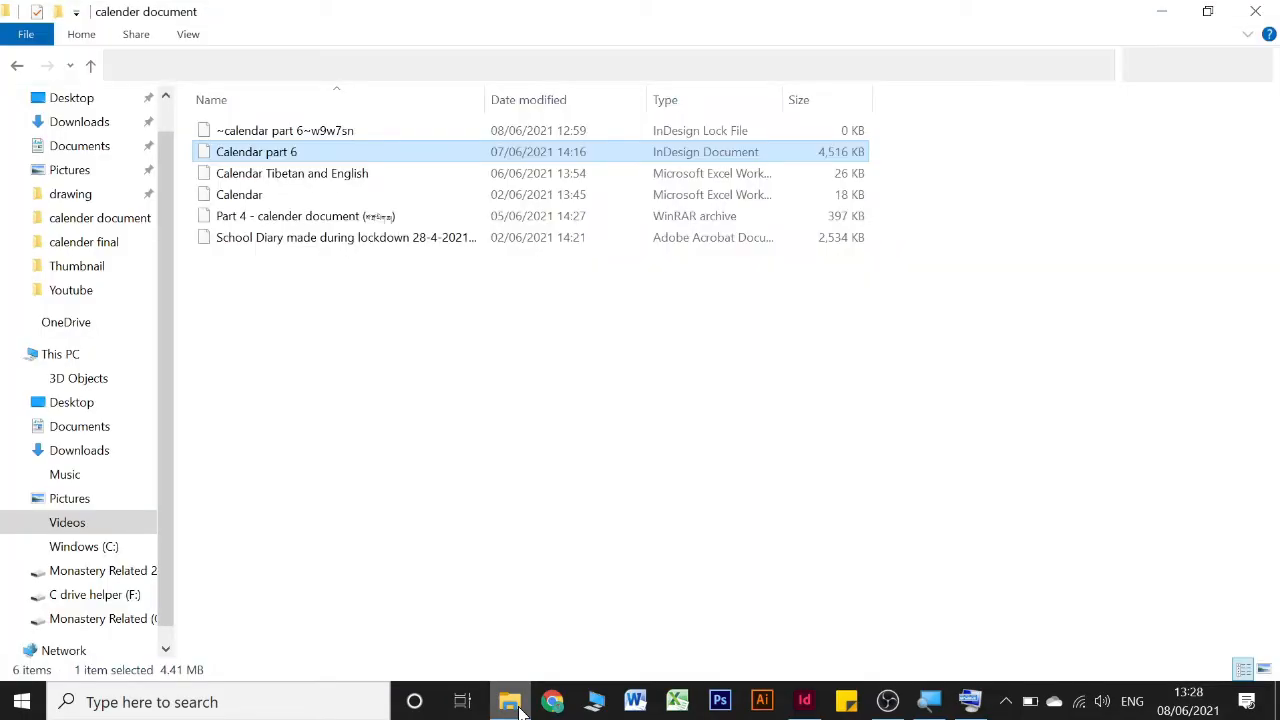
left_click(510, 702)
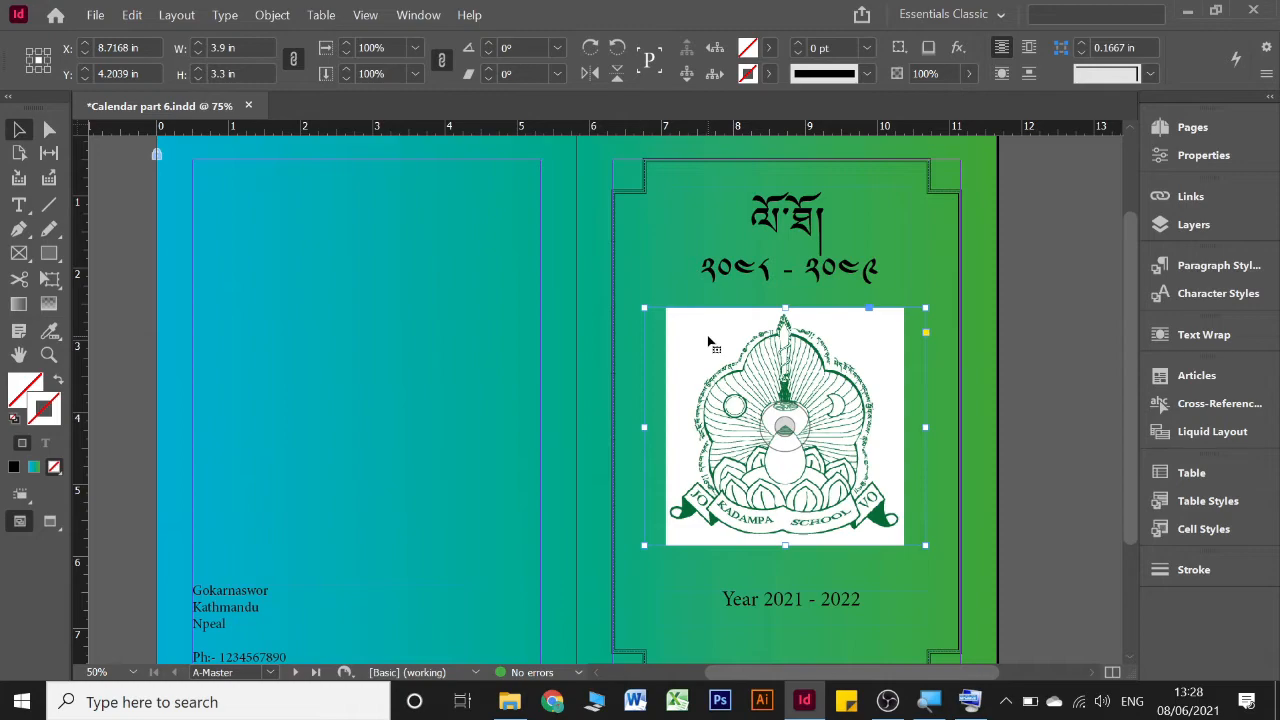
Open page 1, which uses A-Master, and examine the whole cover
scroll(600, 325, "down", 3)
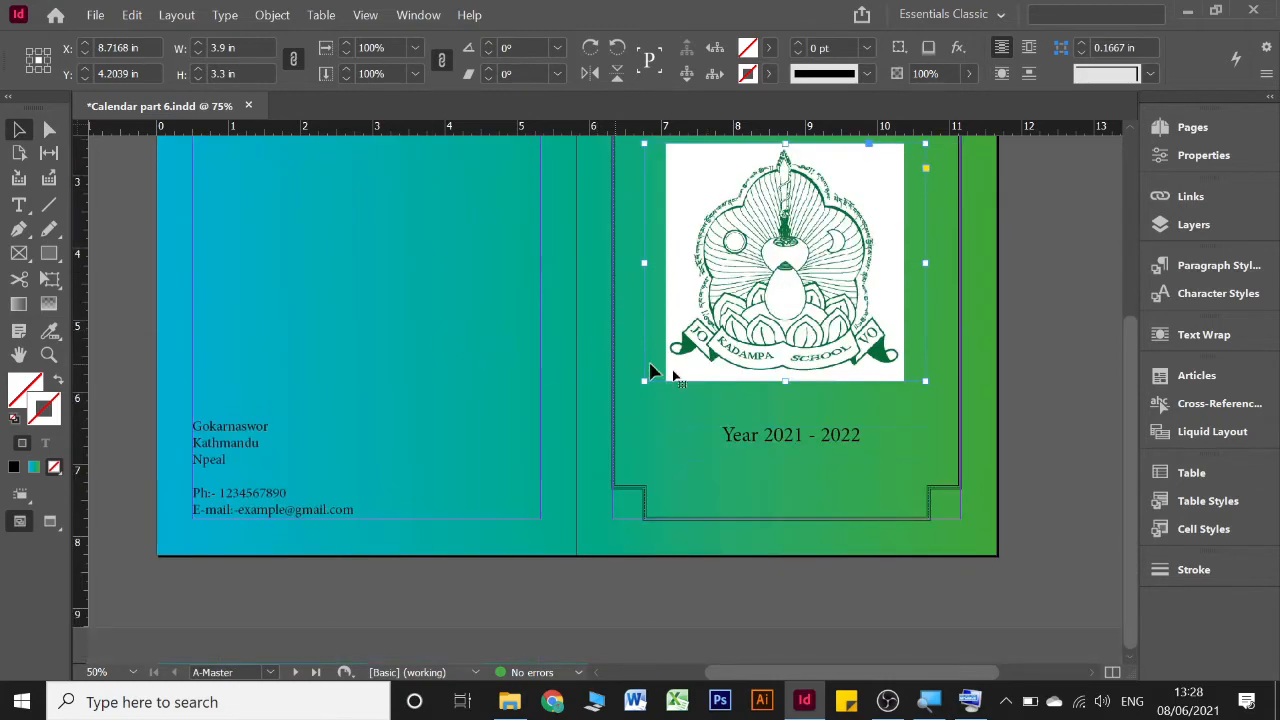
left_click(1219, 129)
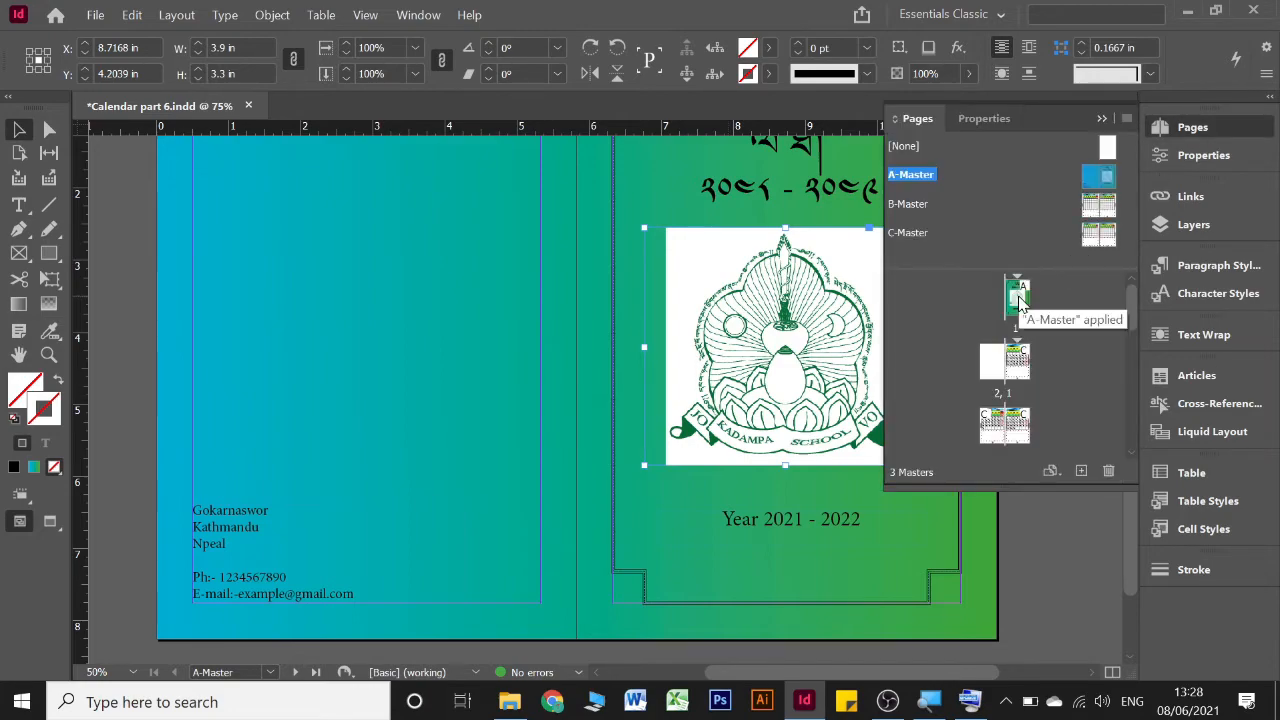
double_click(1018, 296)
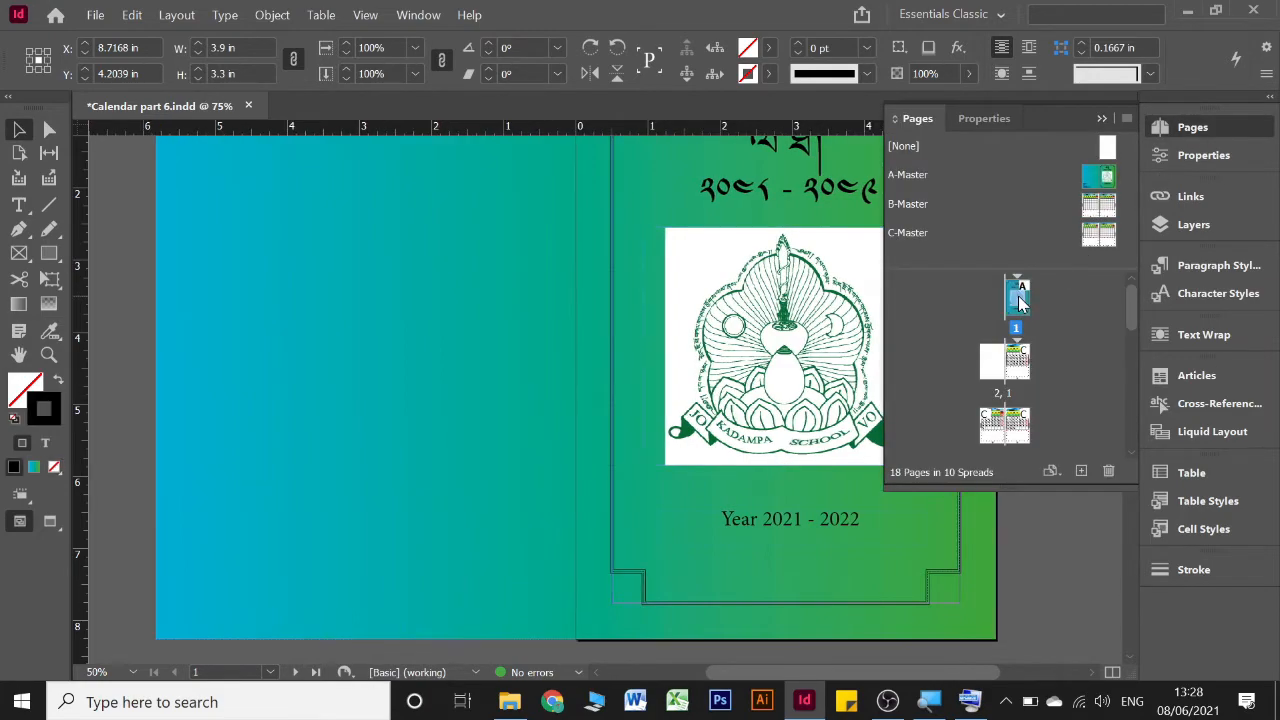
left_click(1102, 119)
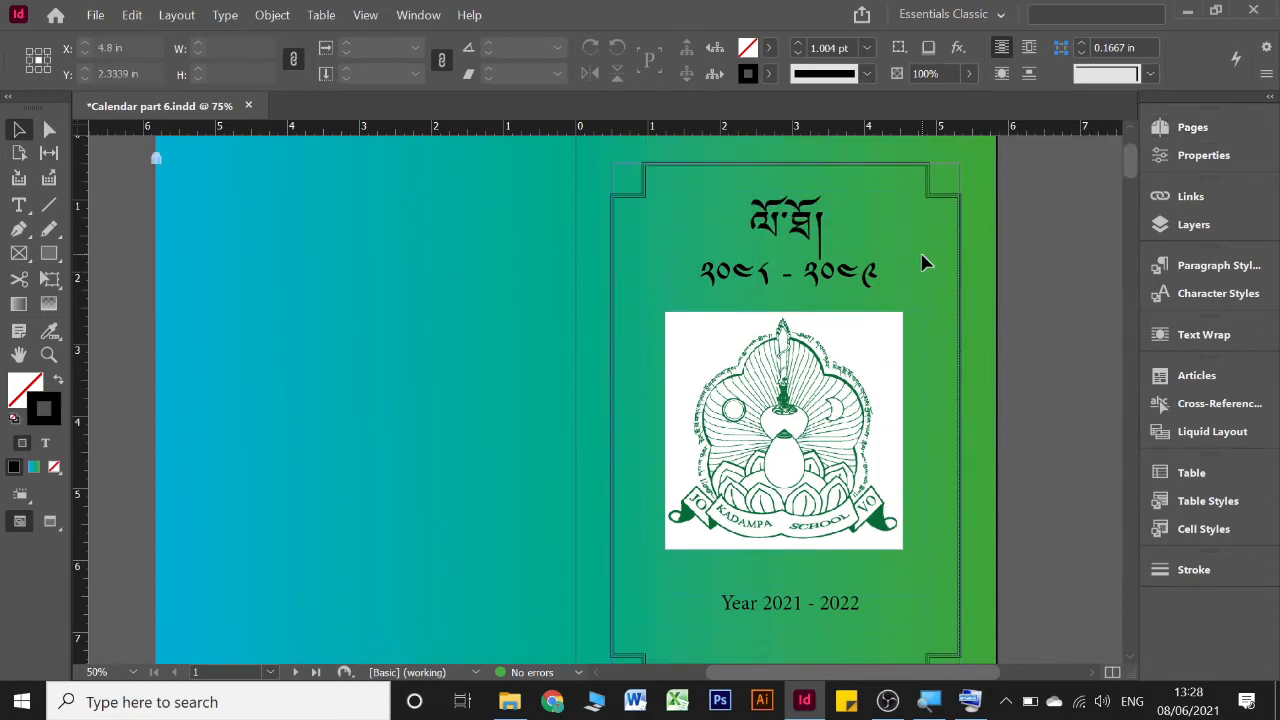
scroll(925, 262, "down", 1)
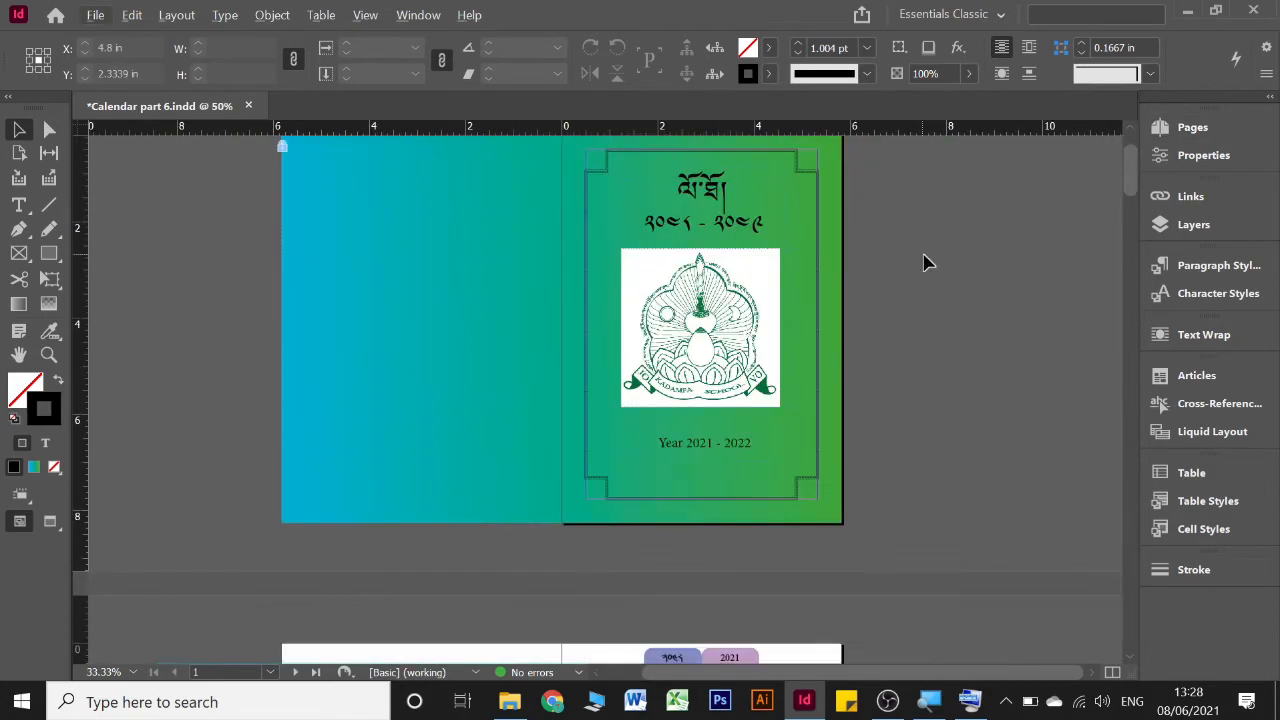
scroll(928, 270, "down", 5)
scroll(928, 274, "up", 3)
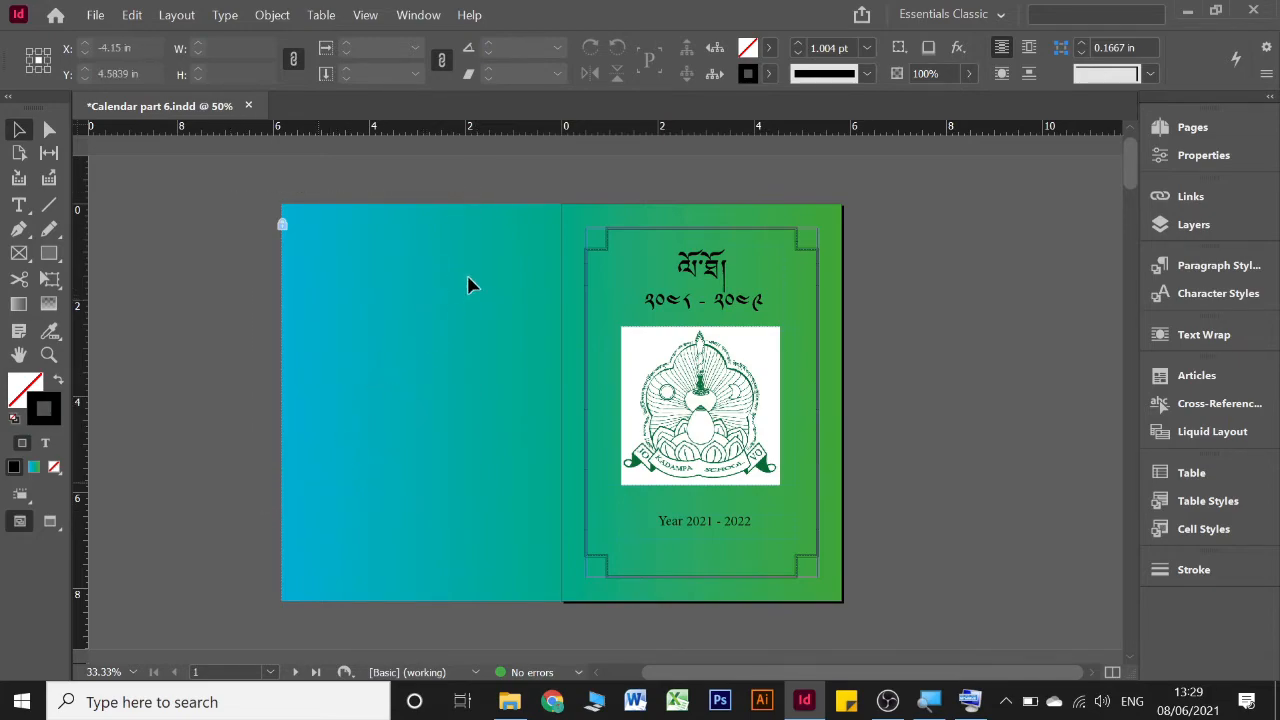
Switch the document to Preview screen mode to check the cover page without guides or frame edges
left_click_drag(470, 279, 303, 546)
key("w")
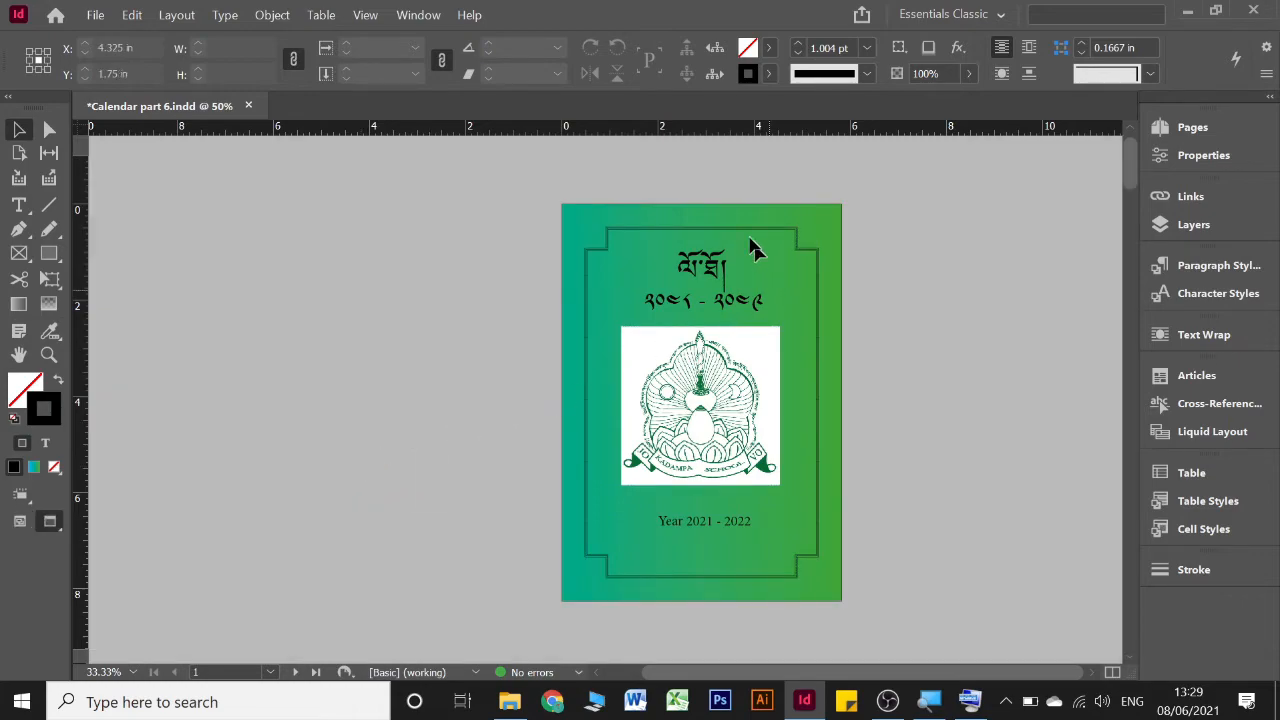
left_click_drag(503, 206, 853, 575)
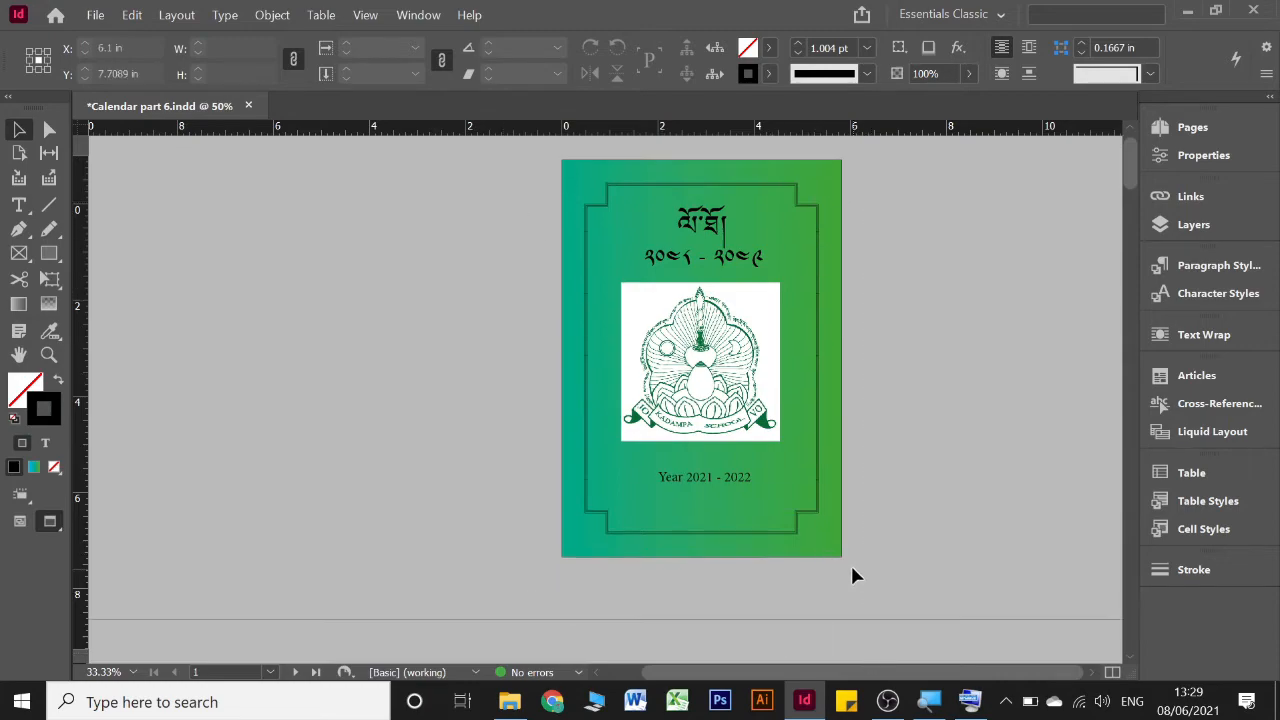
Look through all calendar pages in preview, from the front cover to the gradient back cover with the contact details
scroll(853, 575, "down", 10)
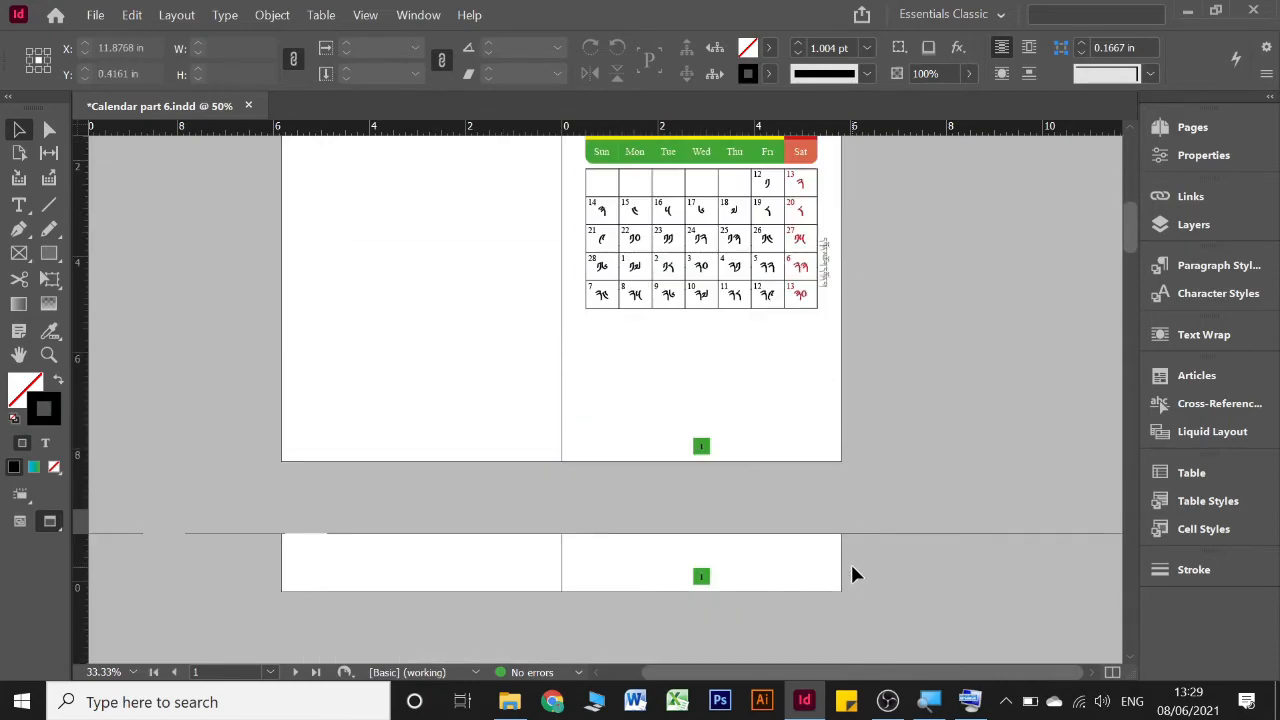
scroll(853, 573, "down", 15)
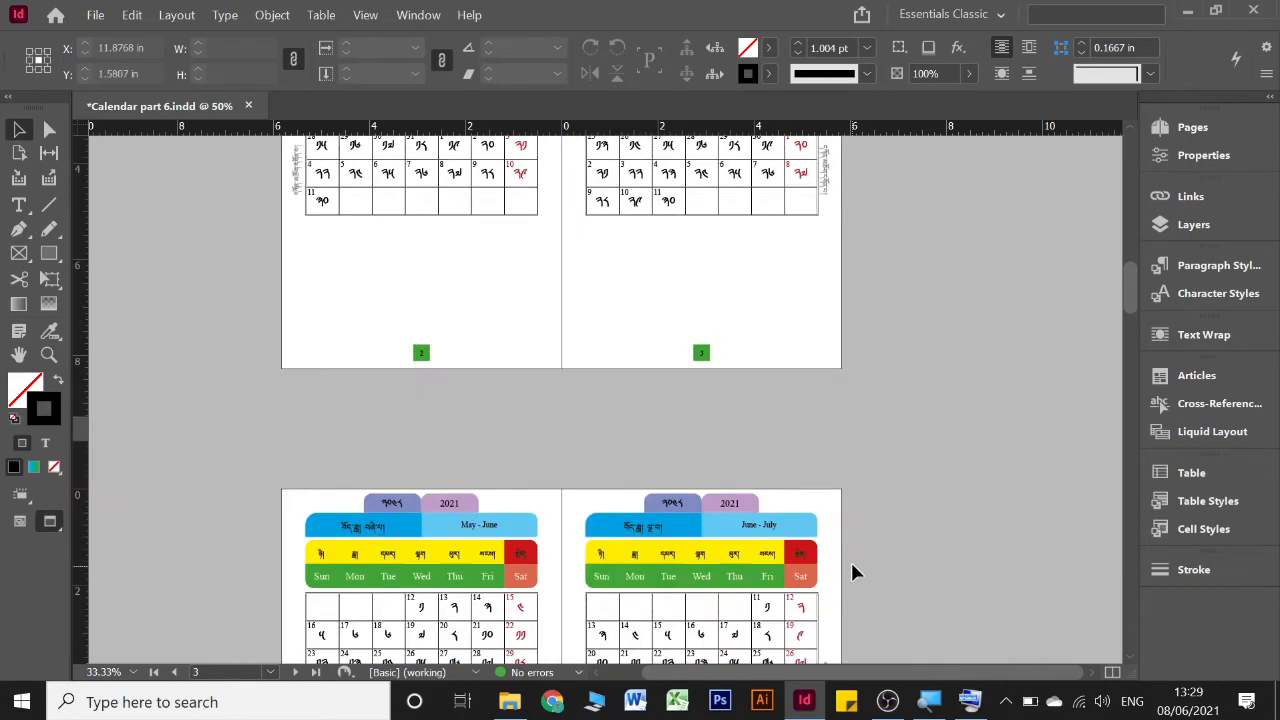
scroll(853, 573, "down", 8)
scroll(852, 565, "down", 10)
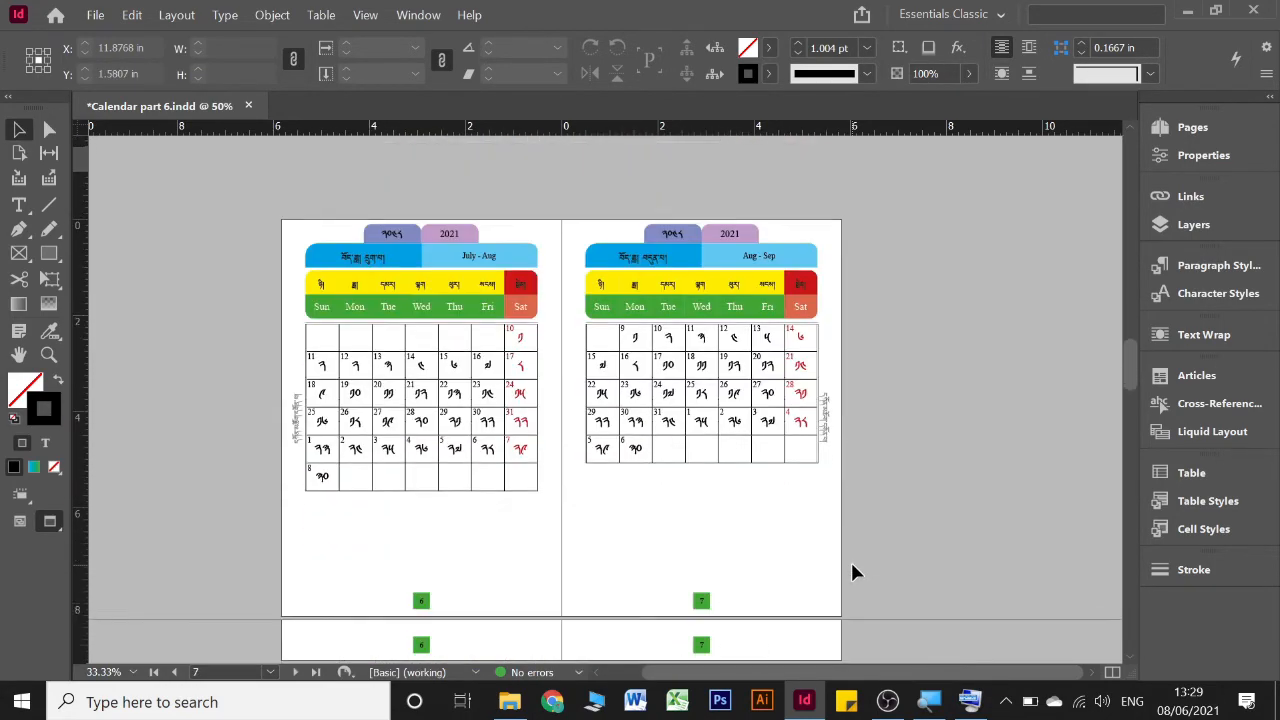
scroll(852, 571, "down", 10)
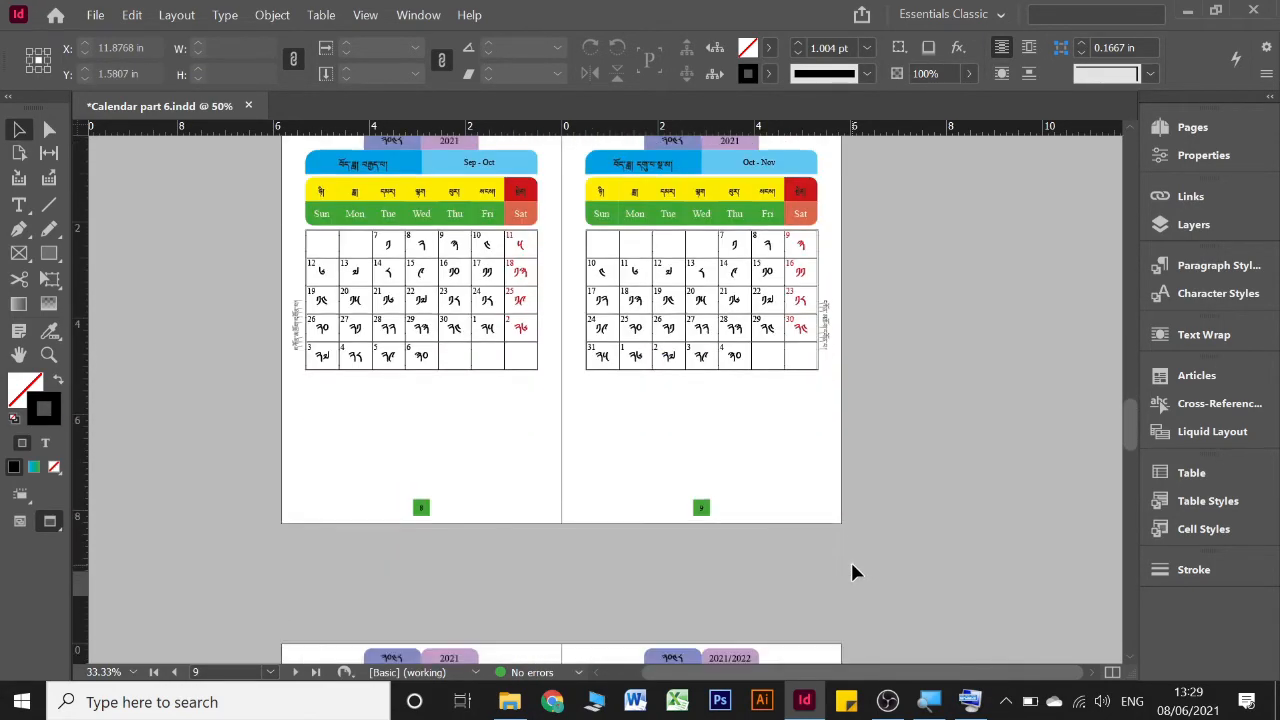
scroll(848, 570, "down", 15)
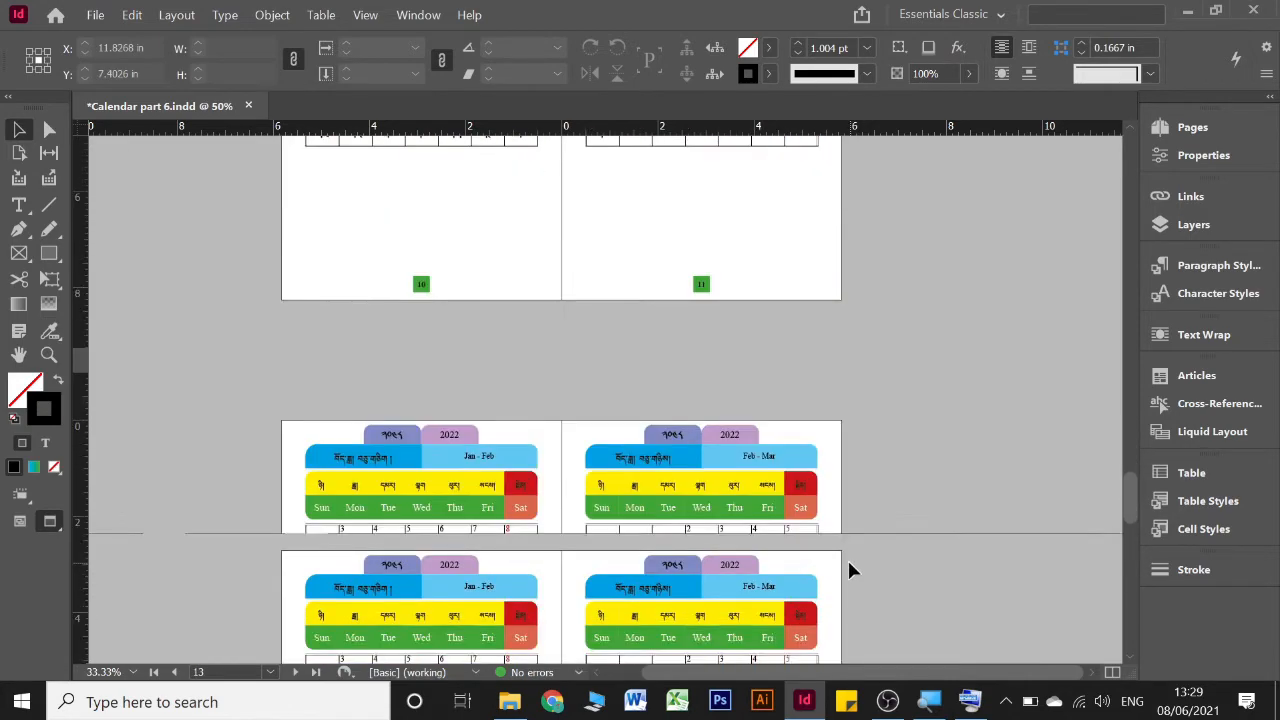
scroll(848, 570, "down", 10)
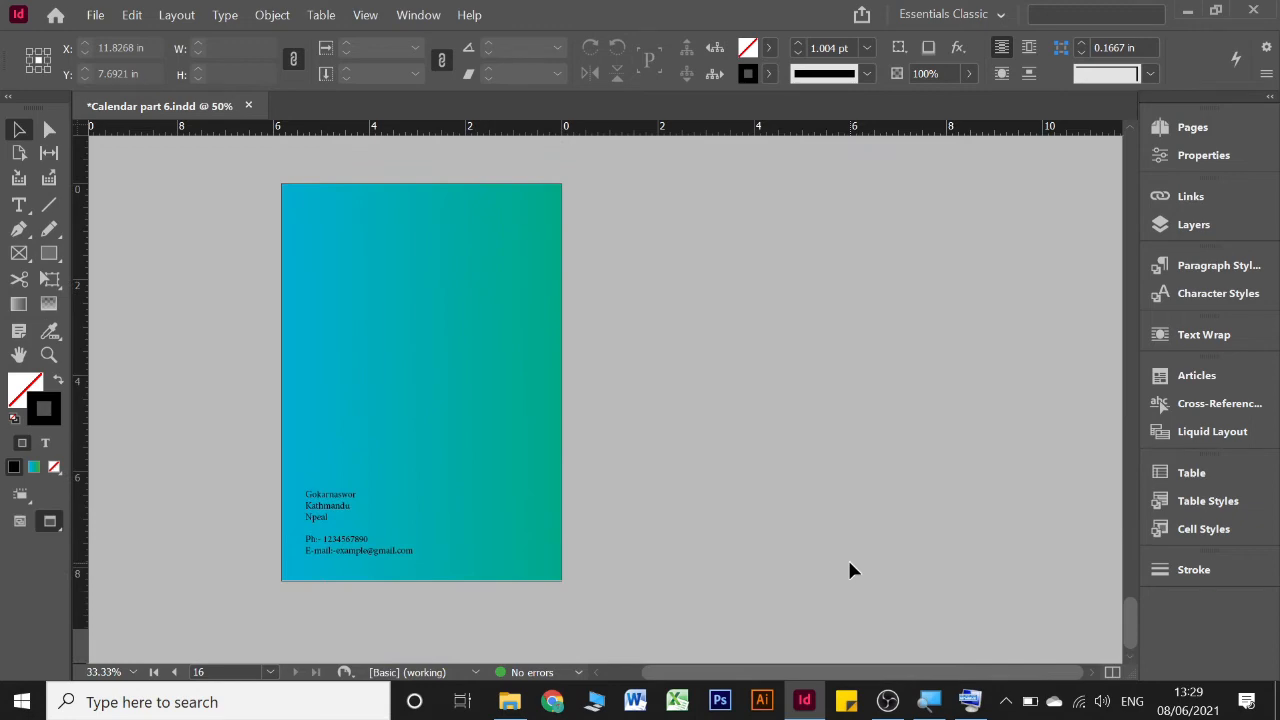
scroll(848, 570, "up", 5)
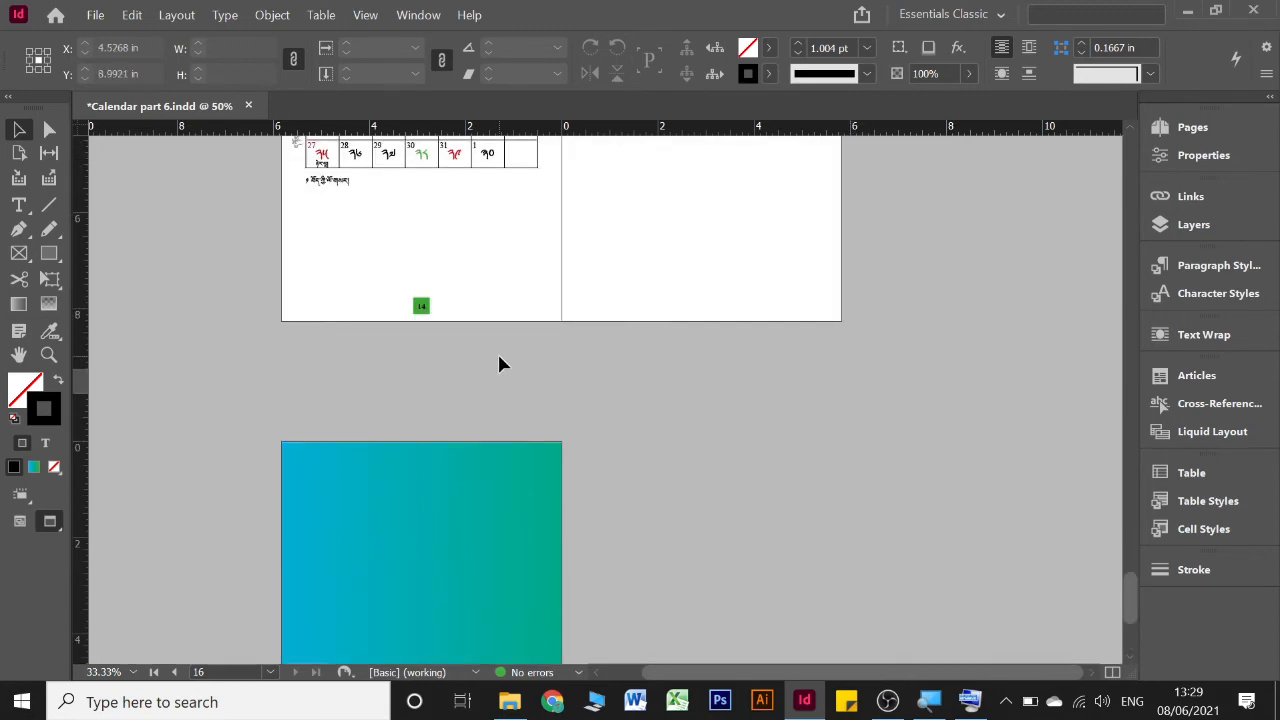
Save the calendar document
key("ctrl+s")
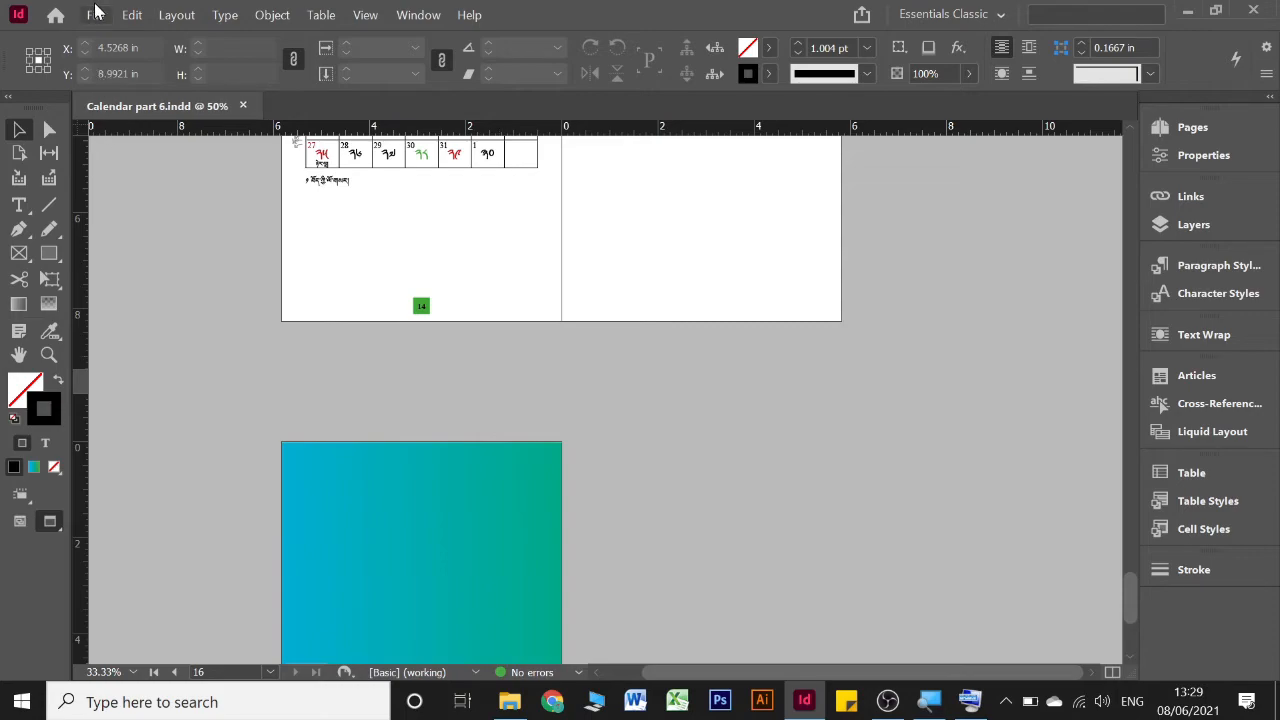
left_click(95, 14)
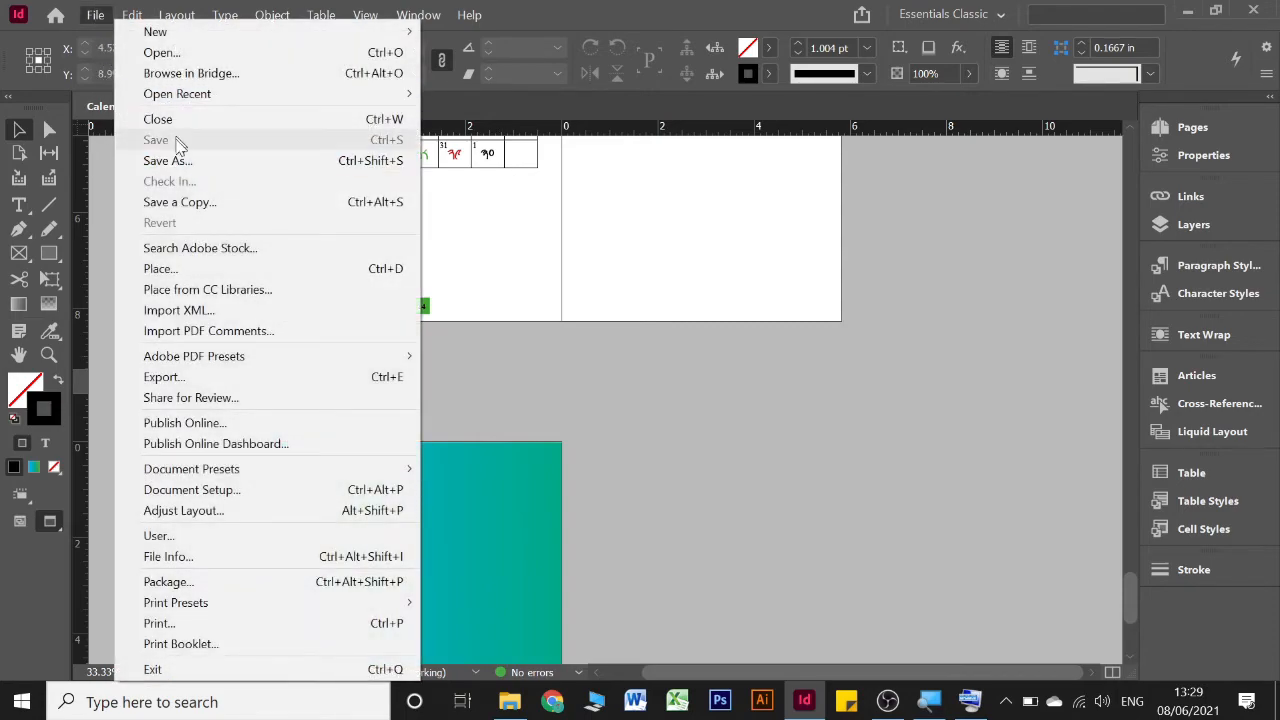
left_click(600, 396)
Set up an Adobe PDF (Print) export named "Calendar part 7" in the calender document folder and continue to the PDF options
left_click(95, 16)
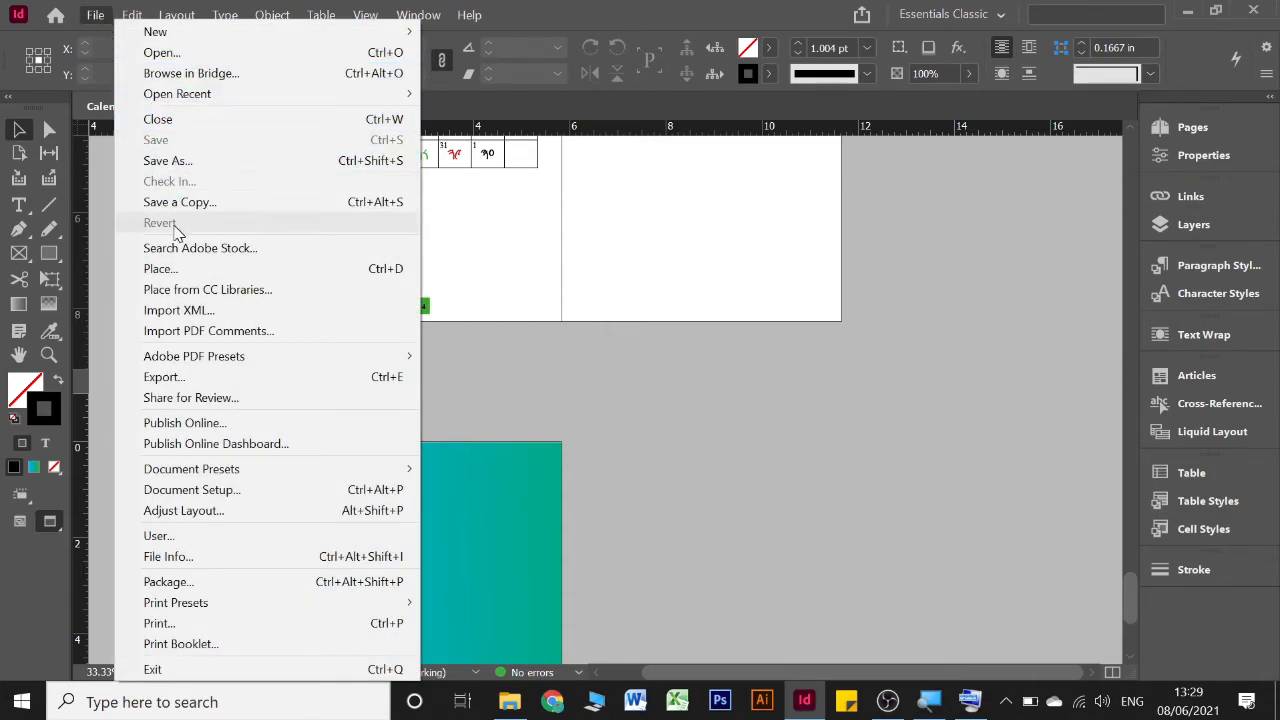
left_click(178, 380)
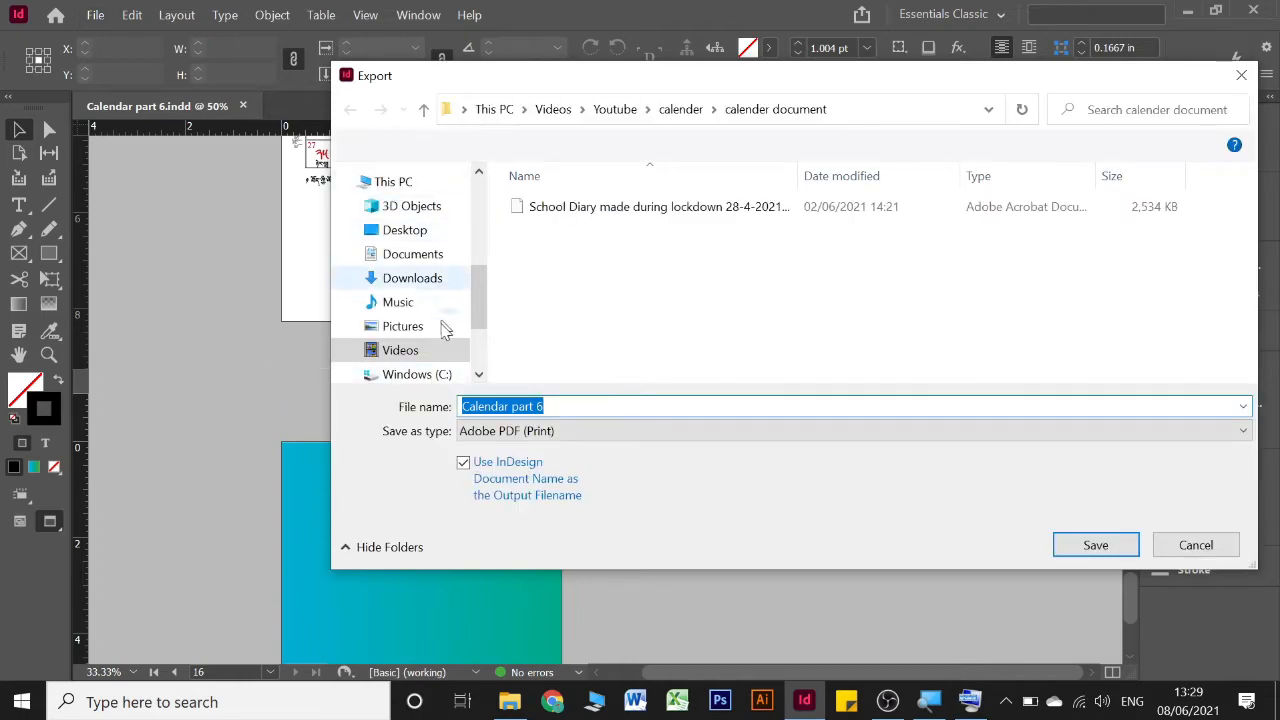
left_click(426, 108)
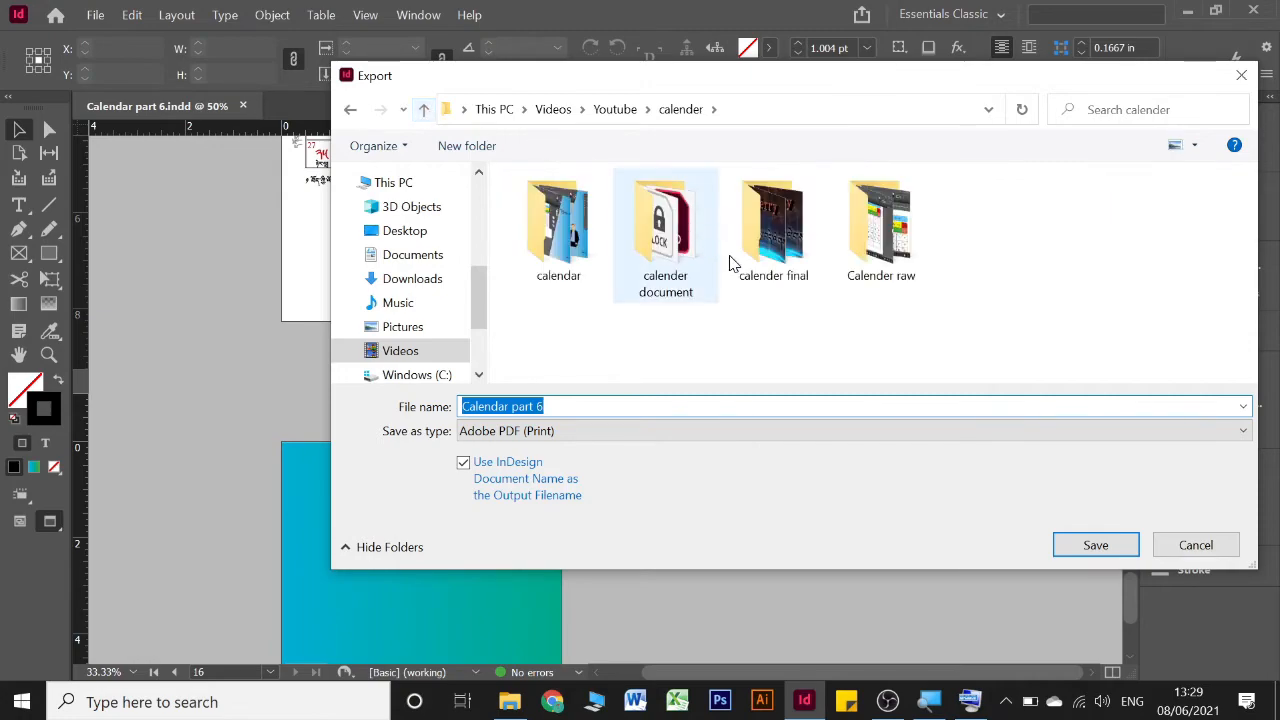
double_click(687, 246)
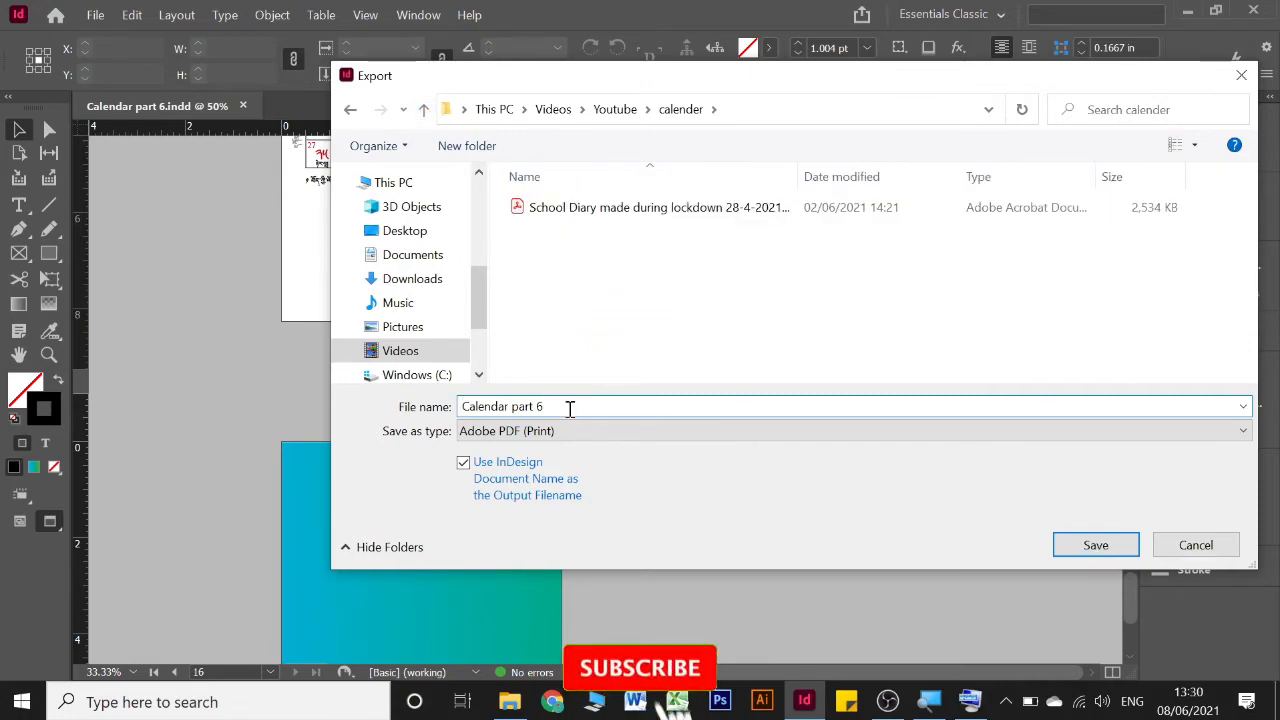
left_click(569, 408)
key("BackSpace")
type("7")
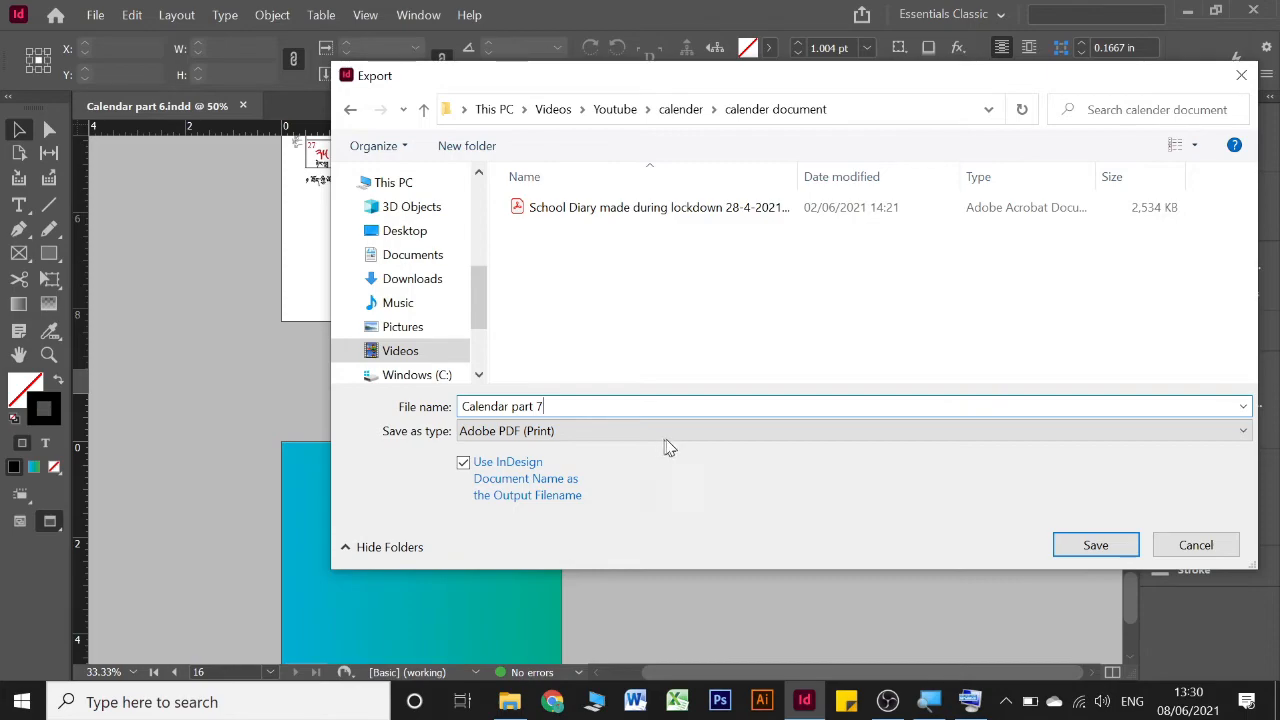
left_click(1094, 546)
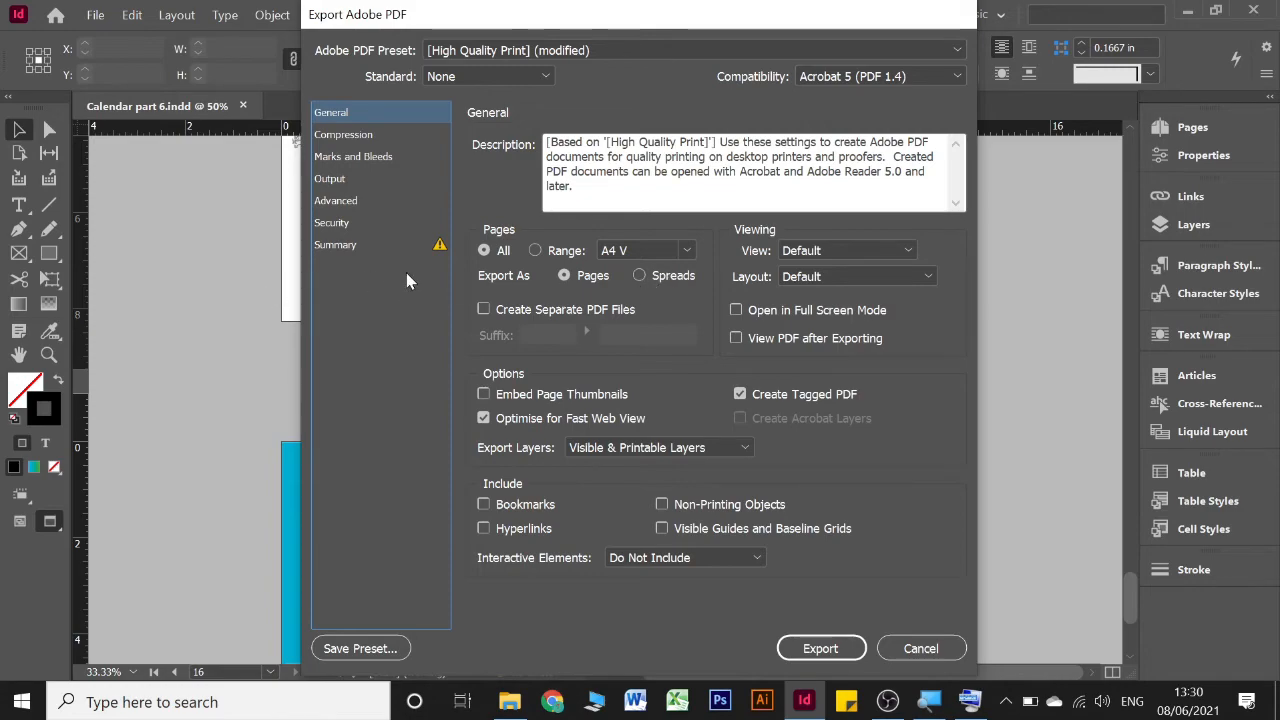
Check the marks and bleeds settings, export all pages as individual pages with the High Quality Print settings, and save the document
left_click(358, 158)
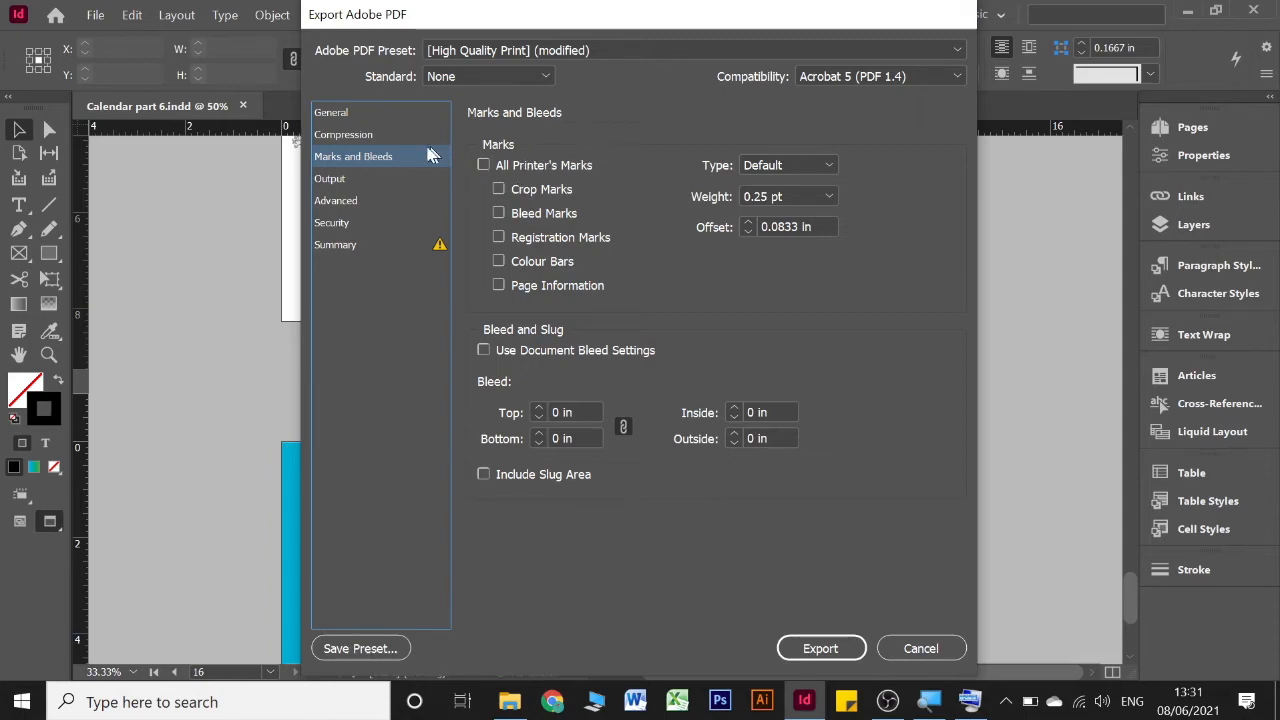
left_click(354, 114)
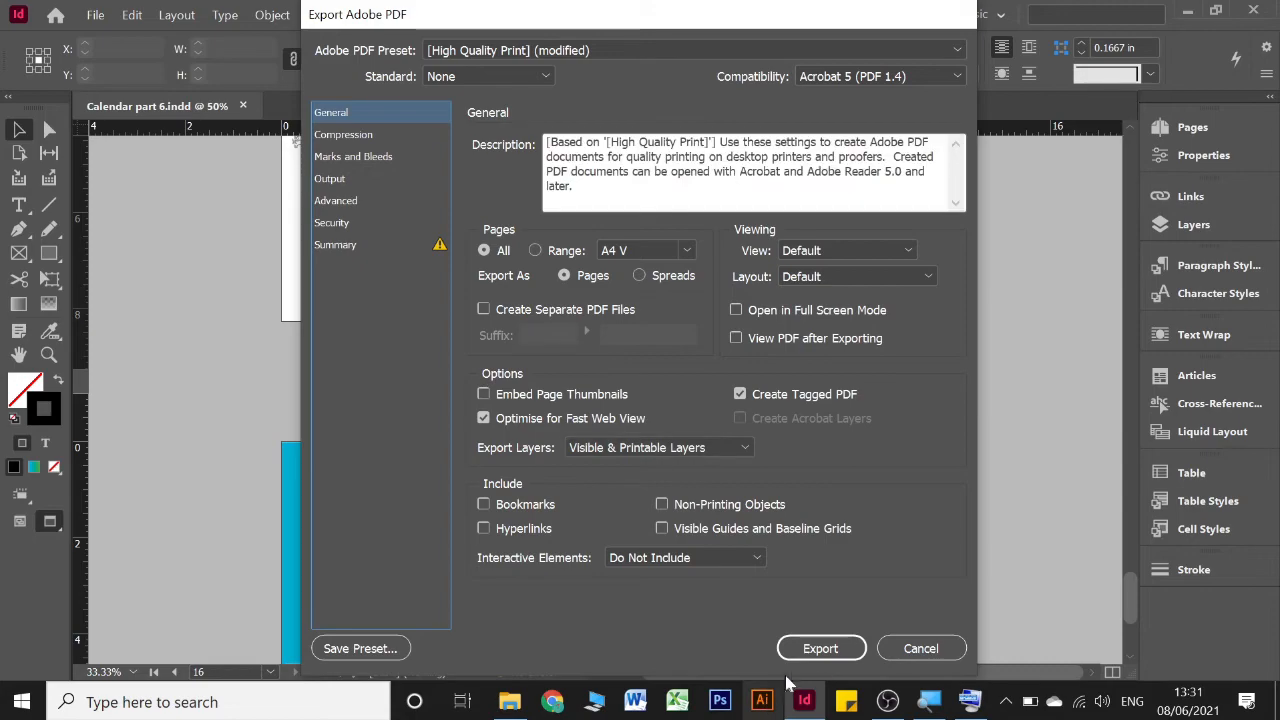
left_click(820, 649)
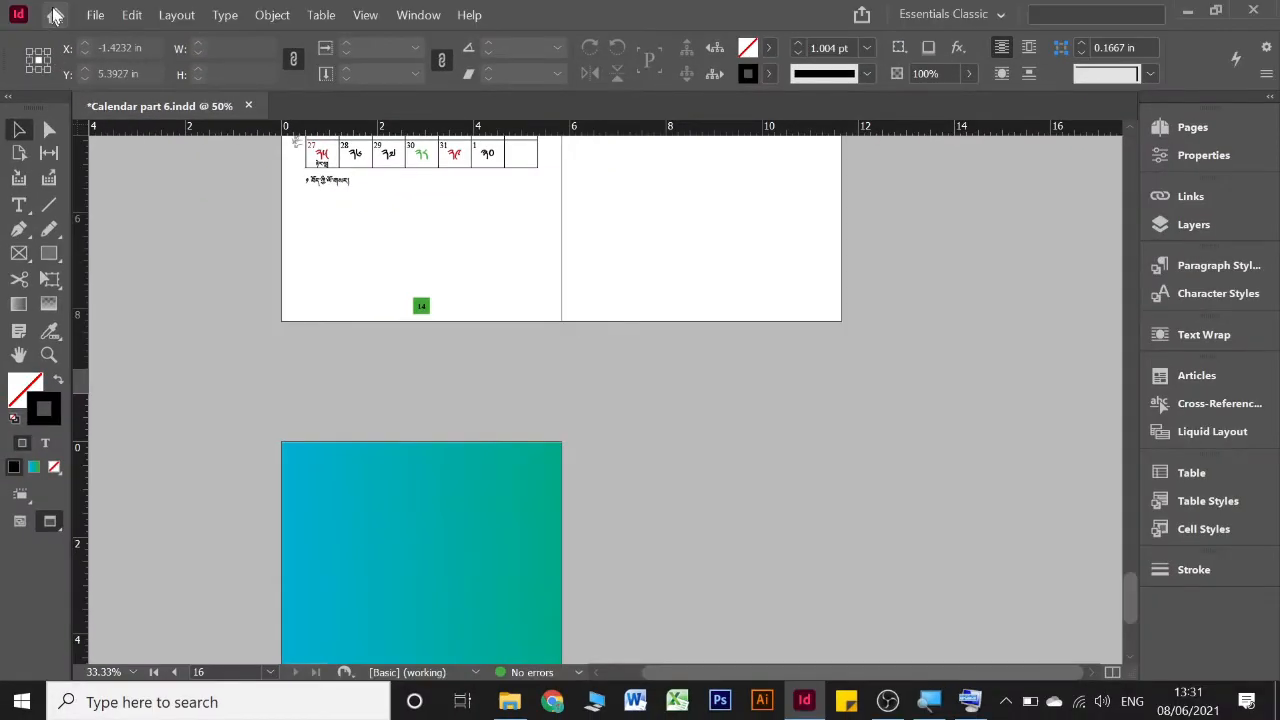
left_click(95, 15)
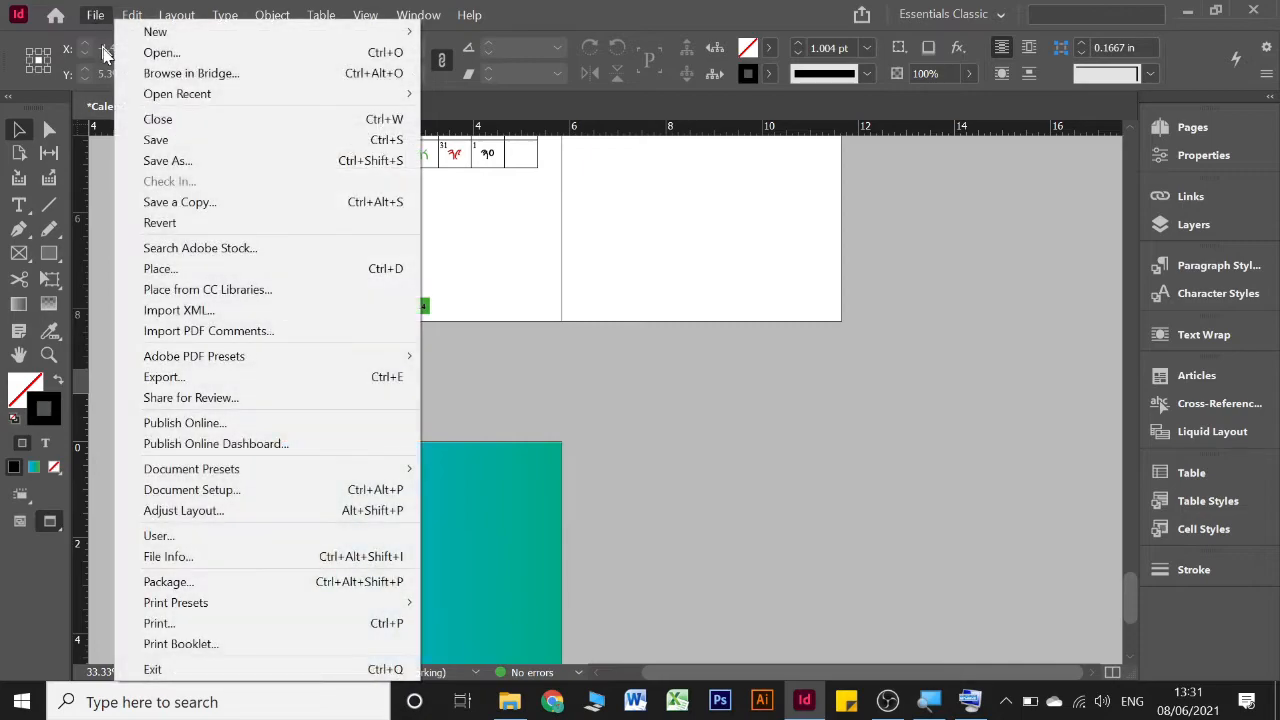
left_click(152, 140)
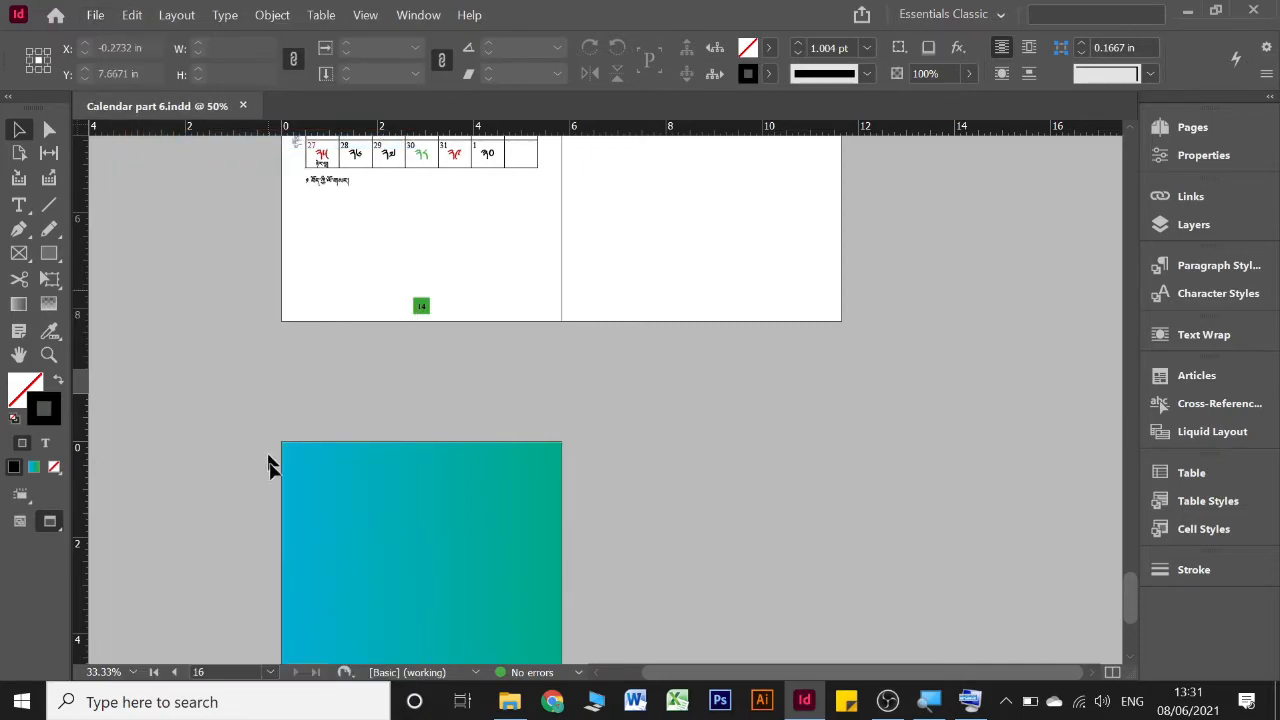
Switch to File Explorer, open the exported Calendar part 7 PDF in Acrobat, and fit one full page in the view
left_click(507, 700)
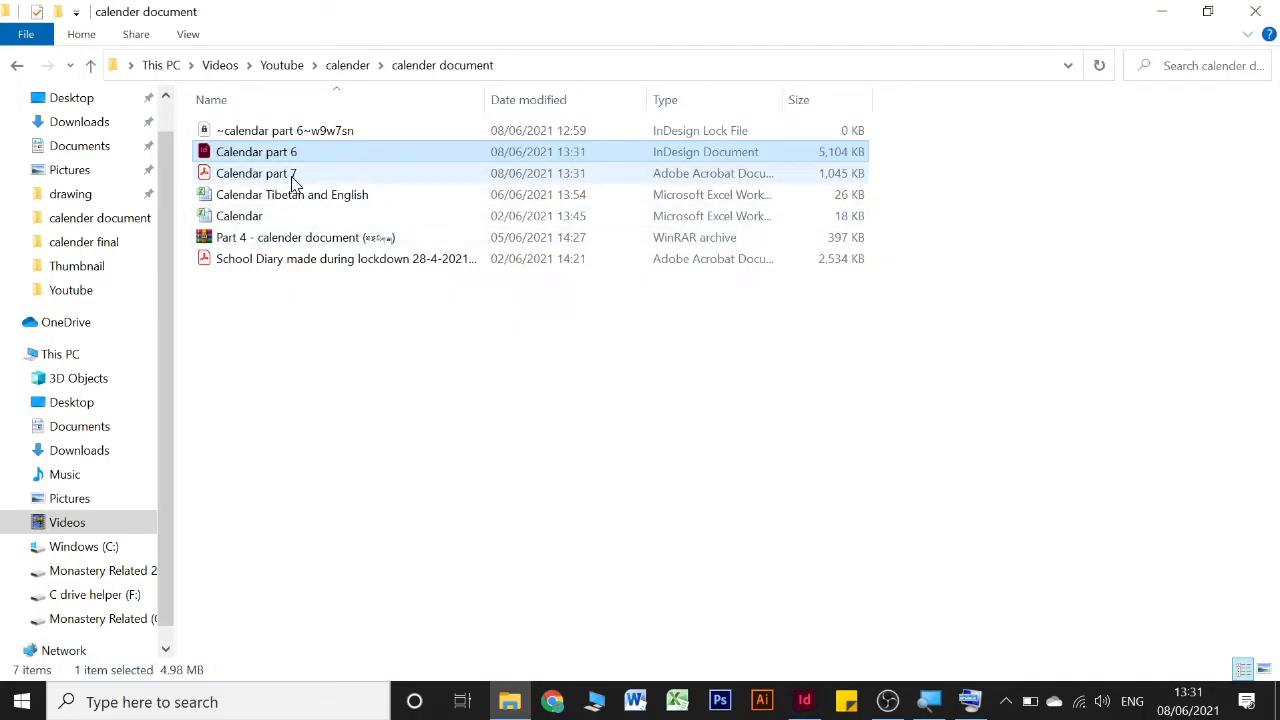
double_click(293, 181)
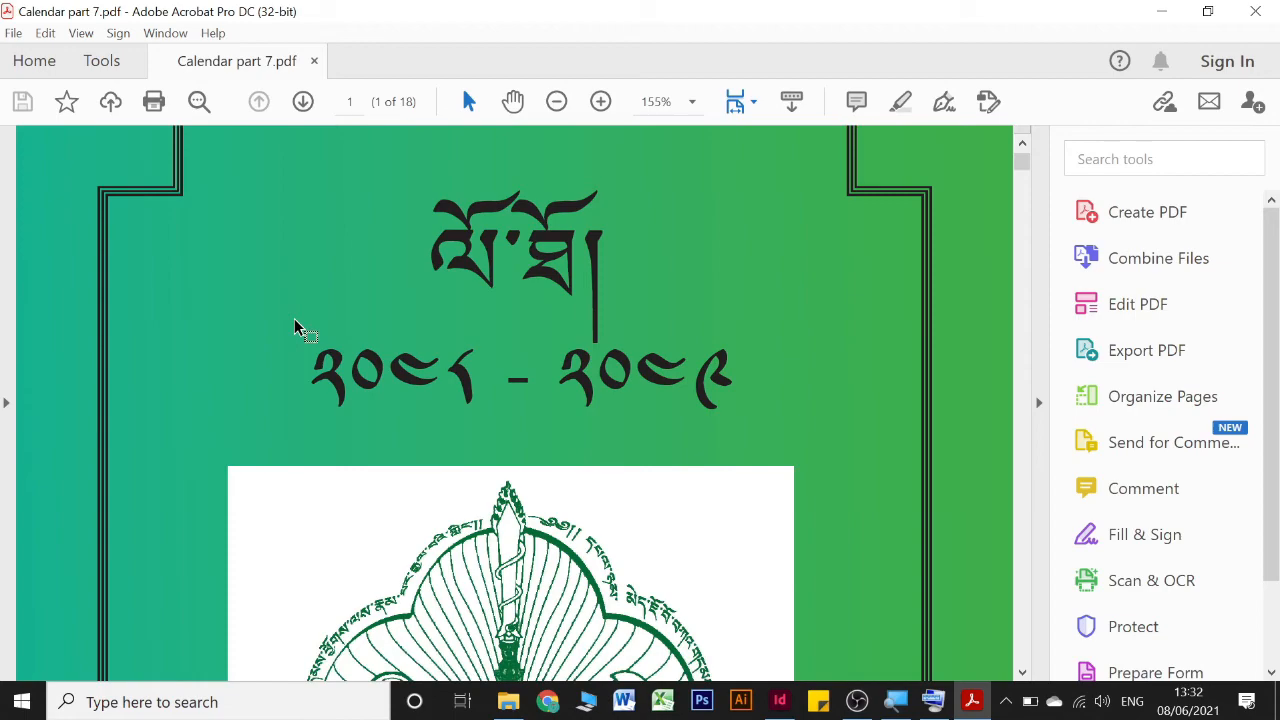
scroll(296, 323, "down", 3)
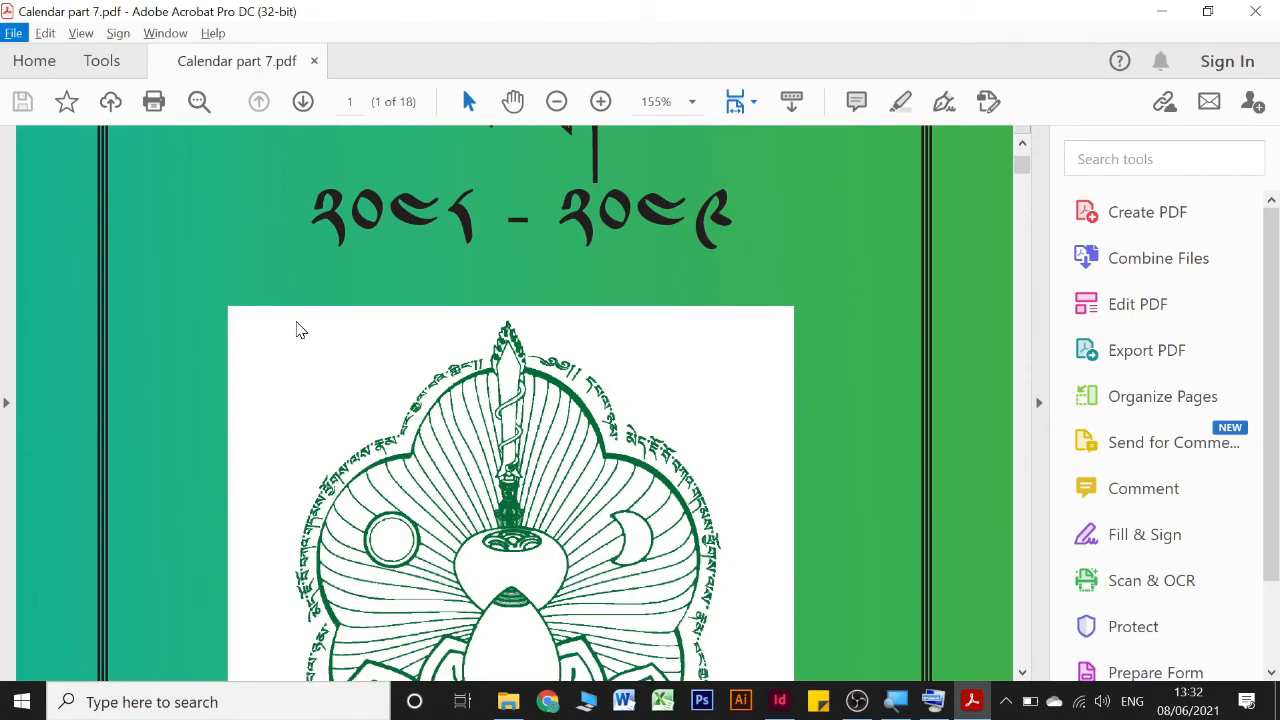
scroll(296, 323, "down", 3)
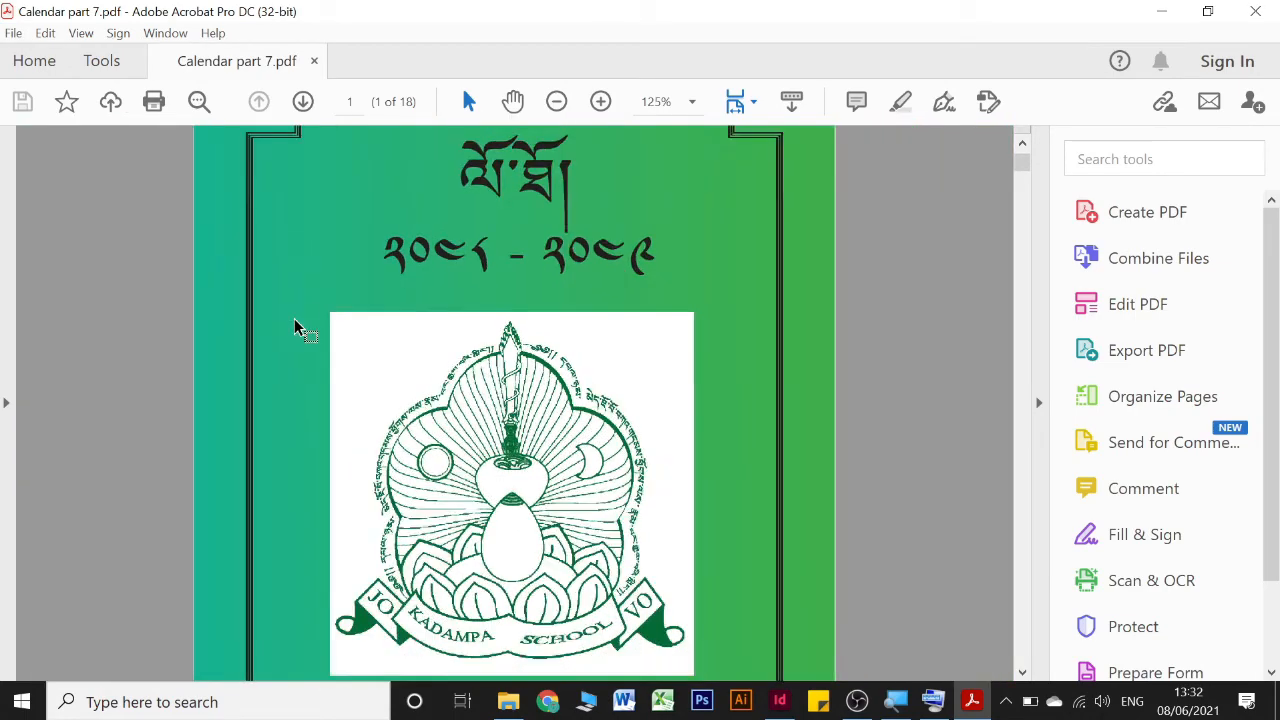
left_click(735, 104)
left_click(745, 160)
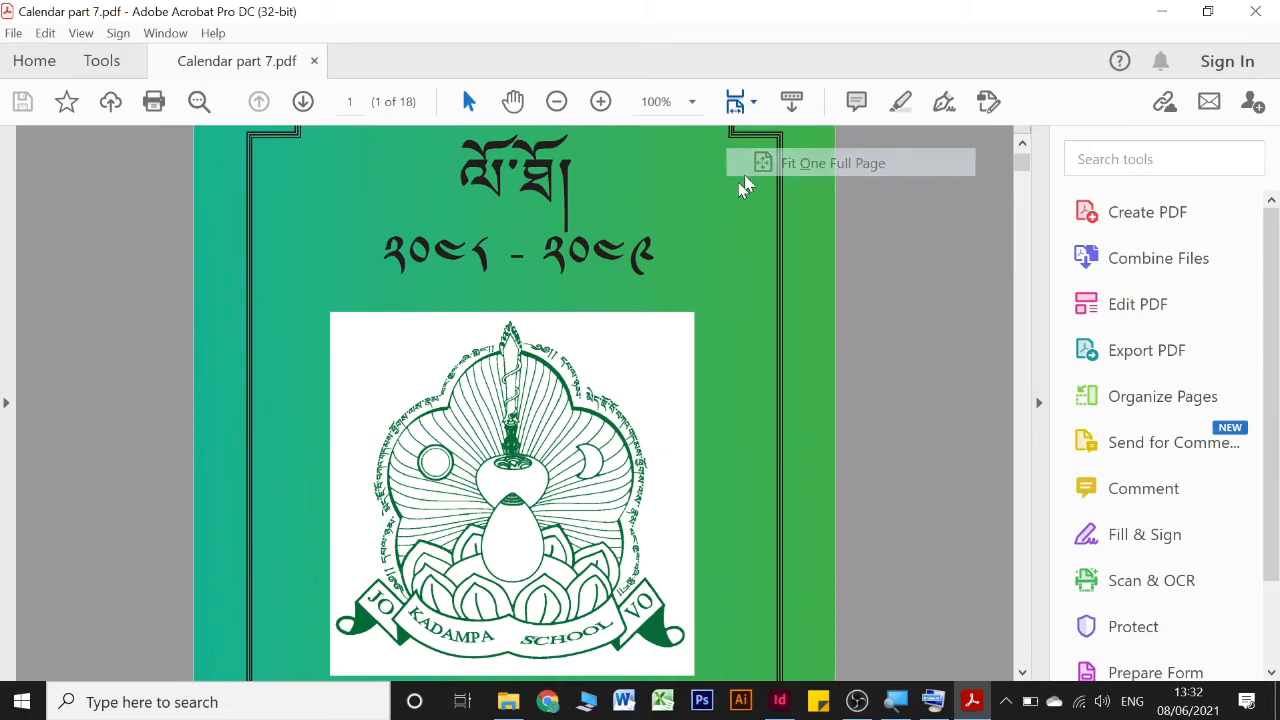
Examine the month pages of the exported Calendar part 7 PDF
scroll(512, 388, "down", 1)
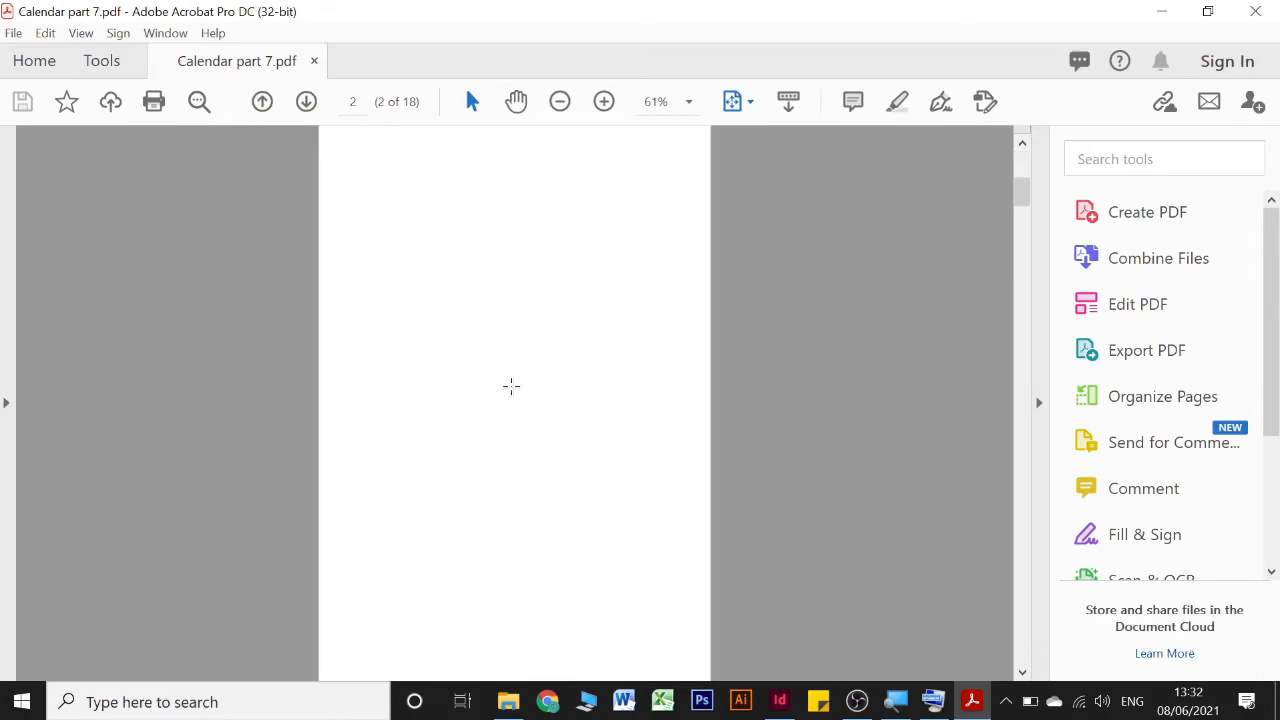
scroll(511, 385, "down", 3)
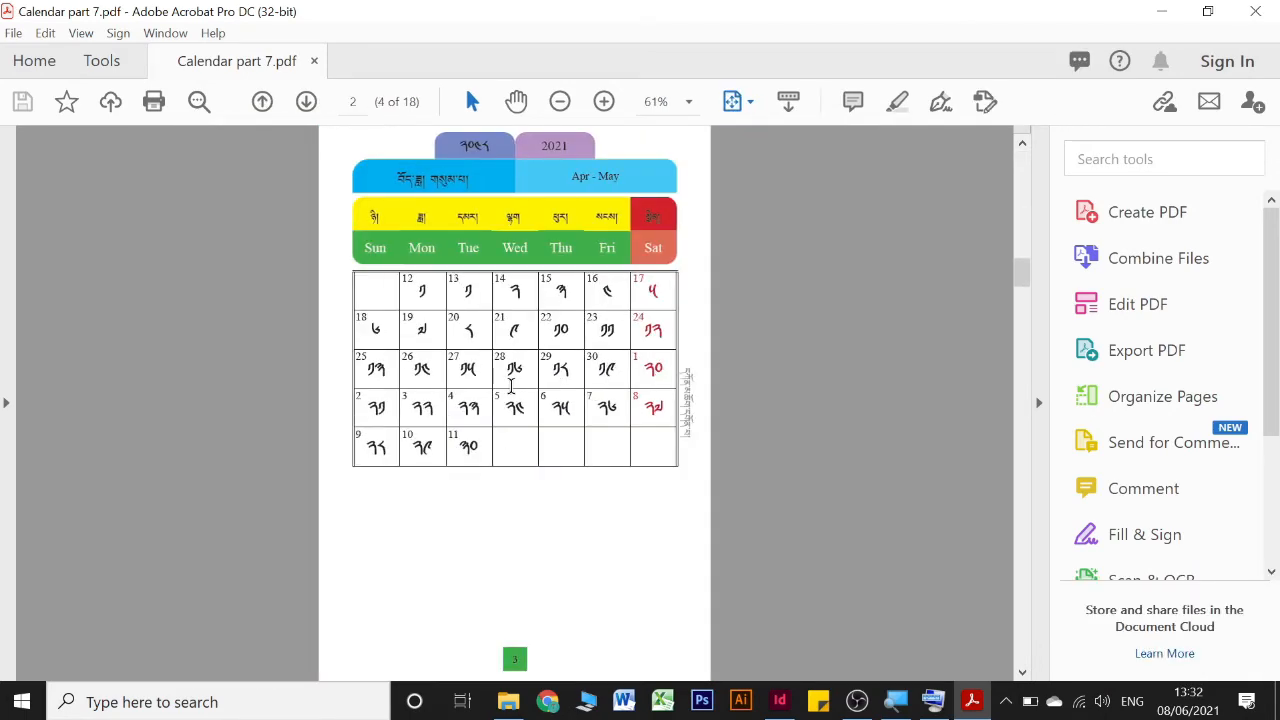
scroll(511, 385, "down", 4)
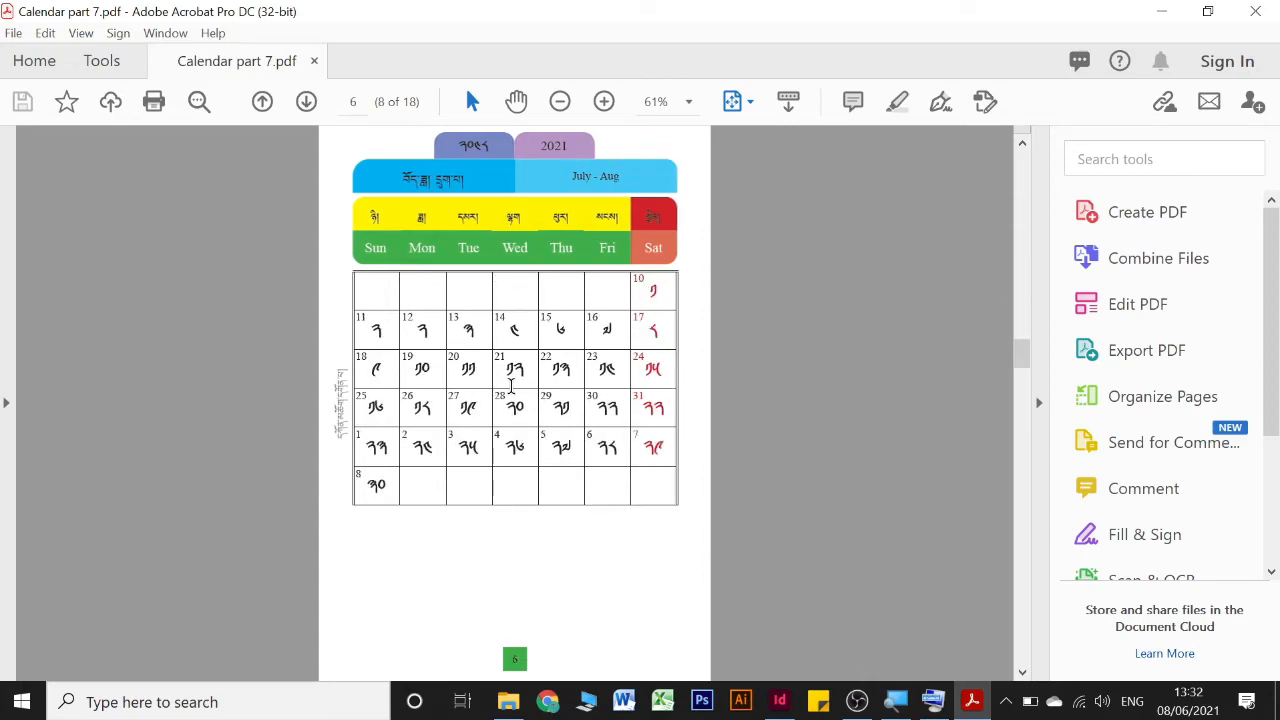
scroll(511, 385, "down", 3)
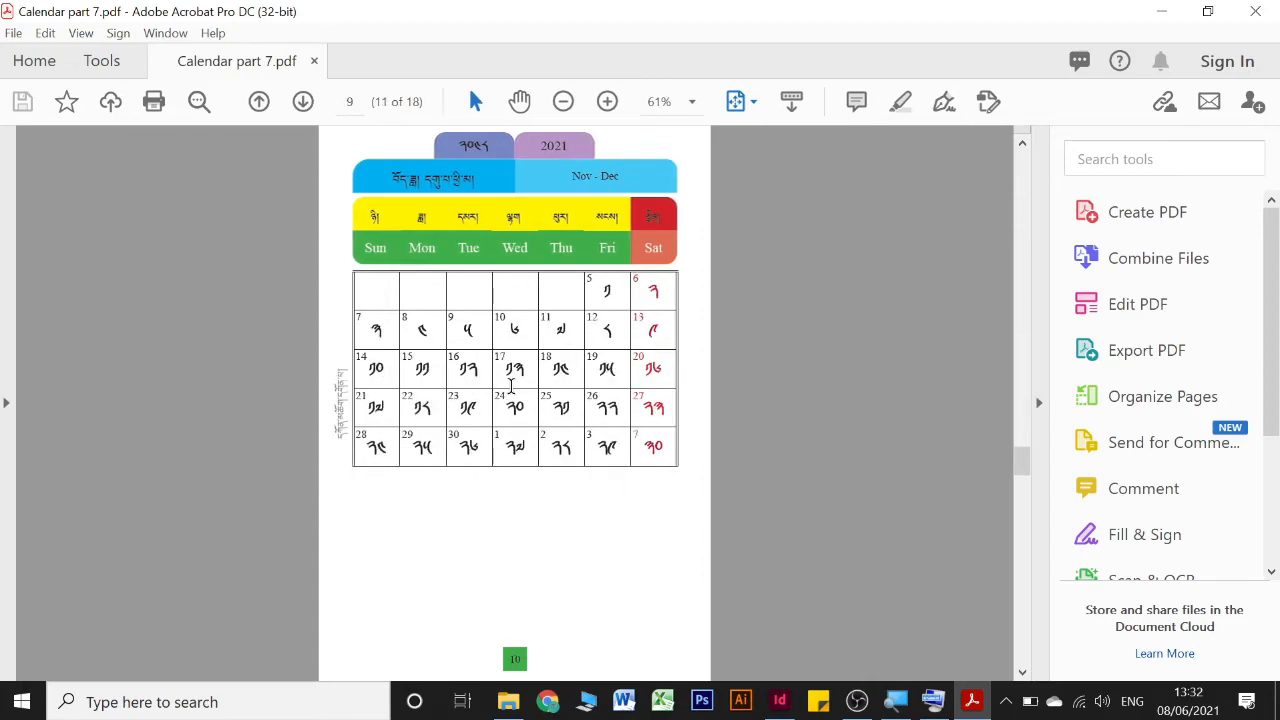
scroll(511, 385, "down", 3)
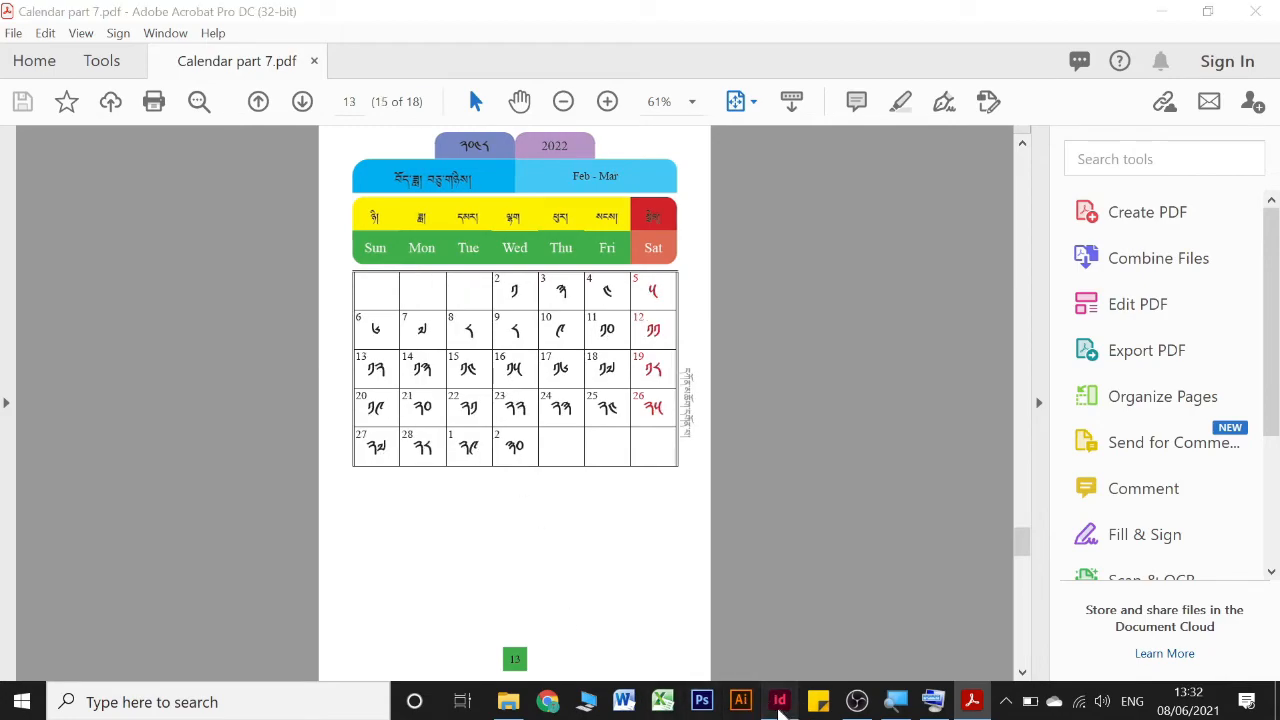
Switch back to InDesign and export all pages as spreads to an Adobe PDF (Print) file named "Calendar part 7 Sprea"
left_click(779, 702)
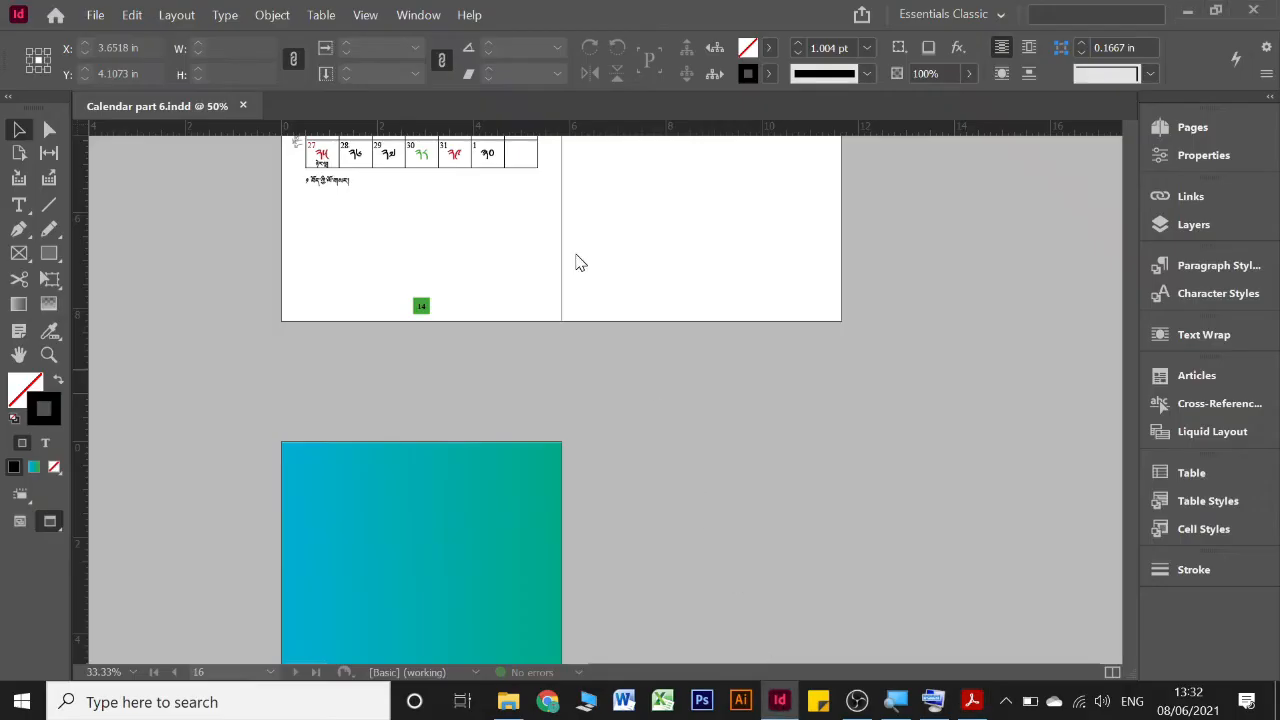
left_click(95, 14)
left_click(250, 378)
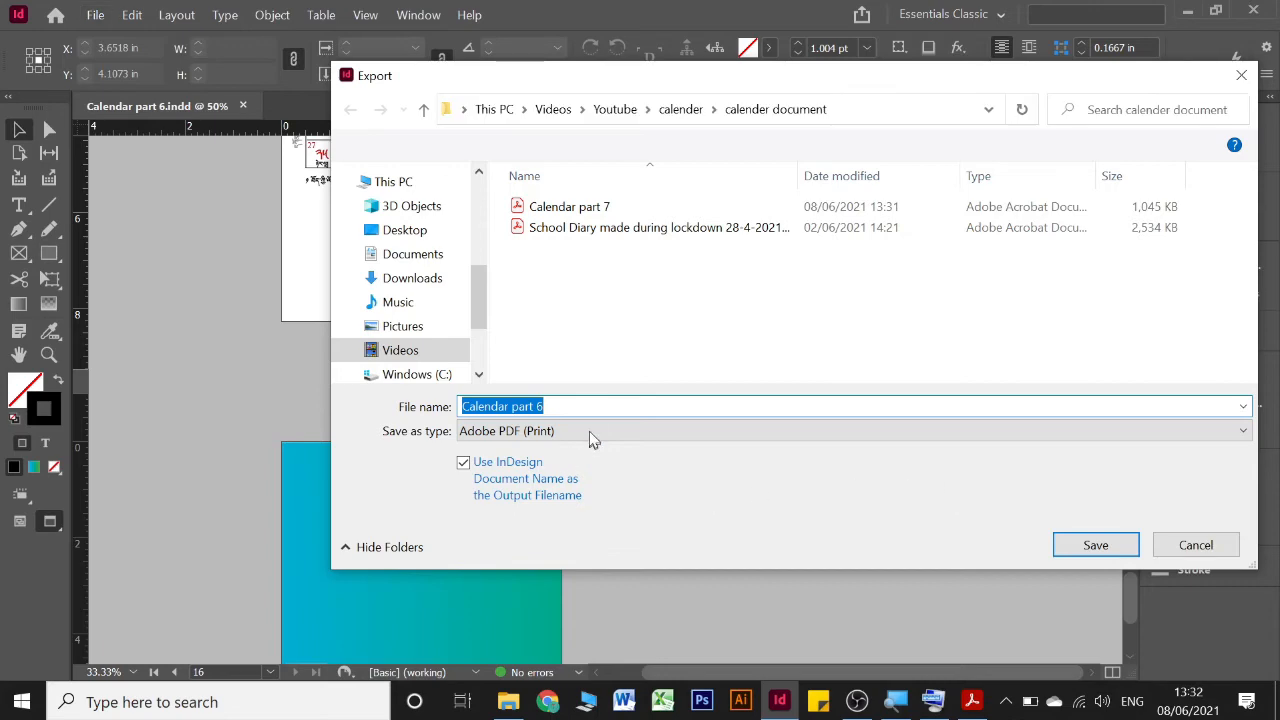
left_click(563, 403)
key("BackSpace")
type("7 ")
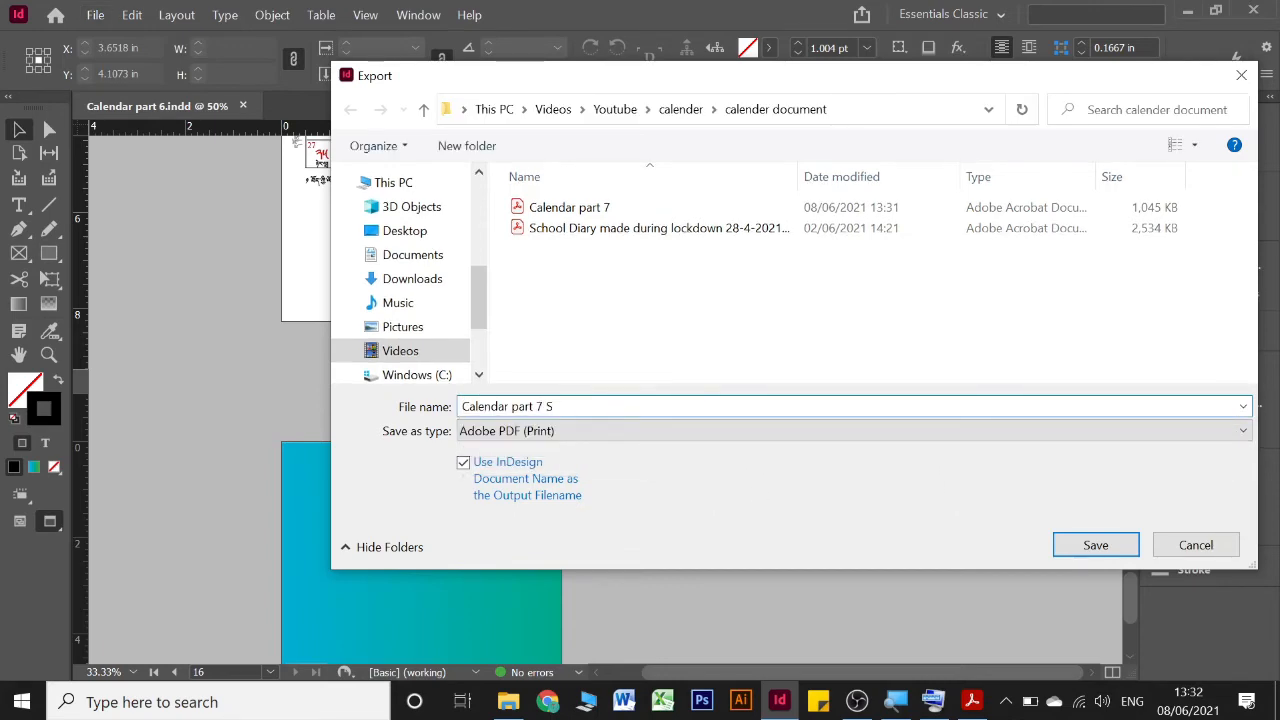
type("Spread")
key("Return")
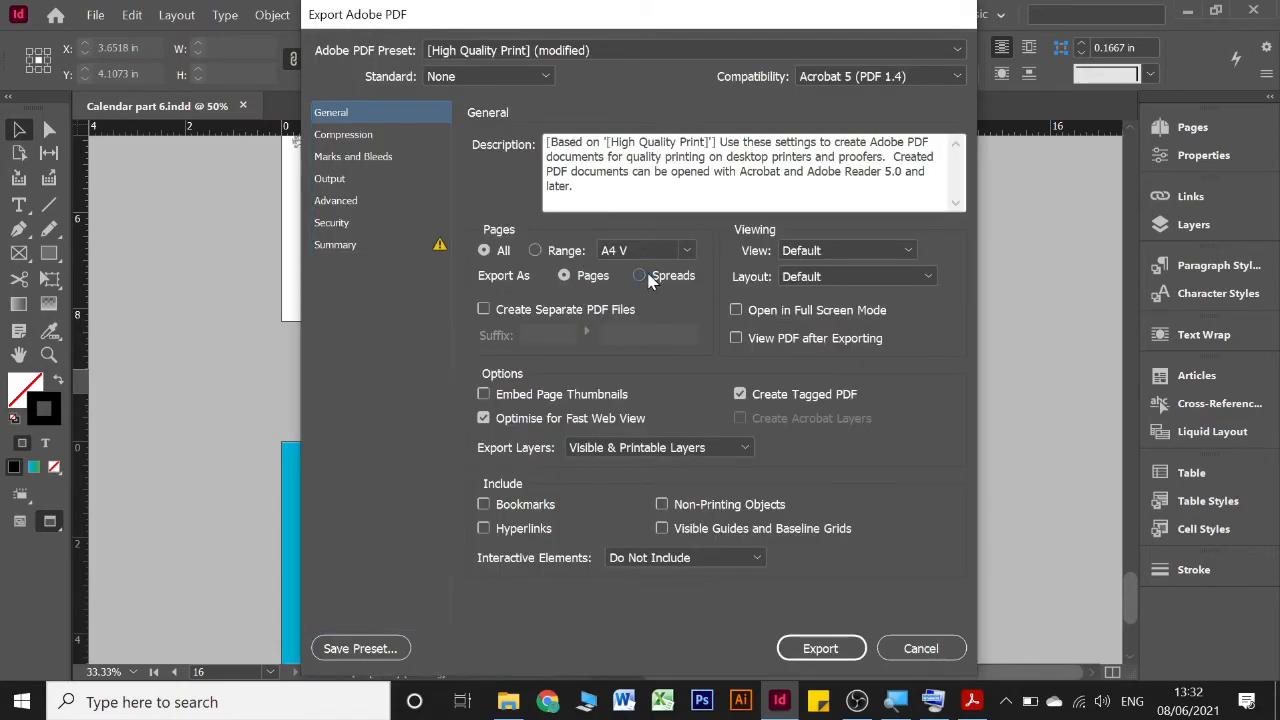
left_click(642, 277)
left_click(836, 652)
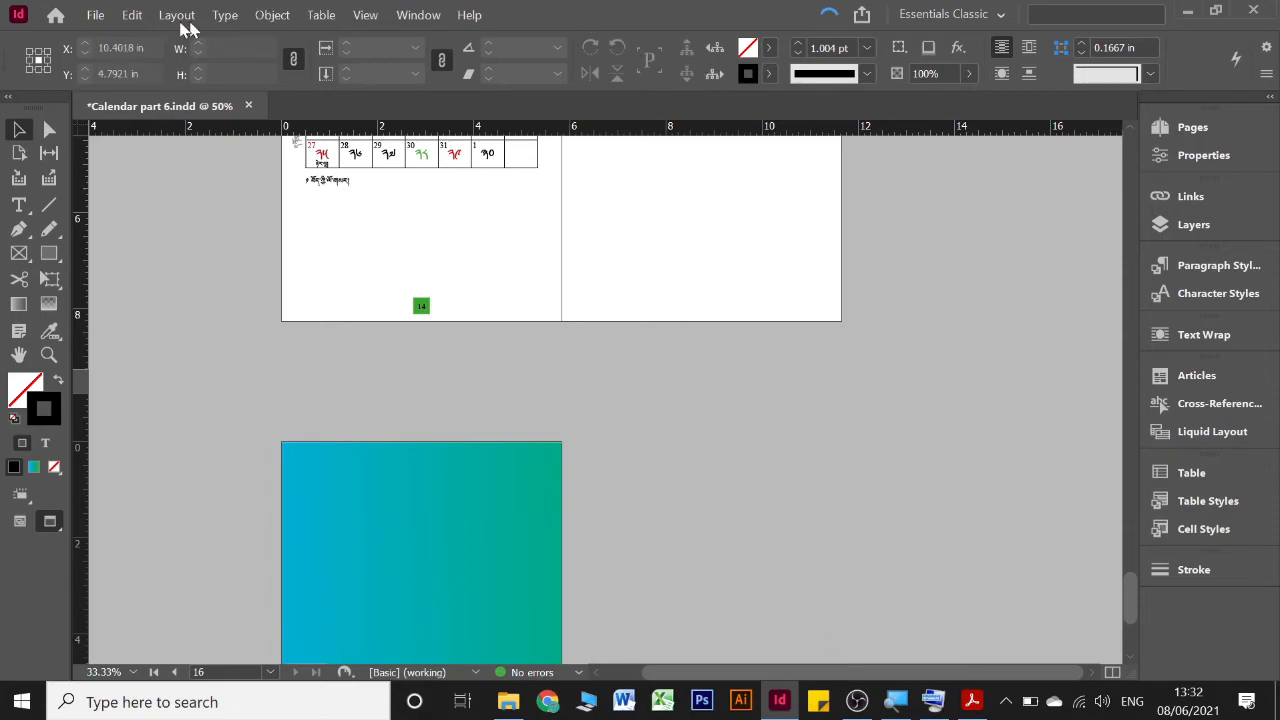
Save the calendar document and look back over its final spreads
left_click(96, 16)
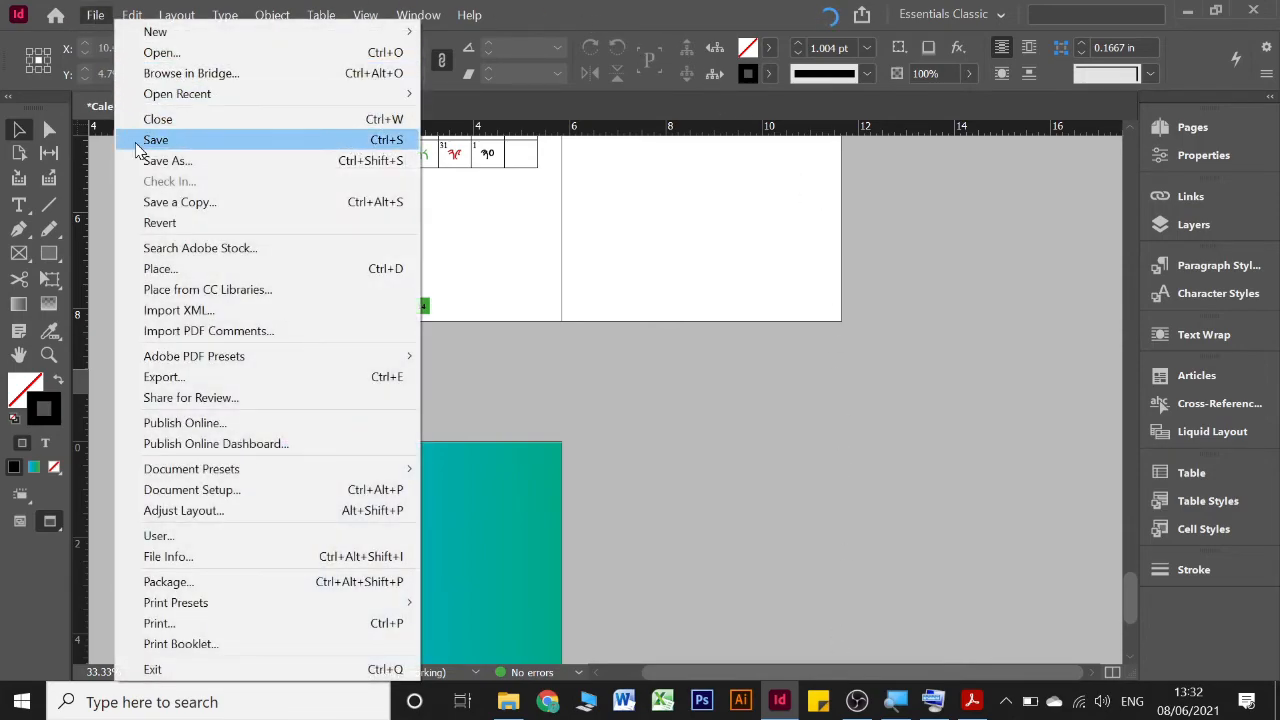
left_click(145, 140)
scroll(727, 360, "down", 3)
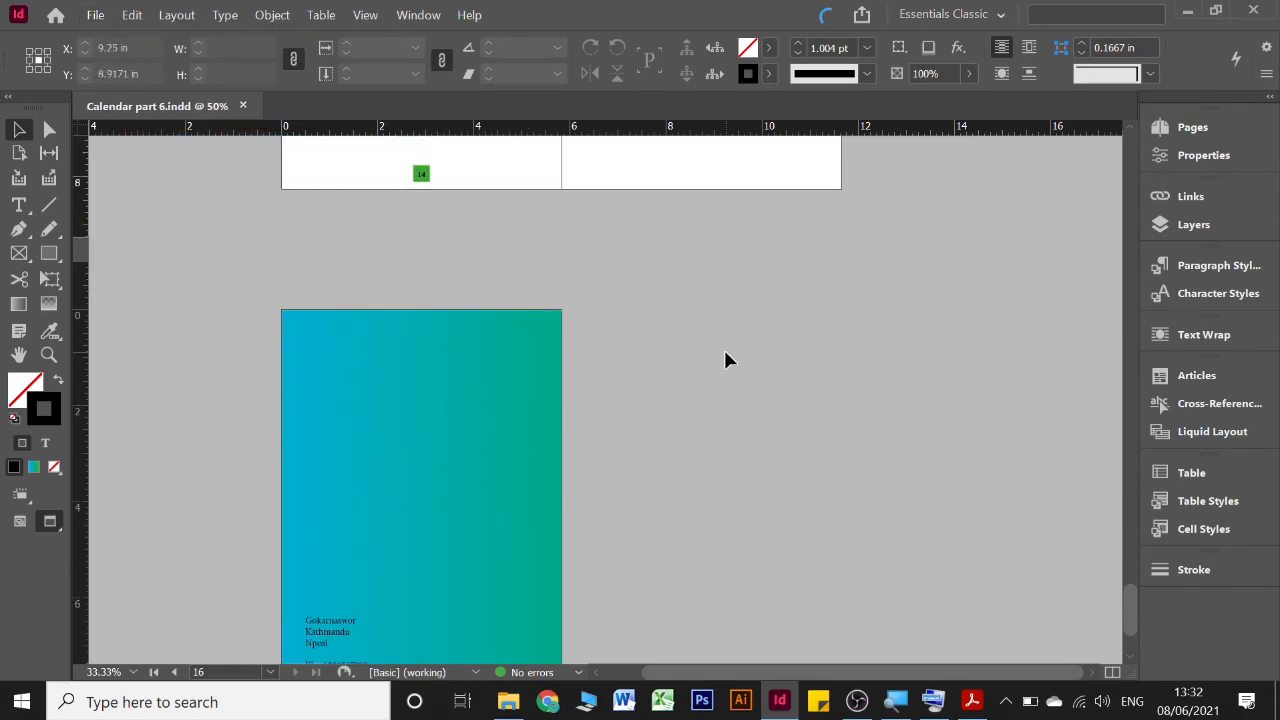
scroll(728, 357, "up", 6)
scroll(728, 365, "up", 10)
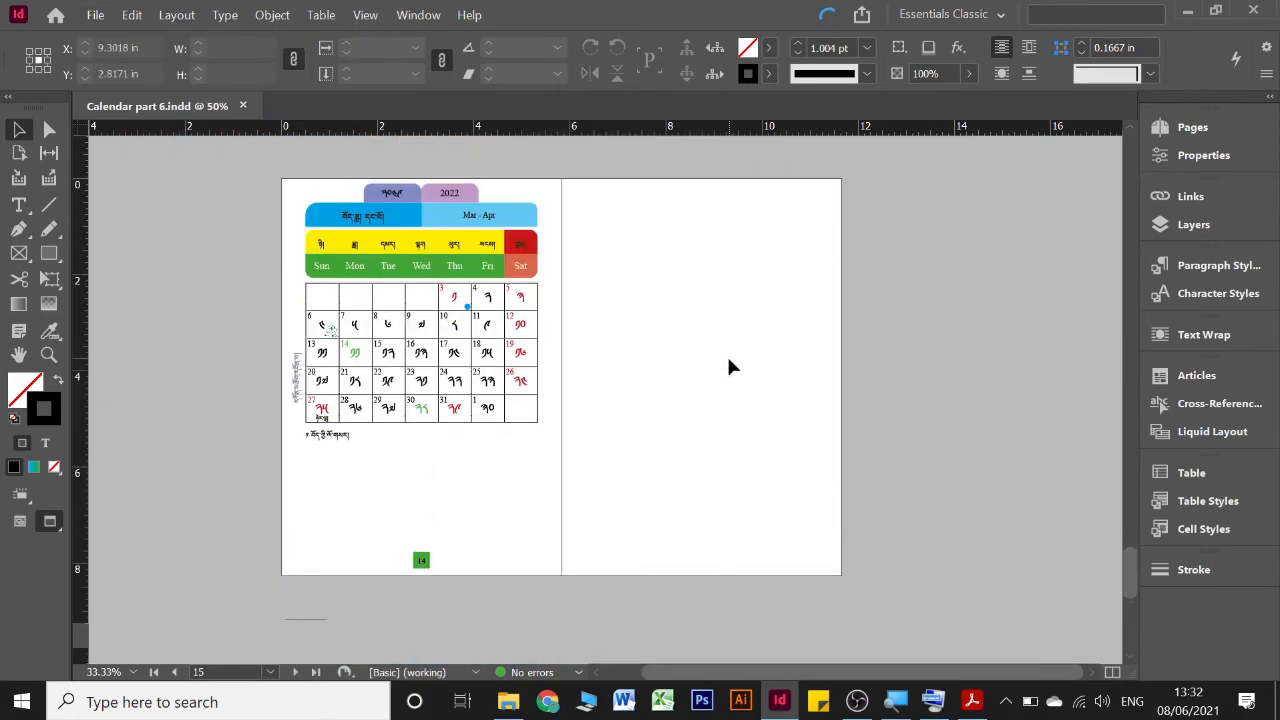
scroll(728, 365, "up", 7)
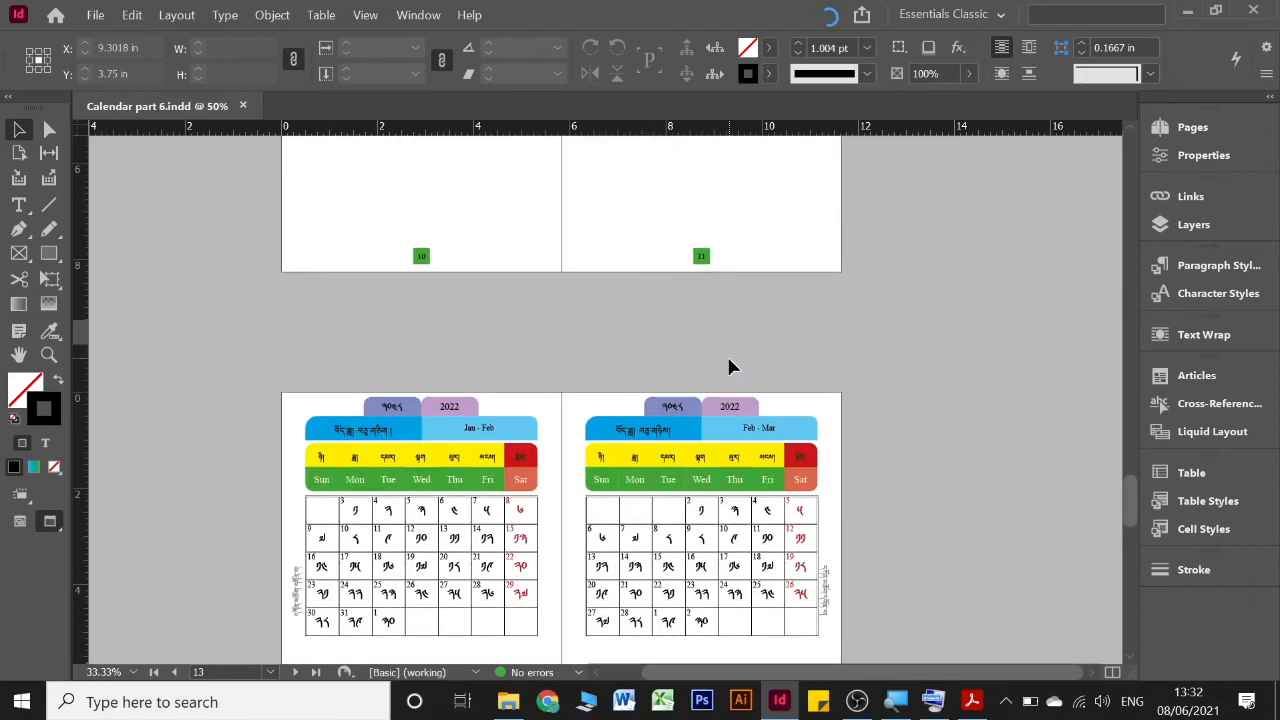
scroll(733, 368, "up", 3)
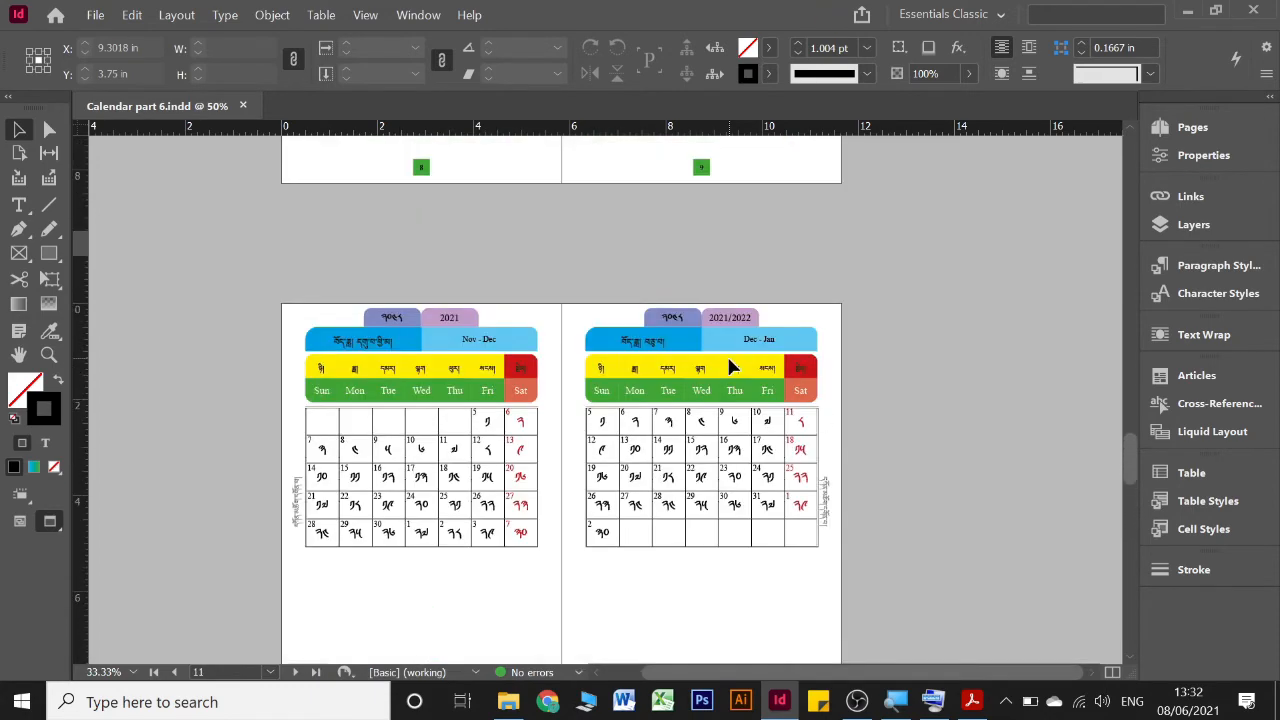
Switch to File Explorer, open the exported Calendar part 7 Spread PDF in Acrobat, and fit one full page in the view
left_click(975, 702)
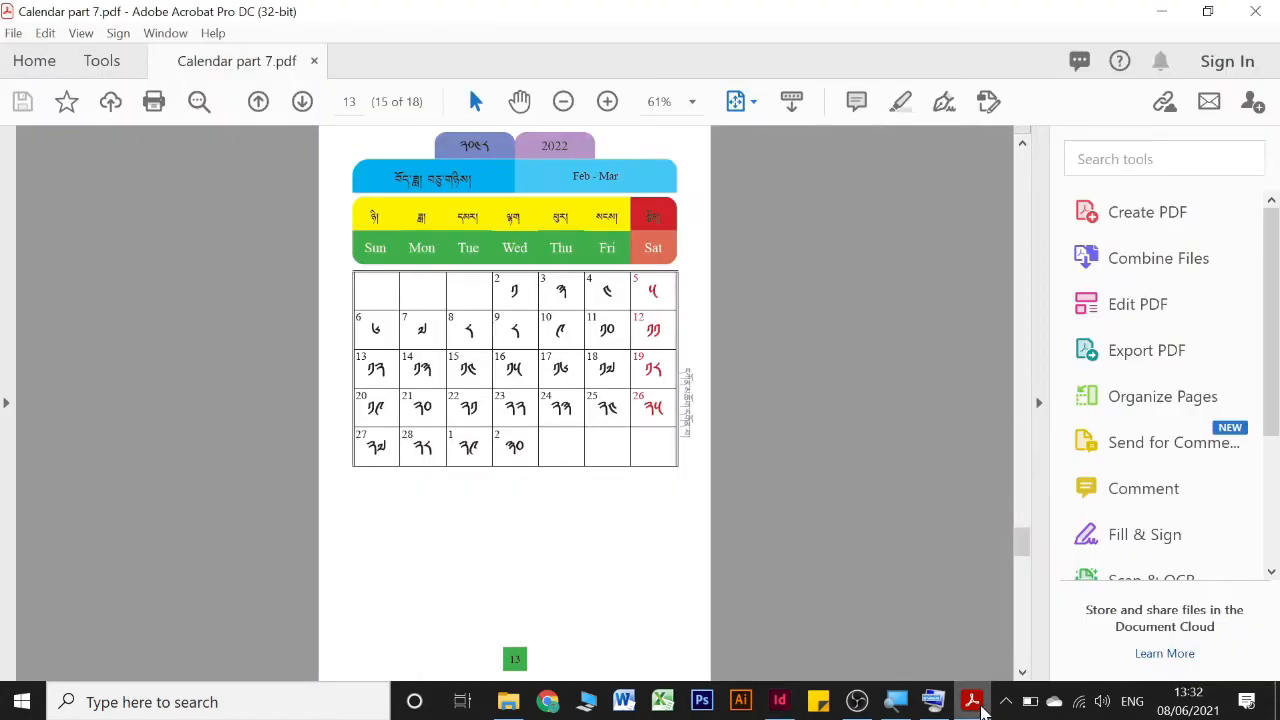
left_click(508, 702)
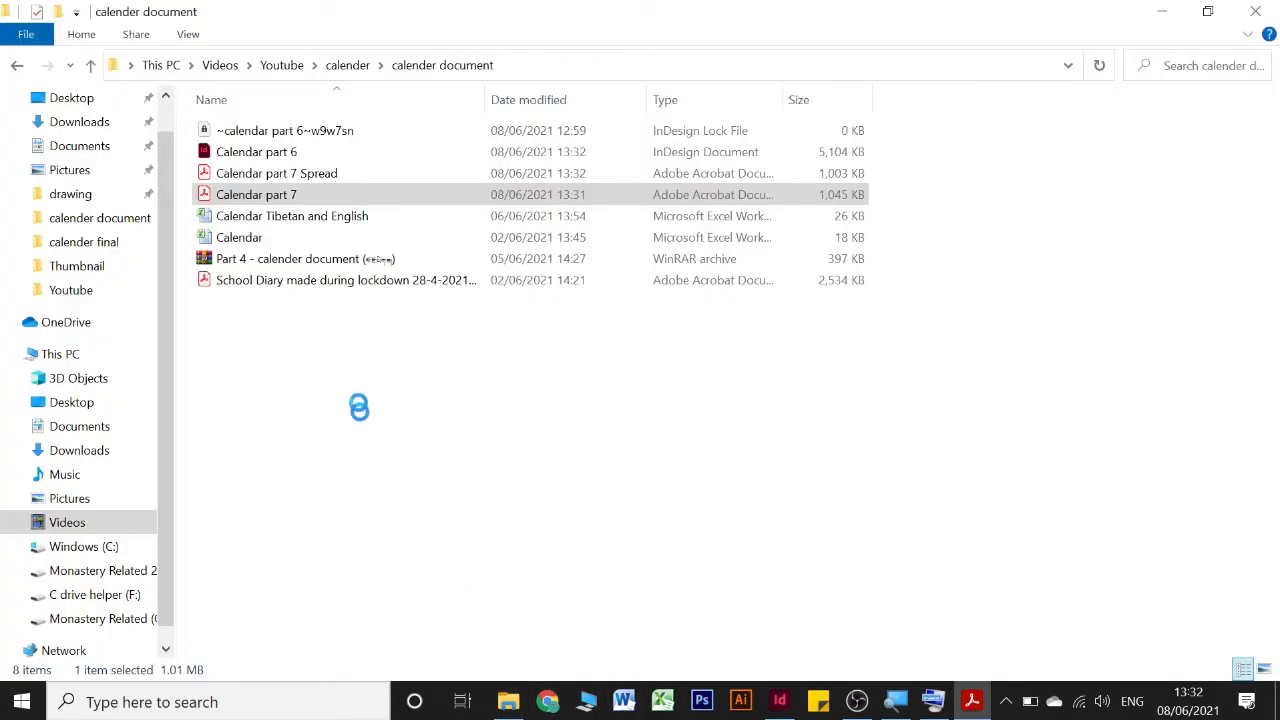
left_click(295, 180)
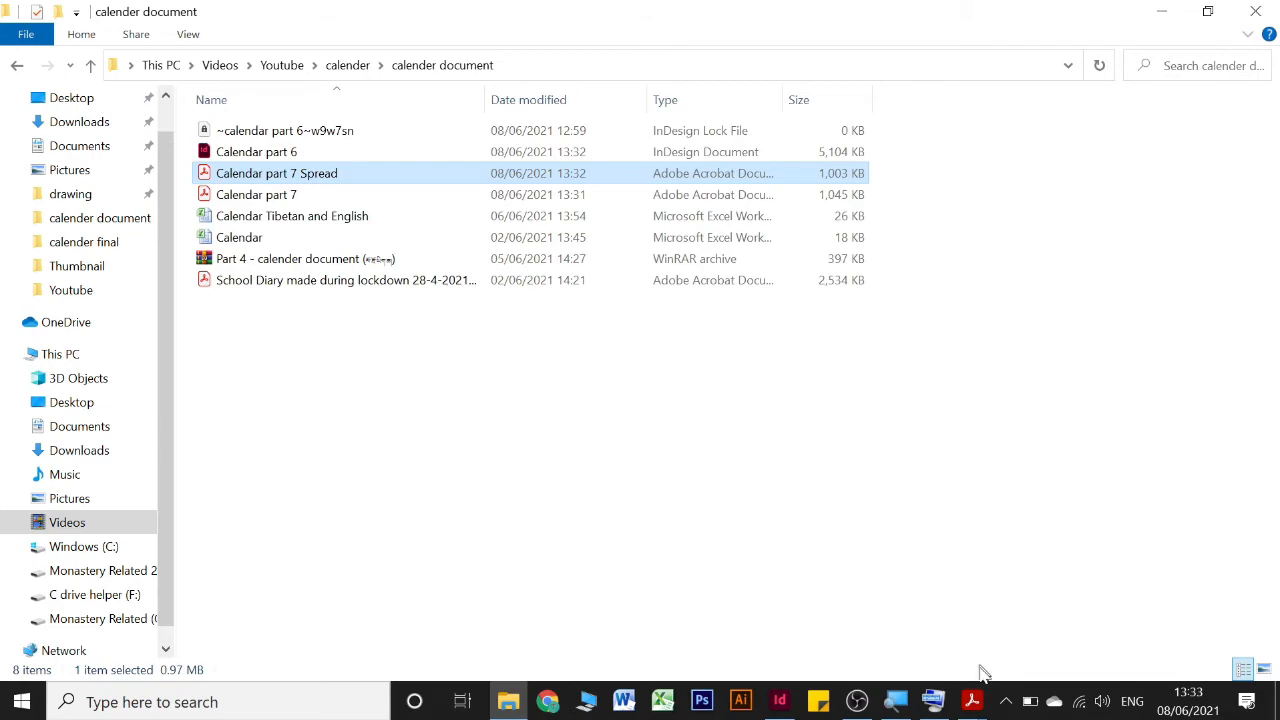
mouse_move(972, 690)
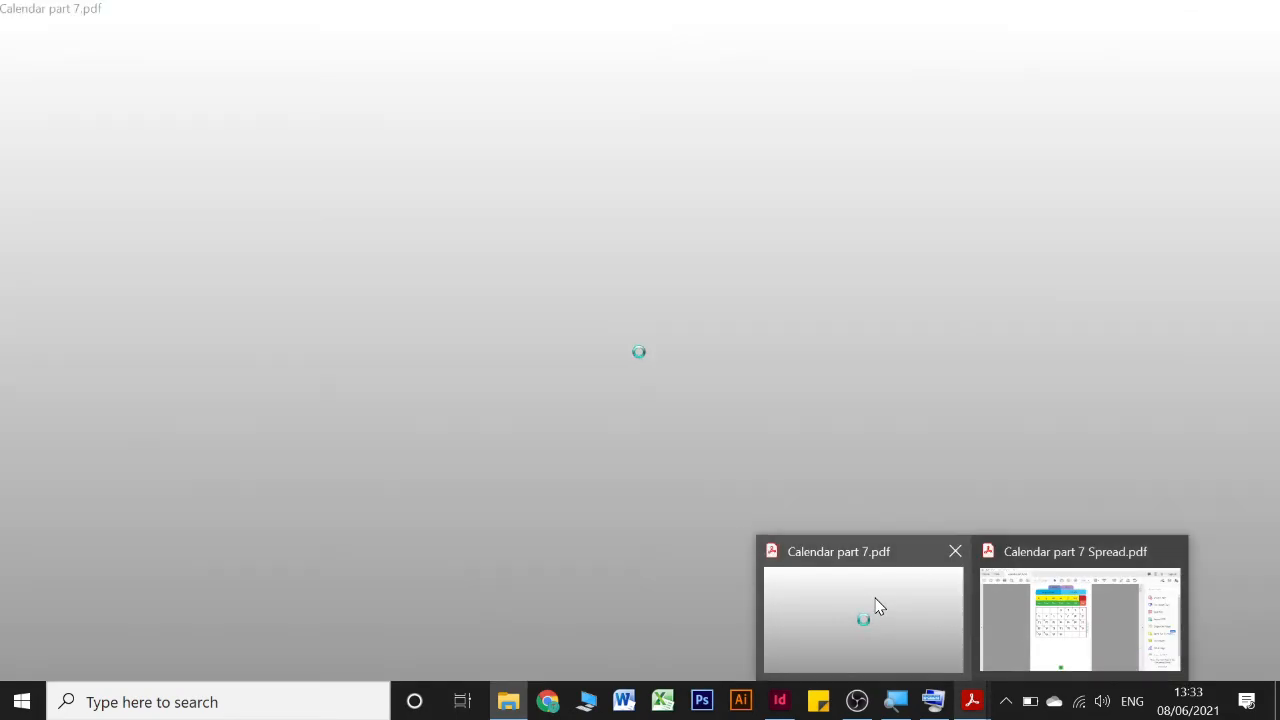
left_click(876, 604)
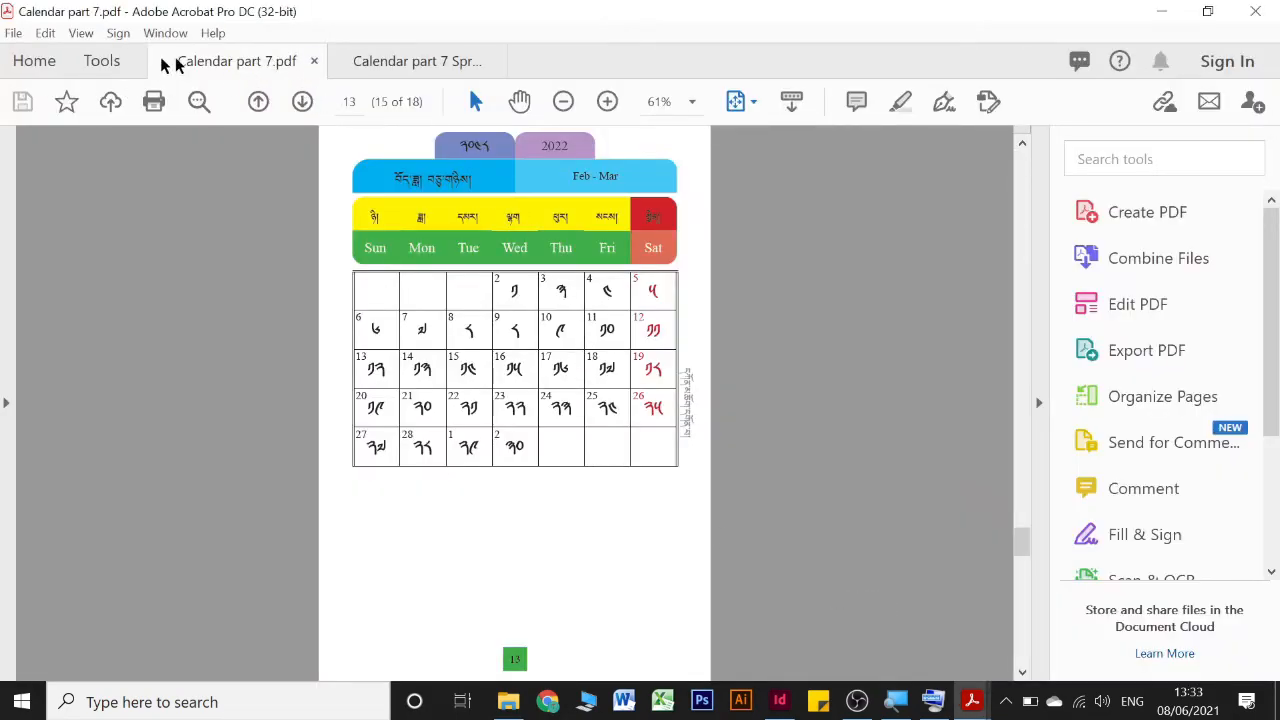
left_click(435, 72)
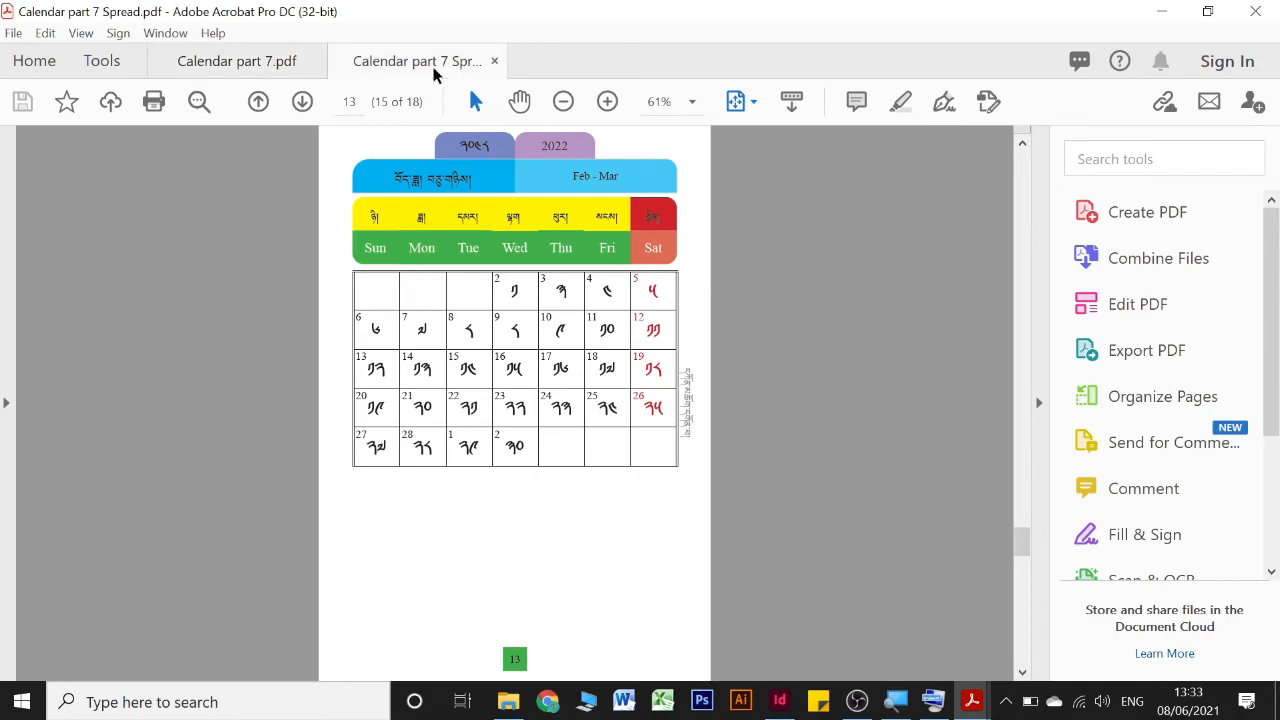
left_click(727, 105)
left_click(810, 163)
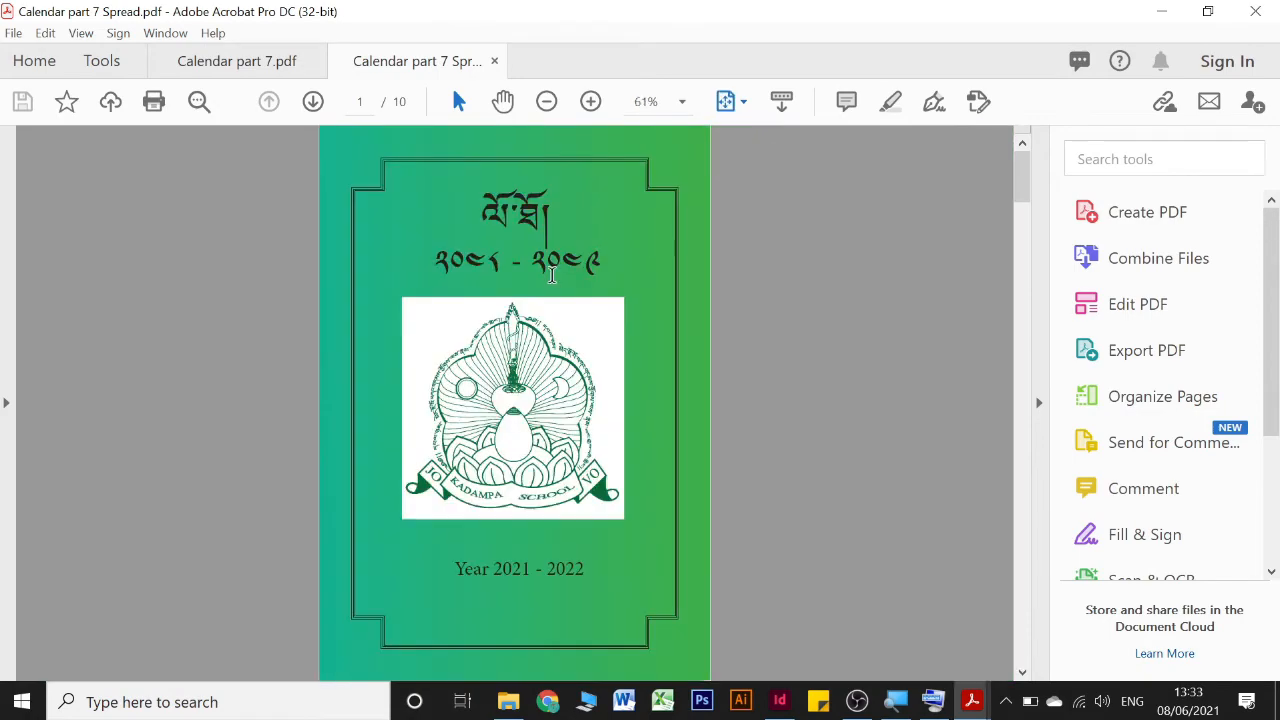
Examine the Calendar part 7 Spread PDF from front to back cover, comparing its page arrangement with the spreads in InDesign
scroll(577, 307, "down", 1)
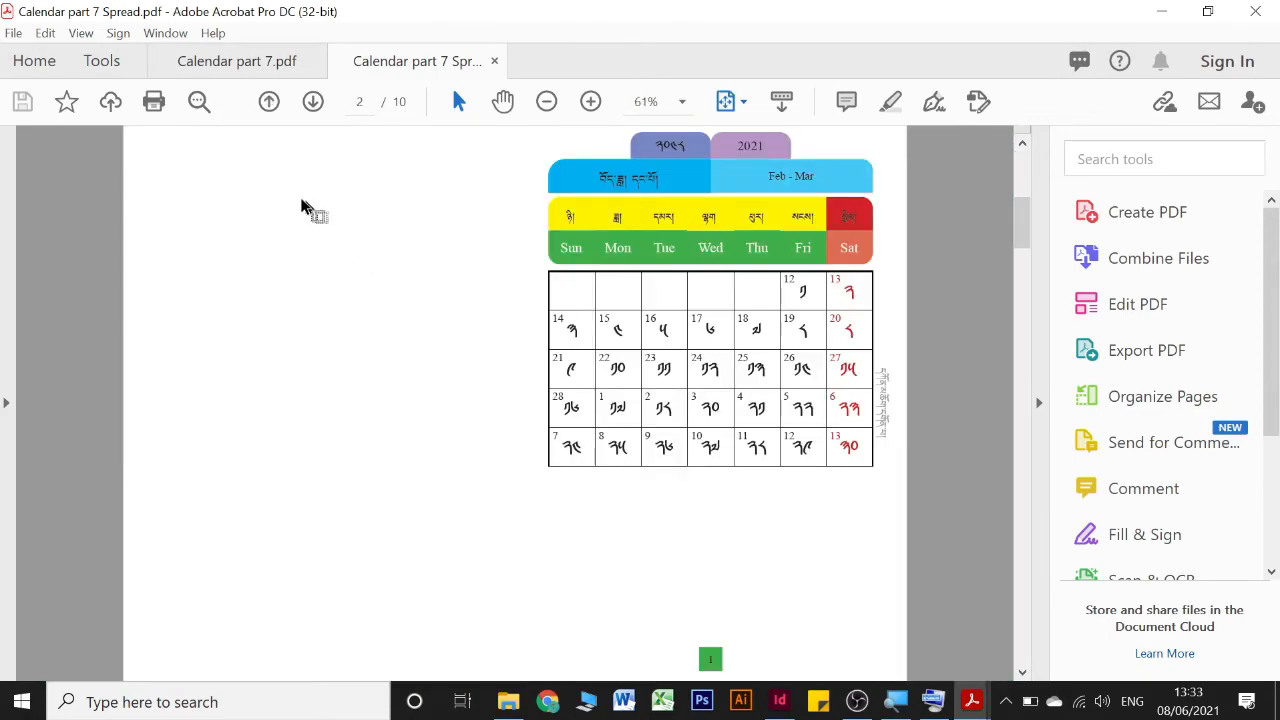
left_click(779, 700)
left_click_drag(220, 273, 971, 255)
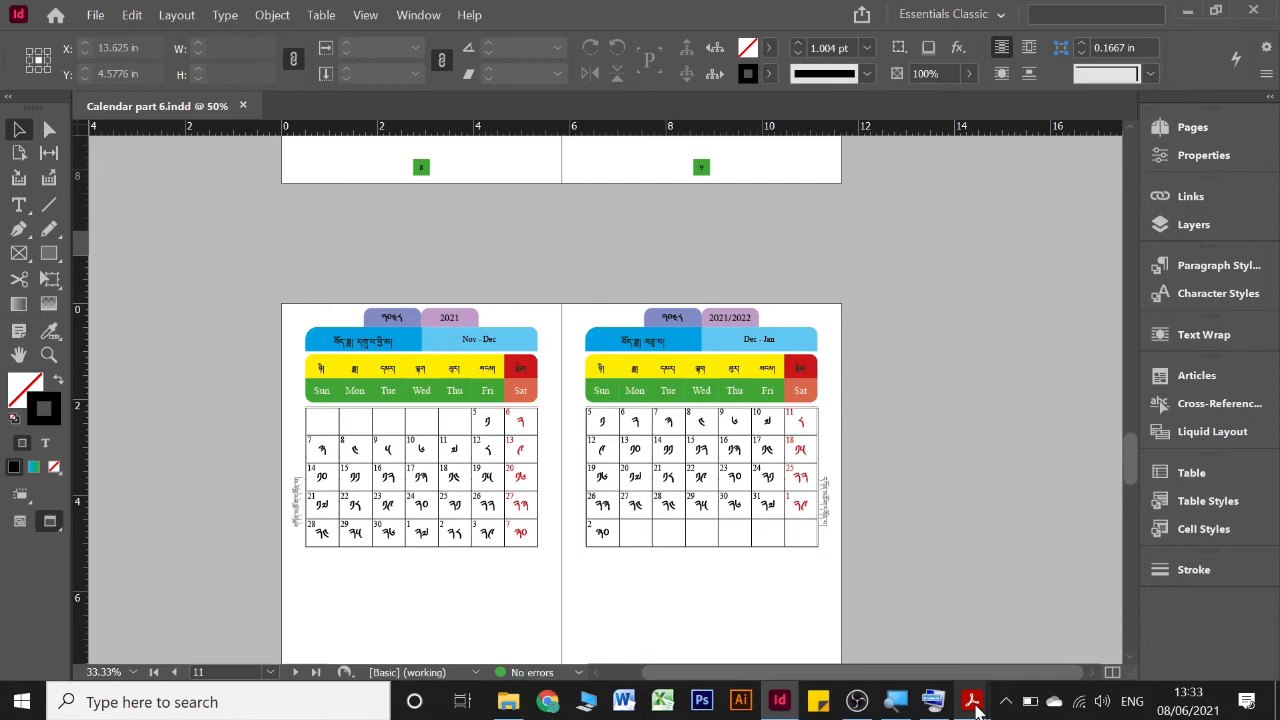
mouse_move(990, 705)
left_click(1043, 655)
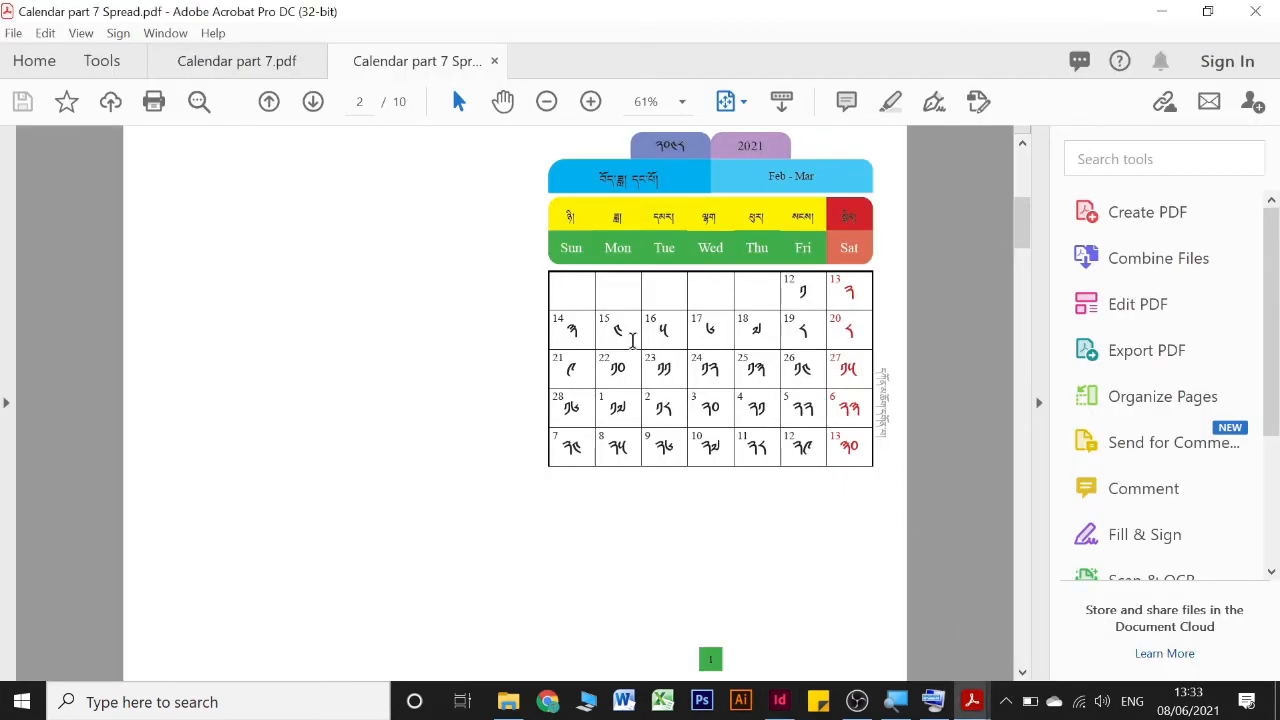
scroll(632, 343, "down", 3)
scroll(632, 343, "down", 3)
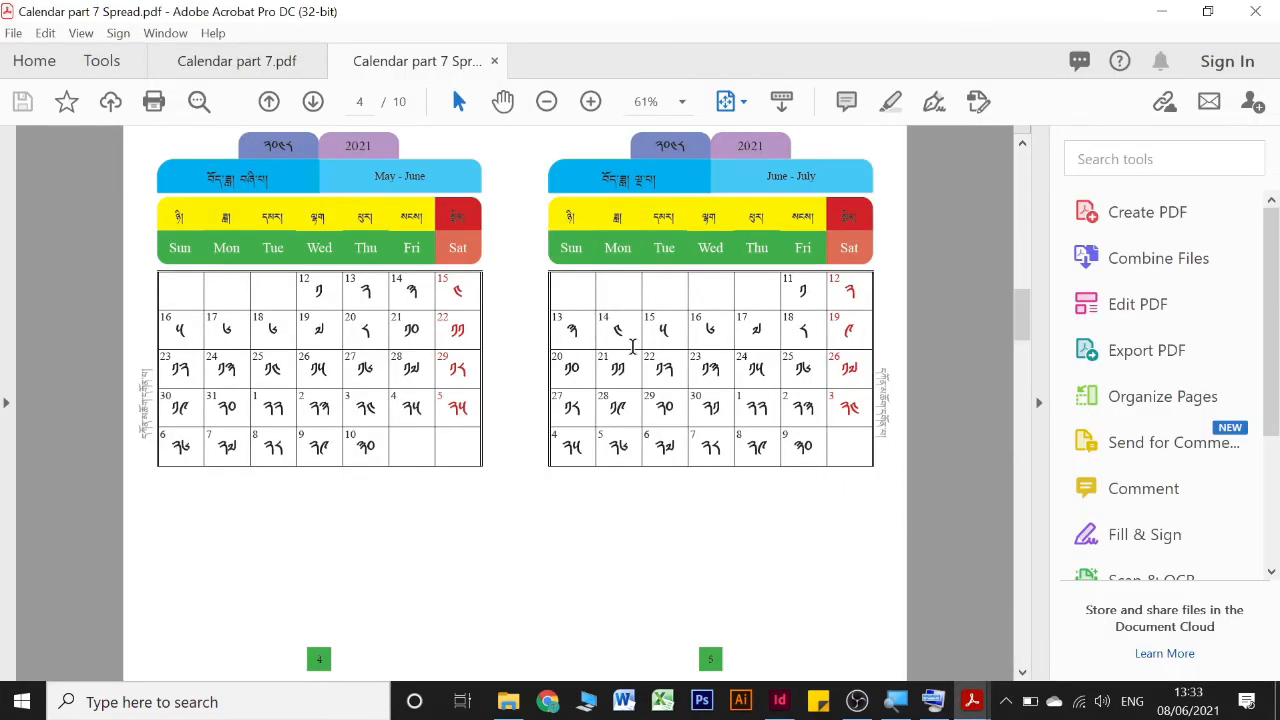
scroll(632, 343, "down", 3)
scroll(632, 345, "down", 3)
scroll(632, 345, "down", 3)
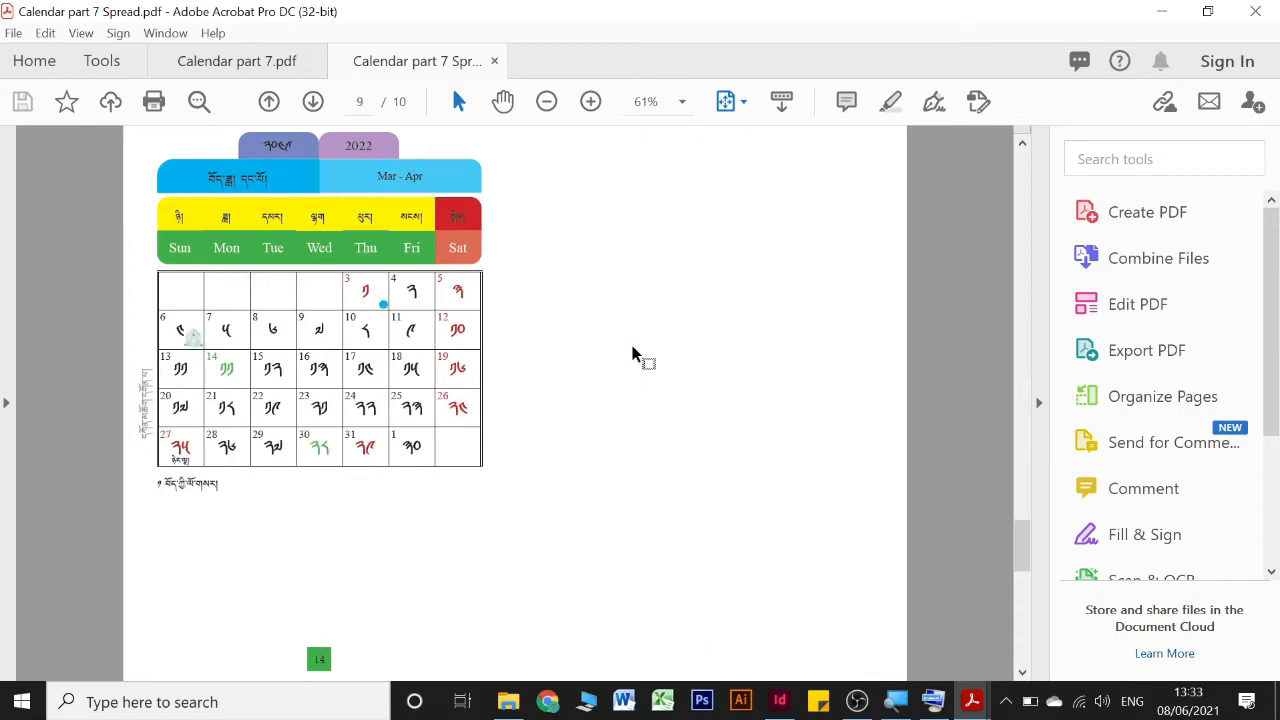
scroll(632, 352, "down", 3)
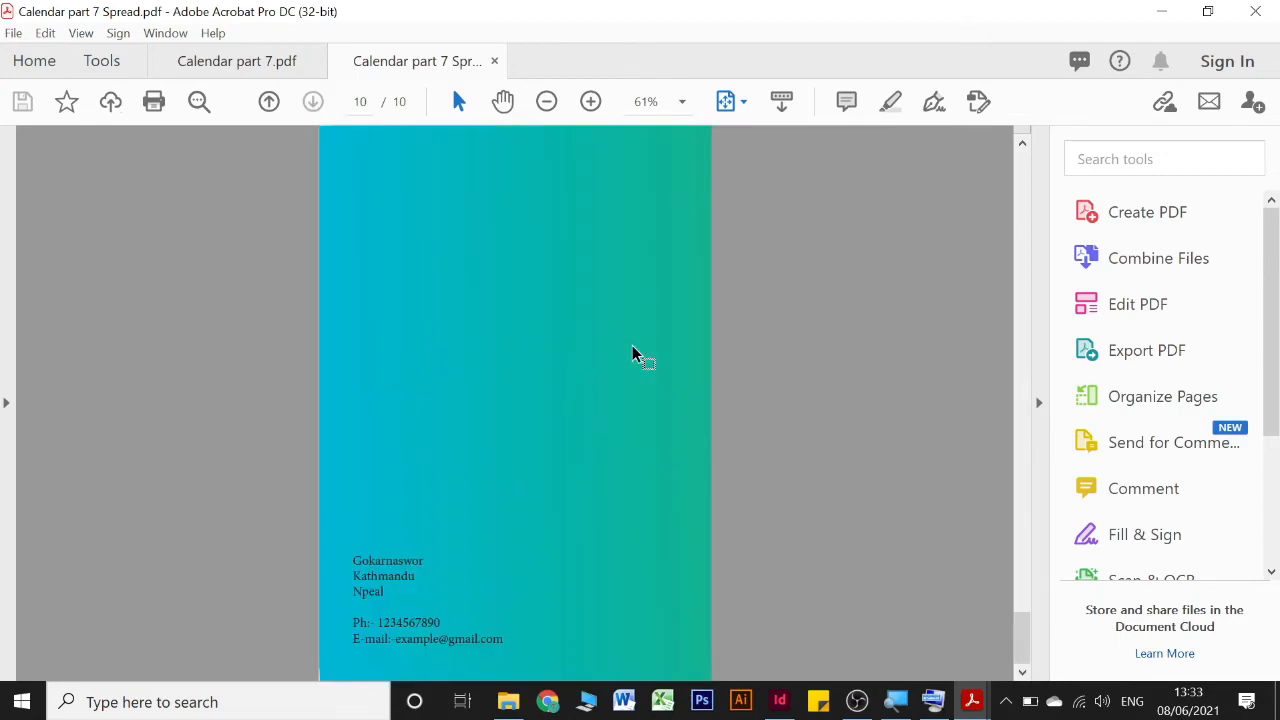
Return to the Calendar part 7 PDF and inspect the booklet print preview of all pages without printing
left_click(220, 72)
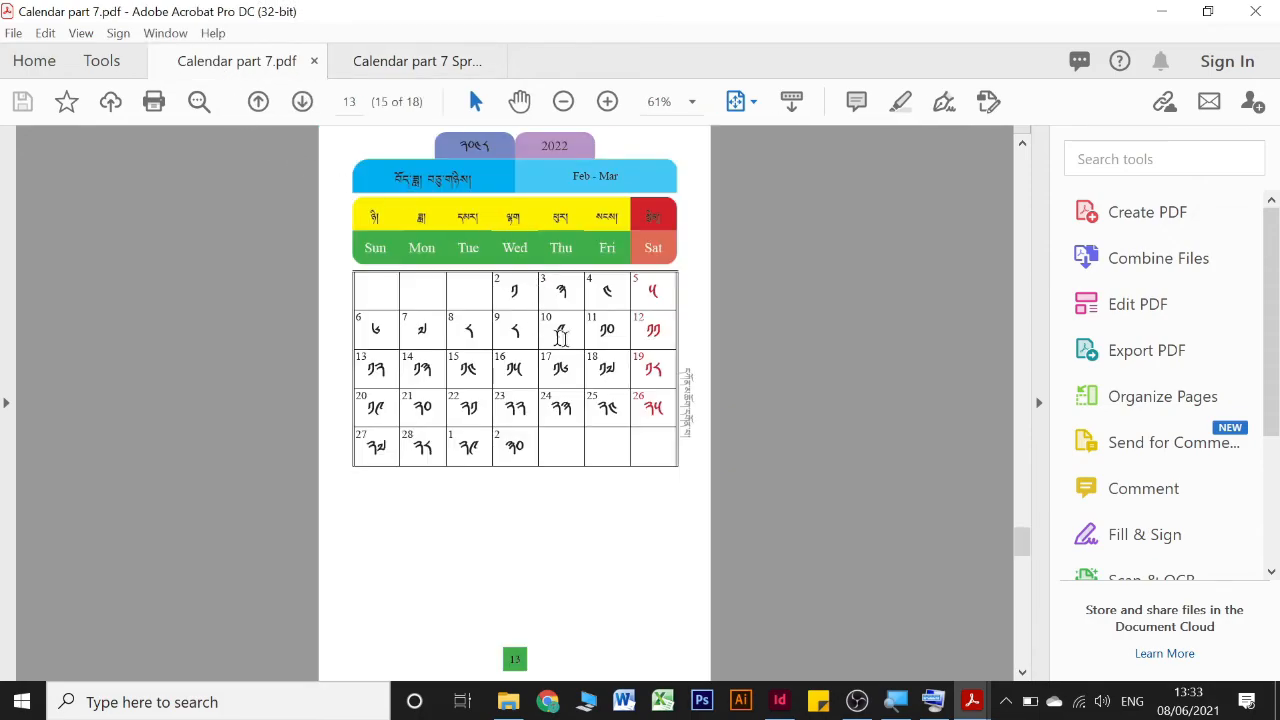
scroll(561, 338, "up", 4)
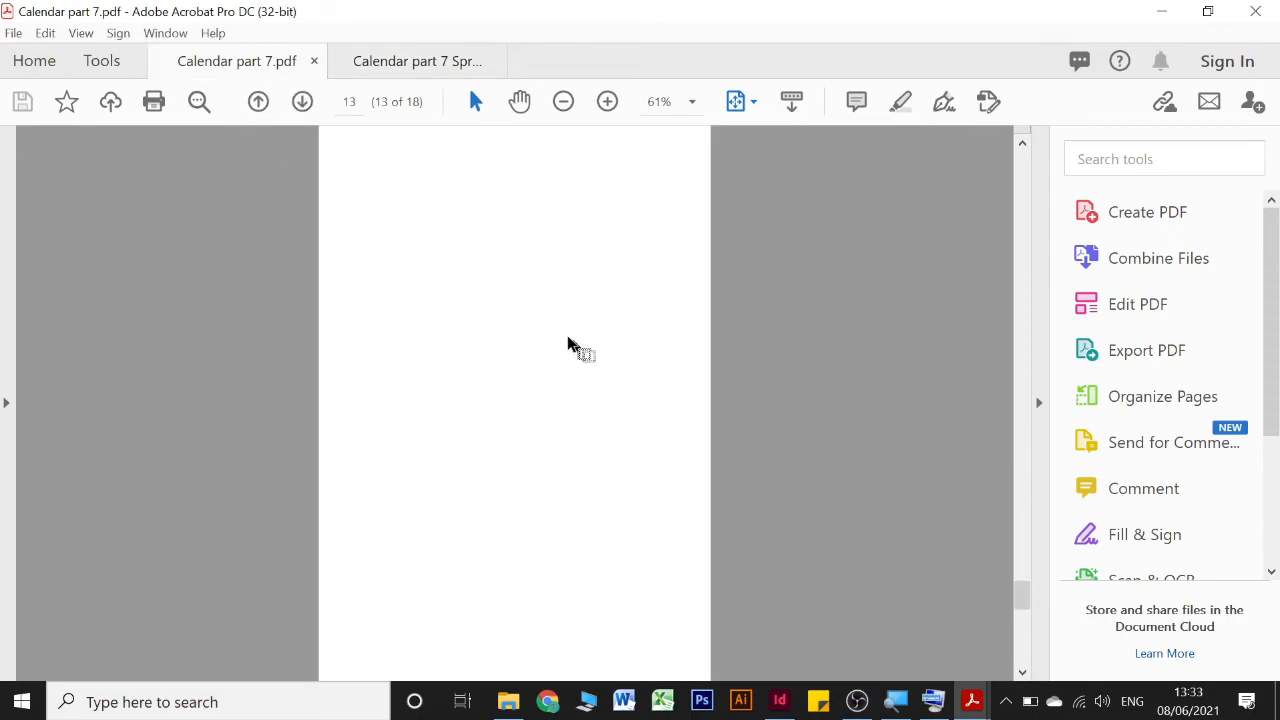
scroll(509, 307, "up", 1)
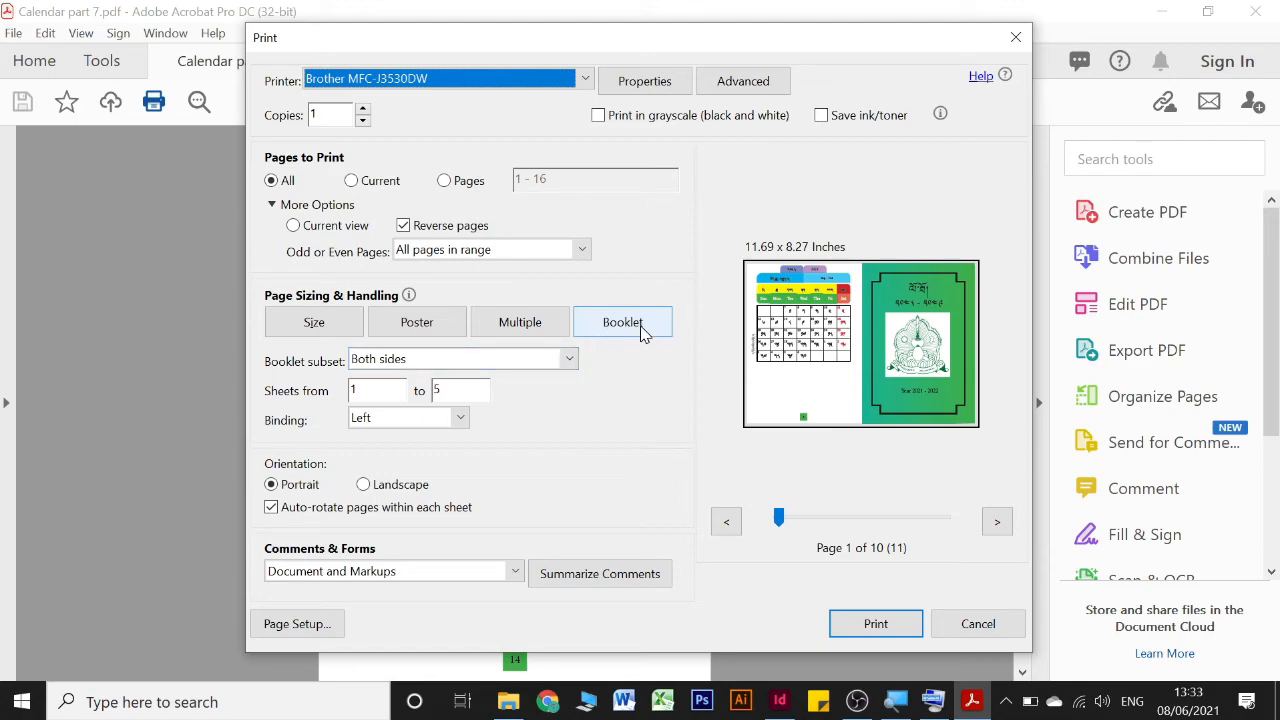
left_click(978, 626)
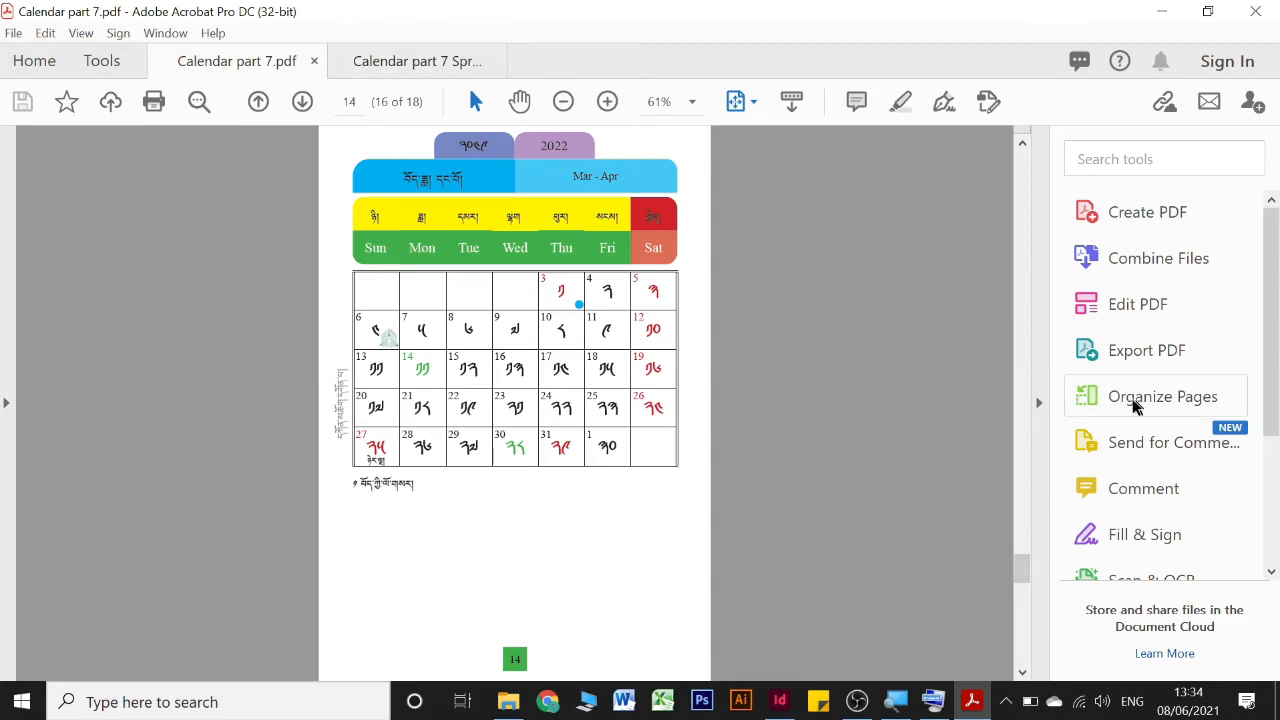
Show the Calendar part 7 PDF in Organize Pages and select month pages 1 to 14
left_click(1140, 400)
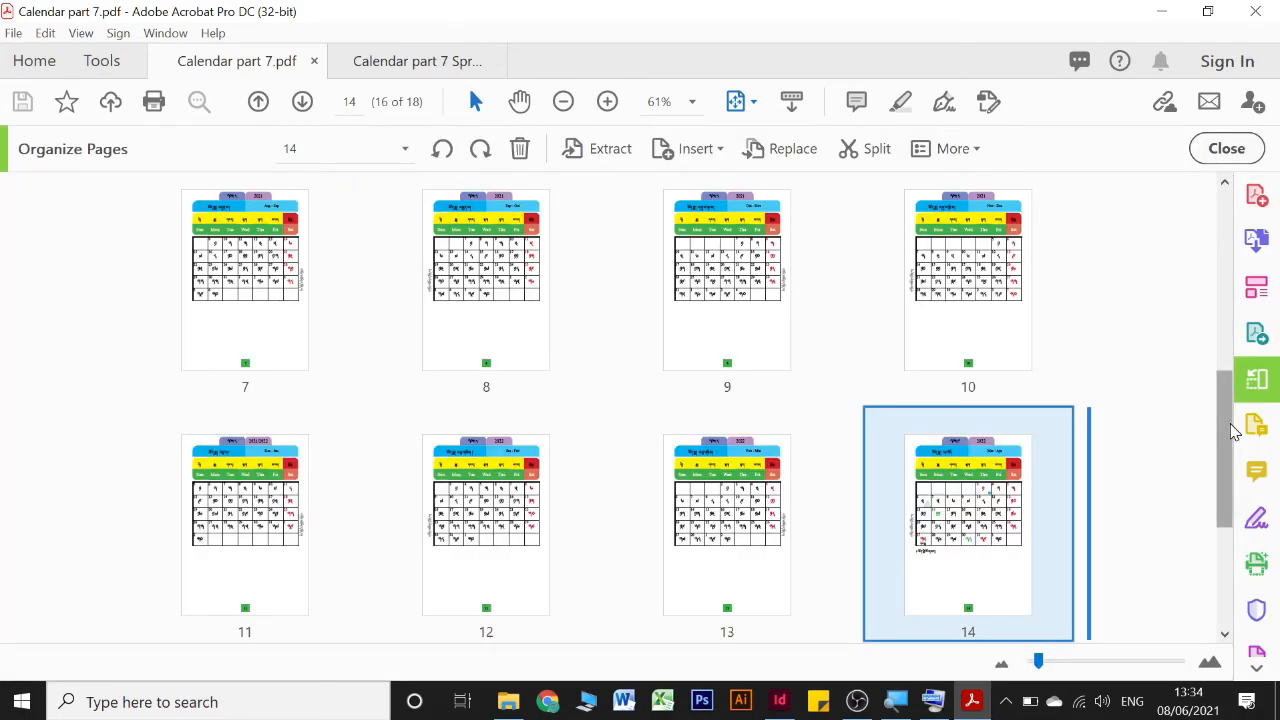
left_click_drag(1228, 425, 1223, 441)
scroll(1190, 306, "up", 6)
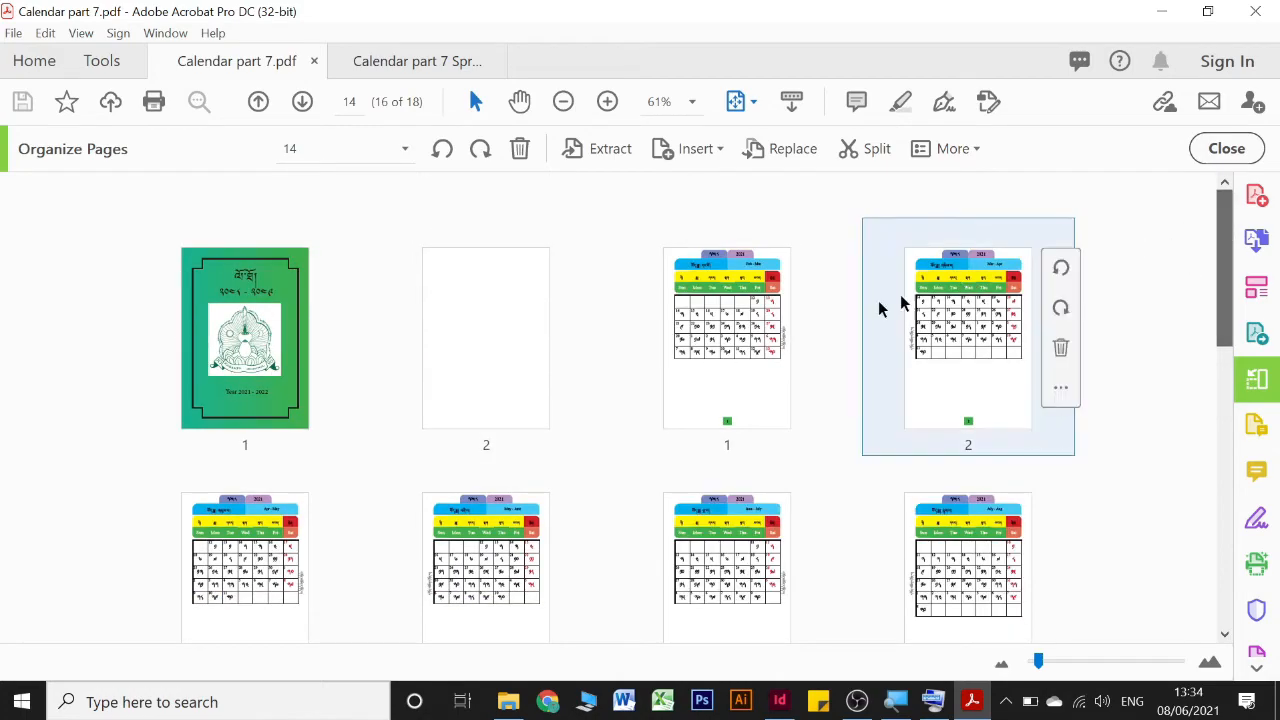
mouse_move(590, 337)
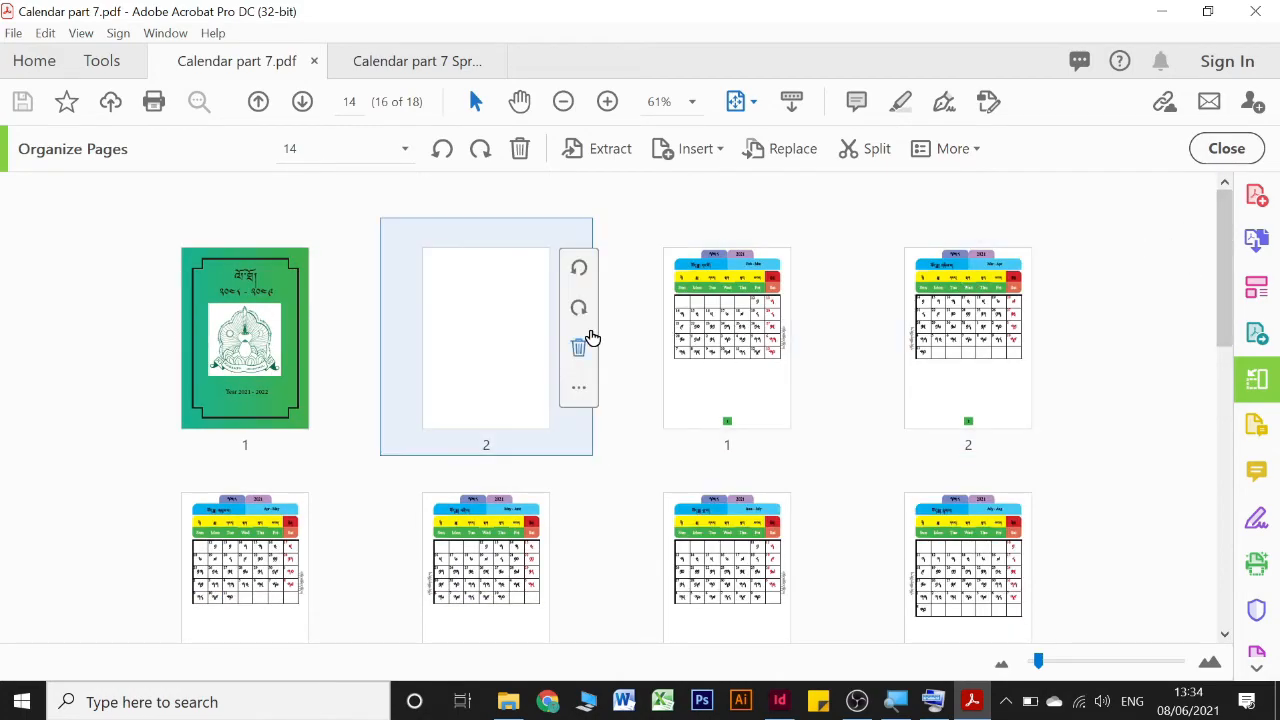
left_click(703, 353)
scroll(731, 380, "down", 5)
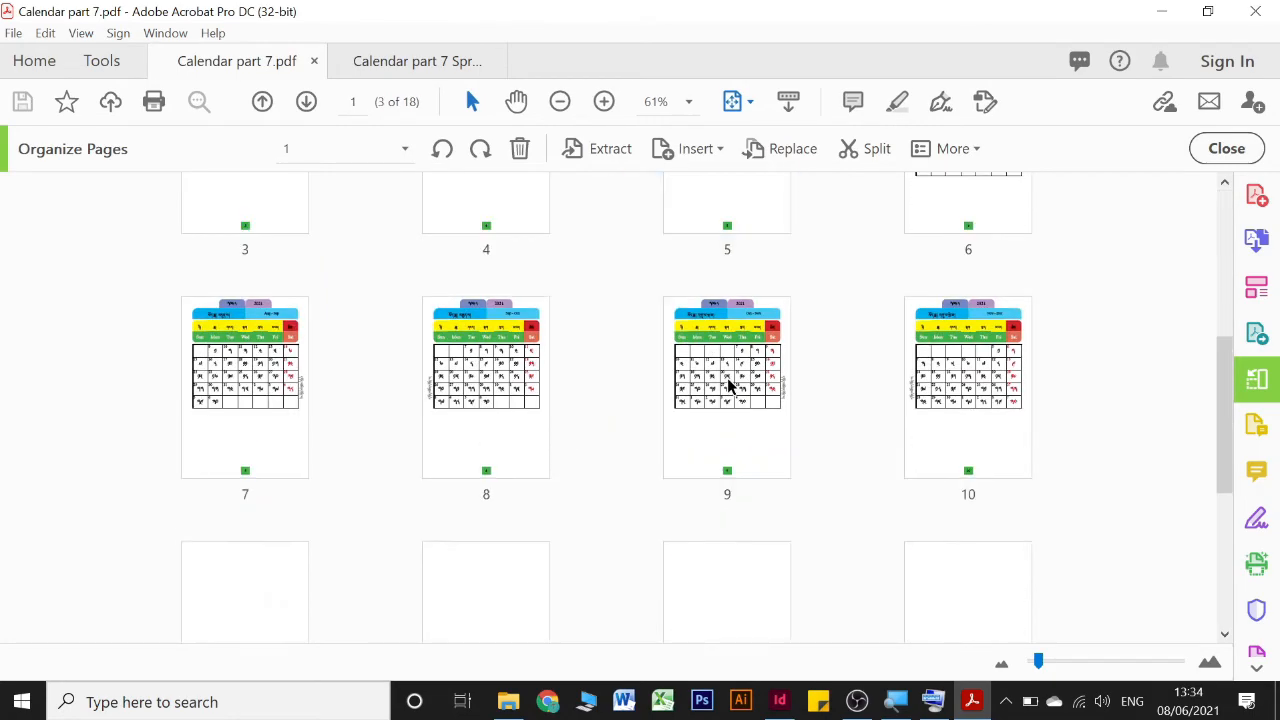
scroll(728, 385, "down", 5)
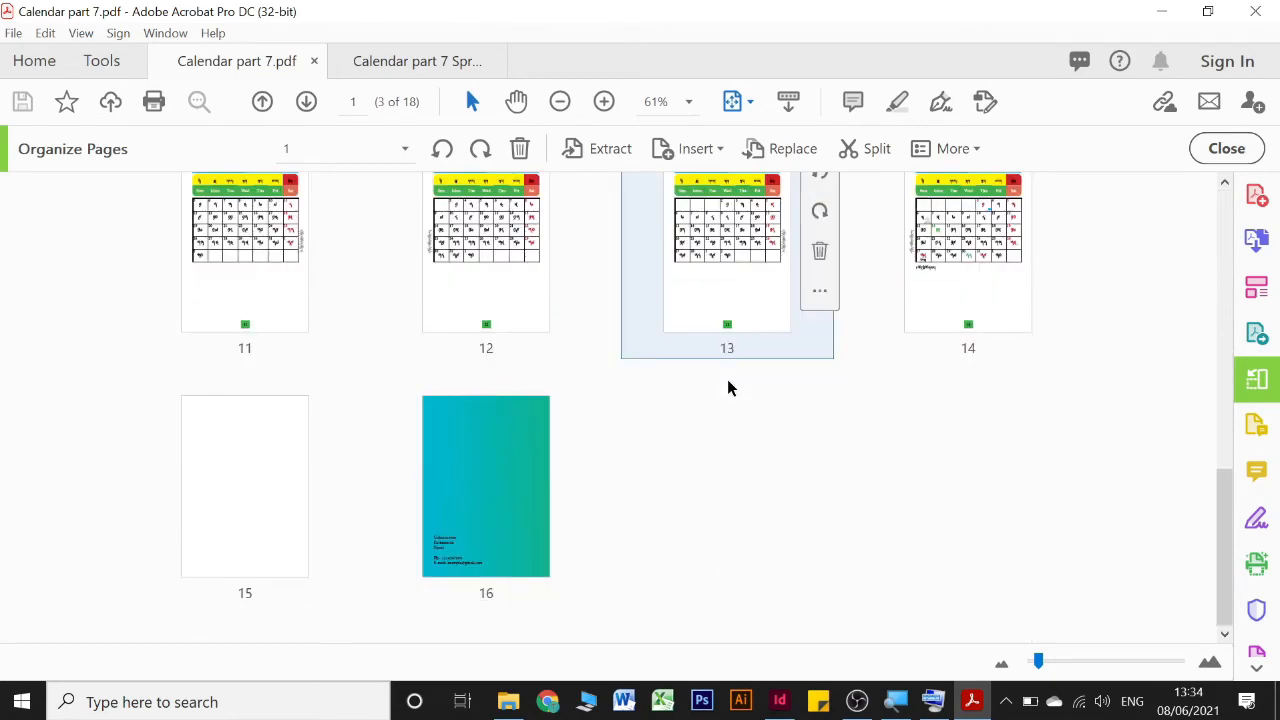
left_click(947, 318, "shift")
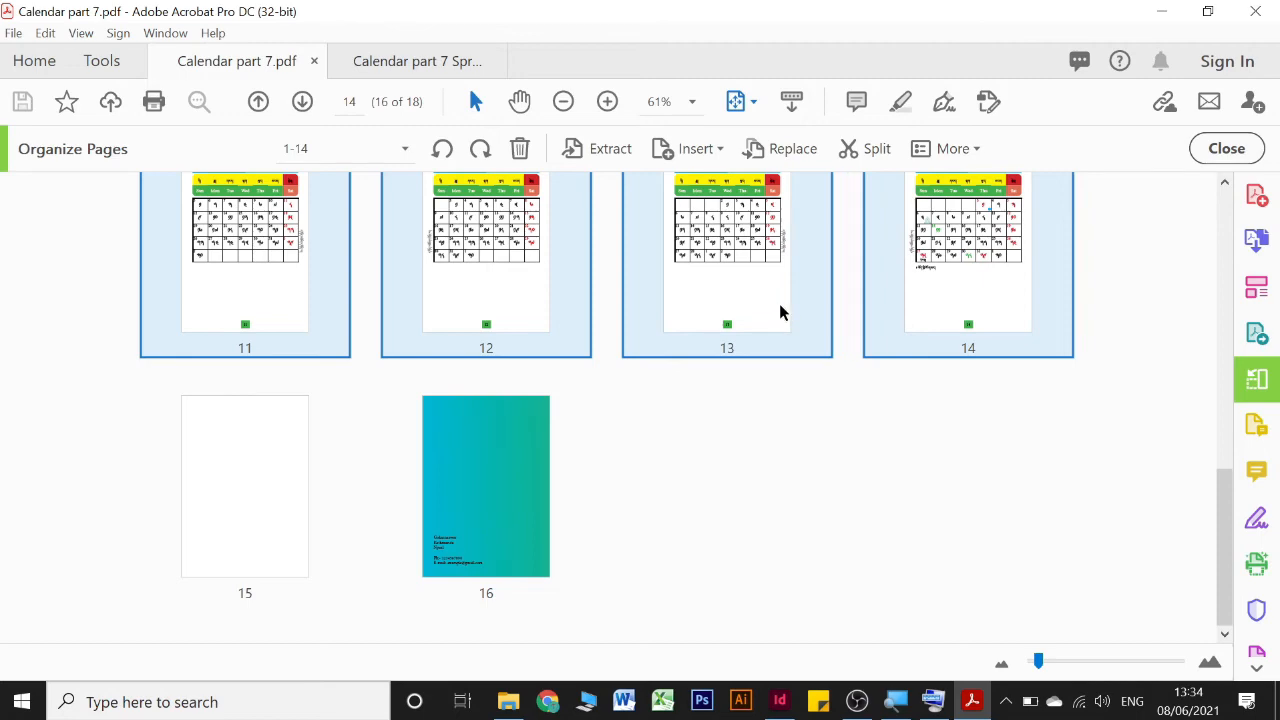
Set up the selected pages for booklet printing with reverse page order turned off
left_click(153, 101)
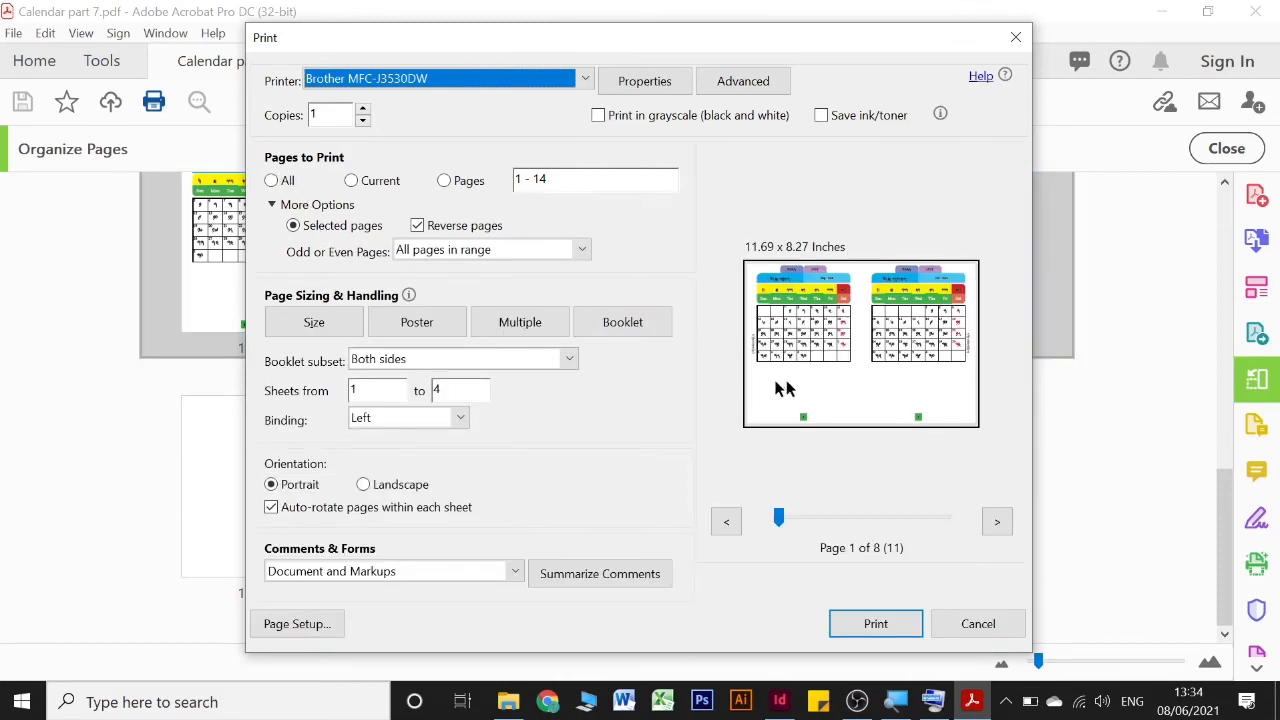
left_click(418, 226)
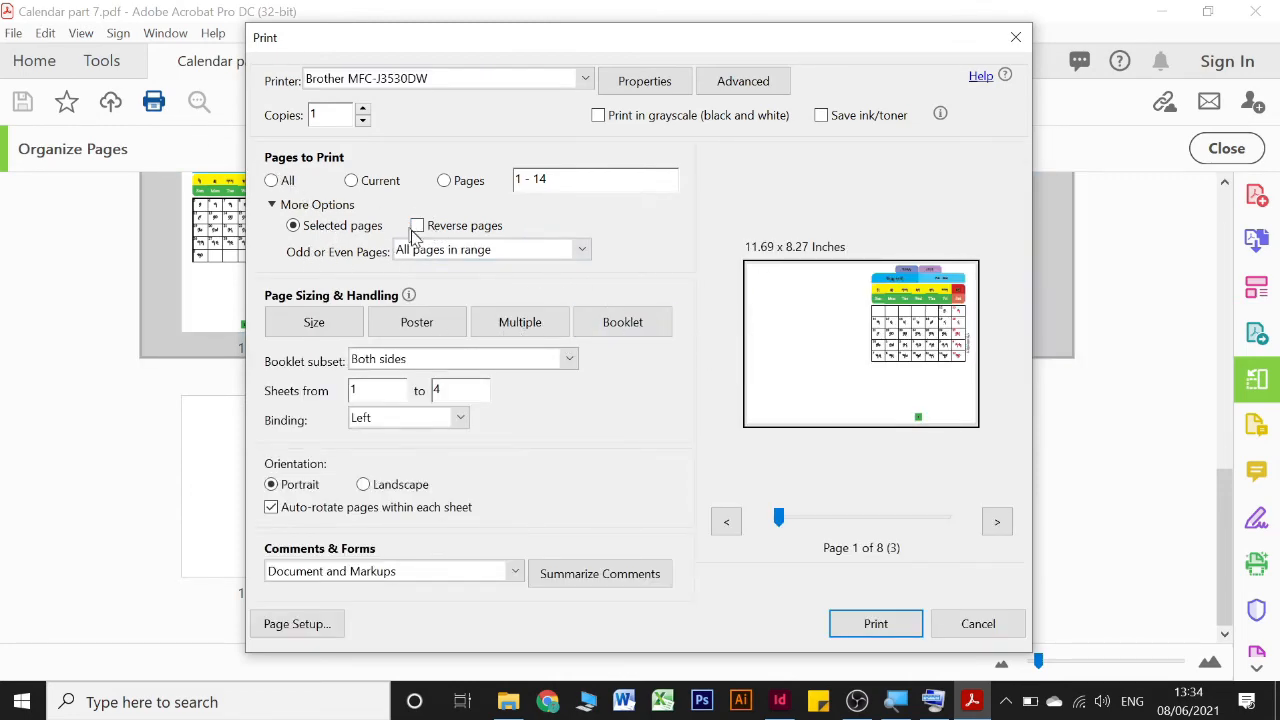
left_click(629, 333)
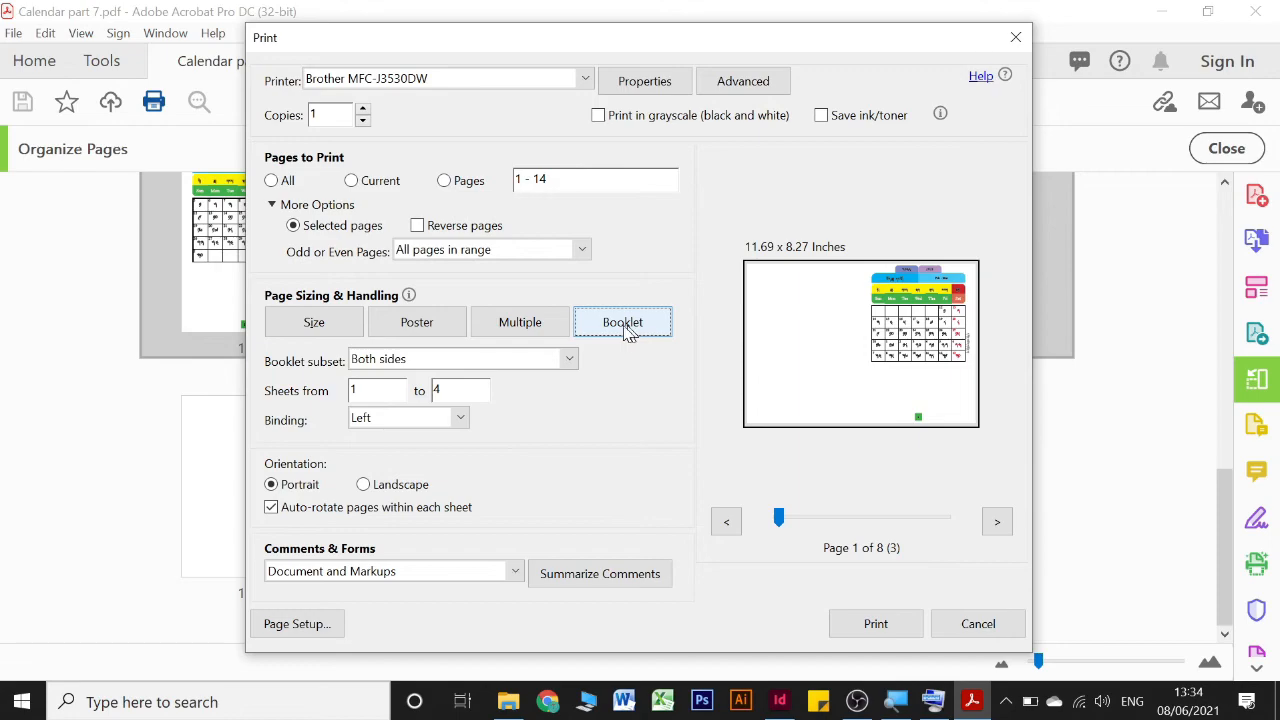
Set the print paper size to A5 (148 x 210 mm), then leave the print setup without printing
left_click(294, 628)
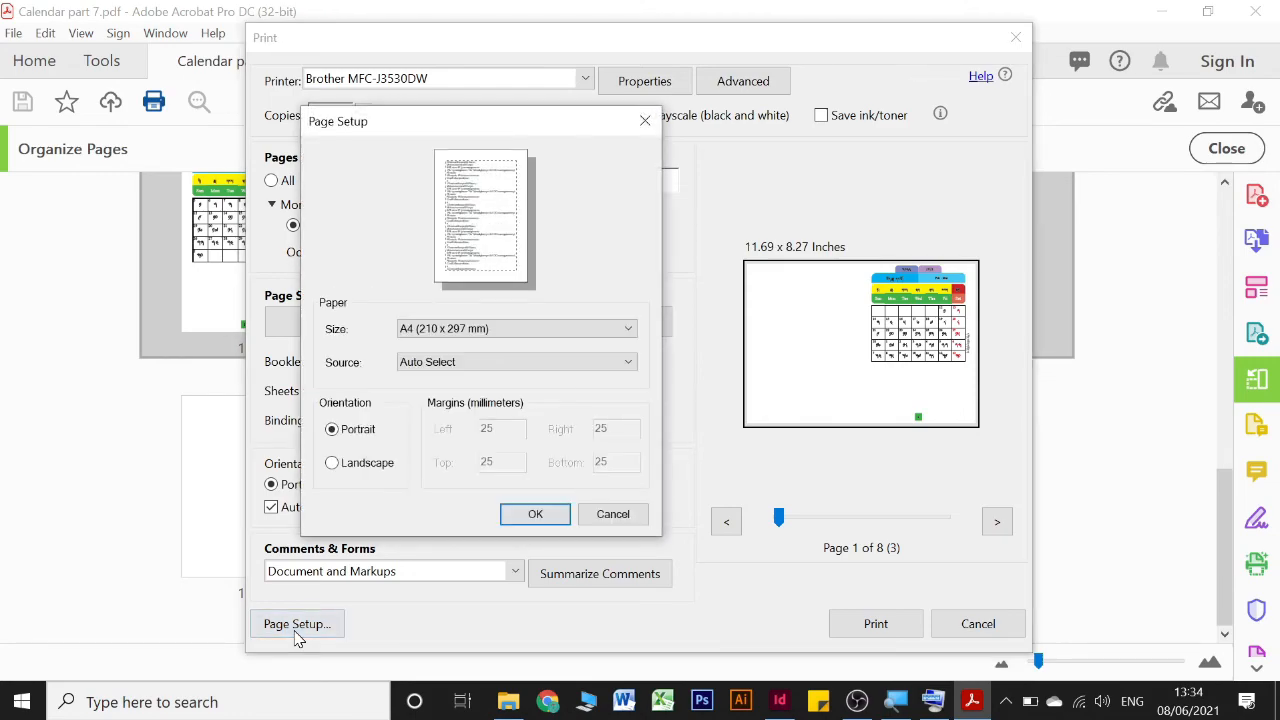
left_click(413, 330)
left_click(428, 166)
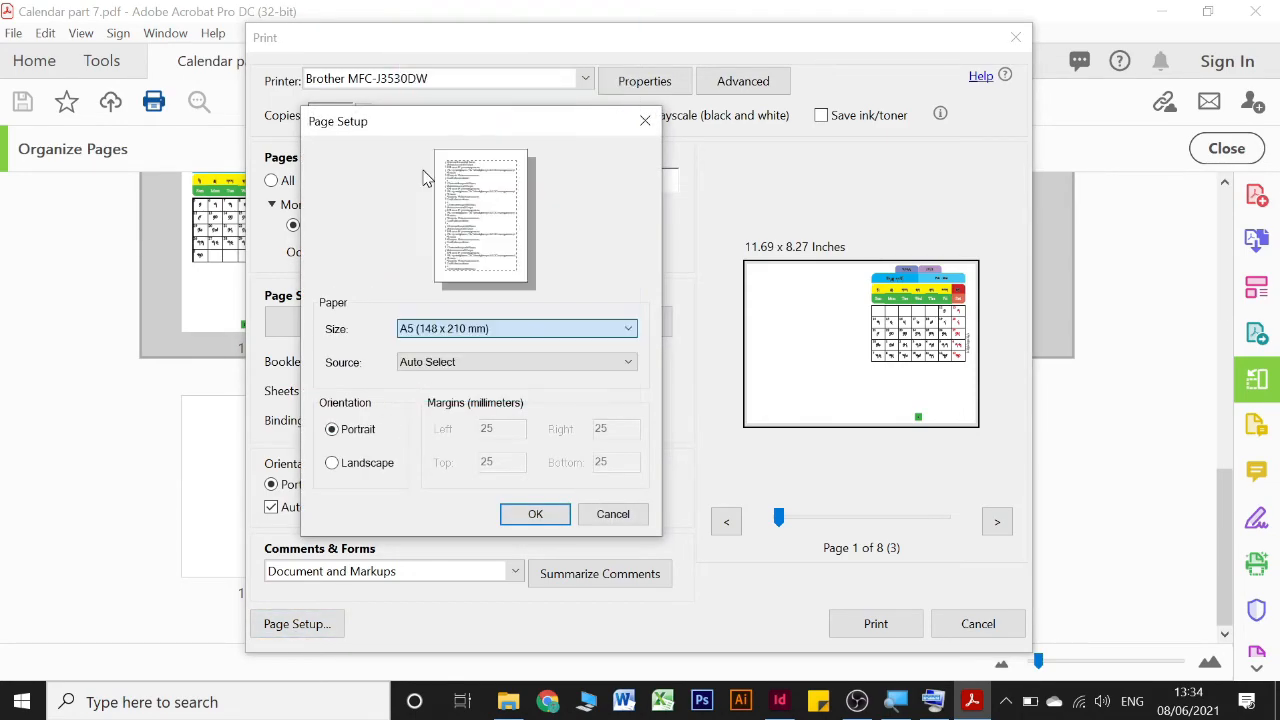
left_click(533, 516)
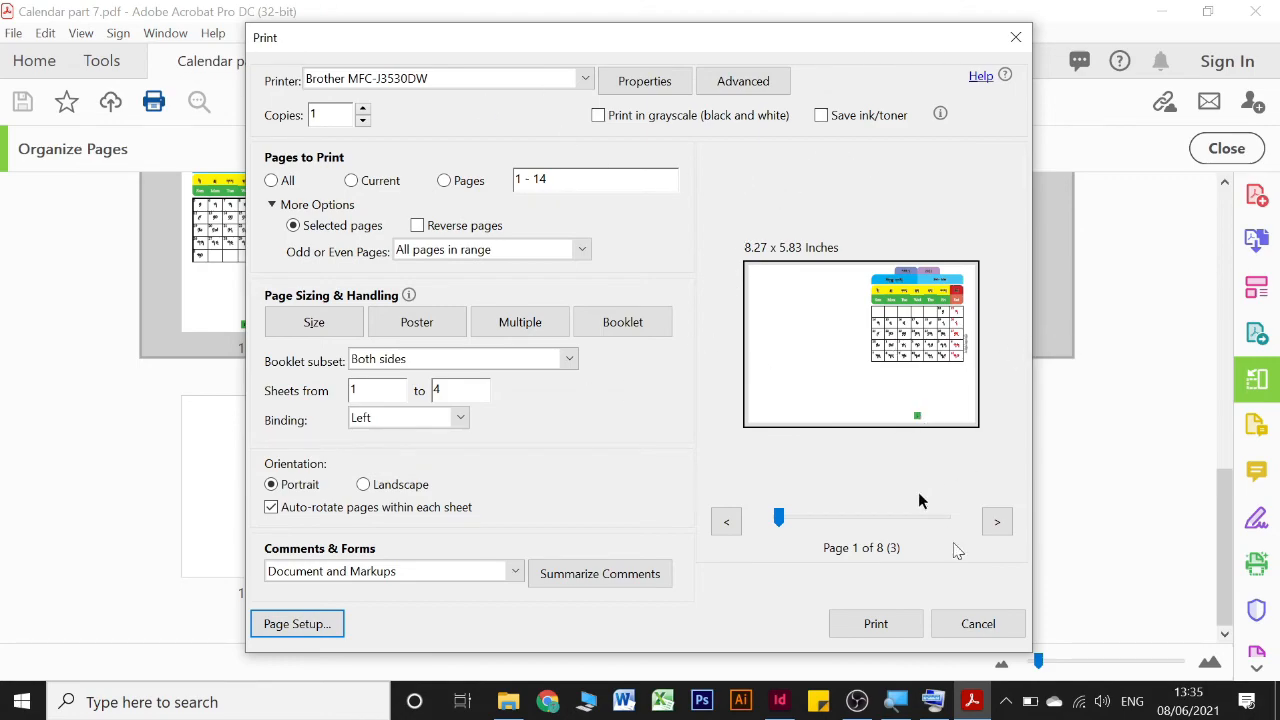
left_click(978, 623)
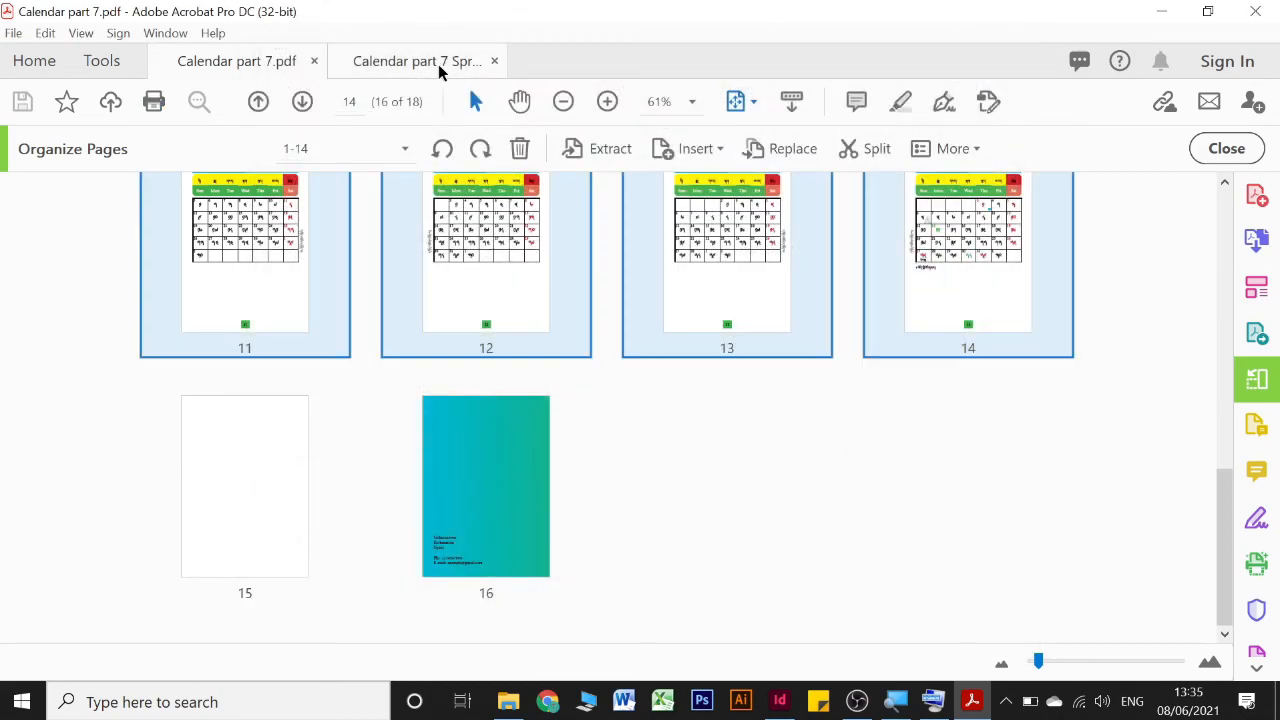
Show the Calendar part 7 Spread PDF in Organize Pages and select spread pages 2 to 9
left_click(438, 62)
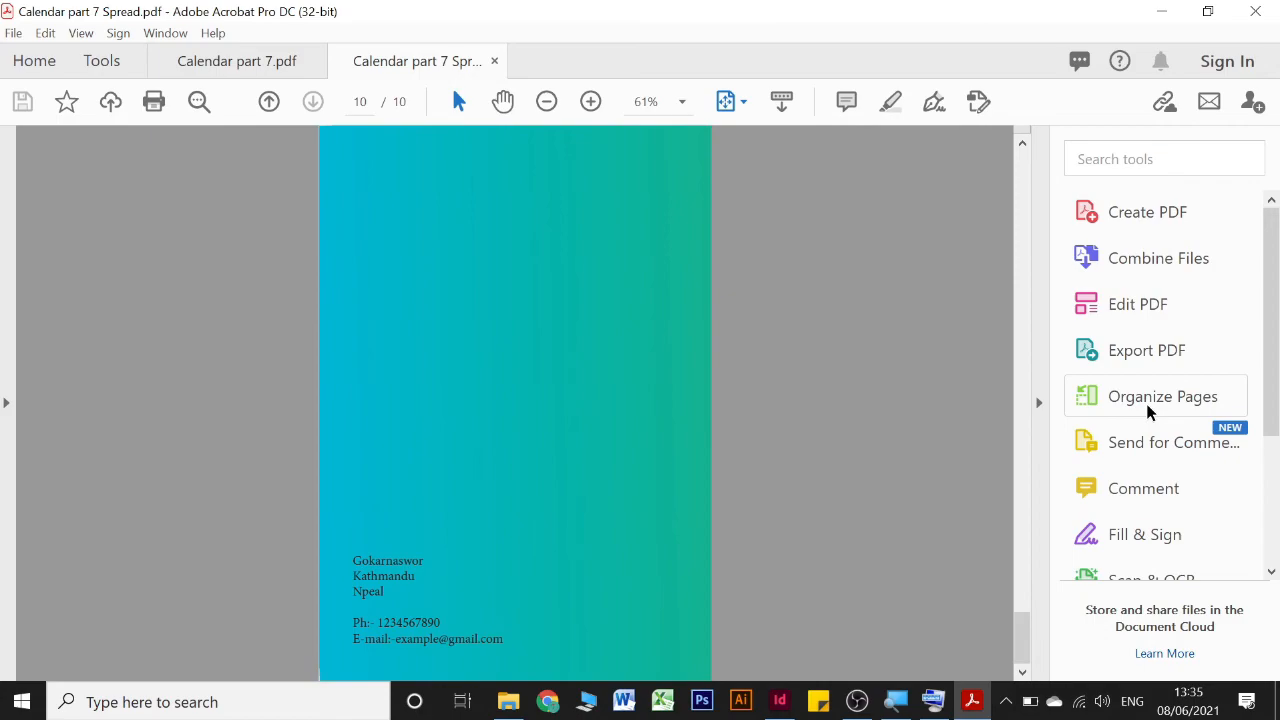
left_click(1148, 410)
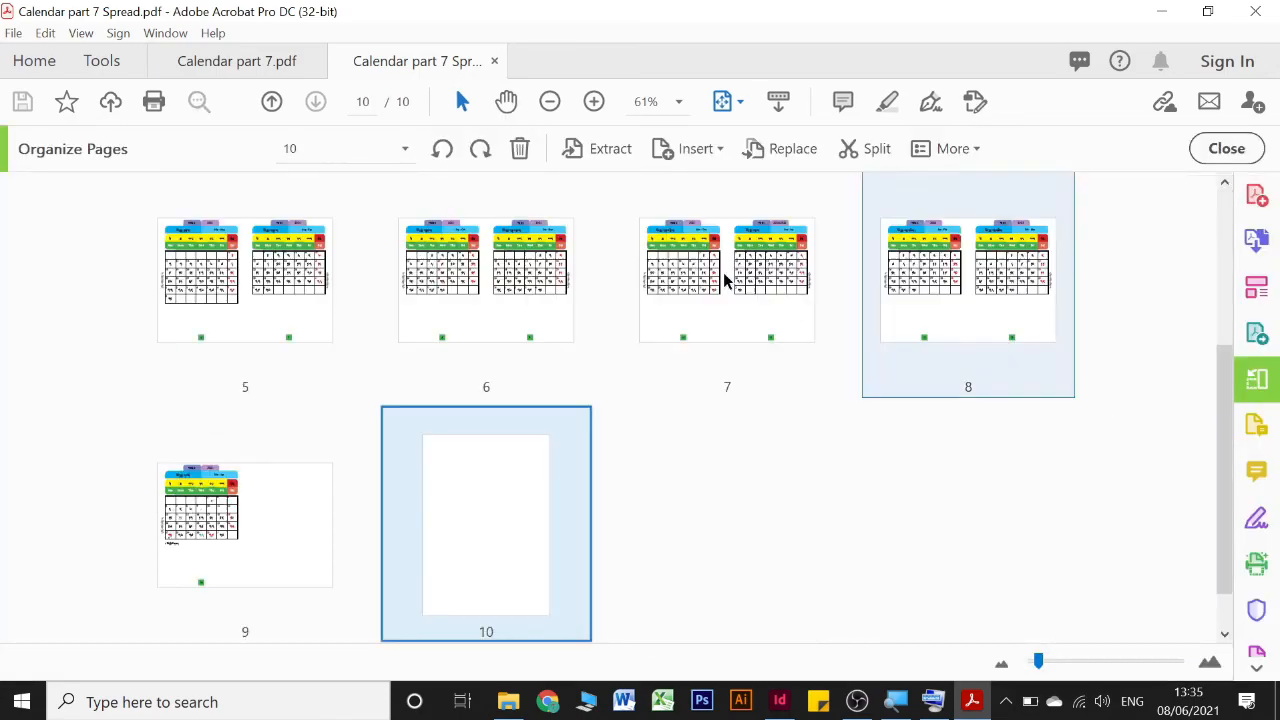
left_click(215, 518)
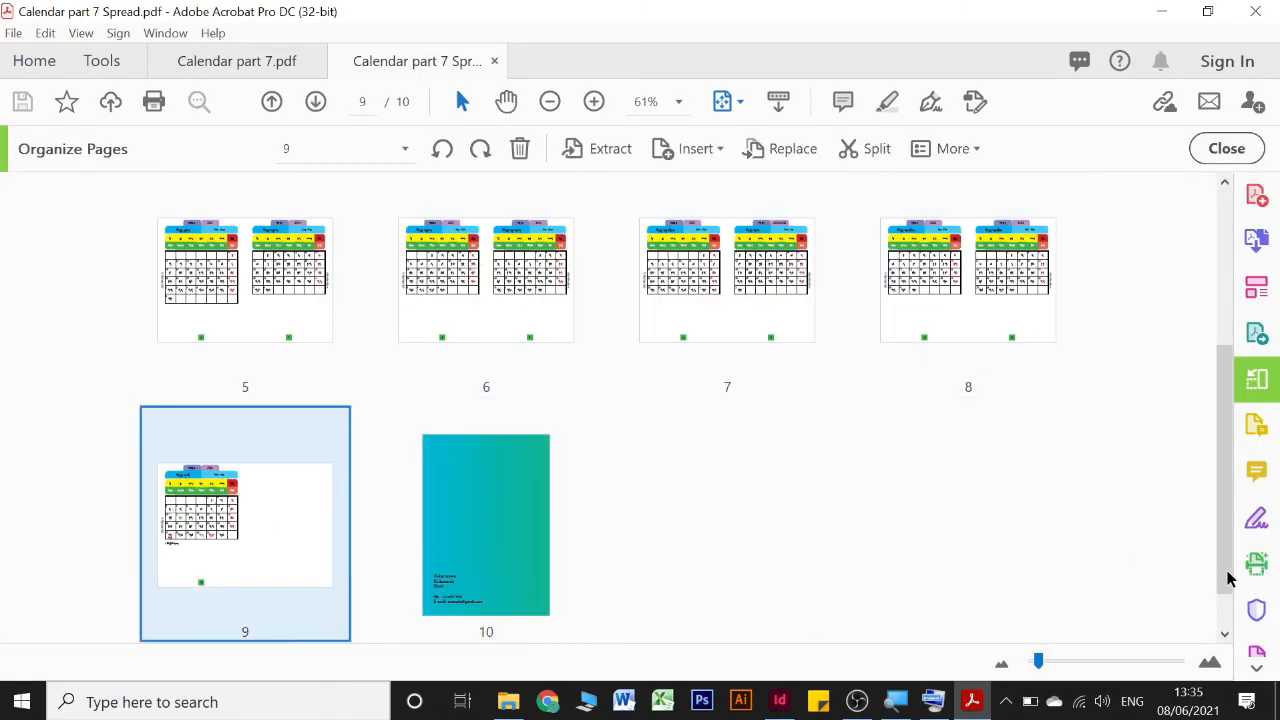
left_click_drag(1227, 573, 1246, 401)
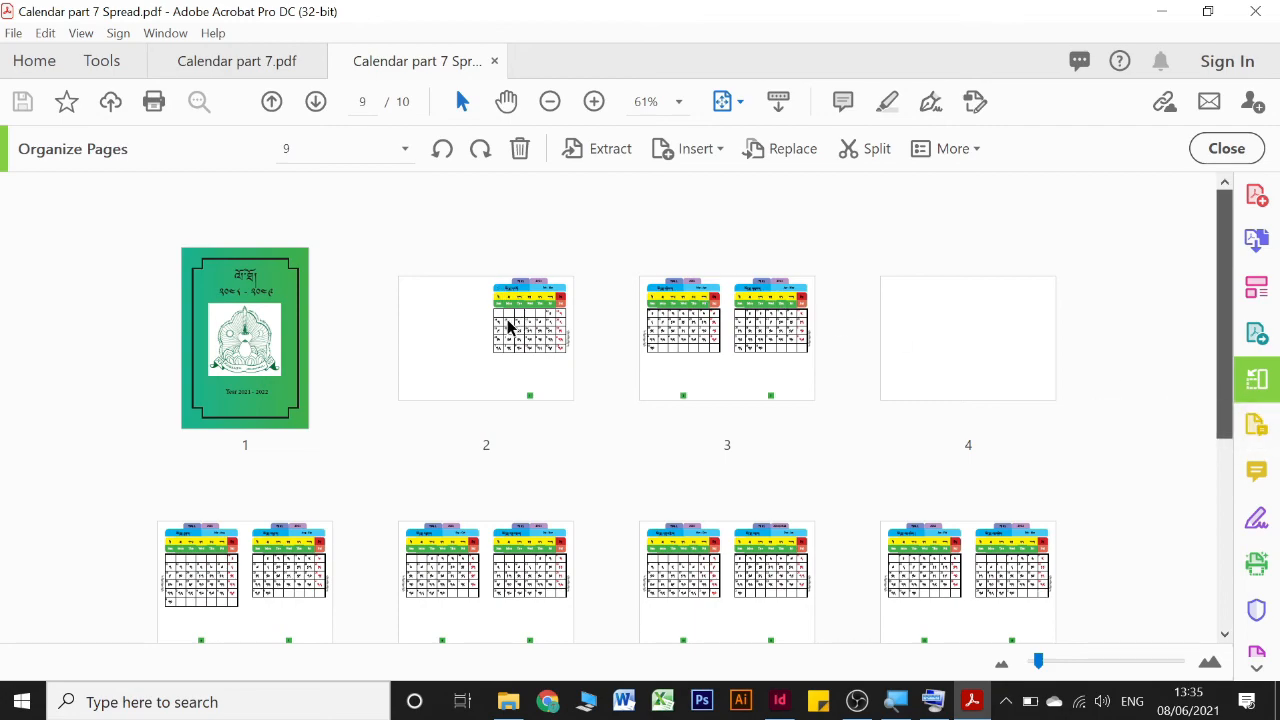
left_click(508, 326, "shift")
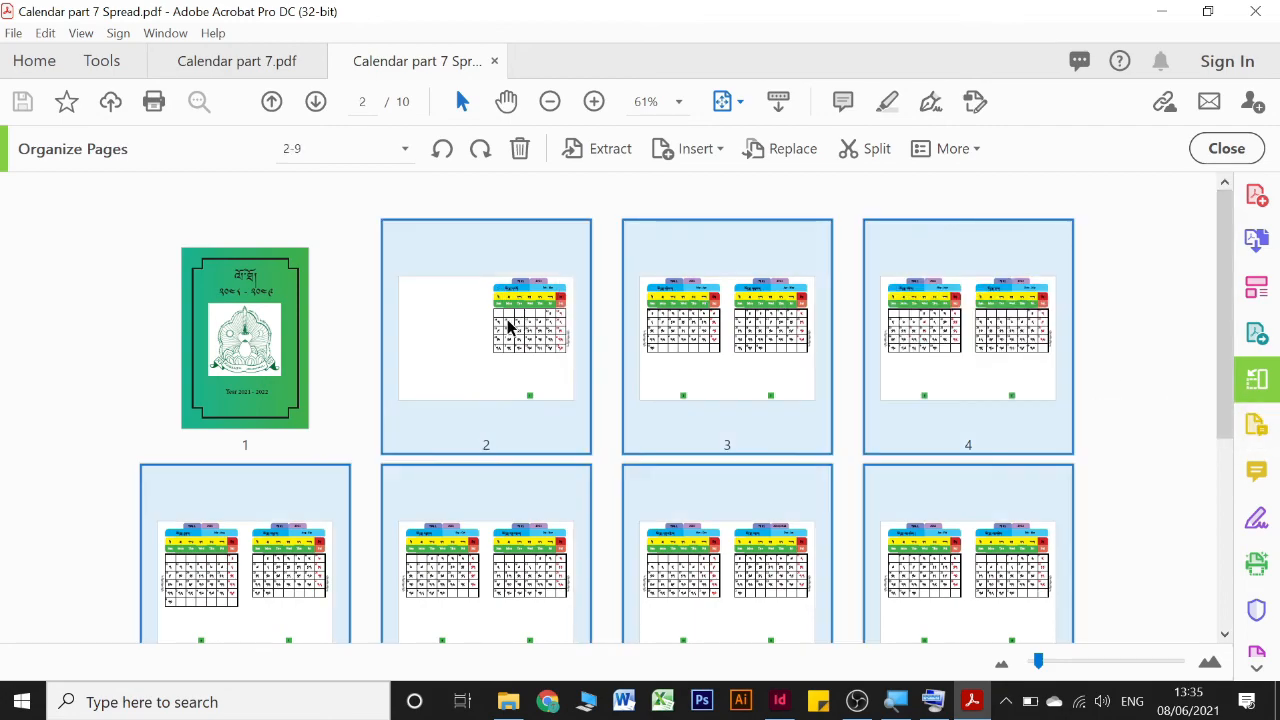
Preview printing the selected spreads with Size handling, Shrink oversized pages and reverse page order turned off, then leave without printing
left_click(155, 105)
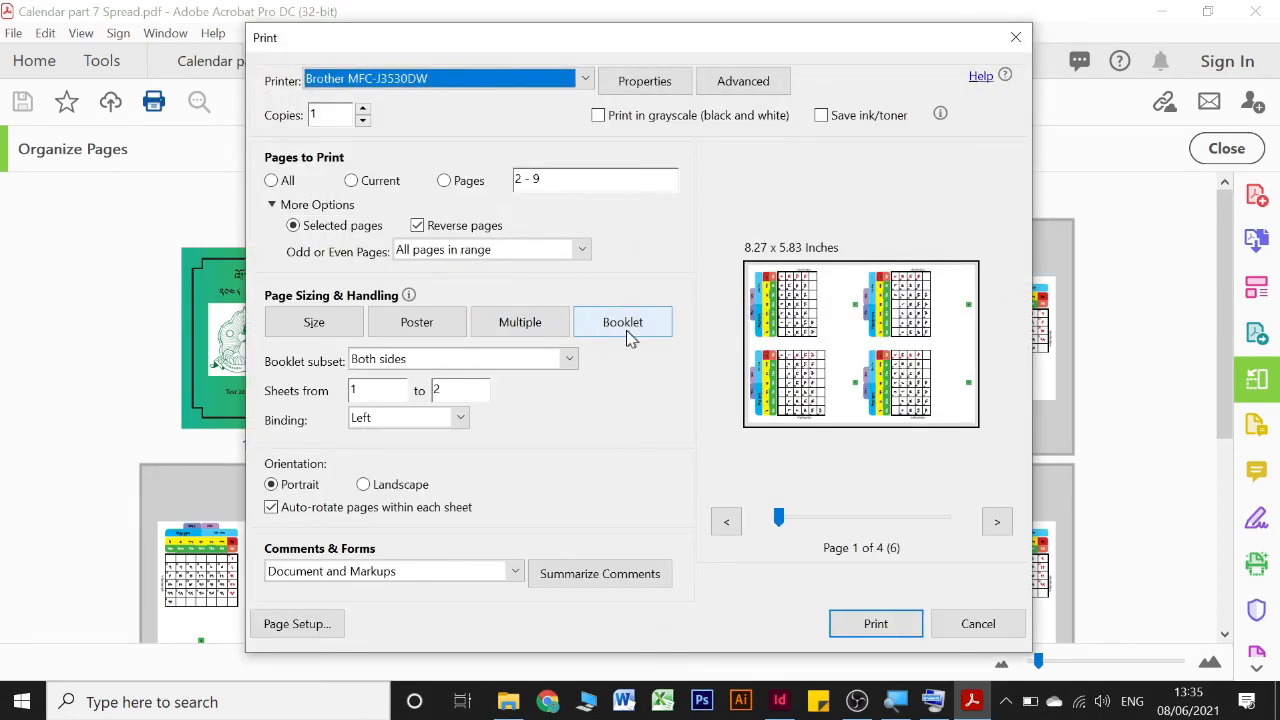
left_click(314, 322)
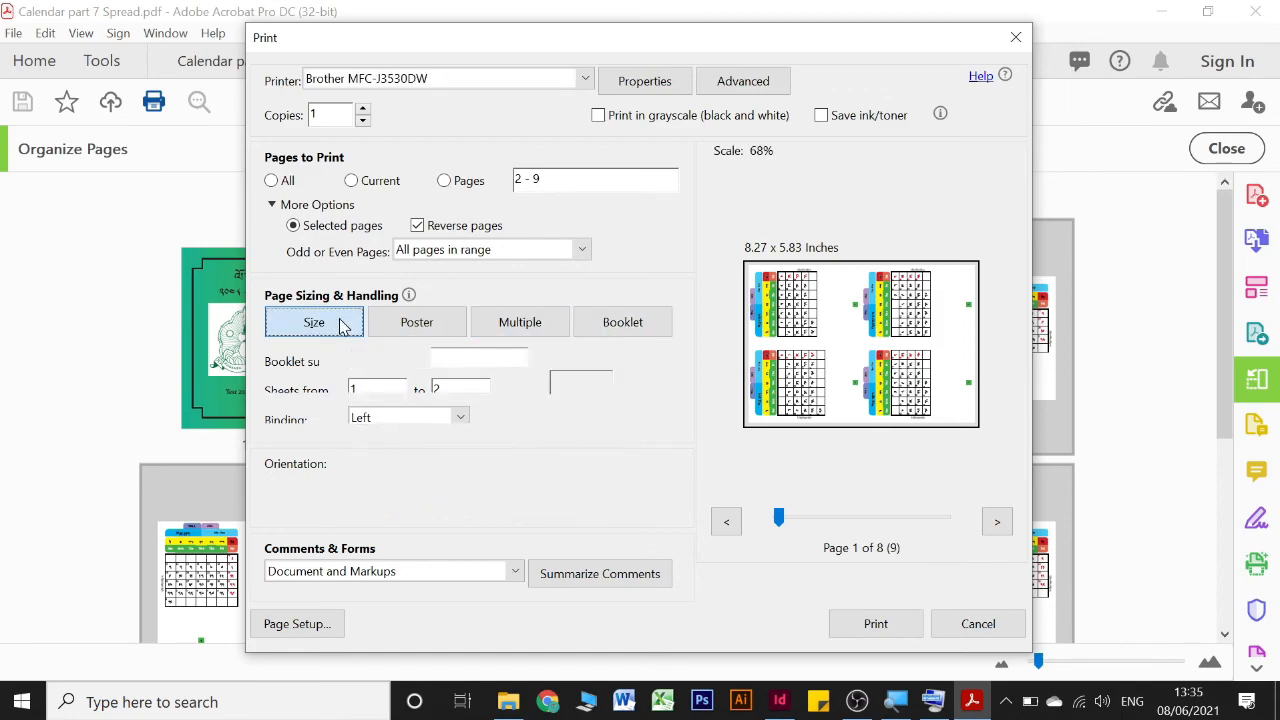
left_click(457, 228)
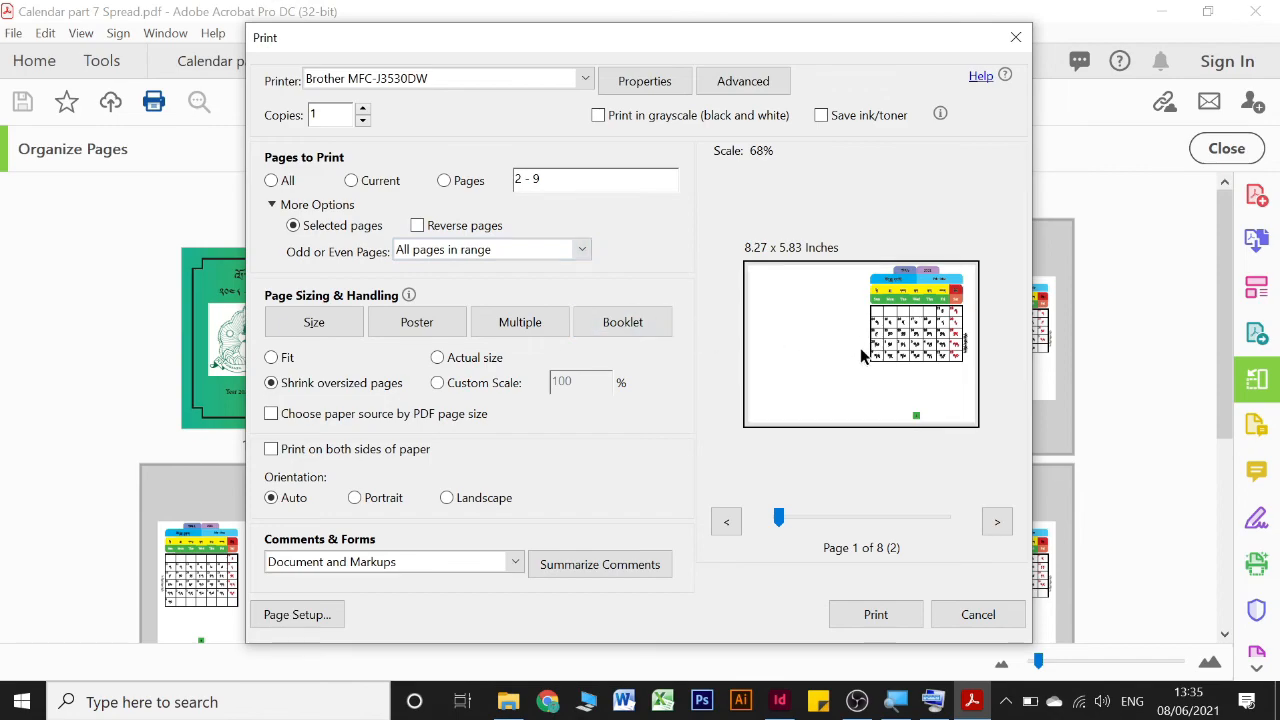
left_click(997, 524)
left_click(997, 524)
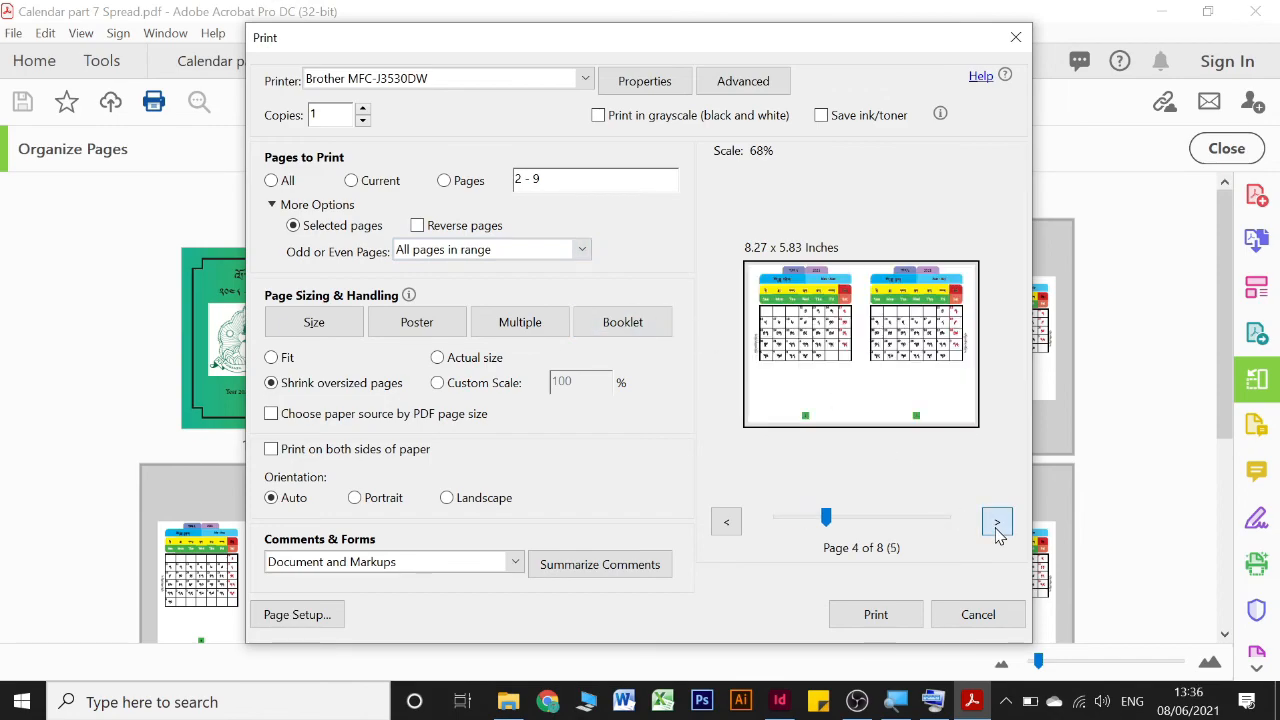
left_click(997, 524)
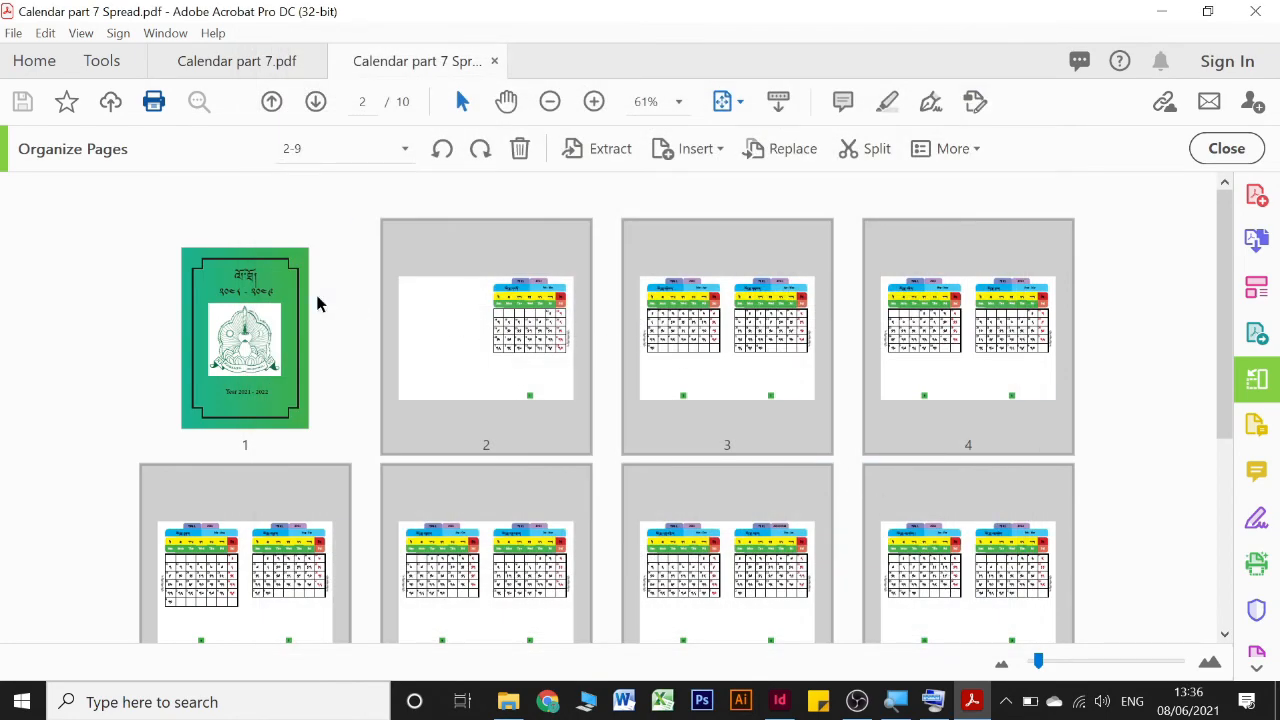
Return to the Calendar part 7 PDF and look over its page thumbnails from the back cover up to the front cover
left_click(411, 333)
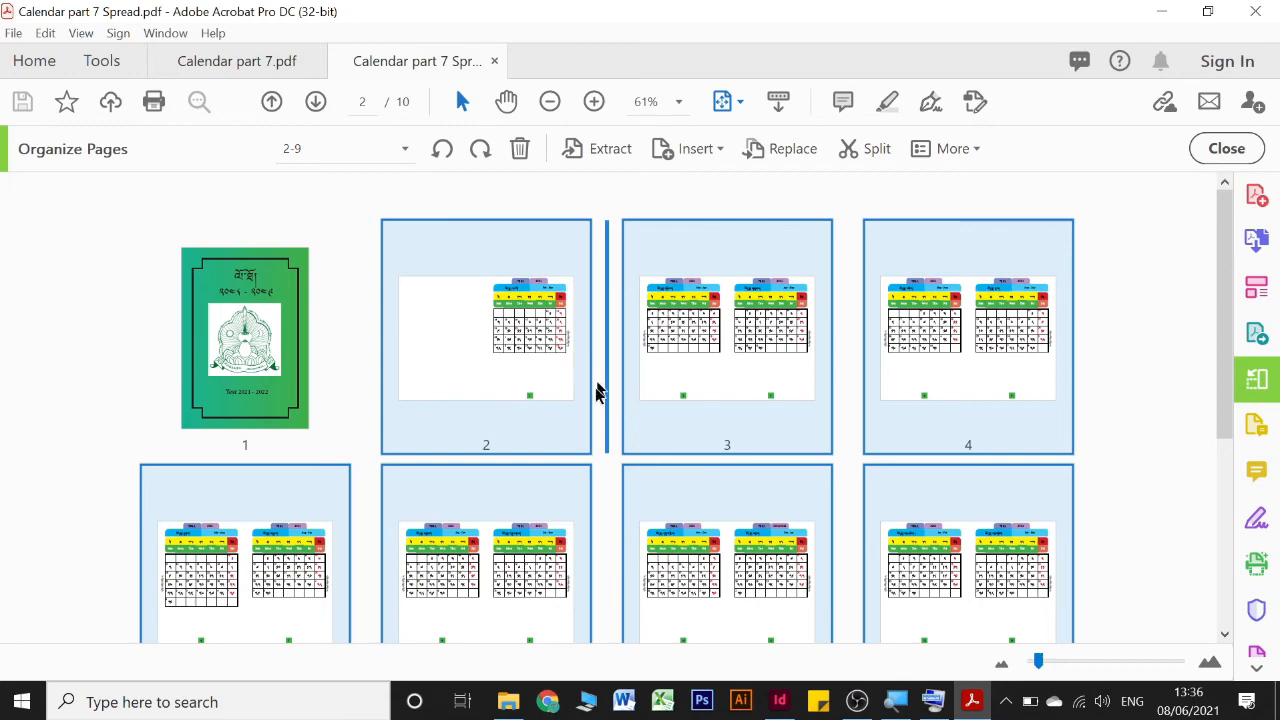
left_click(223, 60)
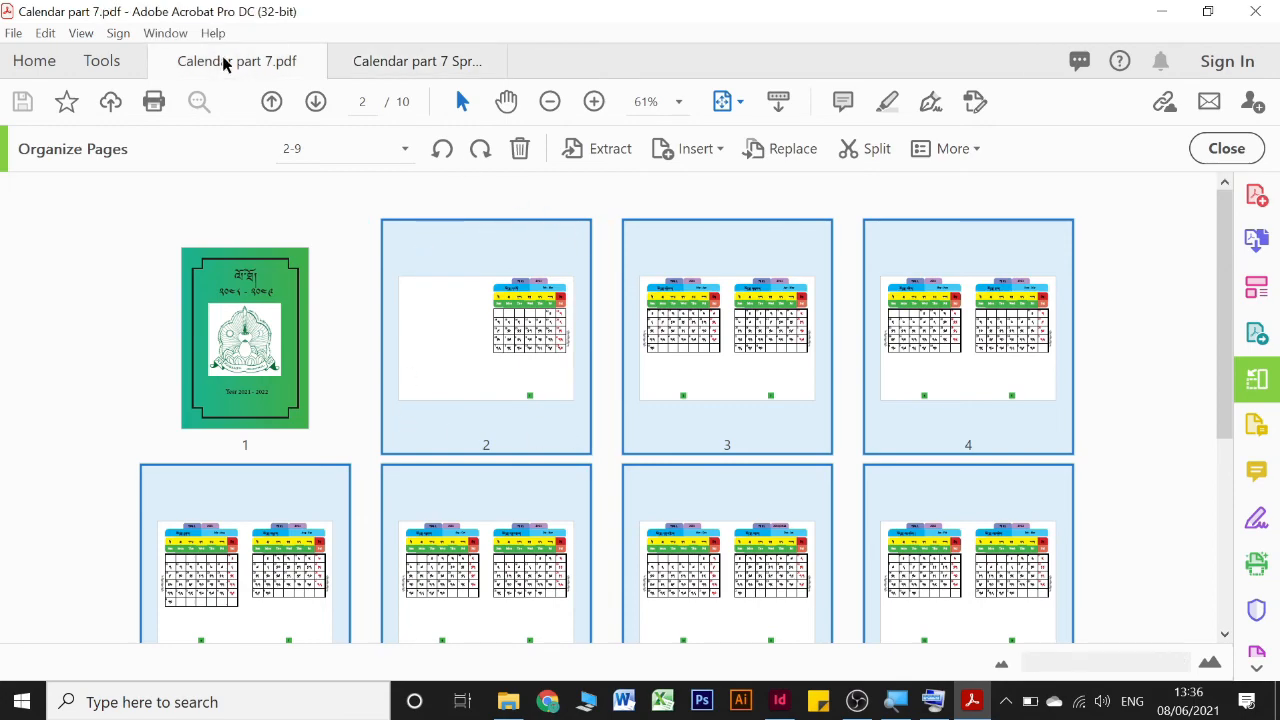
scroll(528, 311, "down", 8)
scroll(535, 316, "up", 1)
scroll(535, 316, "up", 2)
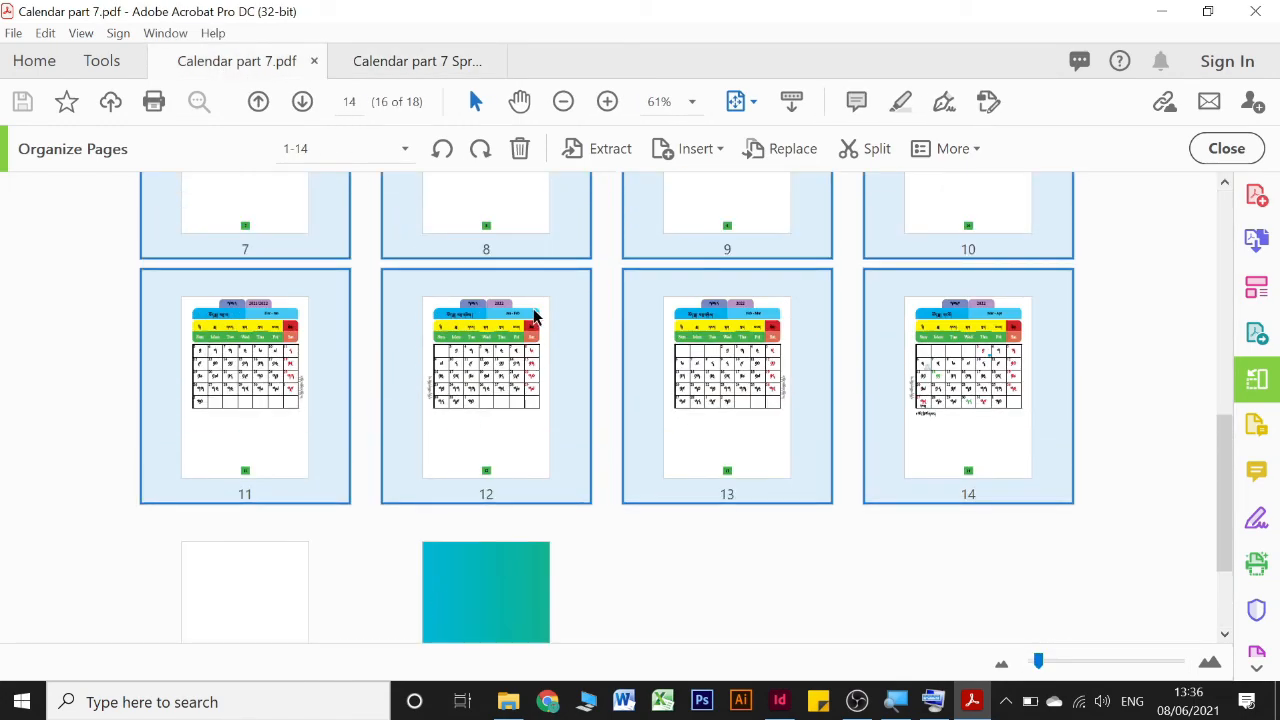
scroll(533, 316, "up", 5)
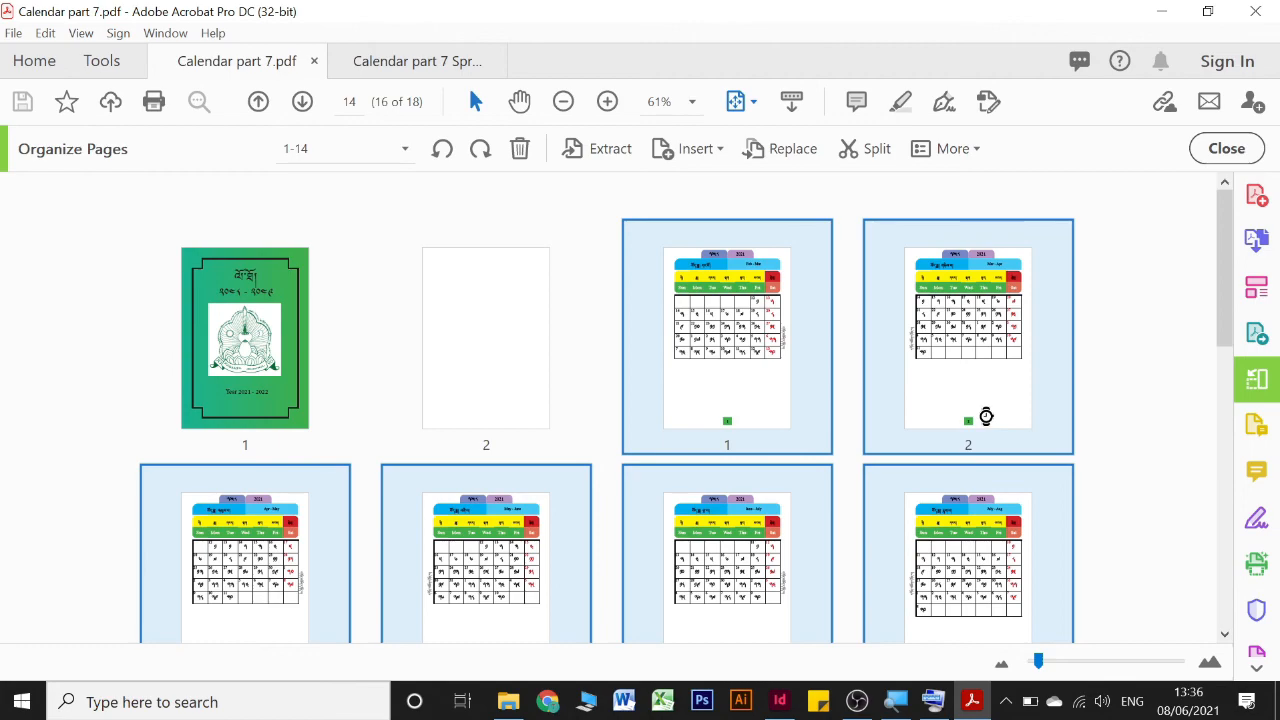
Switch to the Calendar part 6 document in InDesign, review the final month spreads and show the frames and margins in Normal view
left_click(781, 701)
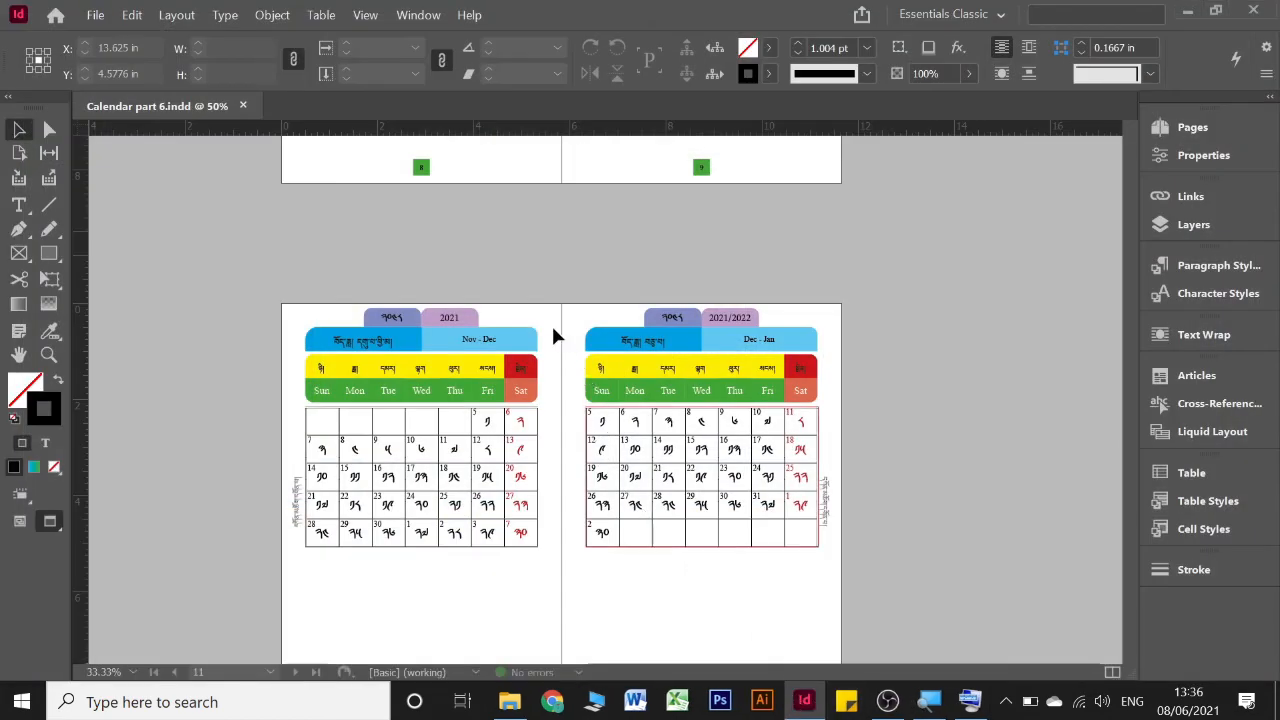
scroll(552, 330, "down", 2)
scroll(554, 333, "down", 10)
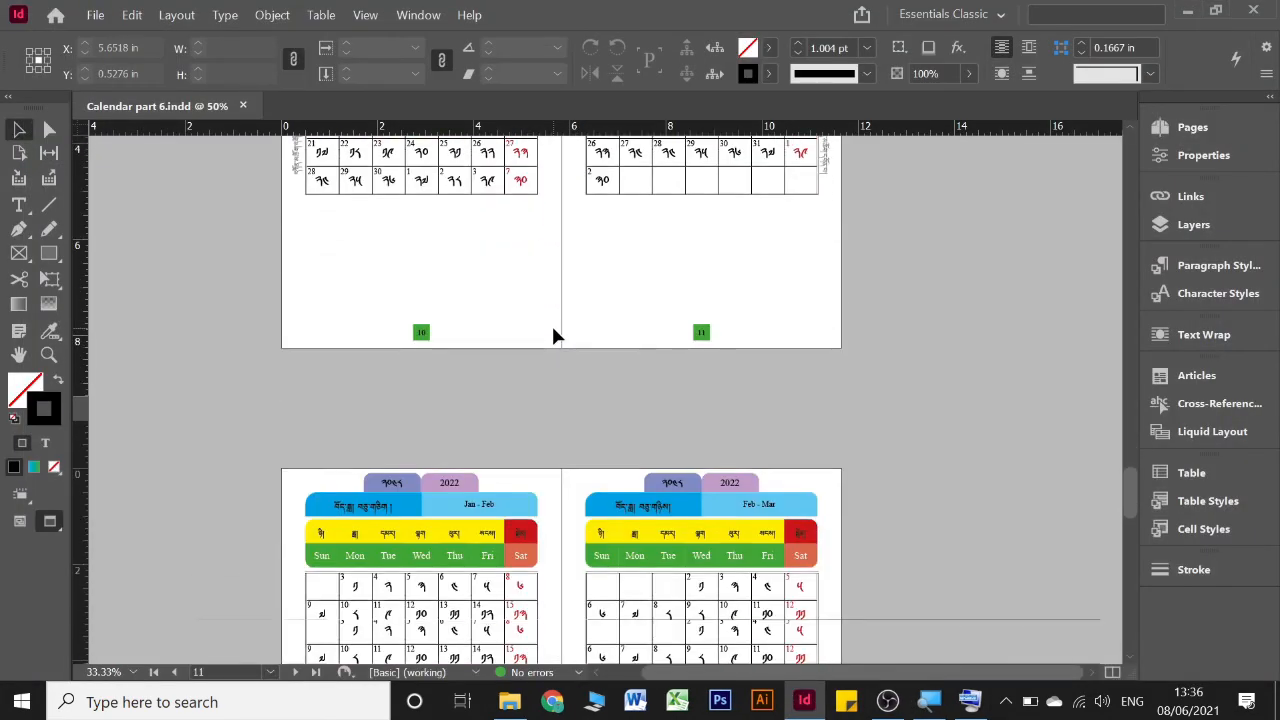
scroll(558, 334, "down", 6)
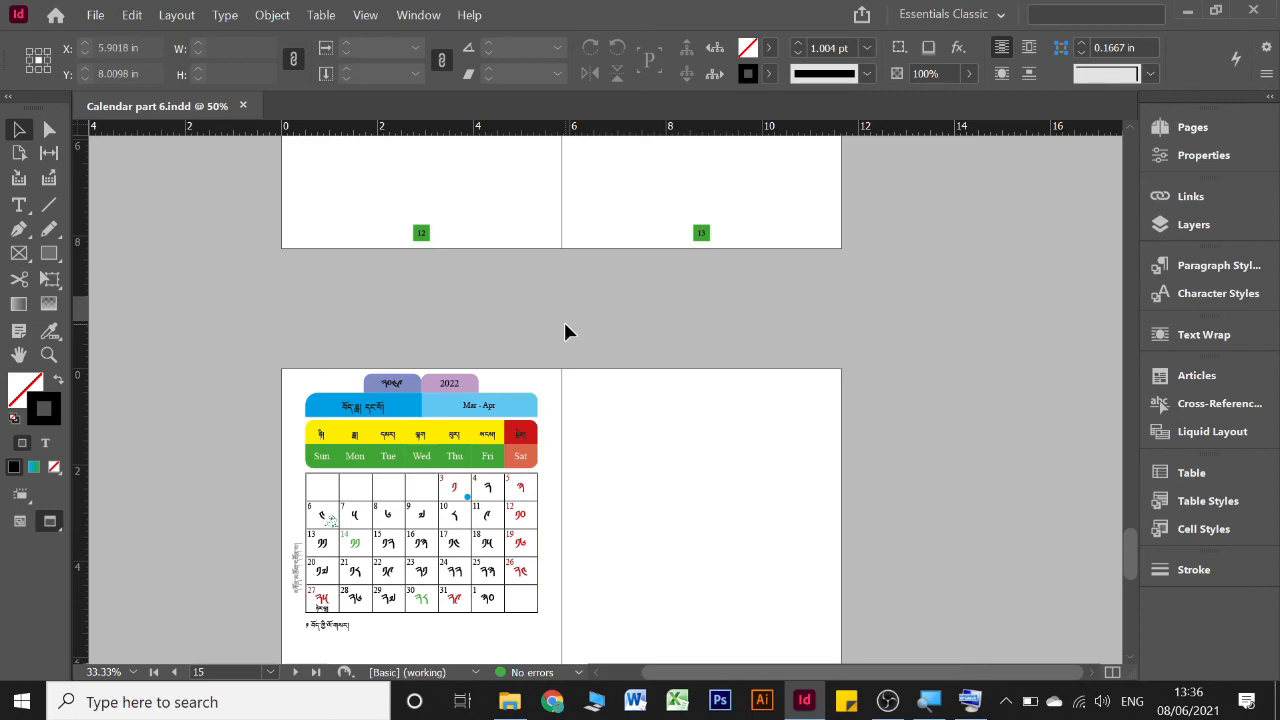
scroll(566, 330, "down", 3)
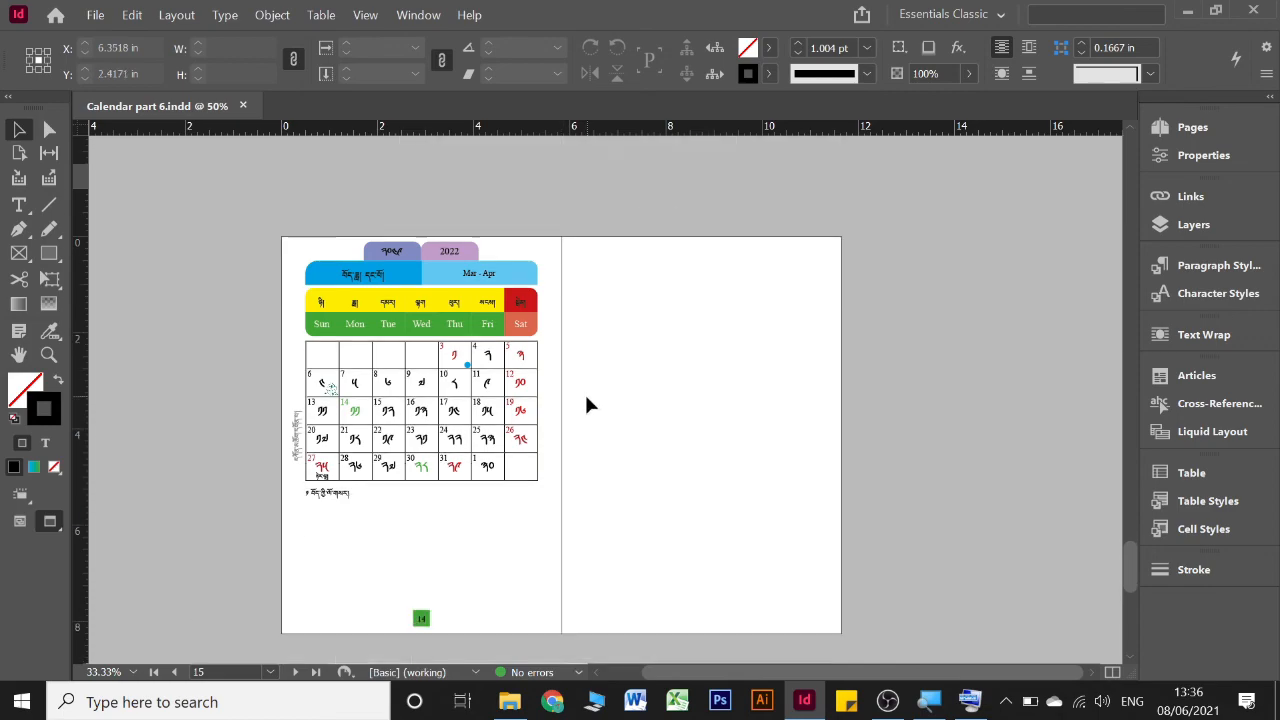
key("w")
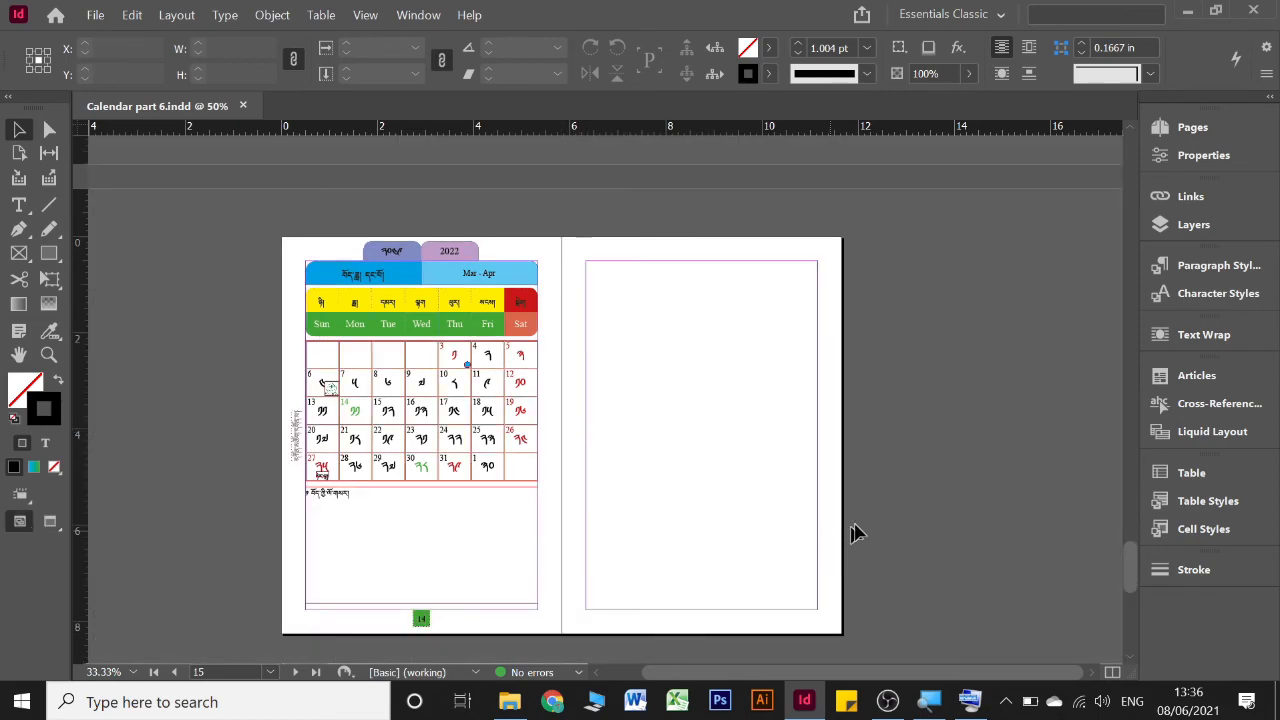
Go to the spread of pages 12 and 13, highlight its year and month header elements by selecting them, then clear the selection
scroll(903, 514, "up", 7)
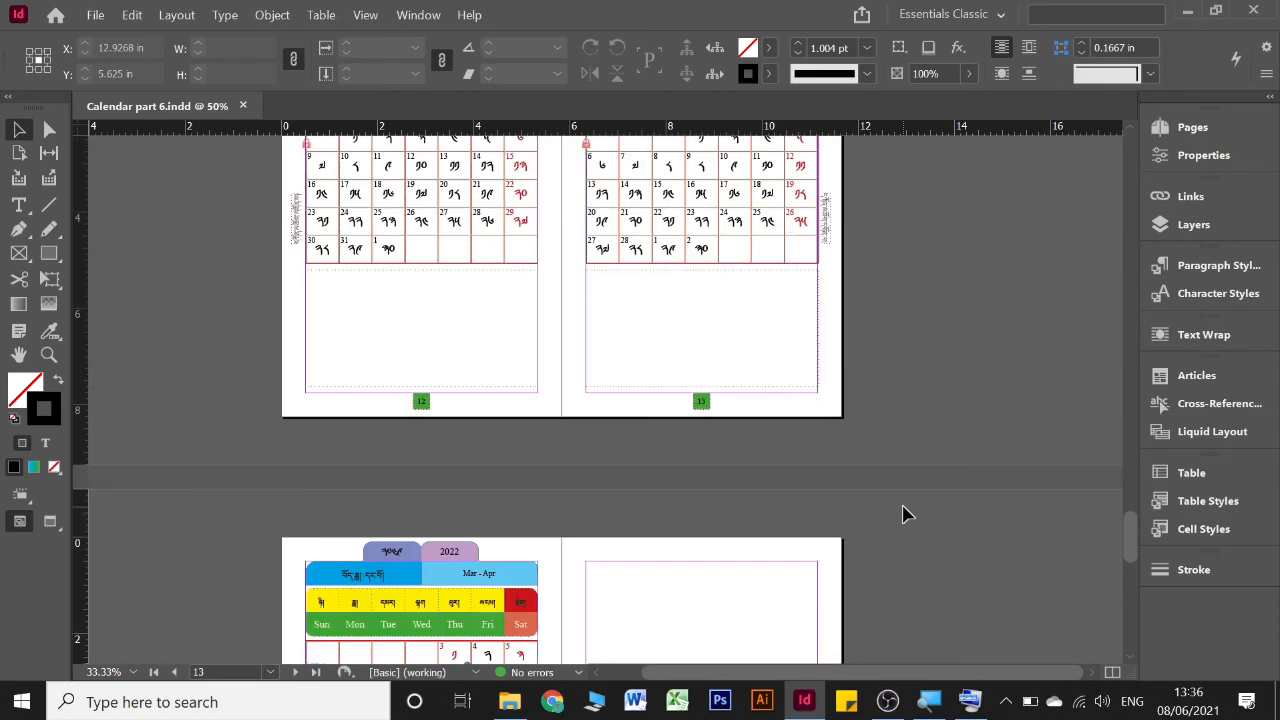
scroll(903, 514, "up", 10)
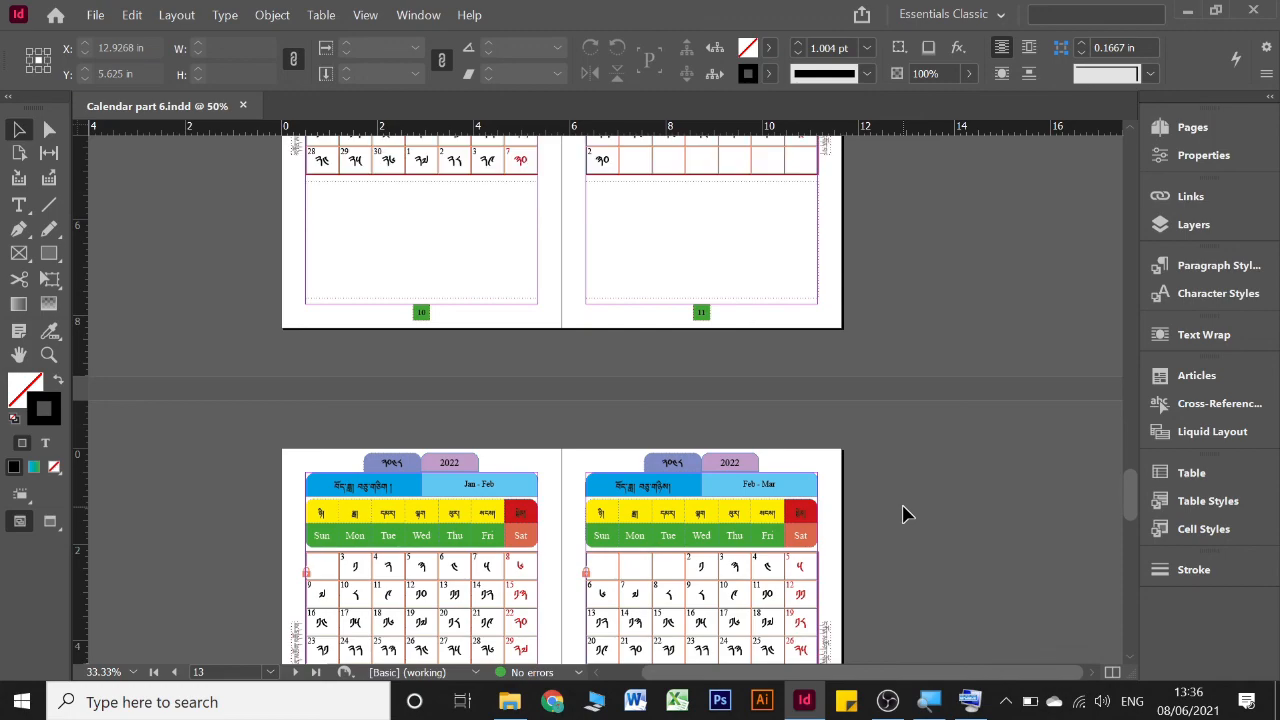
scroll(903, 514, "down", 4)
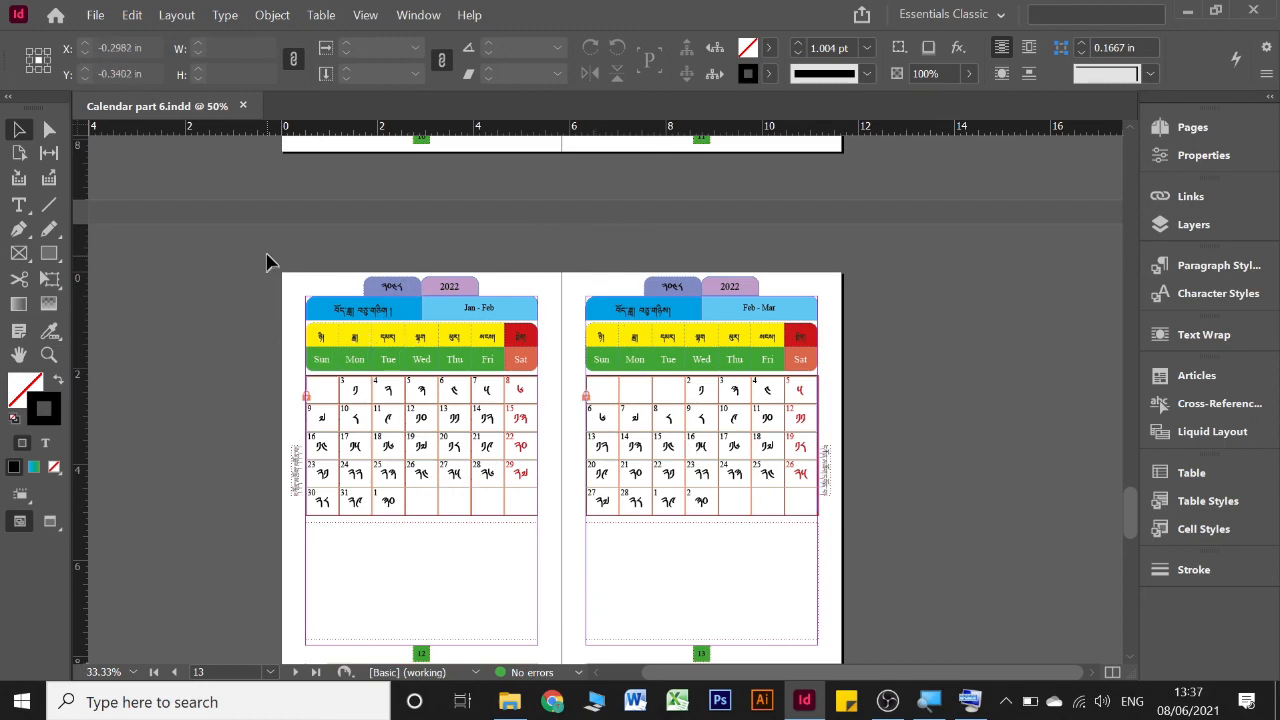
left_click_drag(269, 259, 860, 318)
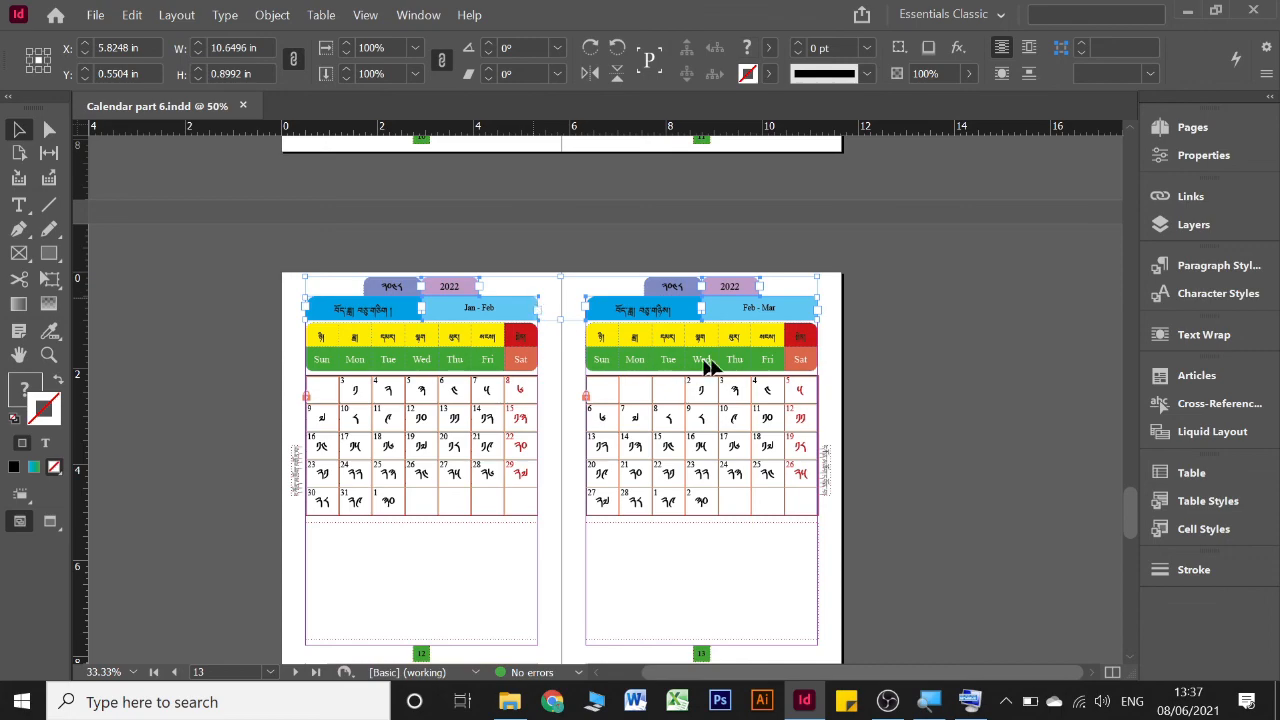
left_click(959, 345)
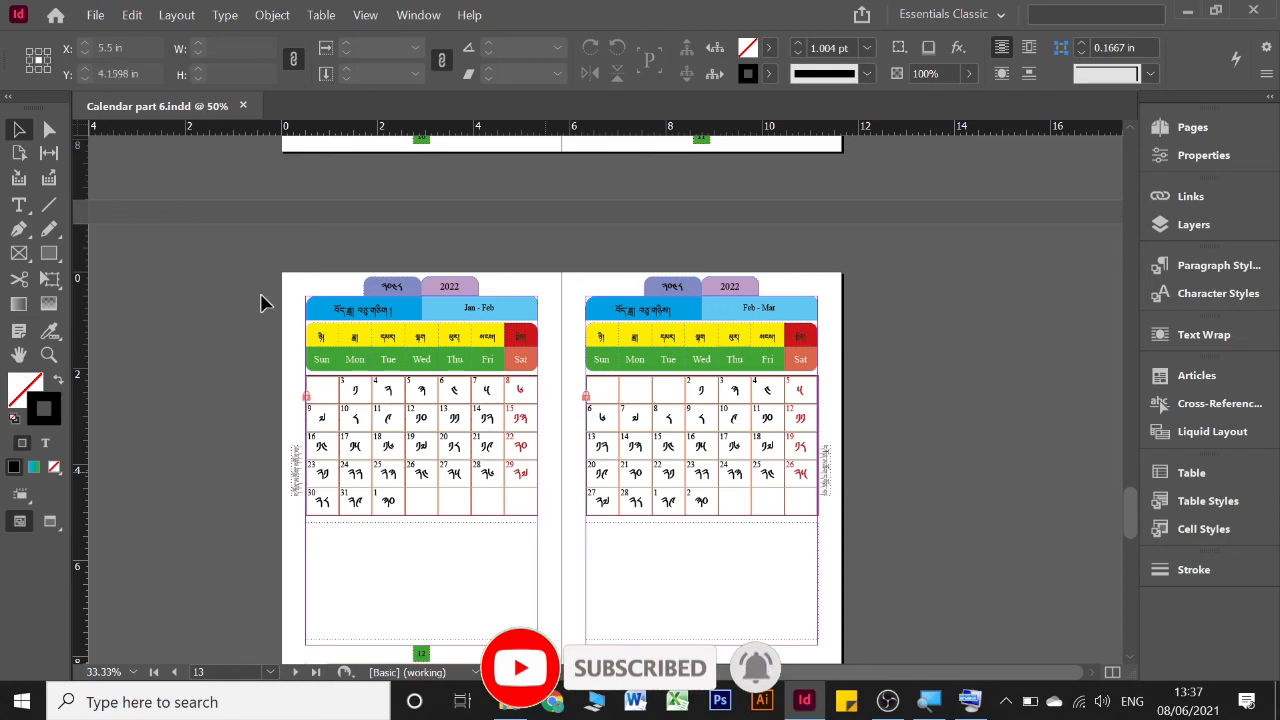
mouse_move(250, 258)
left_mouse_down()
mouse_move(380, 310)
mouse_move(836, 334)
left_mouse_up()
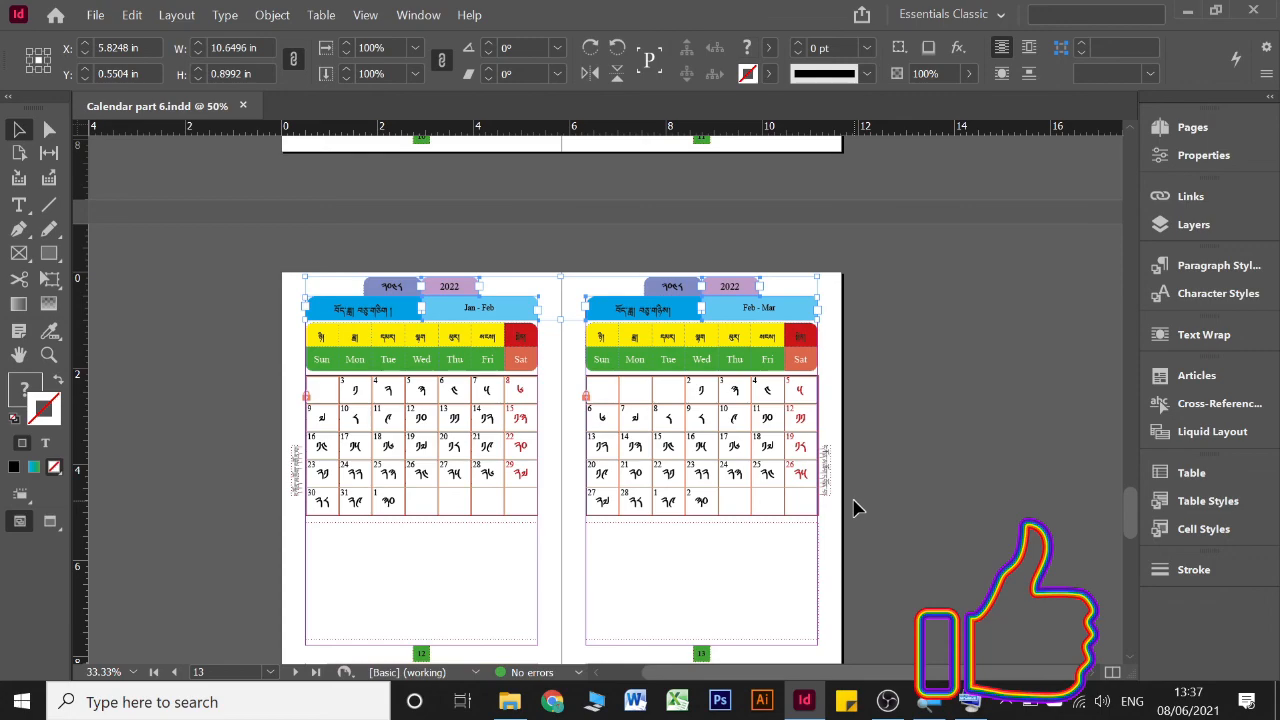
left_click(1062, 262)
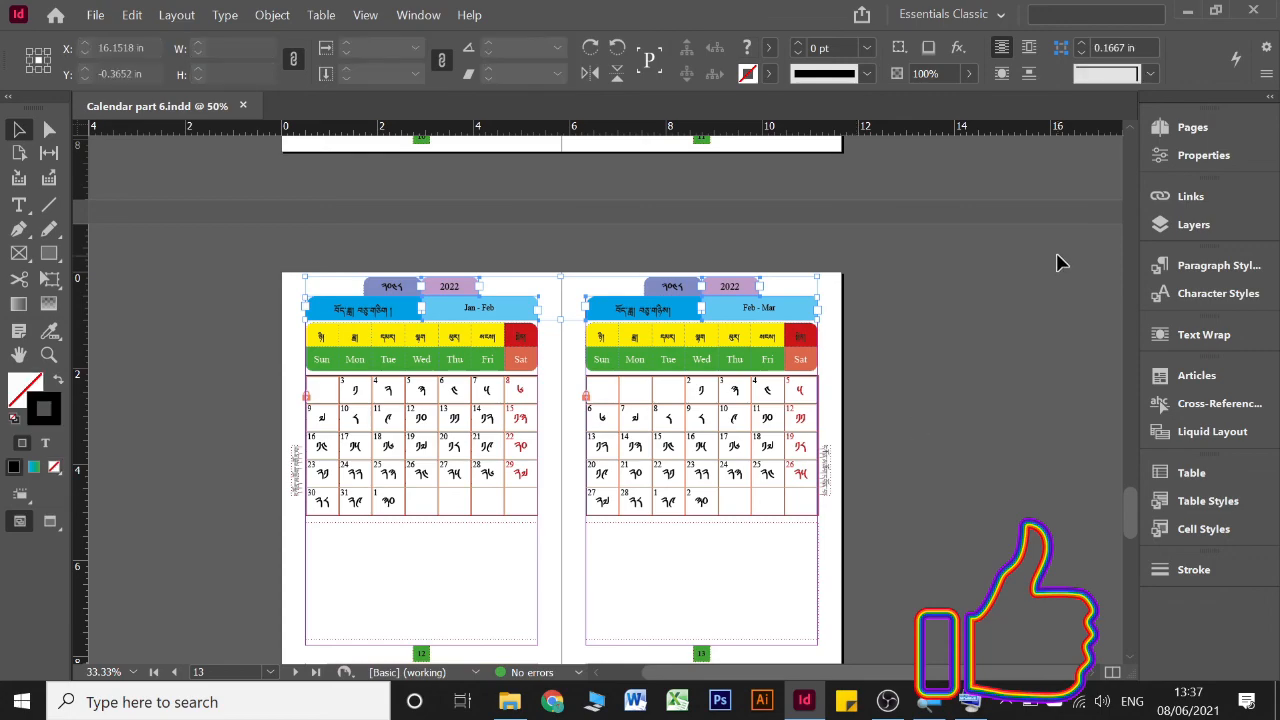